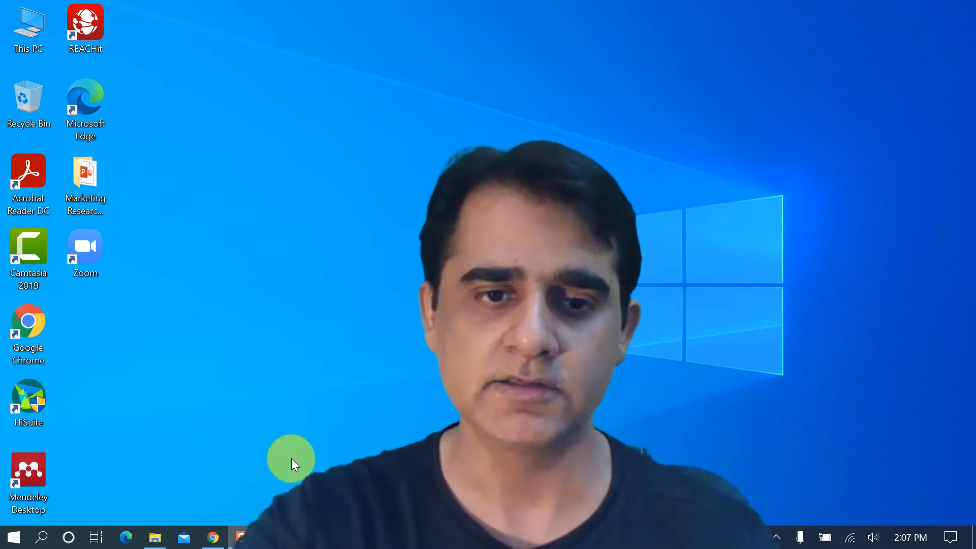
- Open the Word document "Sample Questionnaire - With cover letter" from the Sample Questionnaires folder and examine its cover letter and question sections
click(155, 538)
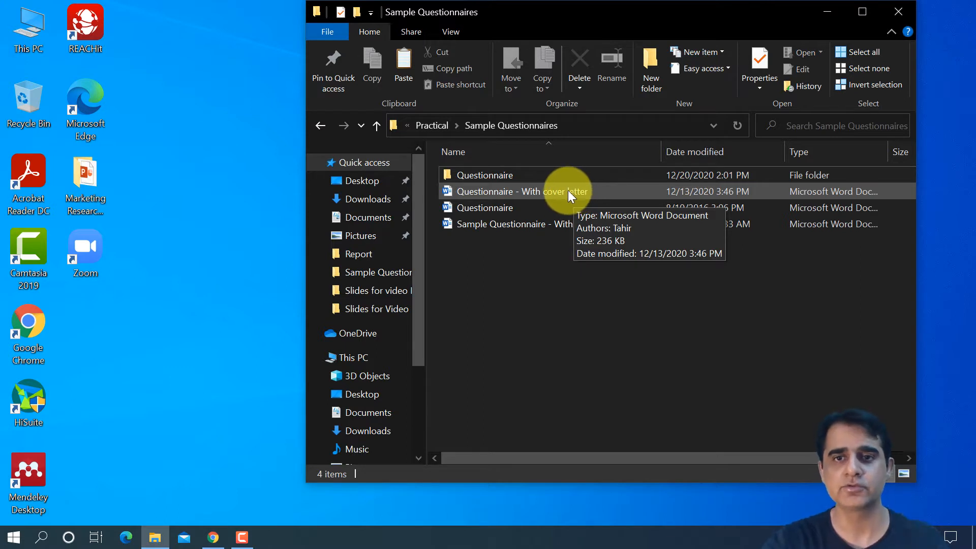
double_click(544, 223)
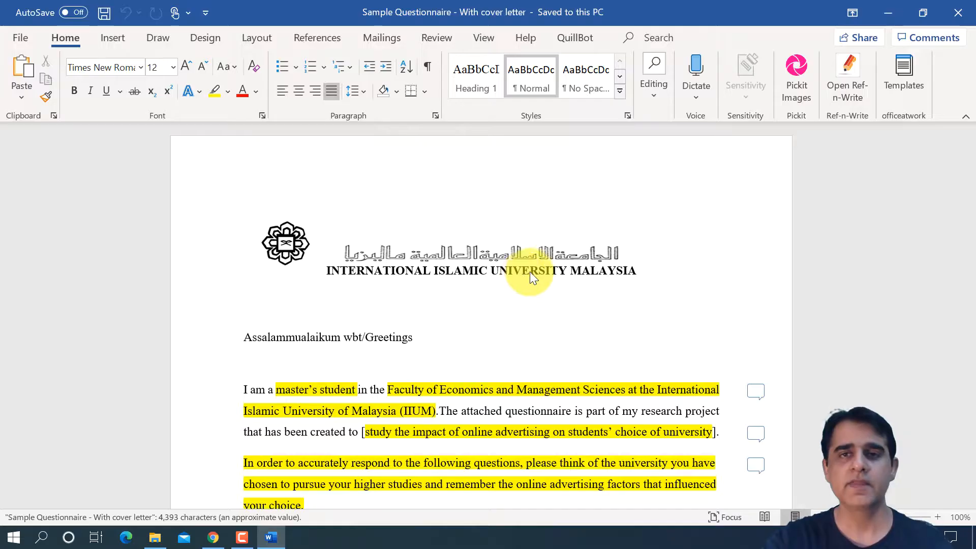
scroll(509, 346, down, 5)
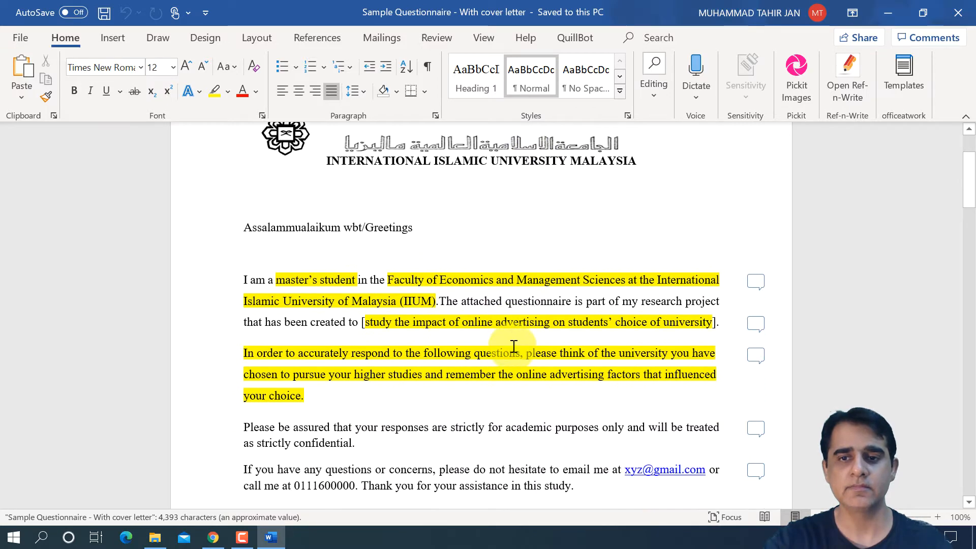
scroll(514, 346, down, 9)
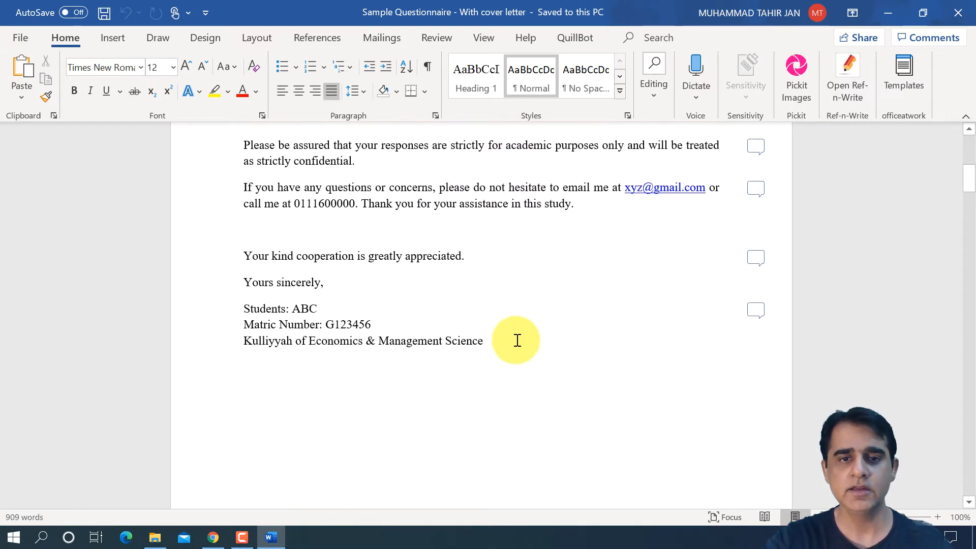
scroll(520, 337, down, 20)
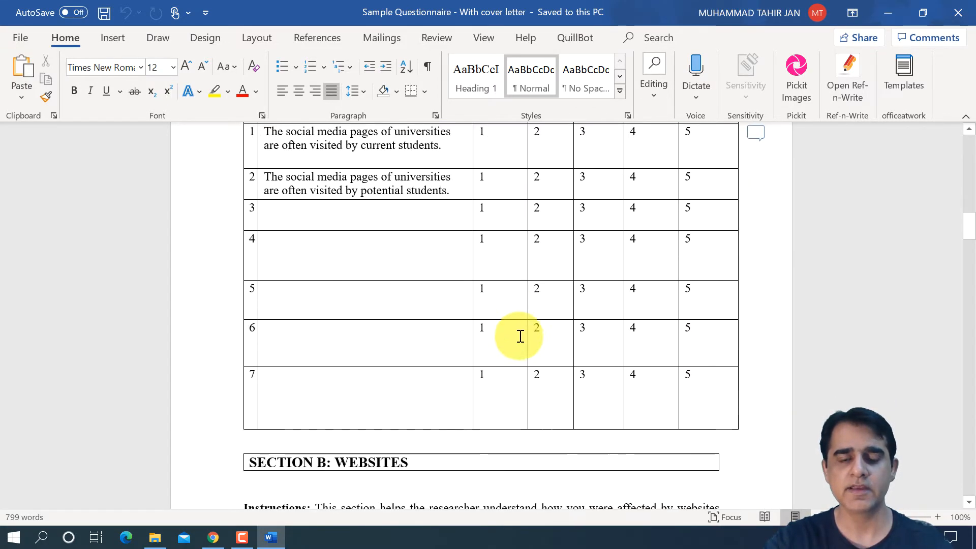
scroll(522, 336, up, 12)
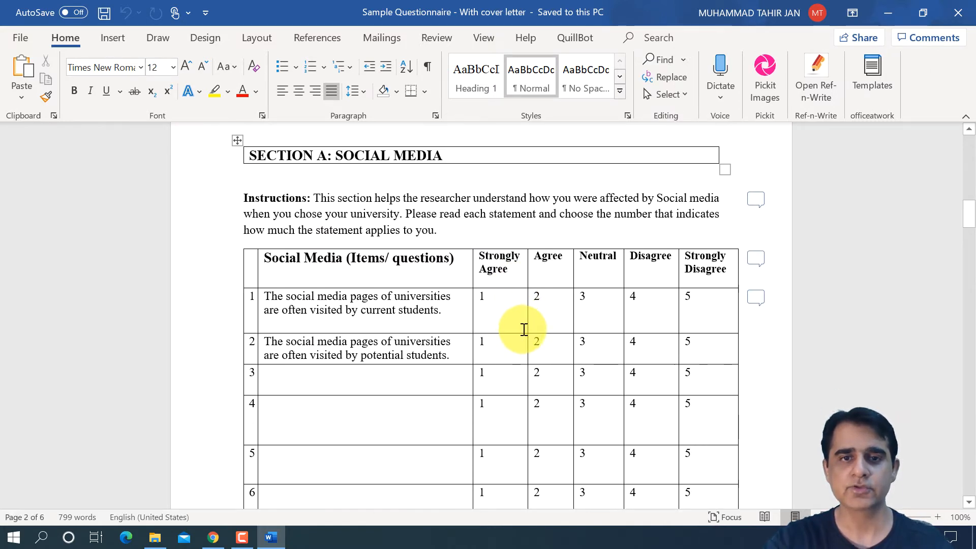
scroll(523, 328, down, 10)
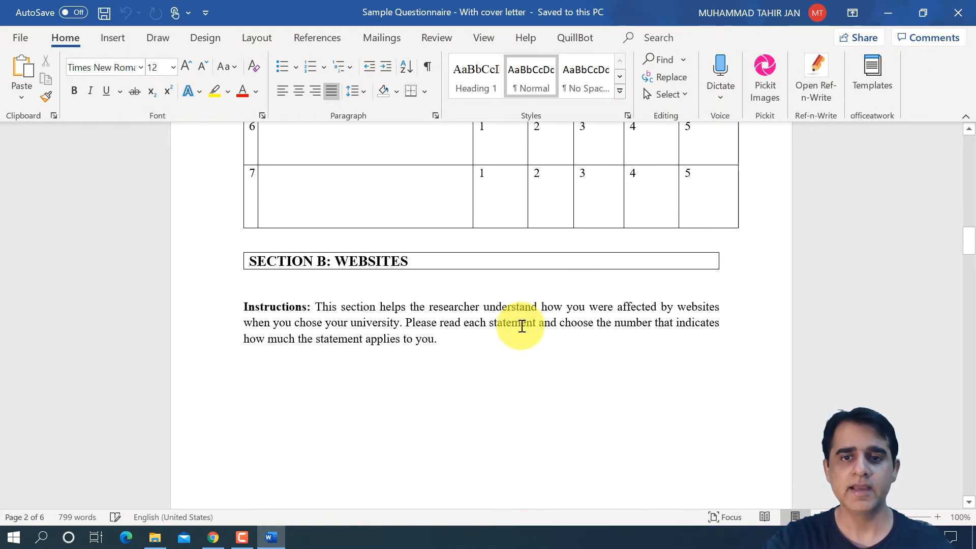
scroll(522, 325, down, 6)
scroll(520, 326, up, 8)
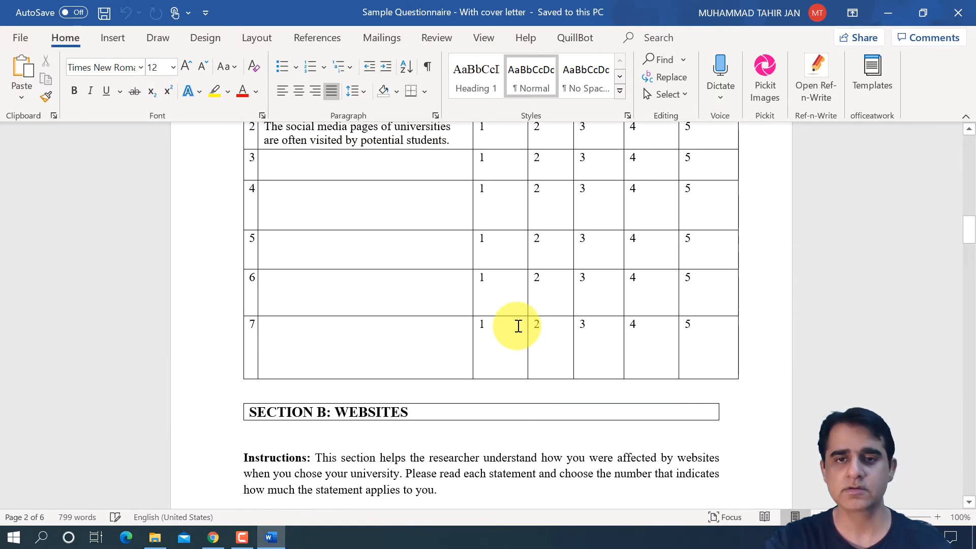
scroll(518, 326, up, 15)
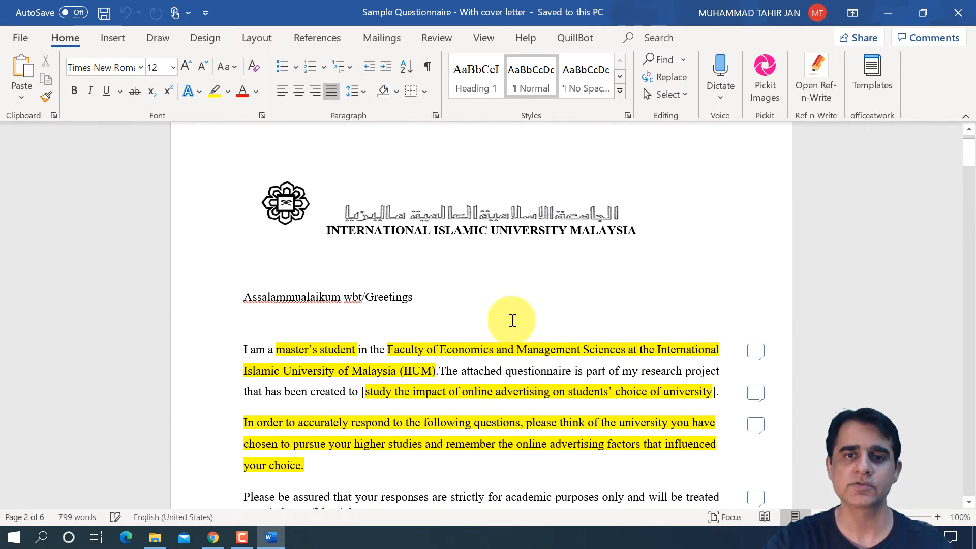
scroll(513, 321, up, 2)
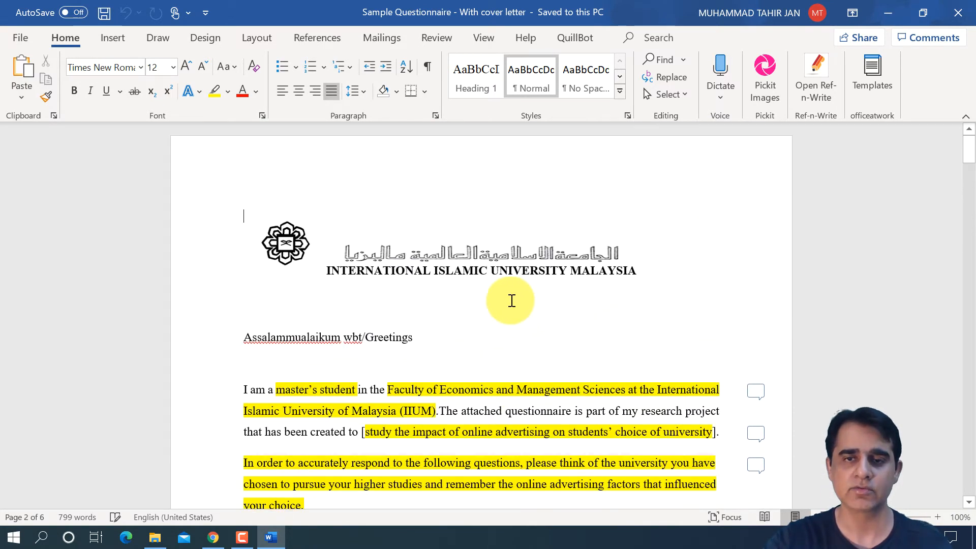
click(885, 14)
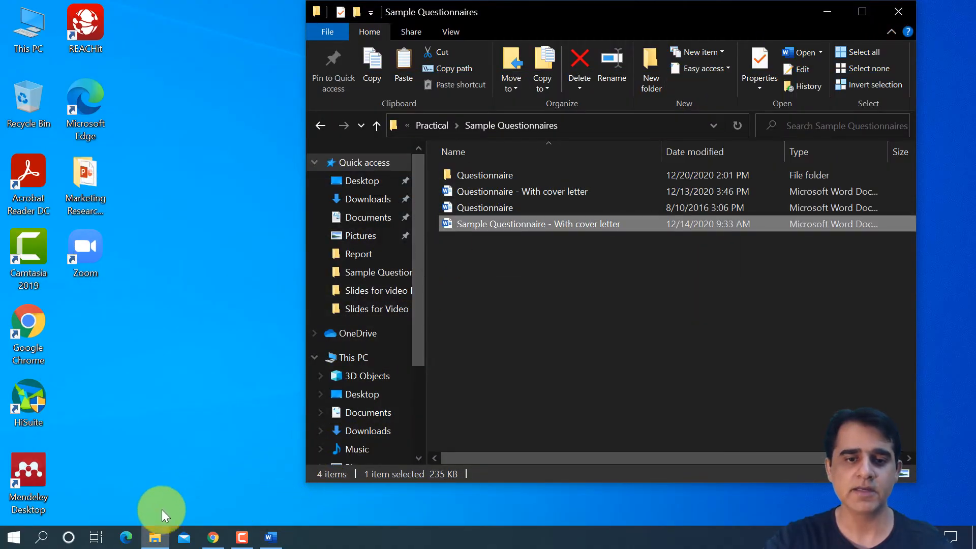
- Switch to Chrome and open Google Forms from the Google apps available in Gmail
click(213, 538)
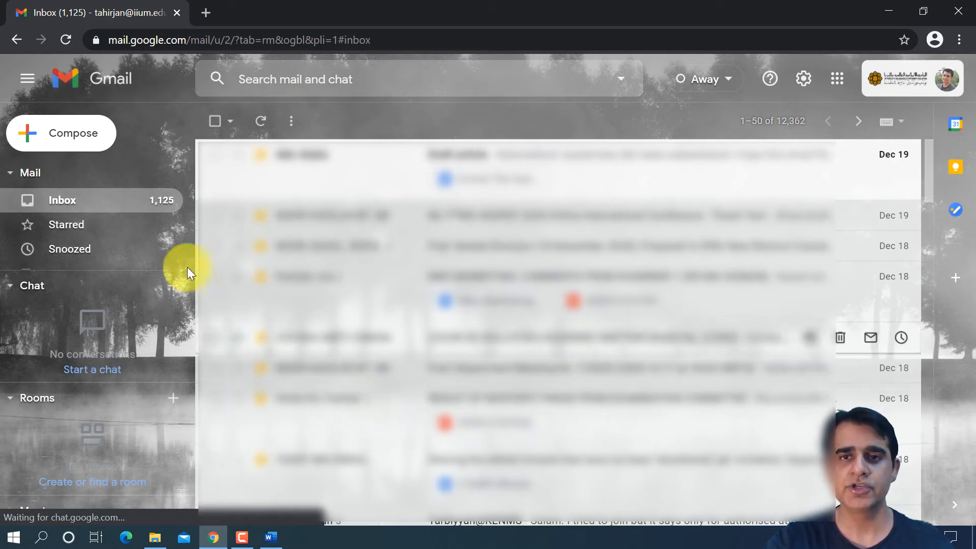
click(838, 79)
scroll(855, 243, down, 3)
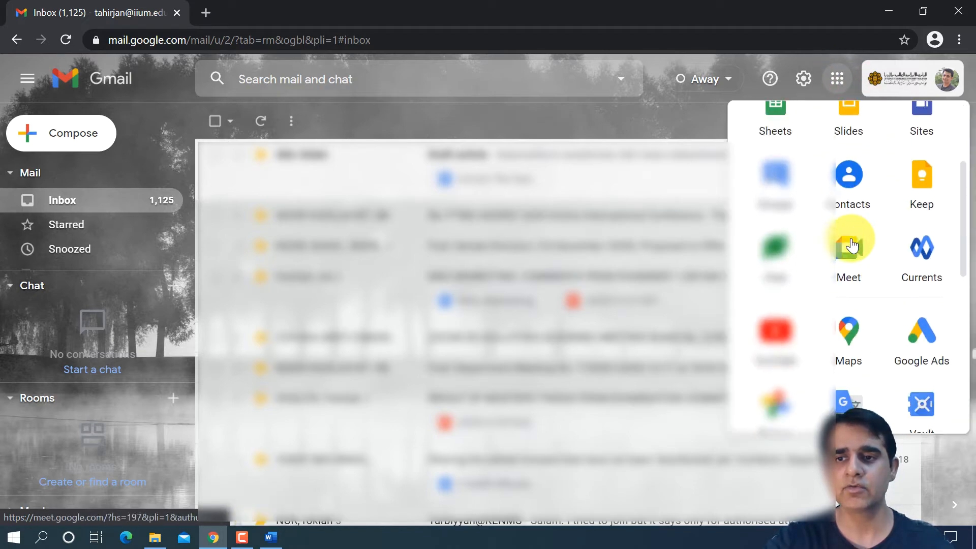
scroll(854, 246, down, 2)
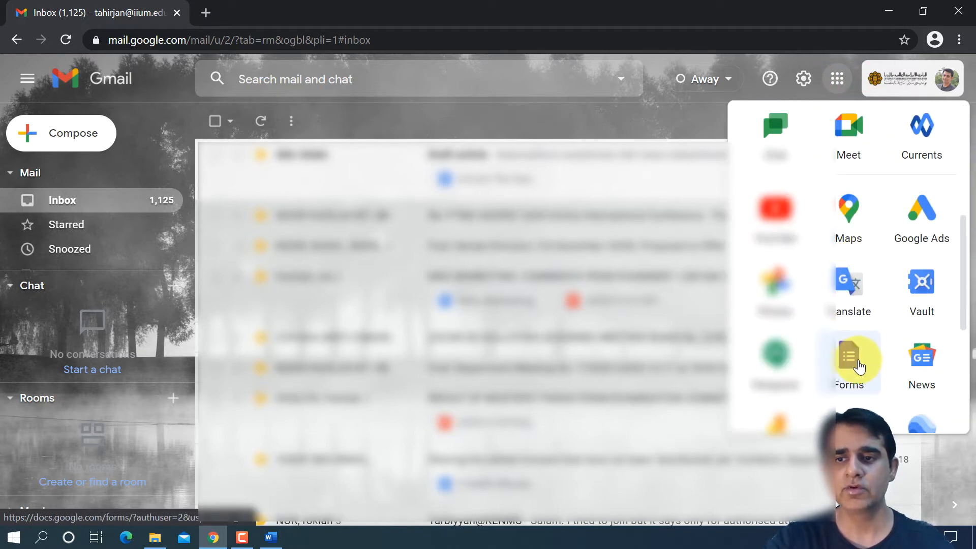
click(858, 366)
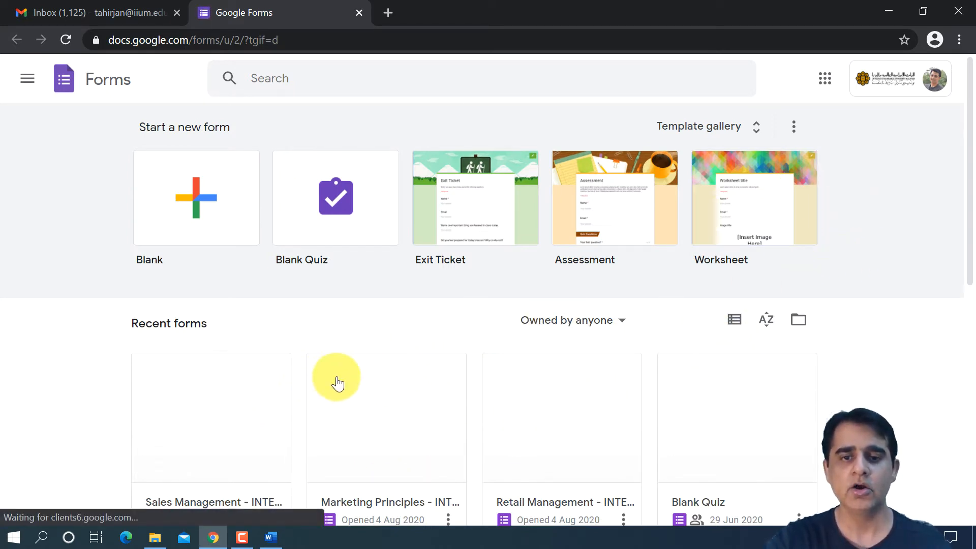
- Start a new blank form
scroll(337, 384, down, 1)
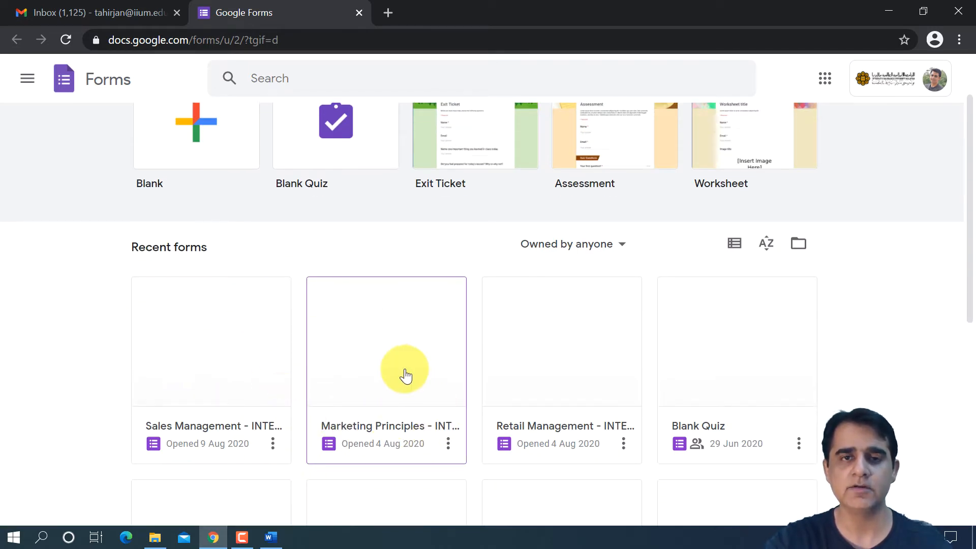
scroll(405, 376, up, 1)
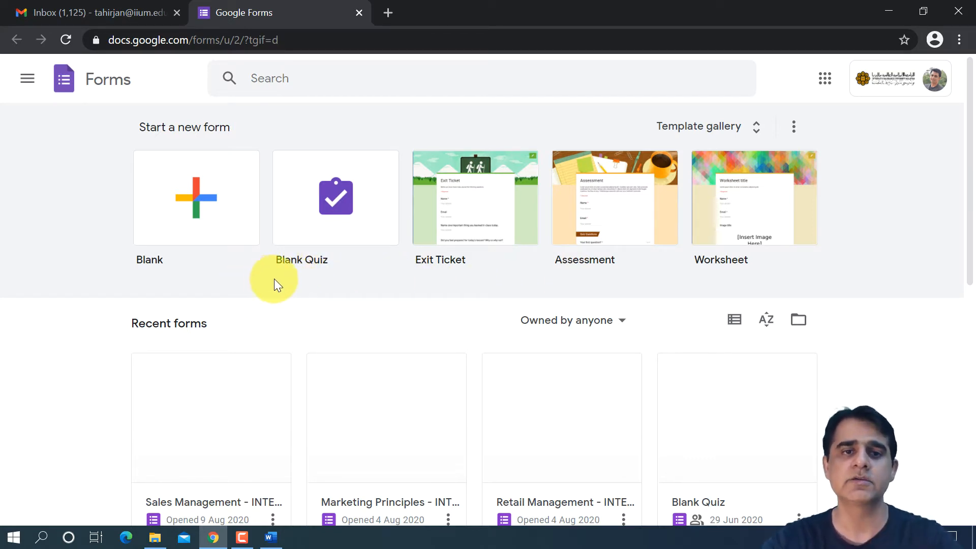
click(209, 204)
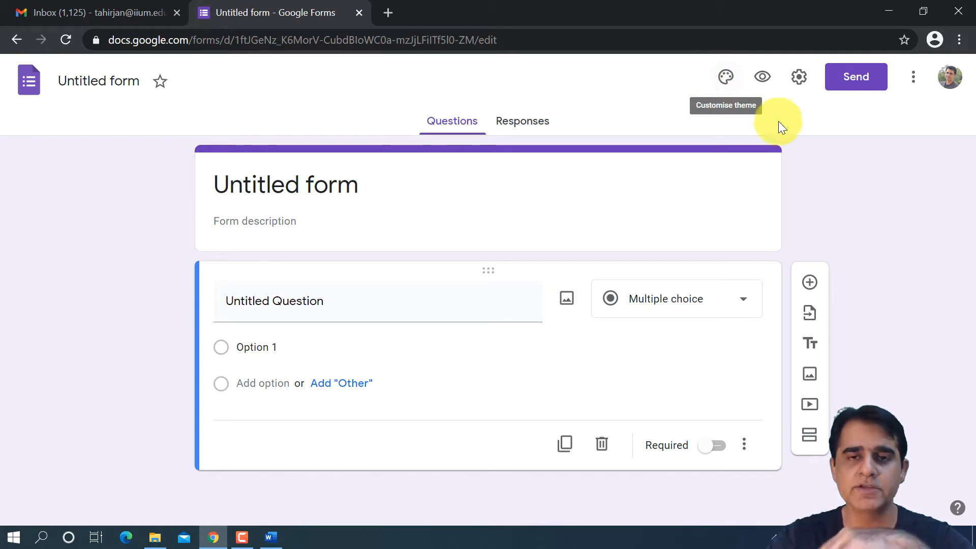
- Enter "Title here?" as the form title and "covering letter" as the form description
click(319, 183)
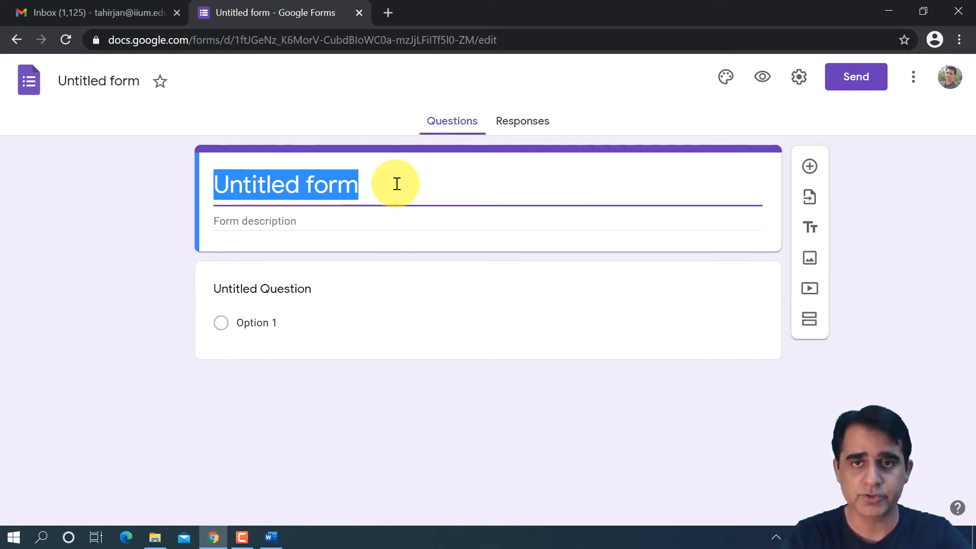
text(Title)
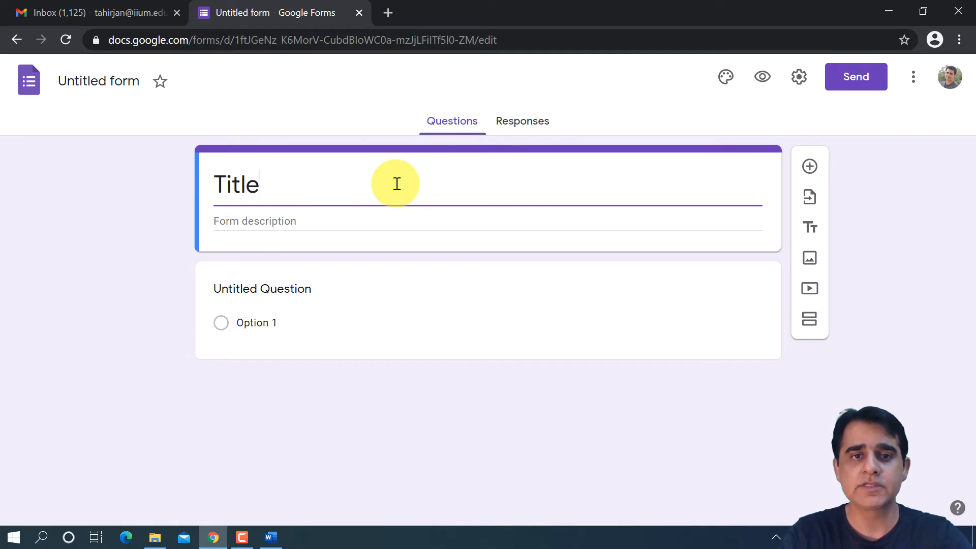
text( here?)
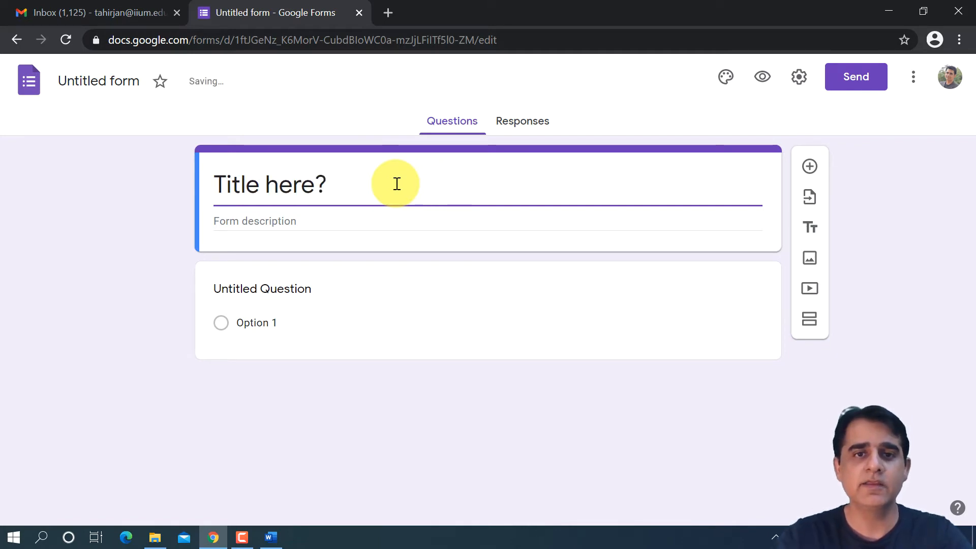
click(361, 218)
text(covering letter)
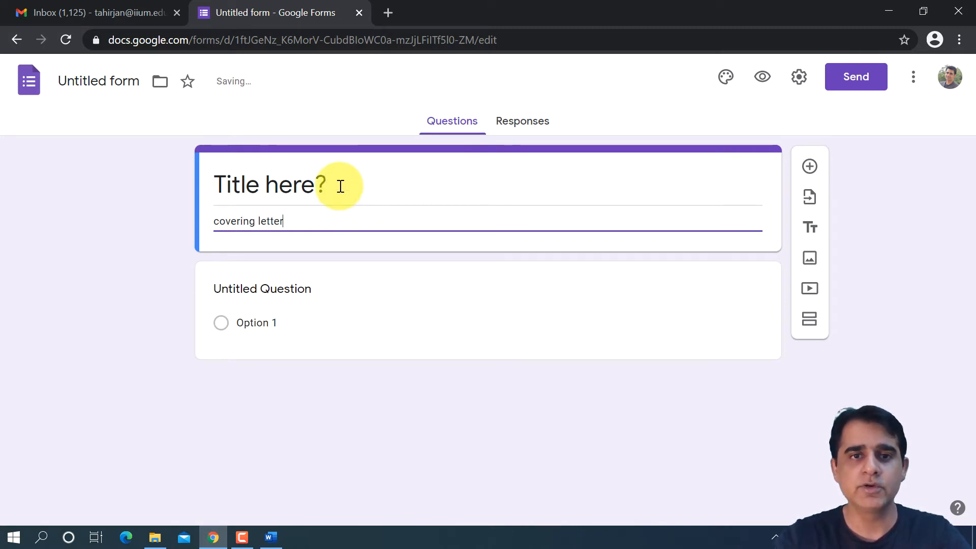
- Replace the form title with "The impact of social media on customer satisfaction"
drag(337, 185, 197, 181)
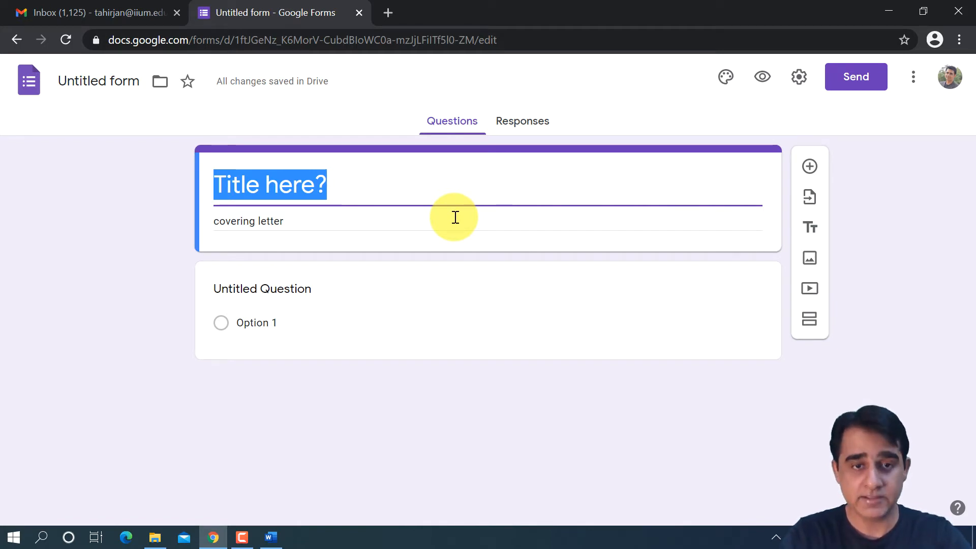
text(The )
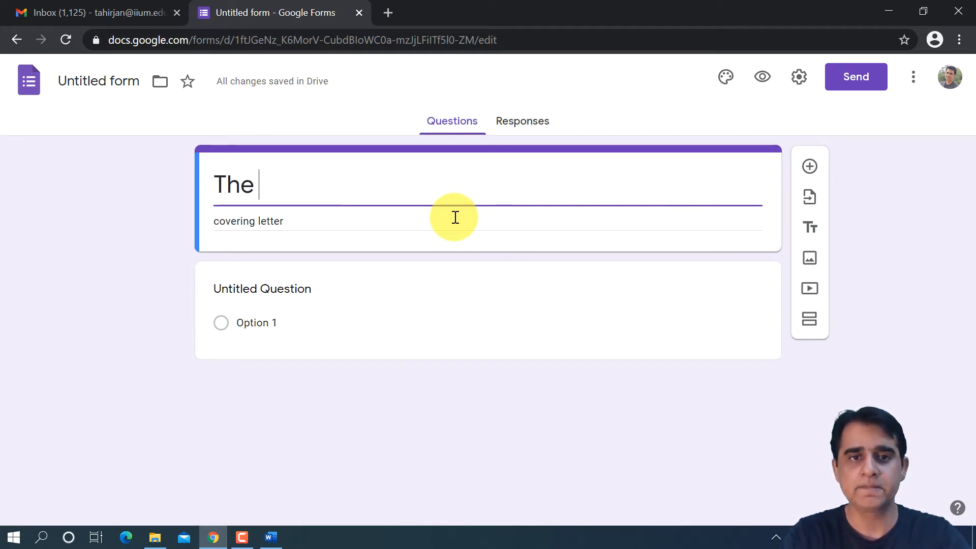
text(impact of s)
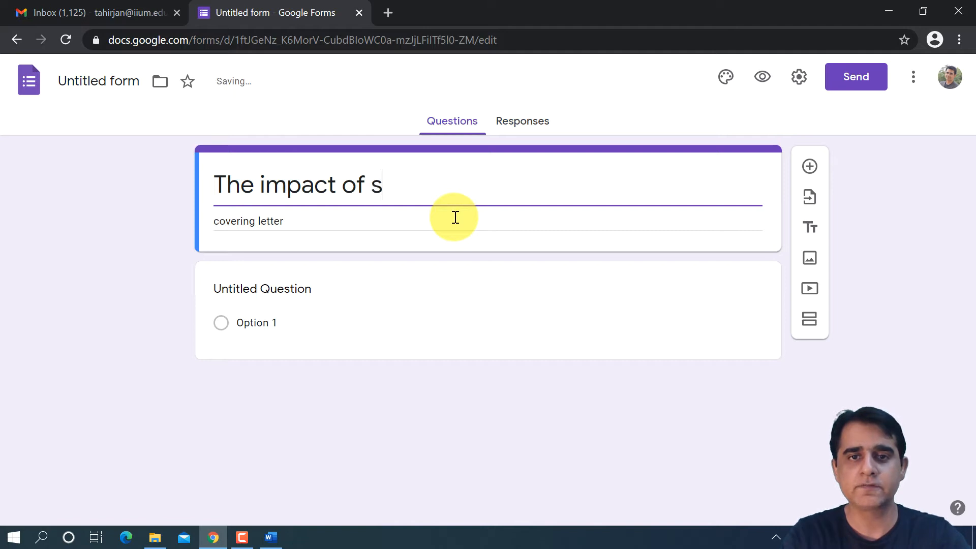
text(ocial media on cus)
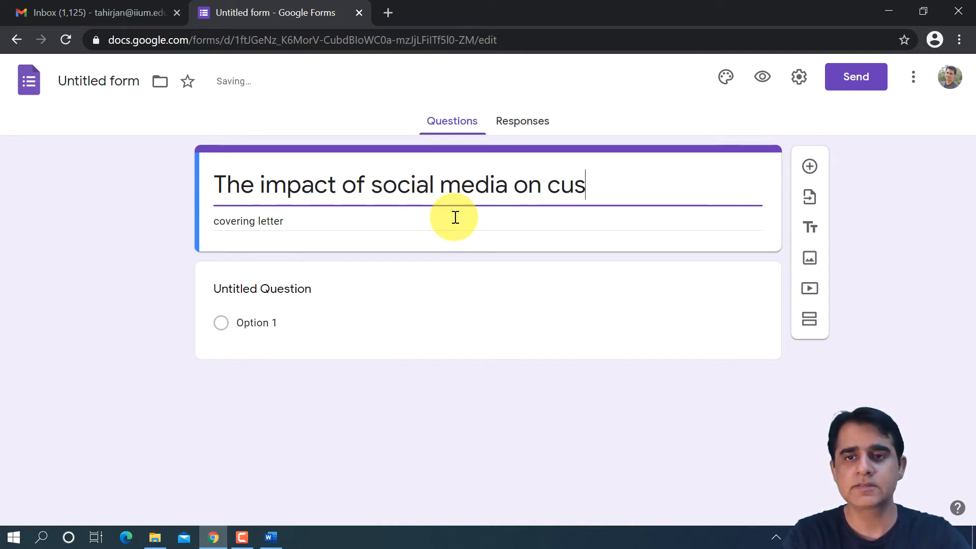
text(tomer satisfaction)
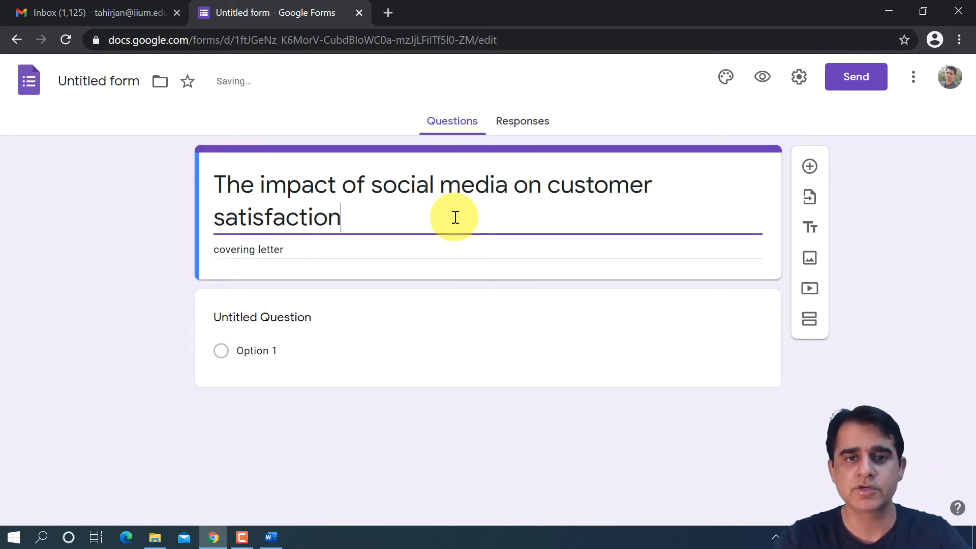
- Replace the form description with "Marketing Research Questionnaire - Project 2" and correct the misspelled word "Questionnaire"
triple_click(313, 249)
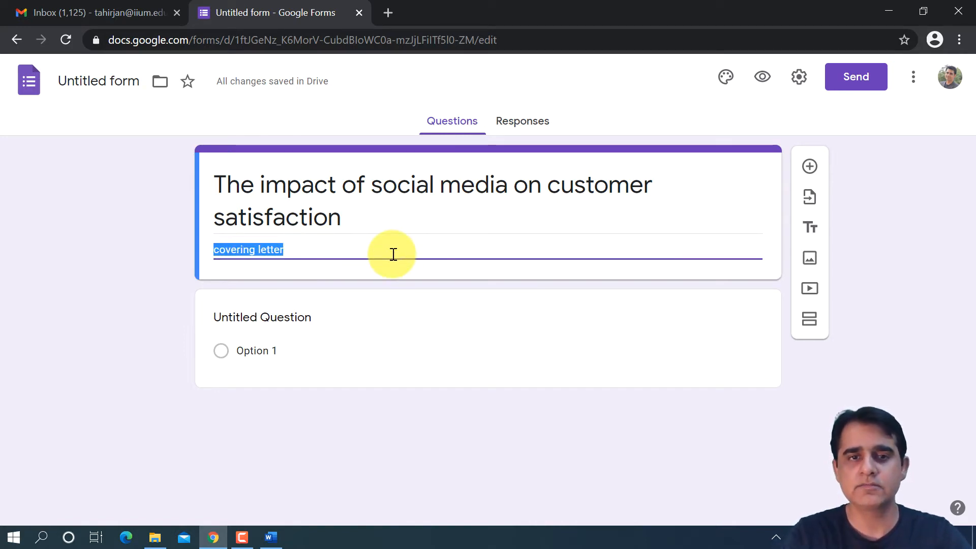
text(Marketing Res)
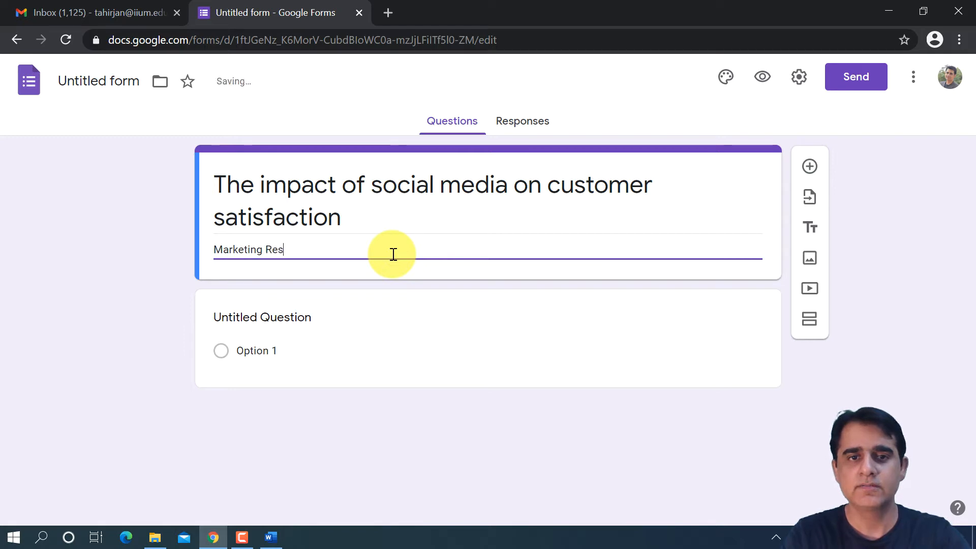
text(earch Questionn)
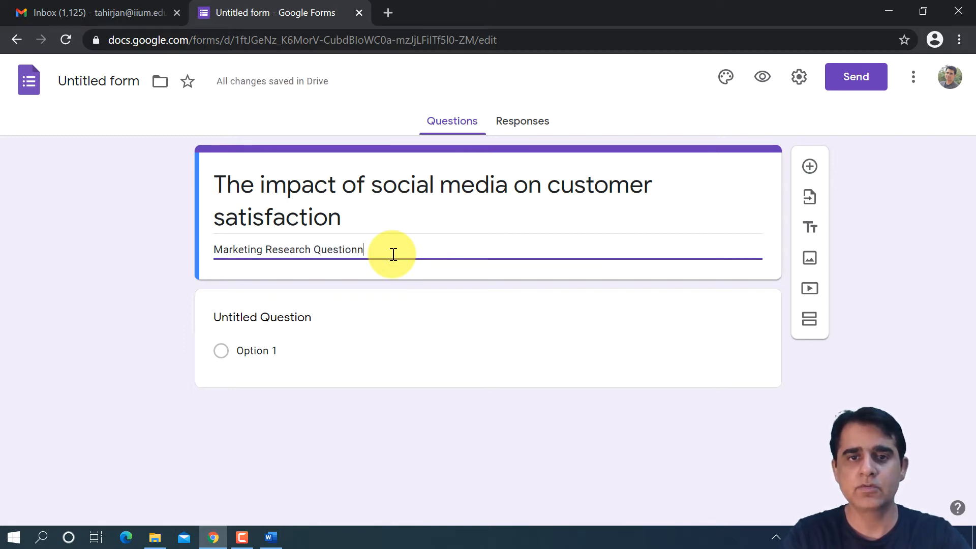
text(iare - Project 2)
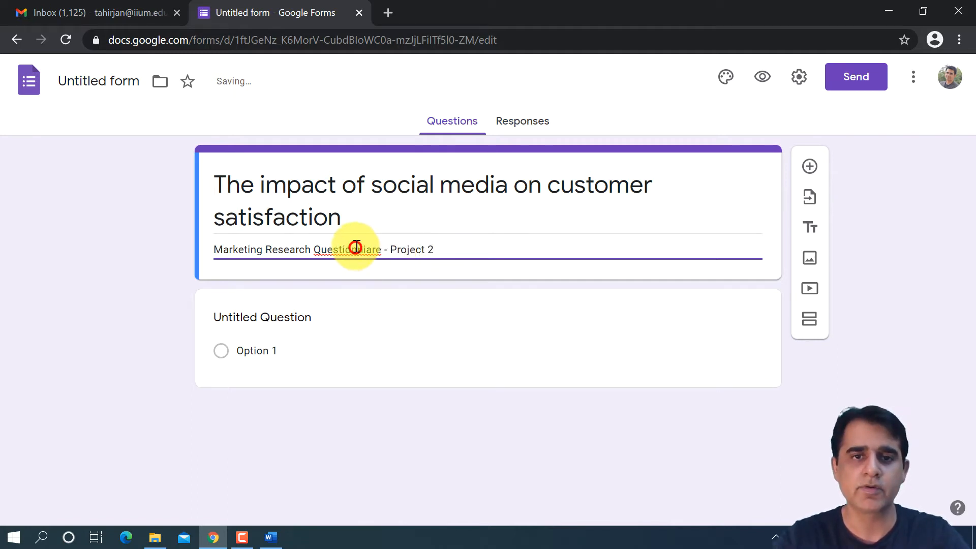
right_click(358, 249)
click(387, 252)
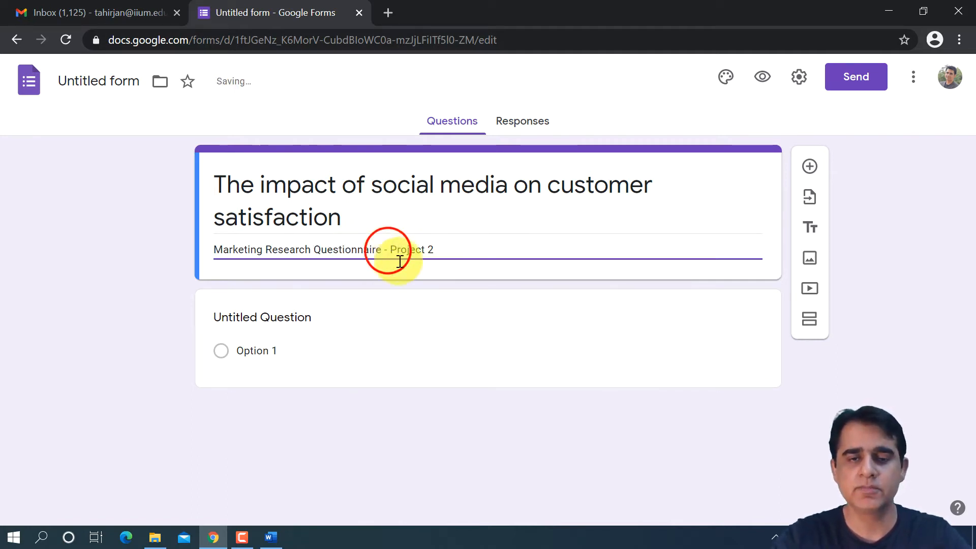
- Rename the untitled form file to match its title, "The impact of social media on customer satisfaction"
triple_click(732, 169)
click(706, 241)
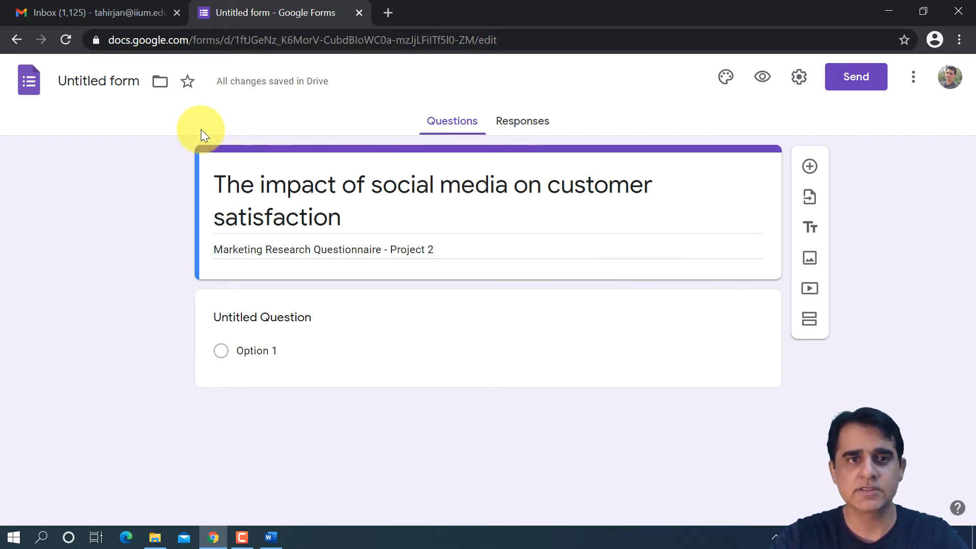
click(127, 81)
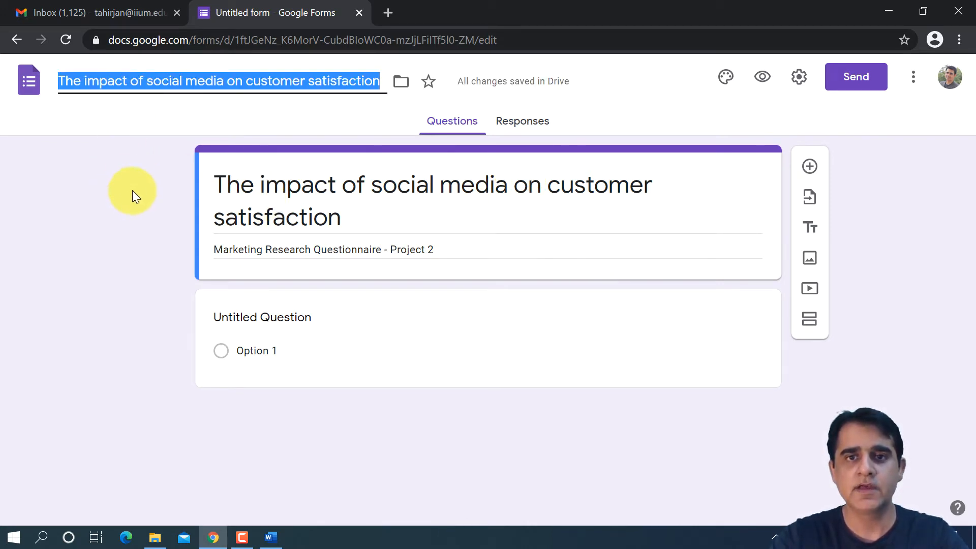
click(946, 259)
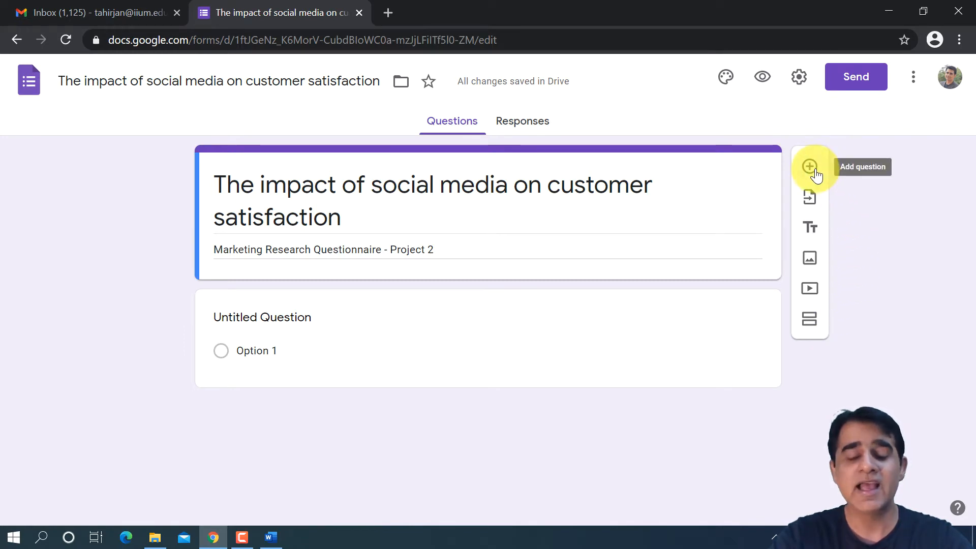
click(813, 231)
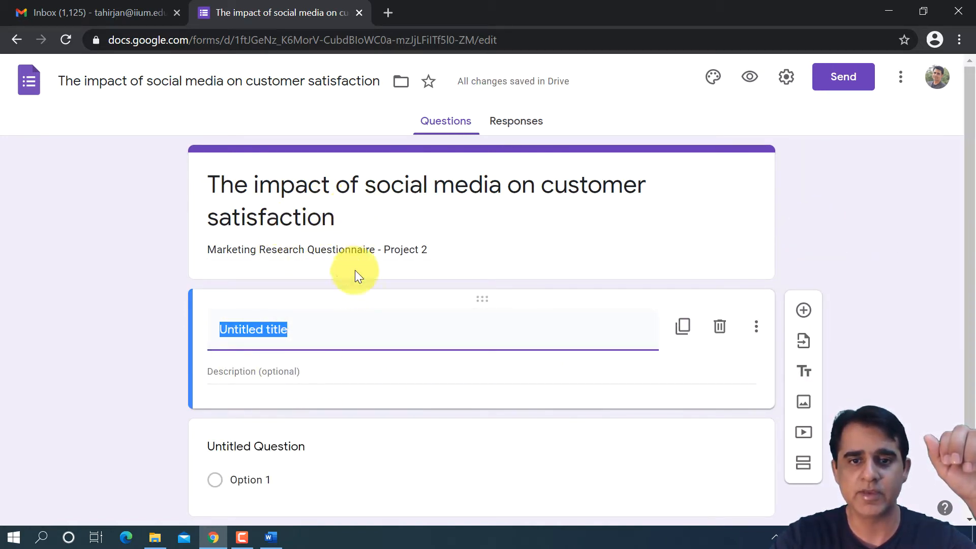
click(720, 326)
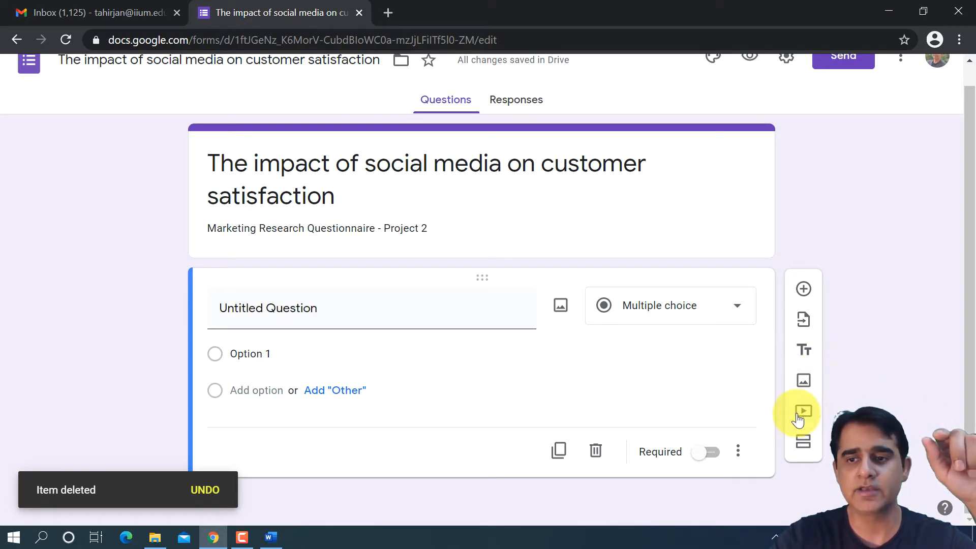
scroll(482, 285, up, 1)
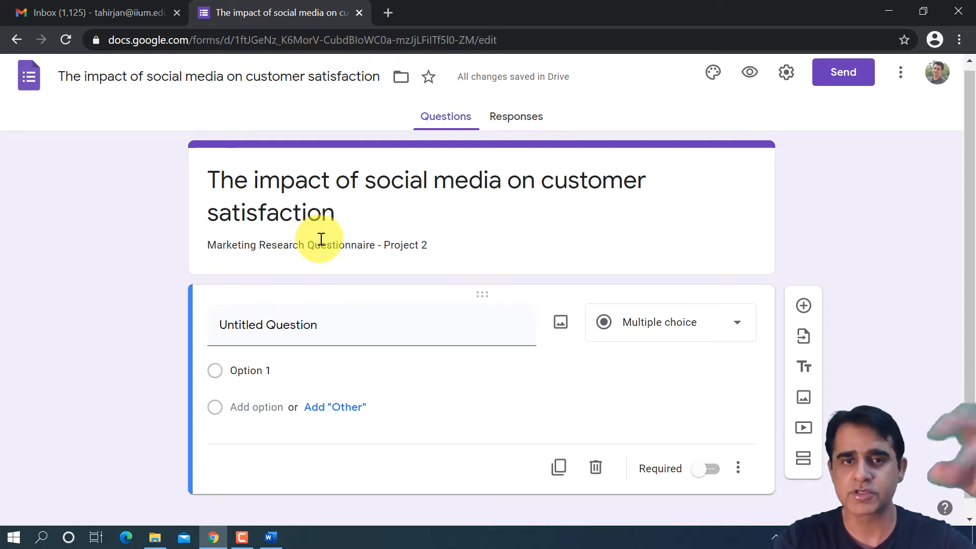
- Add a second section to the form and delete the untitled question from section 1
click(805, 449)
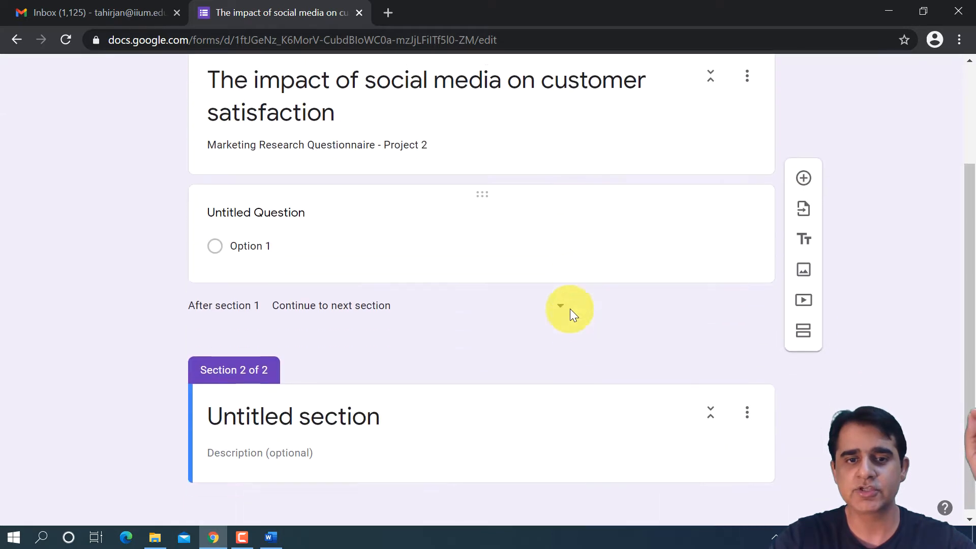
click(707, 224)
click(598, 357)
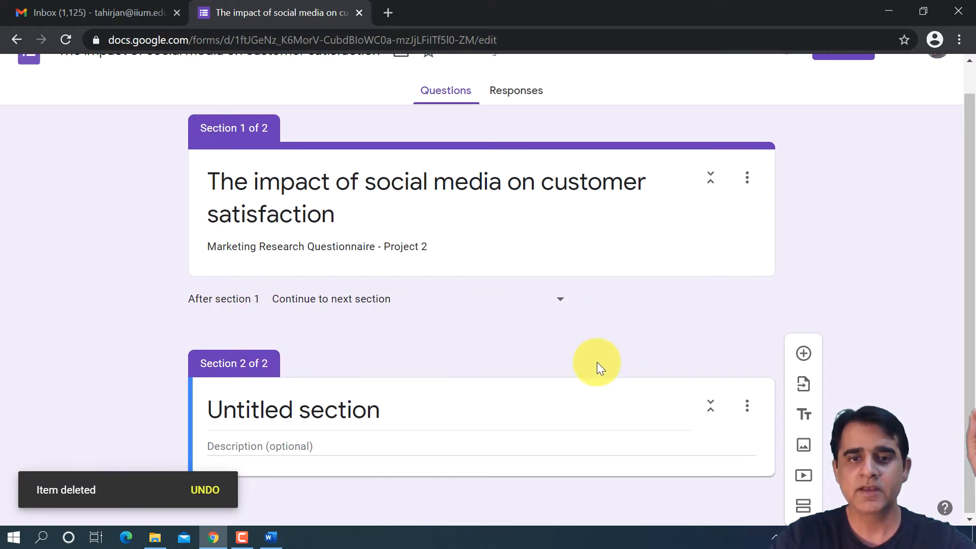
- Title section 2 "Cover Letter"
click(415, 409)
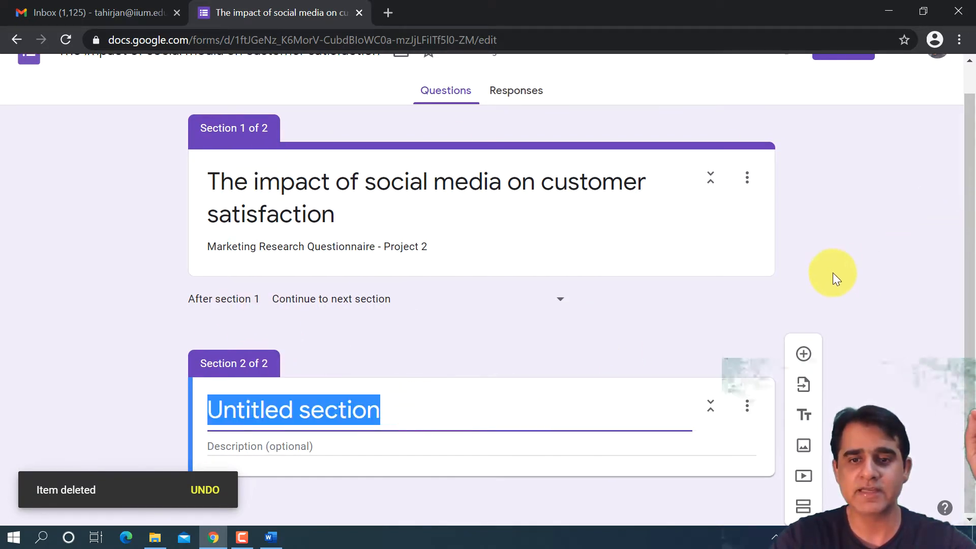
drag(975, 198, 975, 199)
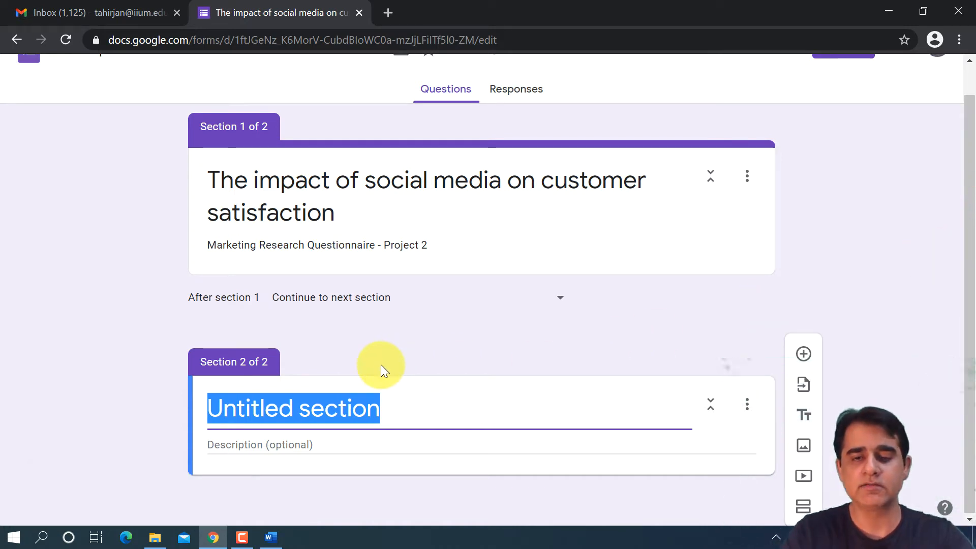
text(Cover lette)
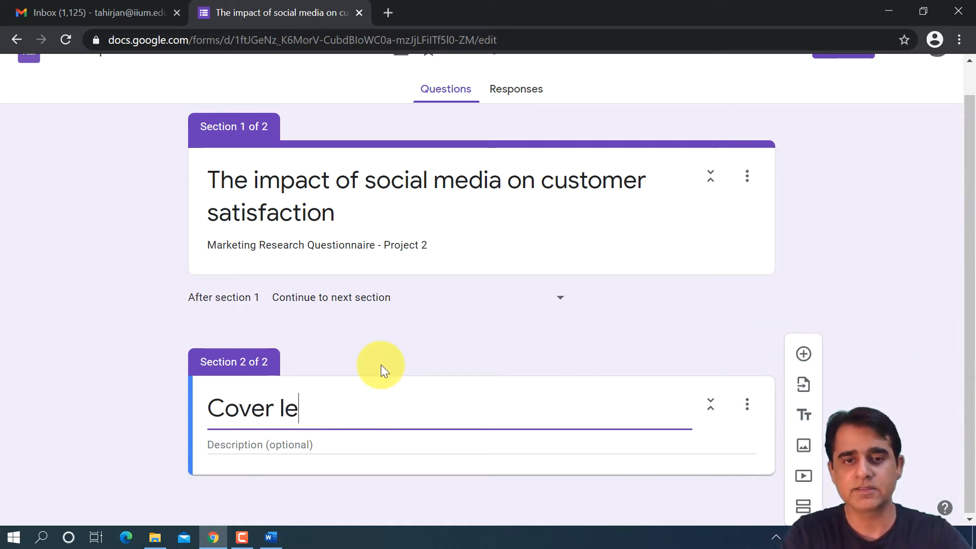
key(BackSpace)
key(BackSpace)
key(BackSpace)
key(BackSpace)
key(BackSpace)
text(Letter)
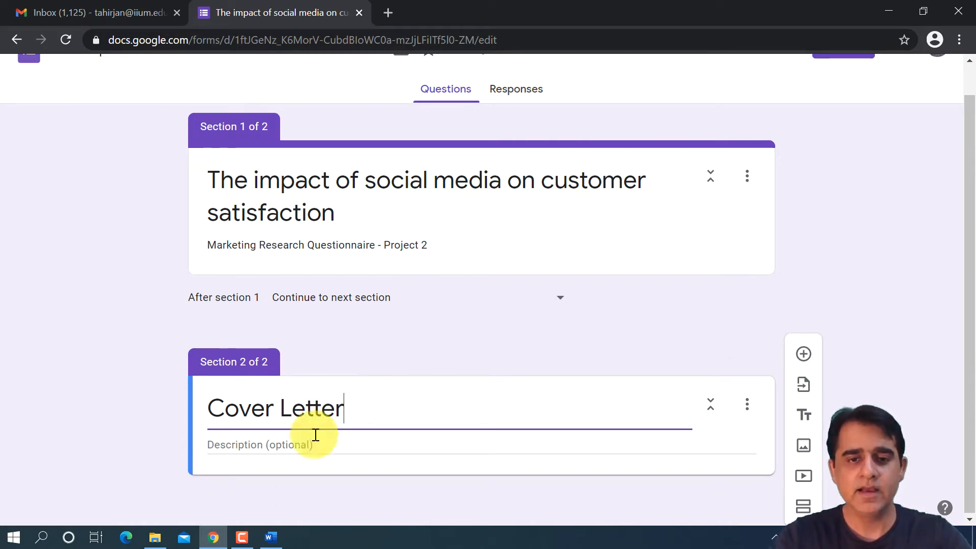
- Switch to the sample questionnaire in Word and copy the cover letter text from the greeting through the closing faculty line
click(269, 538)
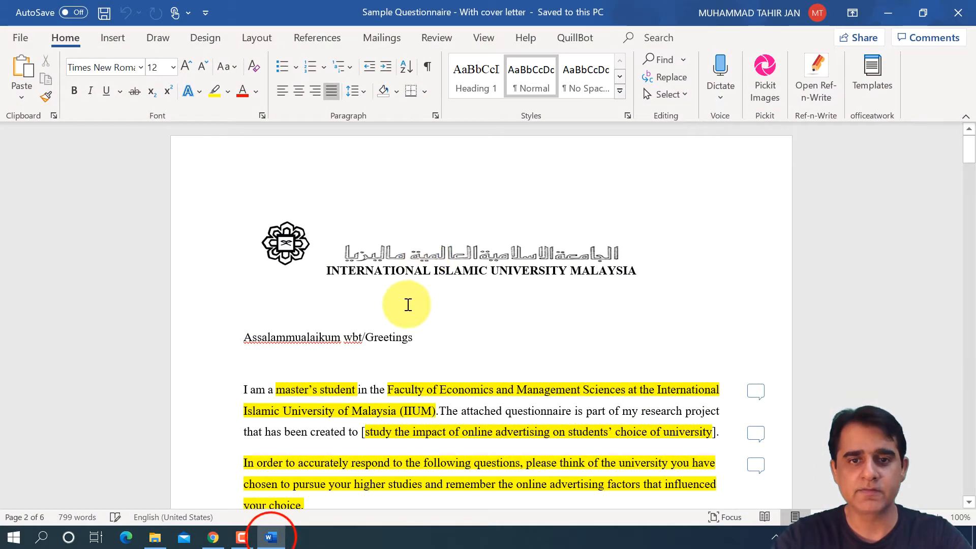
scroll(406, 308, down, 2)
scroll(404, 292, down, 3)
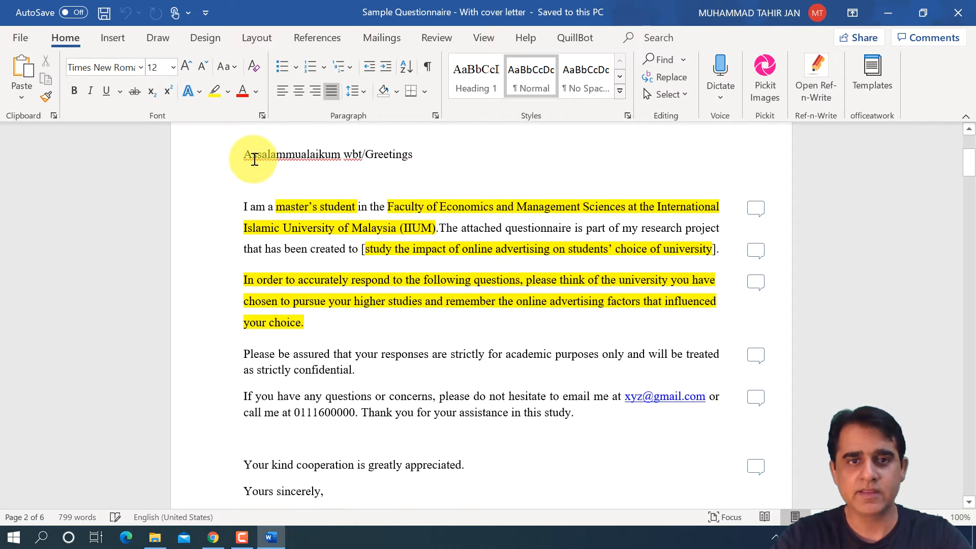
drag(240, 154, 493, 459)
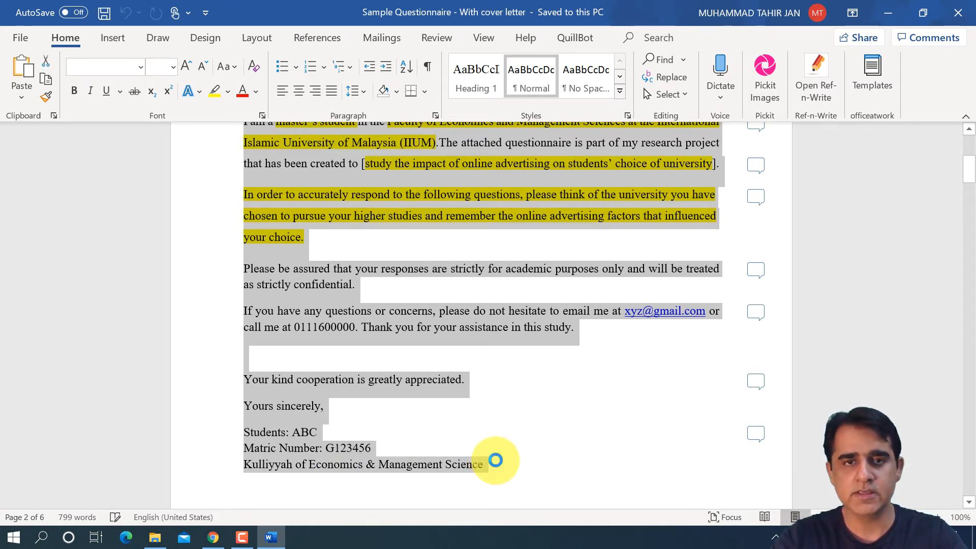
right_click(414, 315)
click(460, 229)
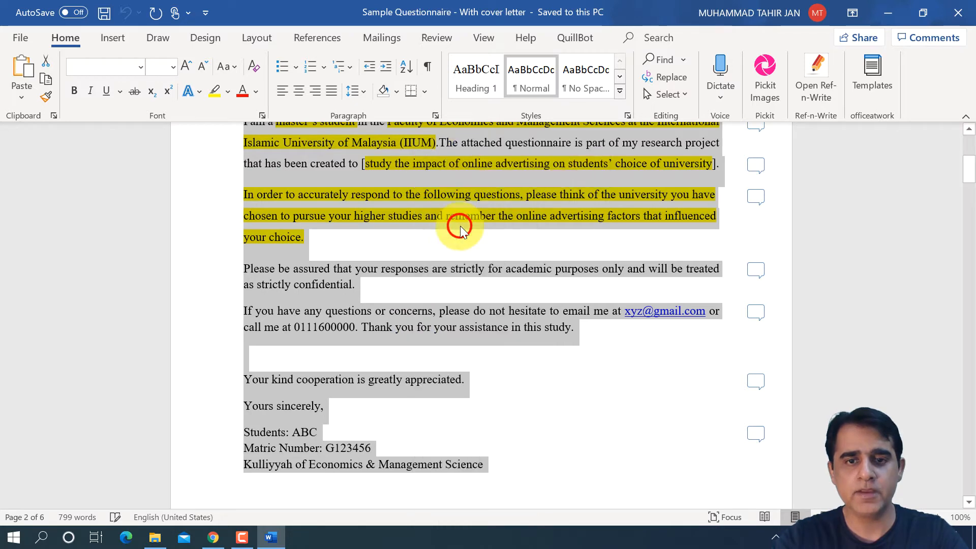
- Switch back to Google Forms and paste the copied letter into the description of the Cover Letter section
click(213, 538)
click(293, 440)
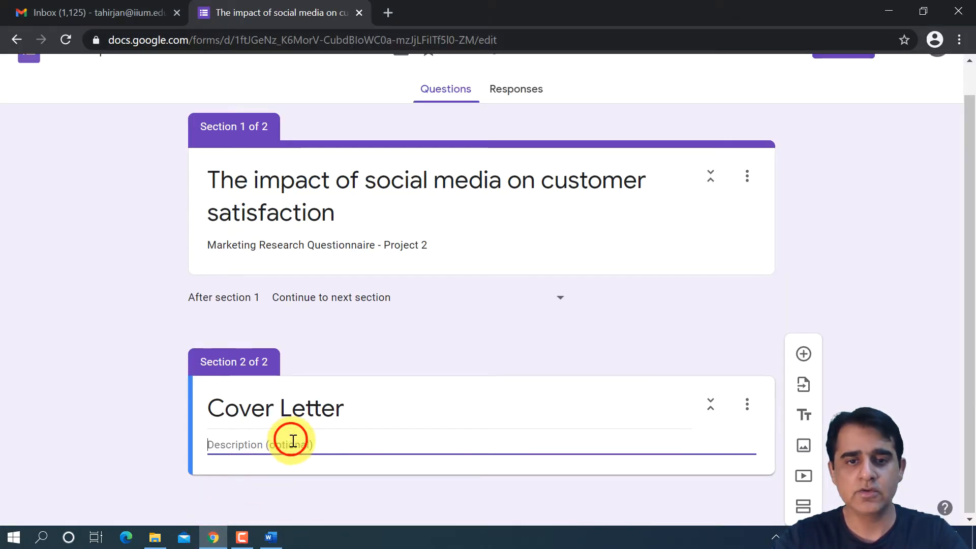
right_click(292, 440)
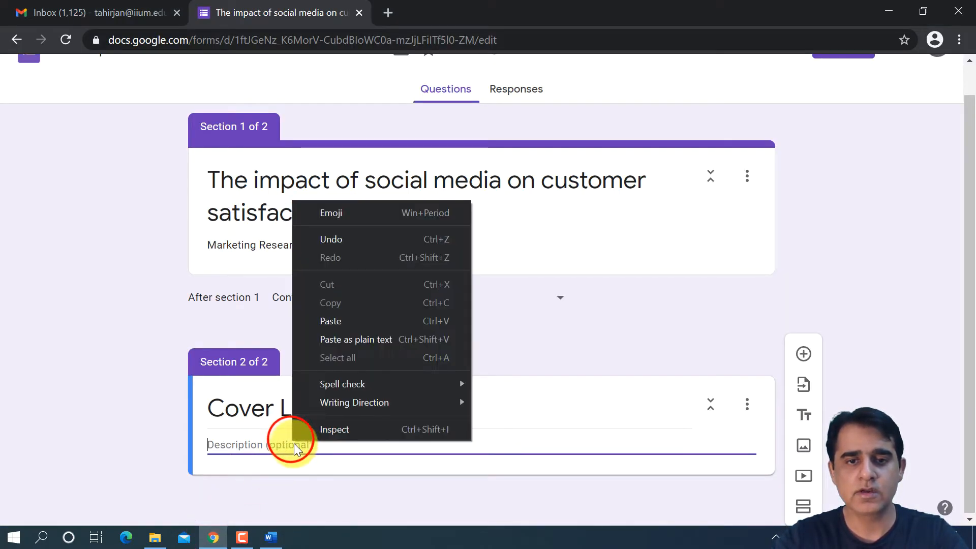
click(400, 316)
scroll(395, 398, down, 1)
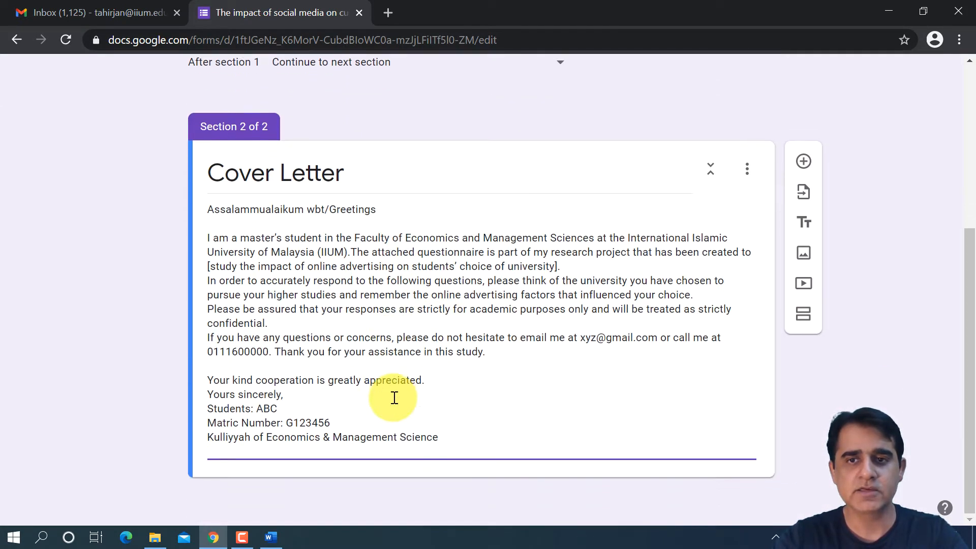
scroll(395, 398, up, 1)
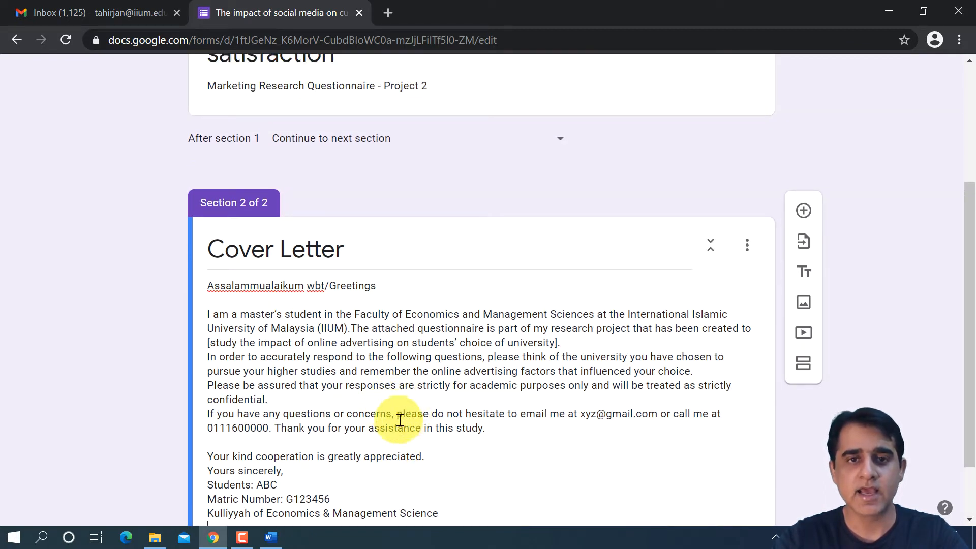
- Compare the Cover Letter section's heading with the university letterhead above the greeting in the Word sample questionnaire
triple_click(395, 247)
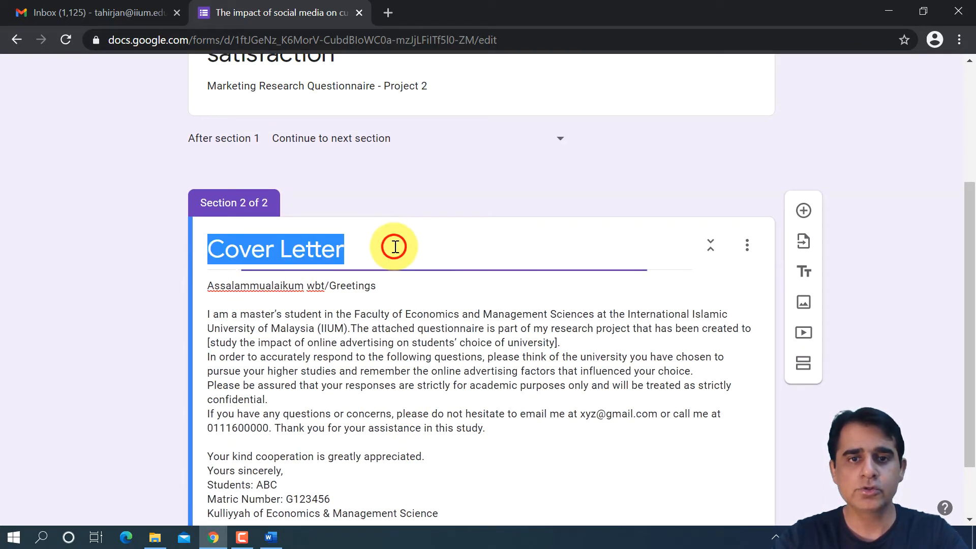
click(411, 223)
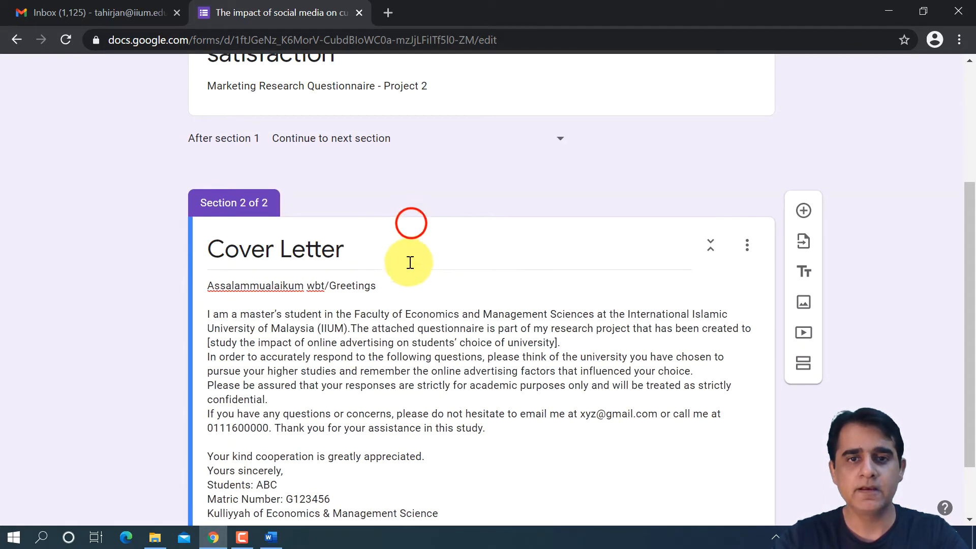
triple_click(372, 246)
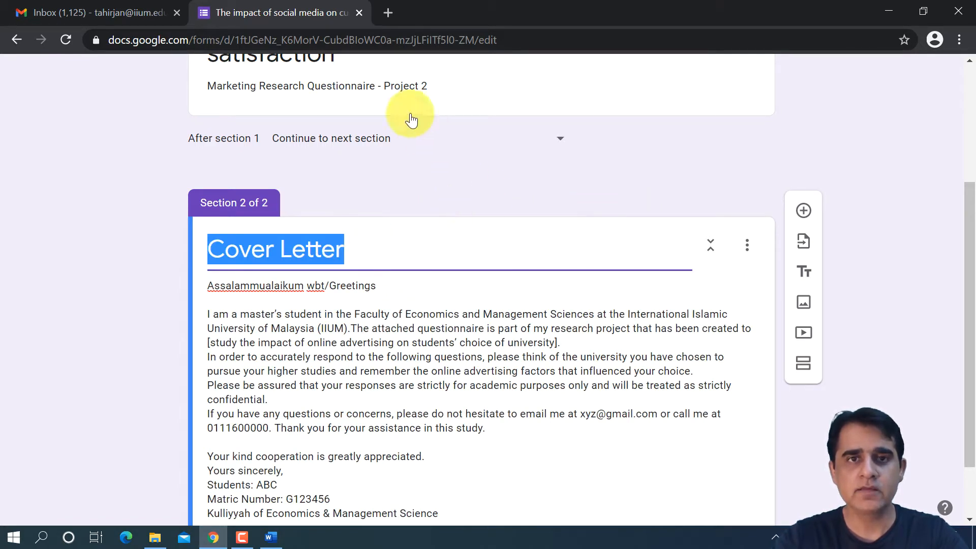
click(271, 538)
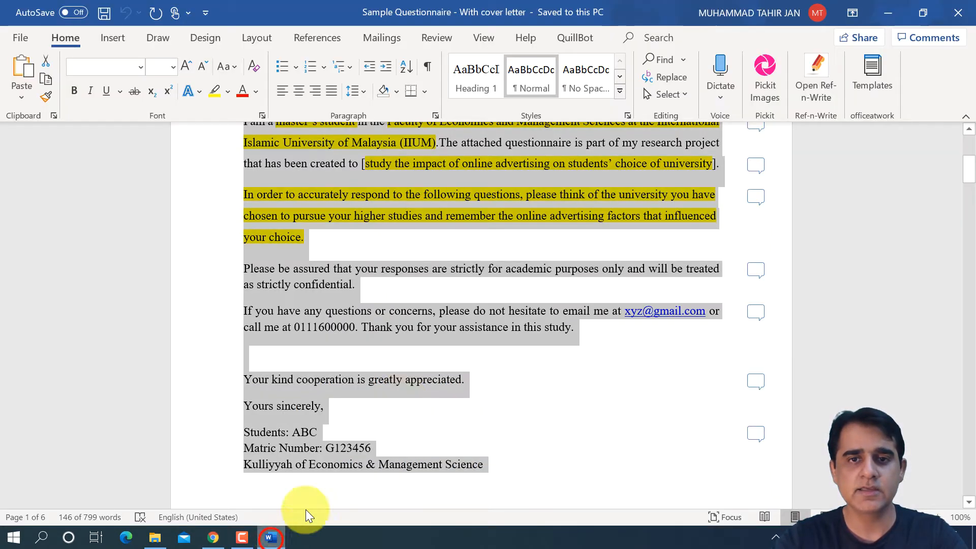
scroll(399, 397, up, 6)
click(452, 251)
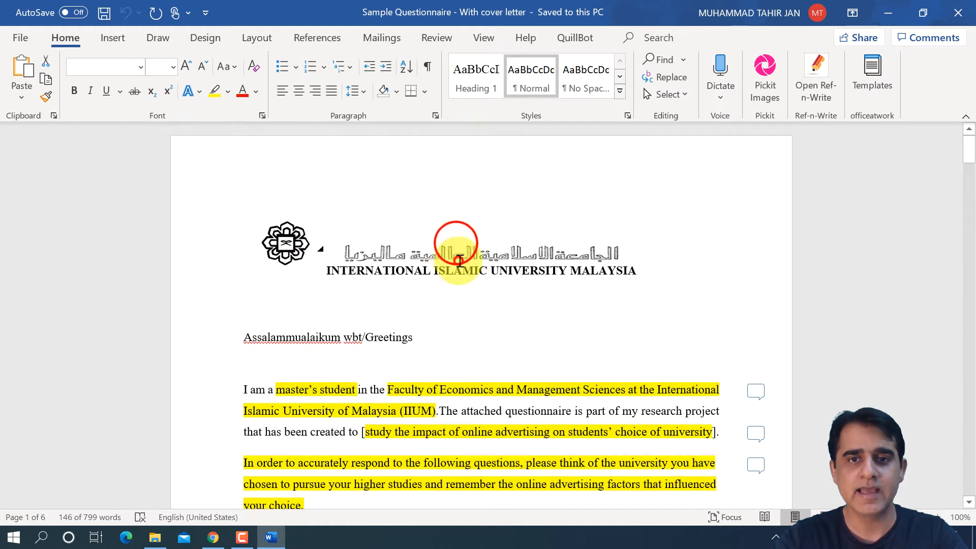
click(456, 253)
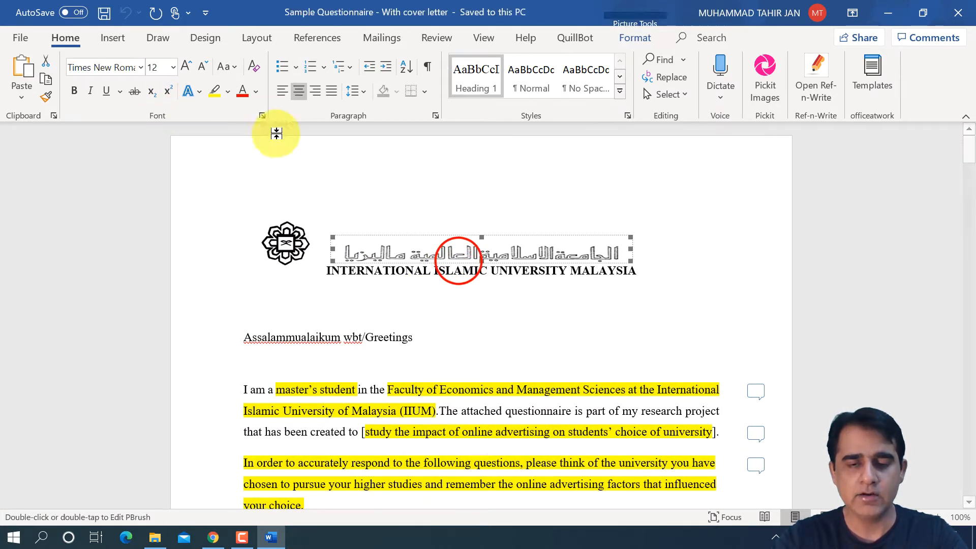
click(460, 329)
scroll(406, 442, down, 2)
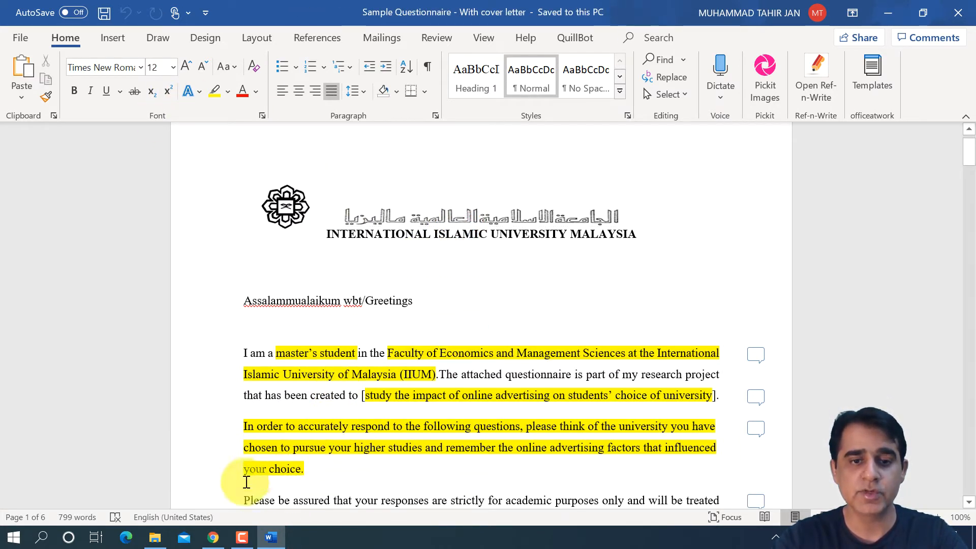
- Return to Google Forms and add a third section after the Cover Letter section
click(213, 537)
scroll(430, 320, down, 1)
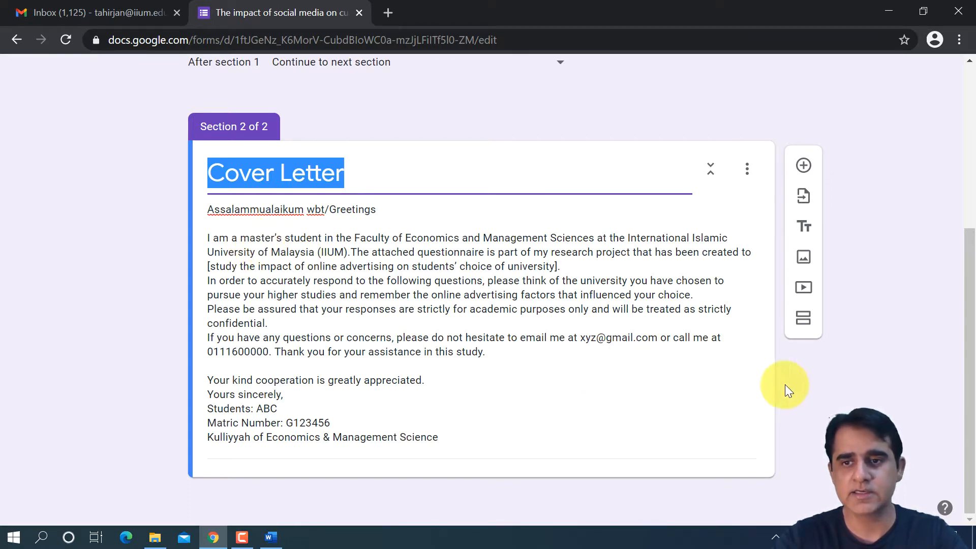
click(806, 390)
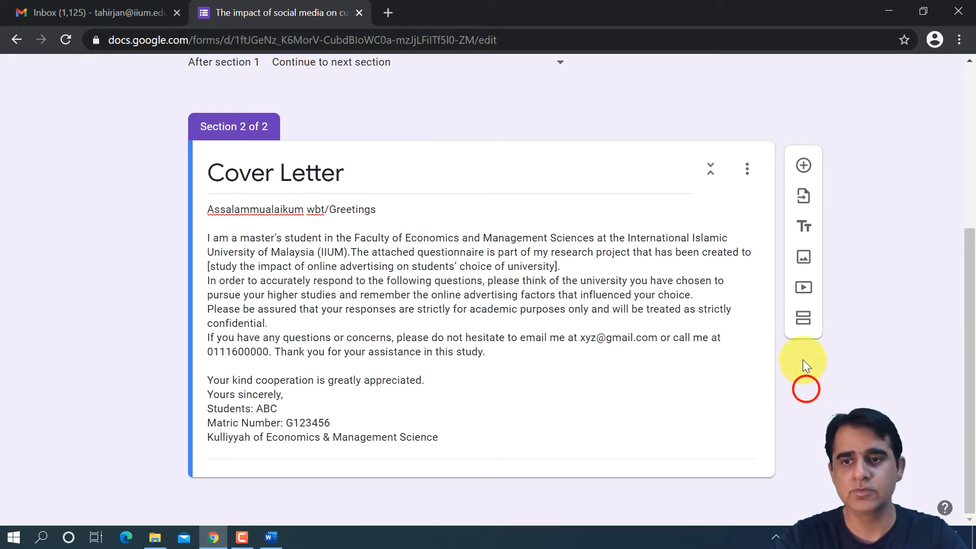
click(806, 323)
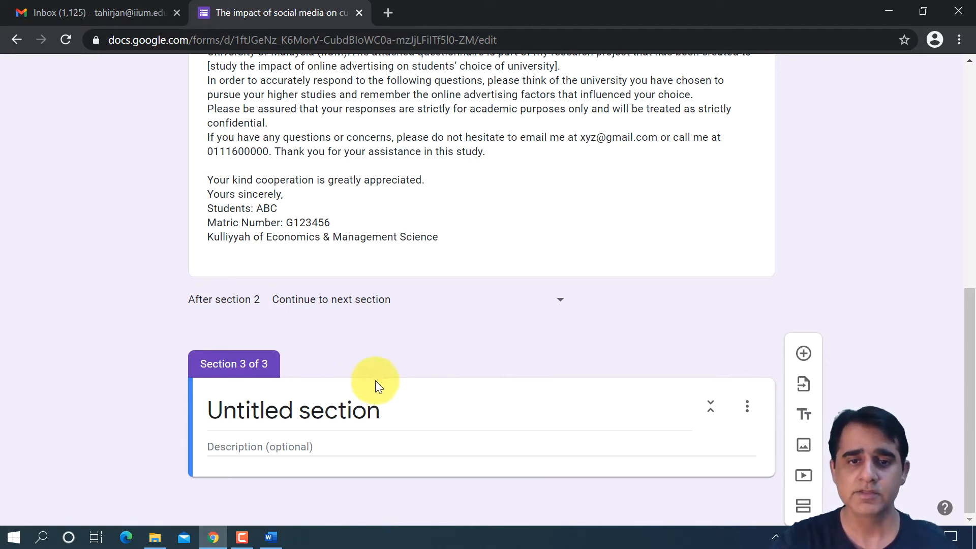
- Look up the Section A heading in the Word questionnaire and title section 3 of the form "Social Media"
click(379, 409)
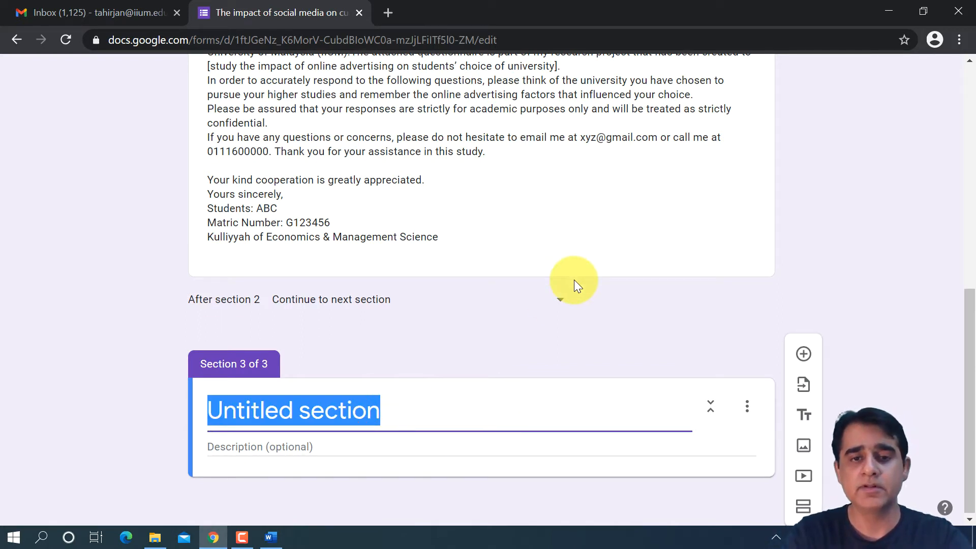
click(270, 537)
scroll(285, 448, down, 10)
scroll(299, 461, down, 8)
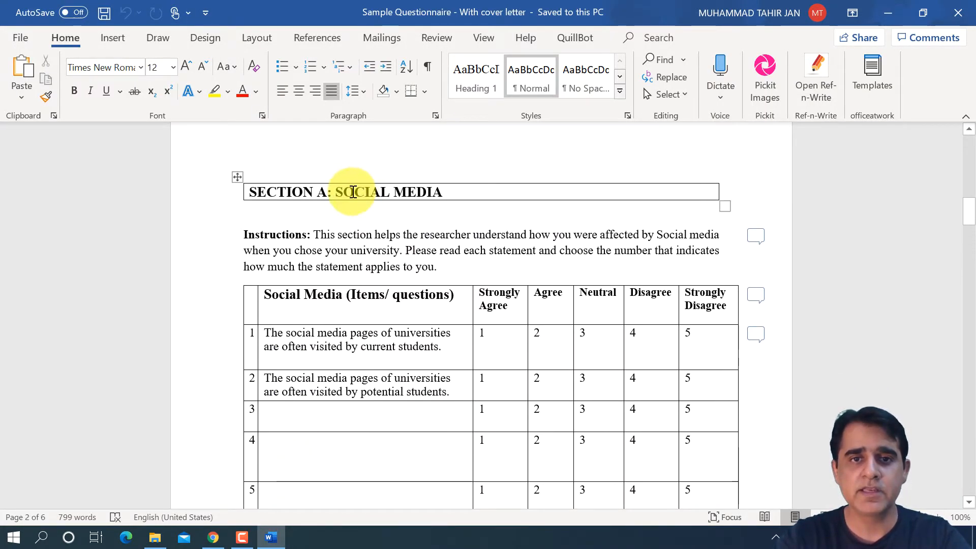
click(209, 538)
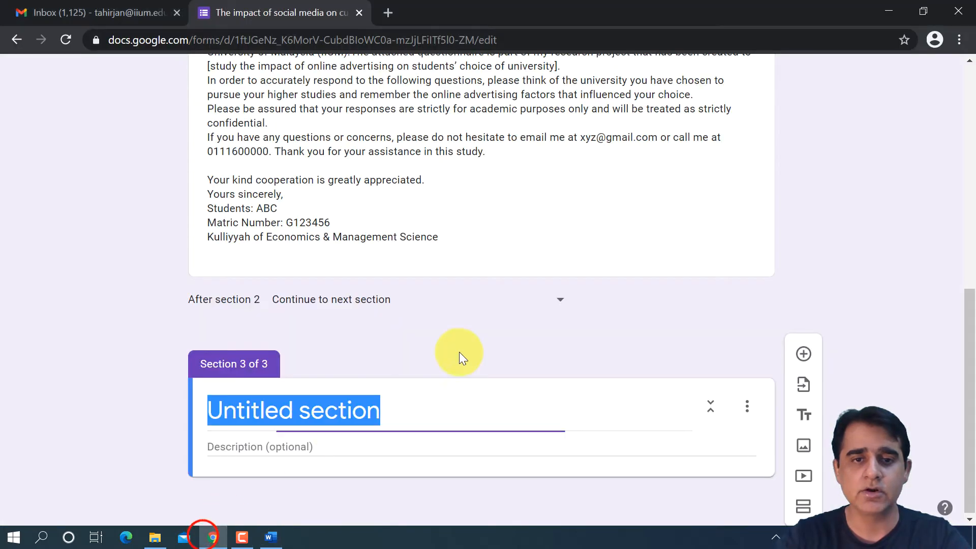
text(Social)
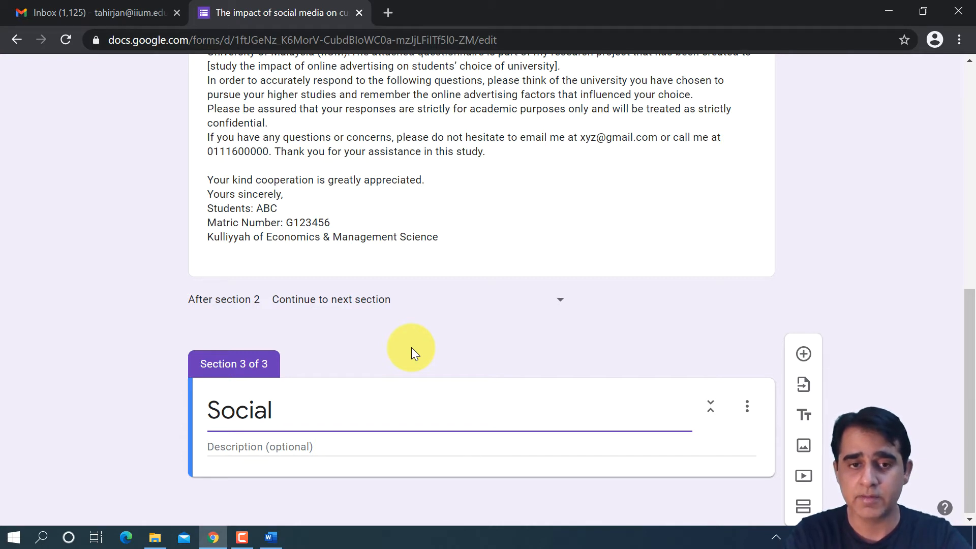
text(Media)
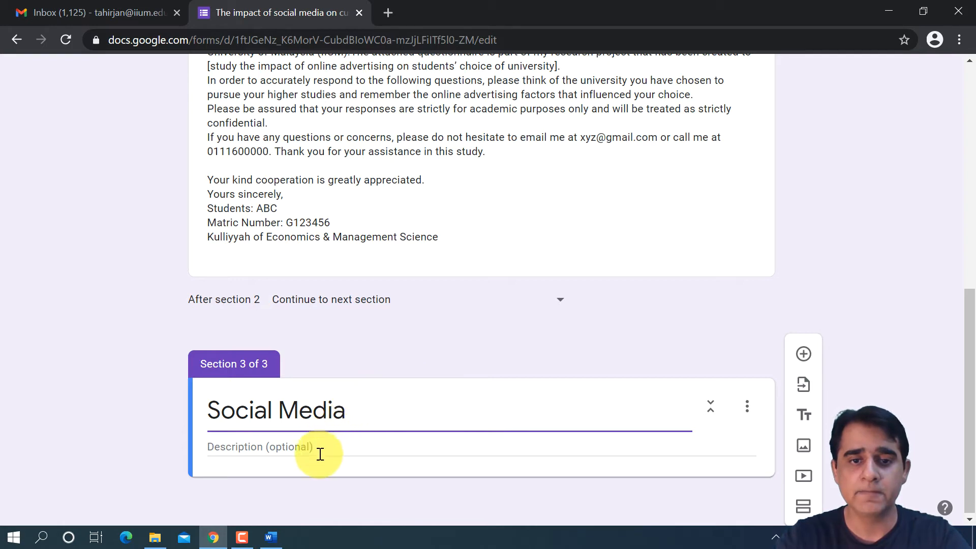
- Copy the Section A instructions text from the Word questionnaire and paste it as the description of the form's Social Media section
click(325, 439)
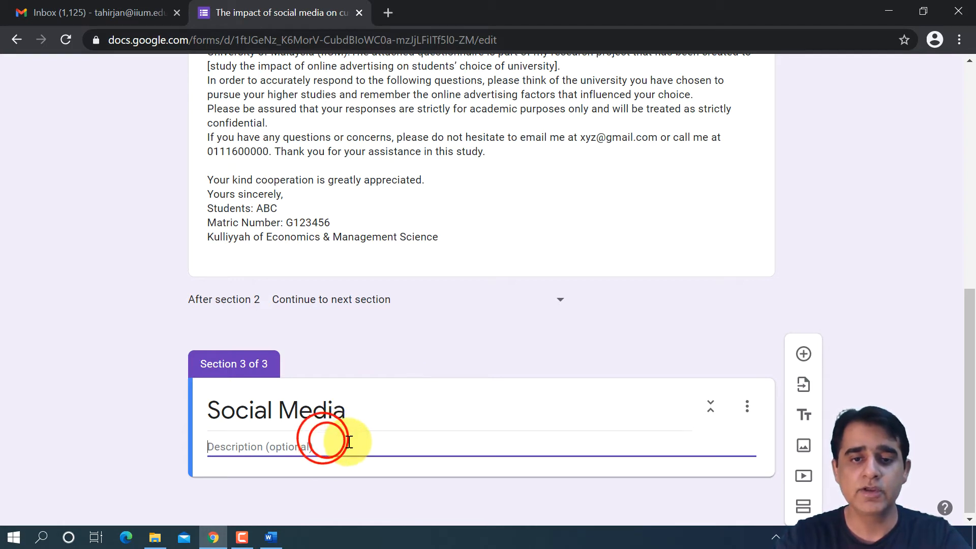
click(271, 537)
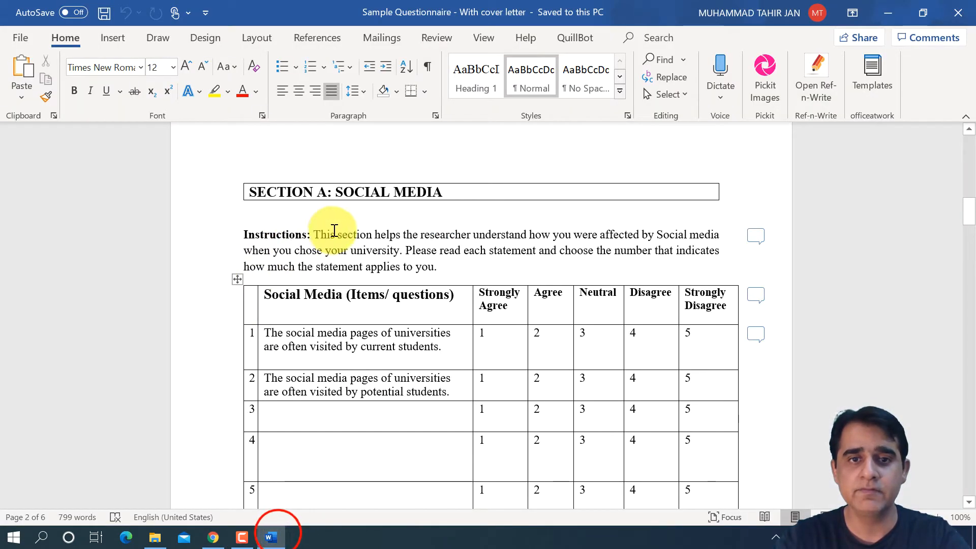
drag(313, 234, 437, 265)
key(ctrl+c)
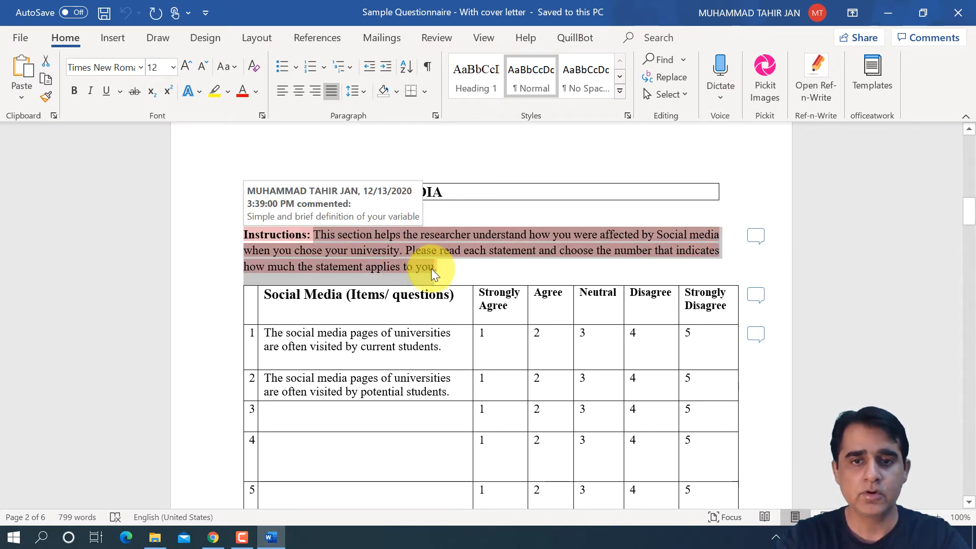
click(213, 544)
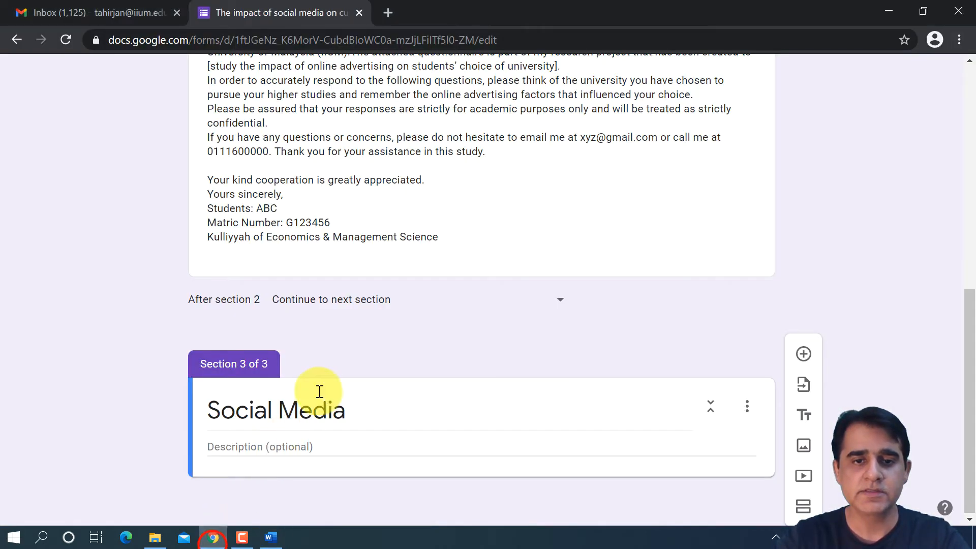
click(312, 443)
click(317, 443)
key(ctrl+v)
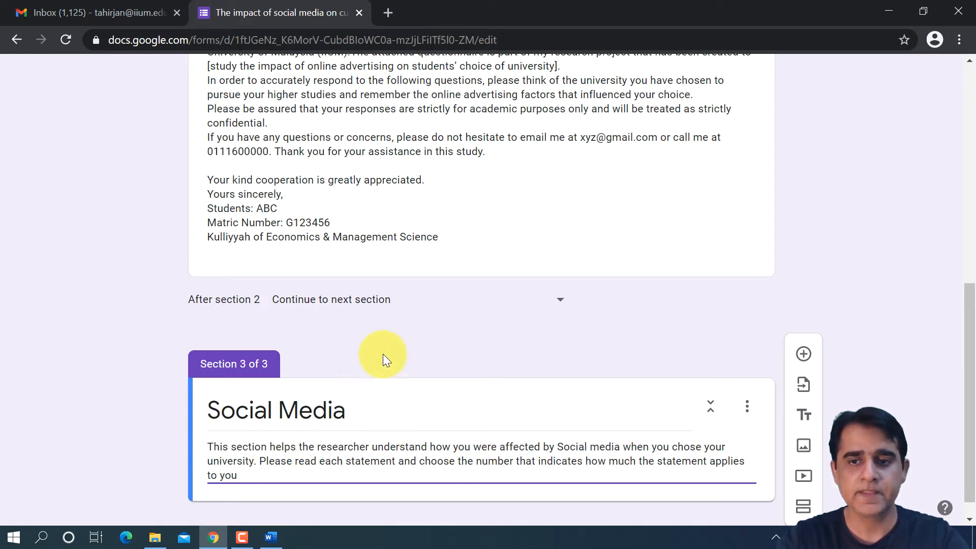
- Add a question to the Social Media section and fill it with the first Social Media statement copied from the Word table
scroll(383, 354, down, 1)
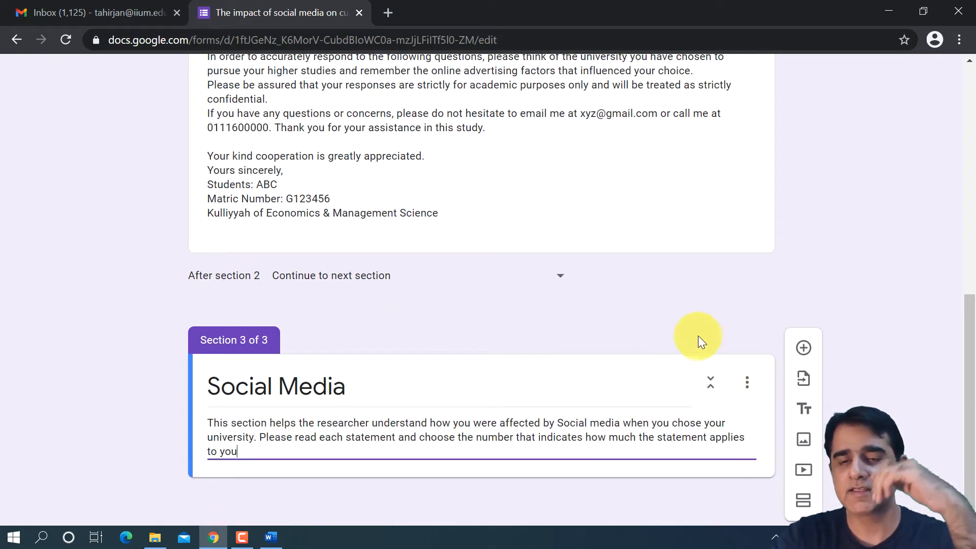
click(803, 348)
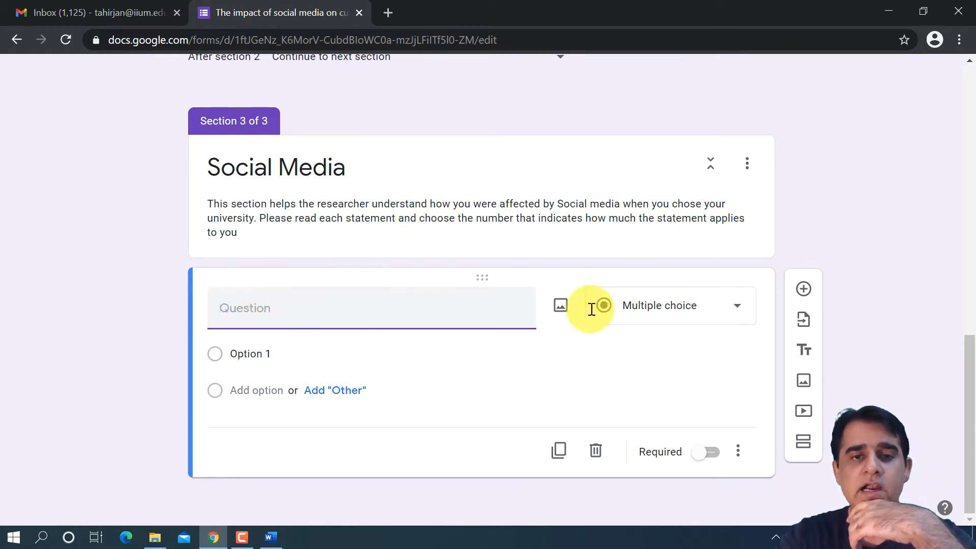
click(271, 538)
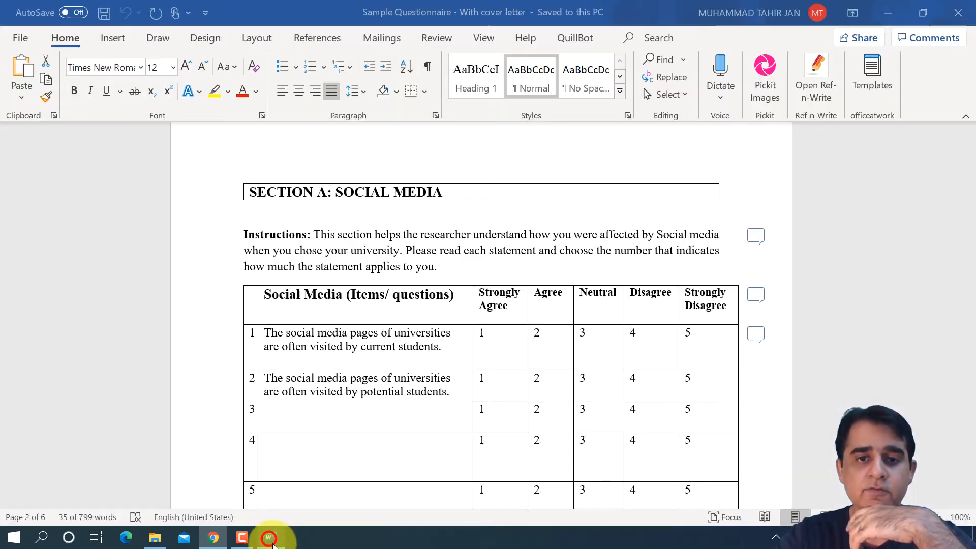
scroll(447, 376, down, 1)
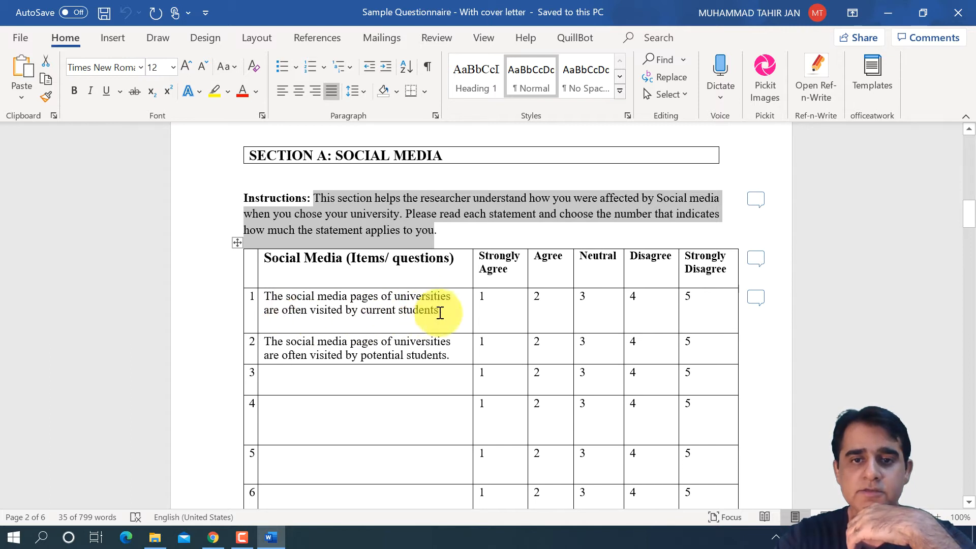
drag(440, 311, 273, 291)
key(ctrl+c)
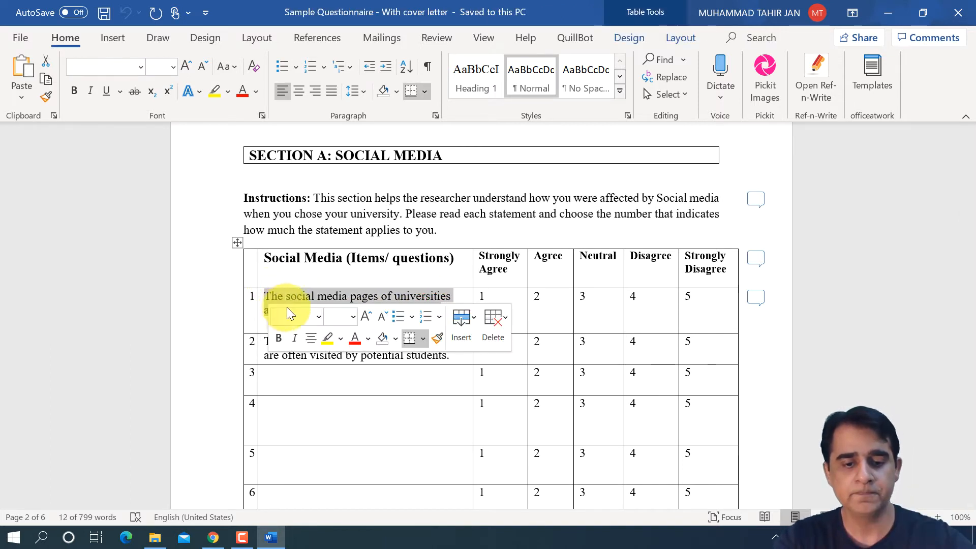
click(213, 537)
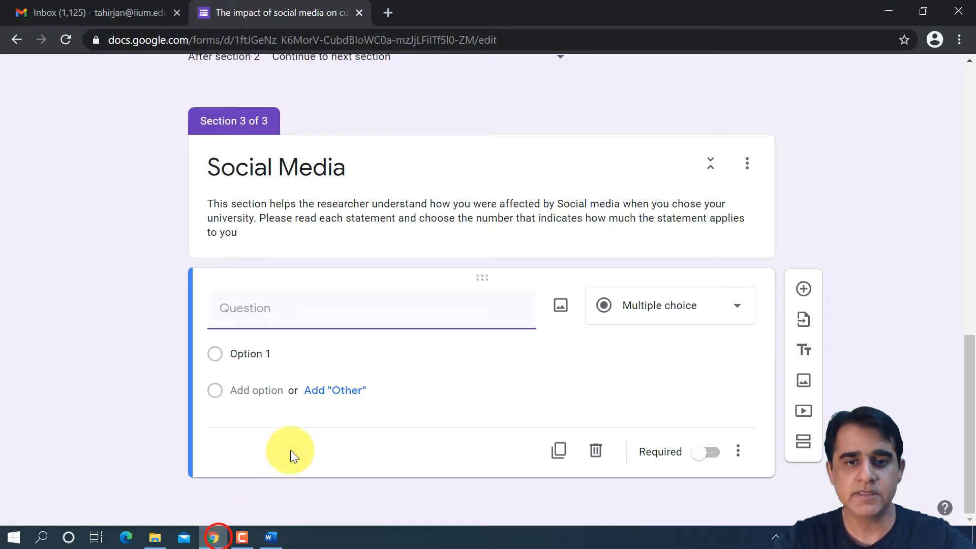
key(ctrl+v)
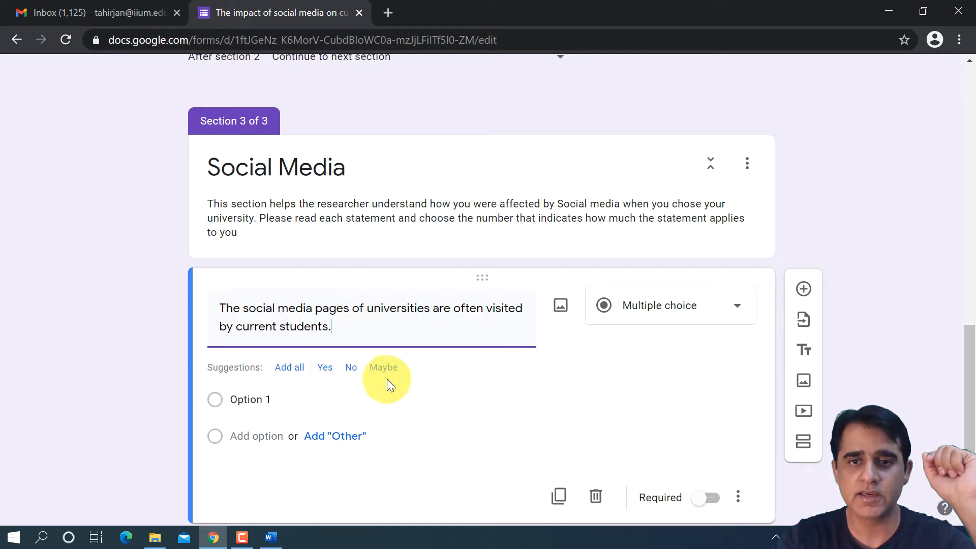
- Check the answer scale in the Word table, then change the form question's type to Linear scale
mouse_move(274, 539)
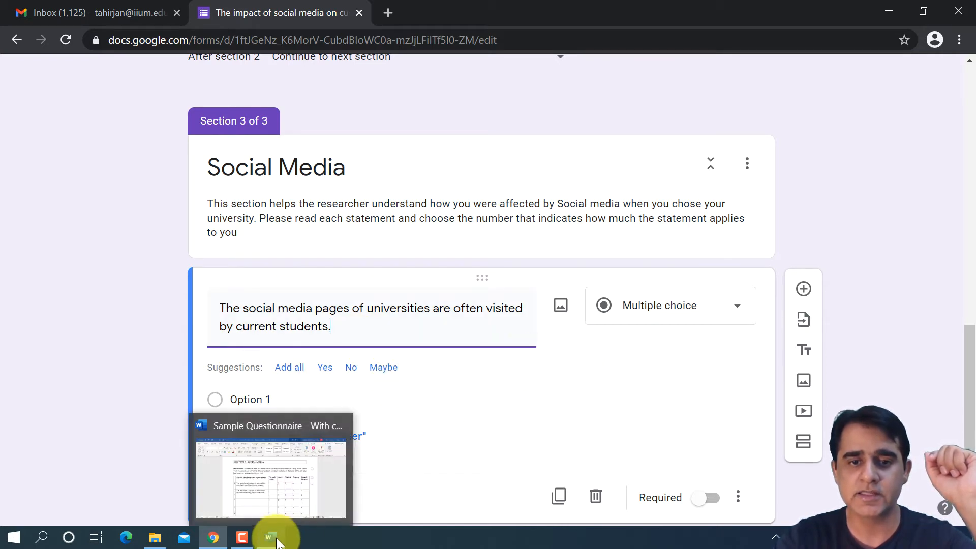
mouse_move(272, 491)
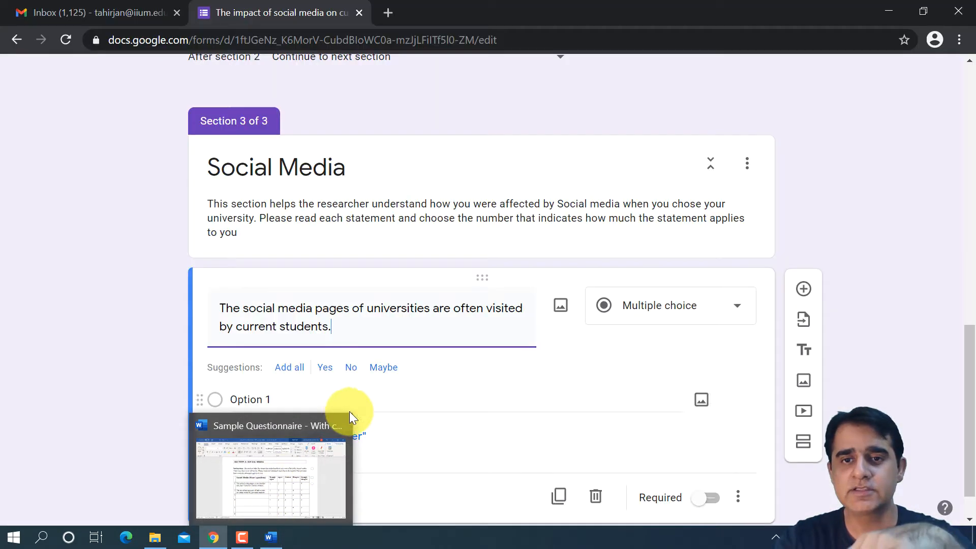
click(313, 478)
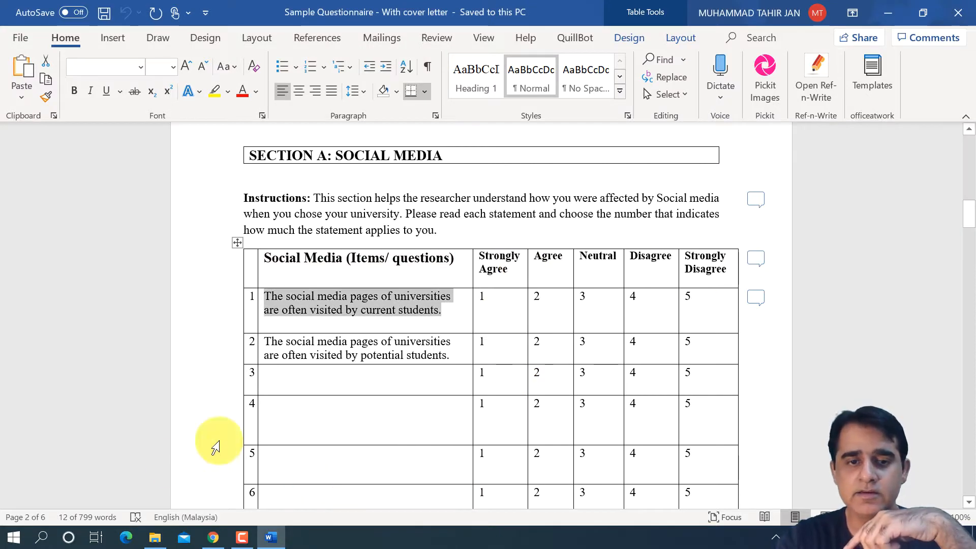
click(211, 539)
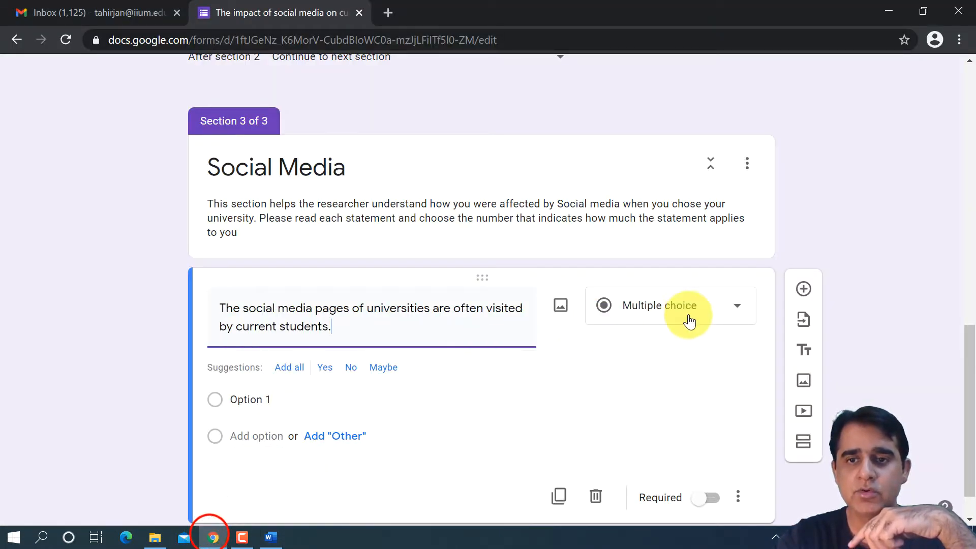
click(740, 306)
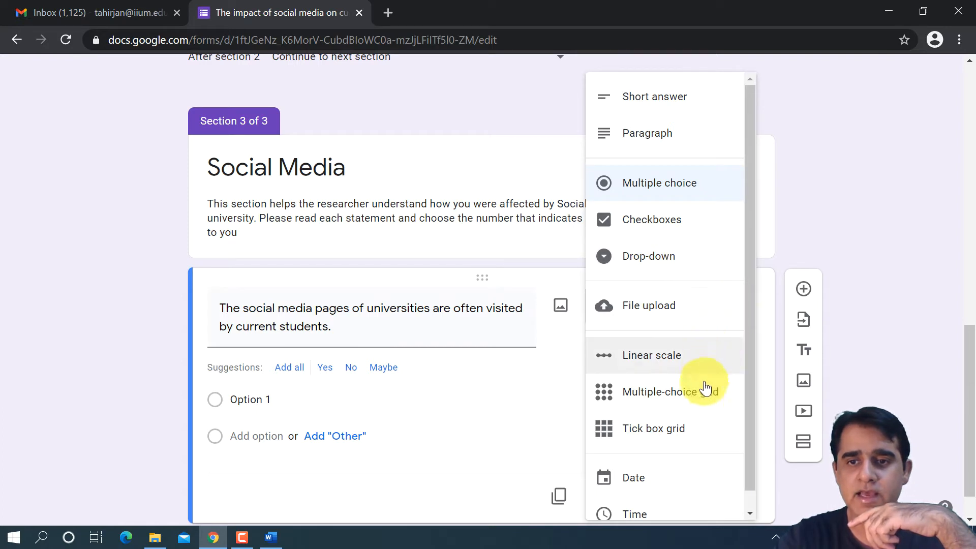
scroll(679, 457, down, 2)
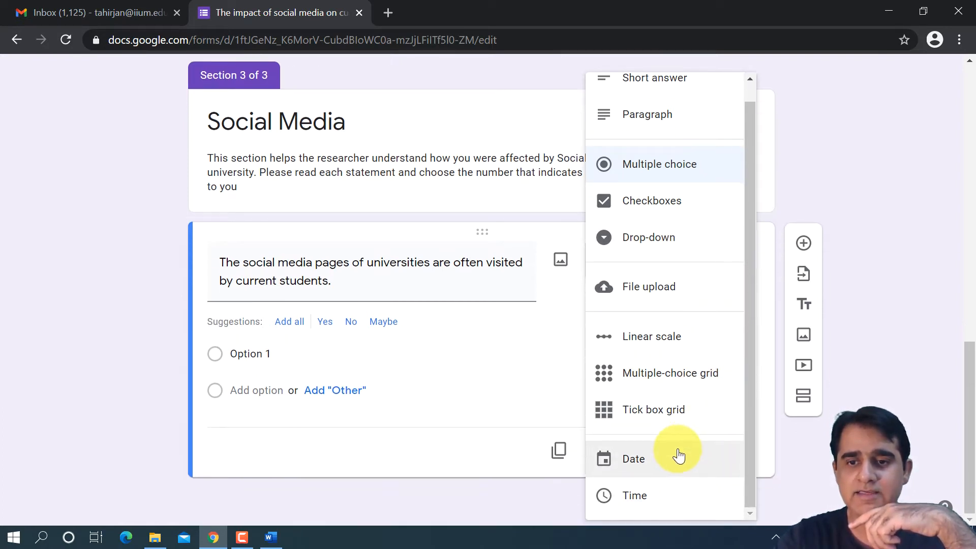
scroll(678, 449, up, 1)
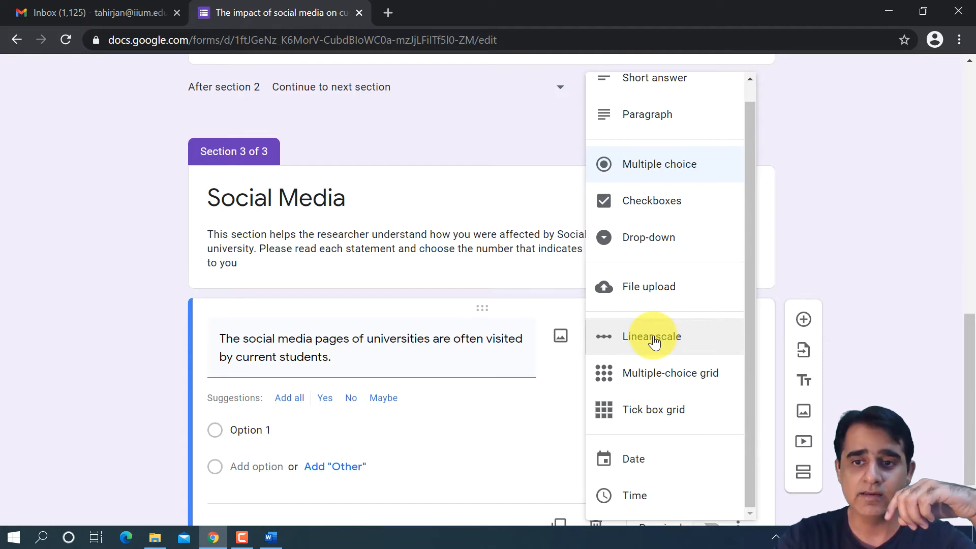
click(675, 337)
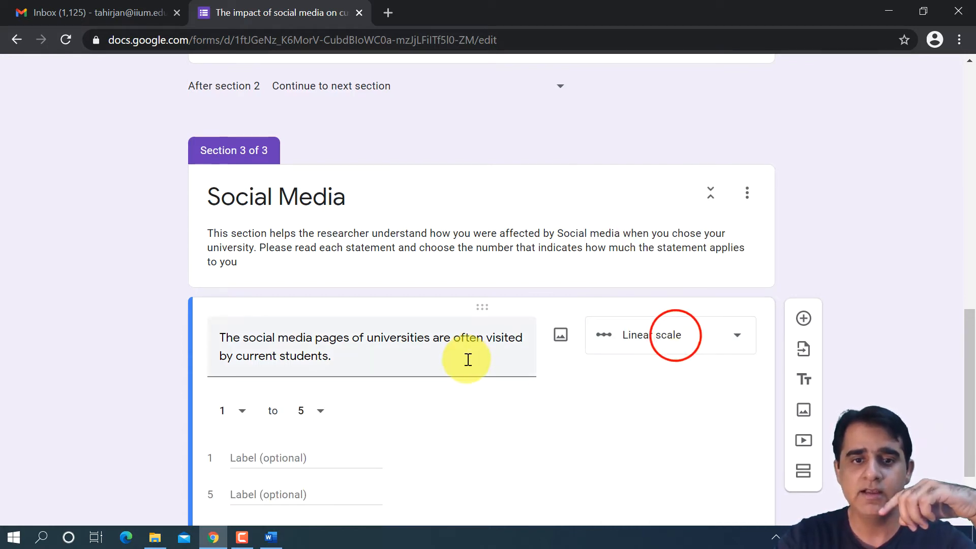
- Set the question's linear scale to run from 1 to 5
click(241, 338)
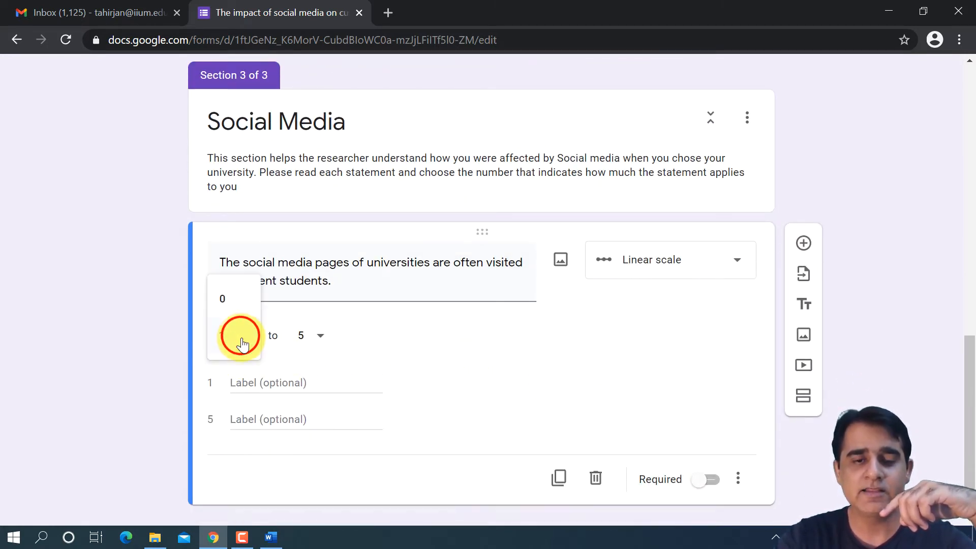
click(235, 331)
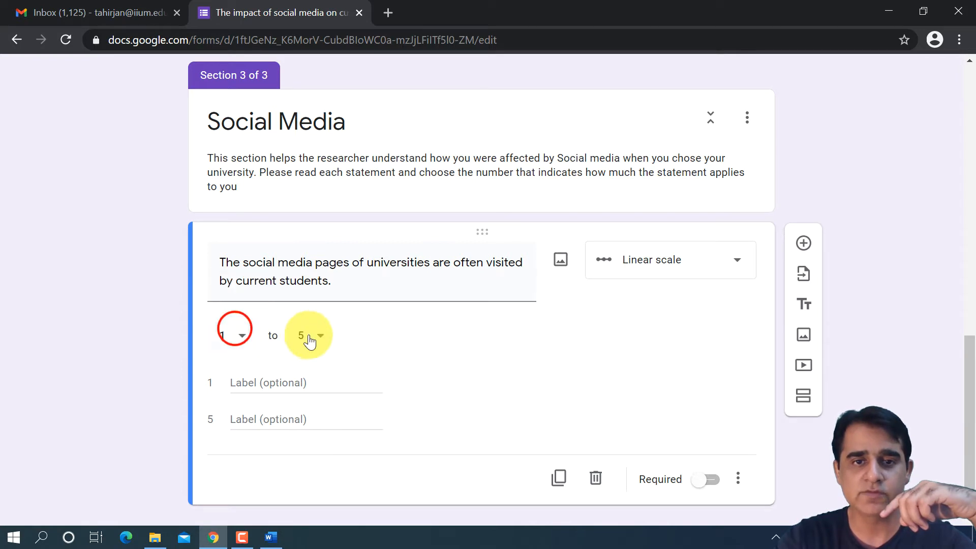
click(315, 335)
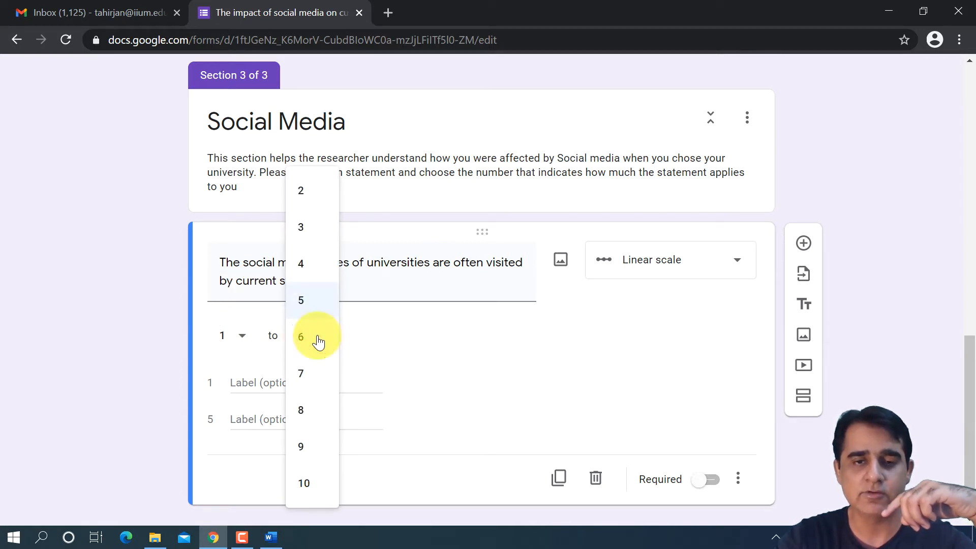
click(319, 300)
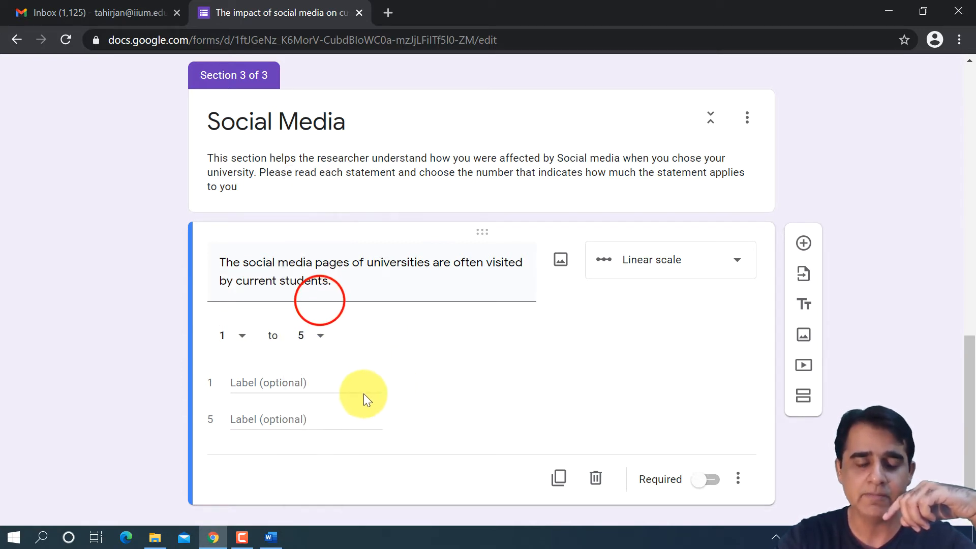
- Look up the scale wording in the Word table and label value 1 of the form question "Strongly Agree"
click(307, 383)
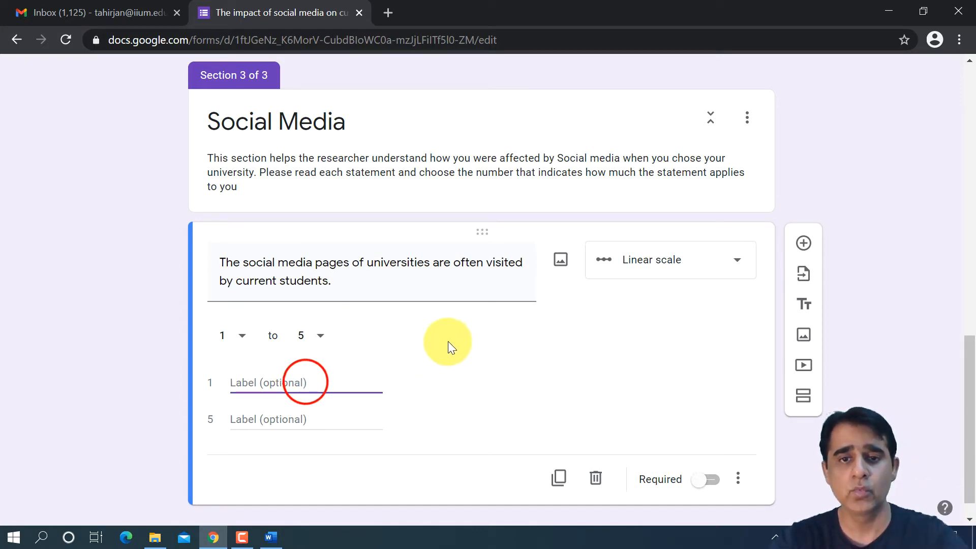
click(268, 533)
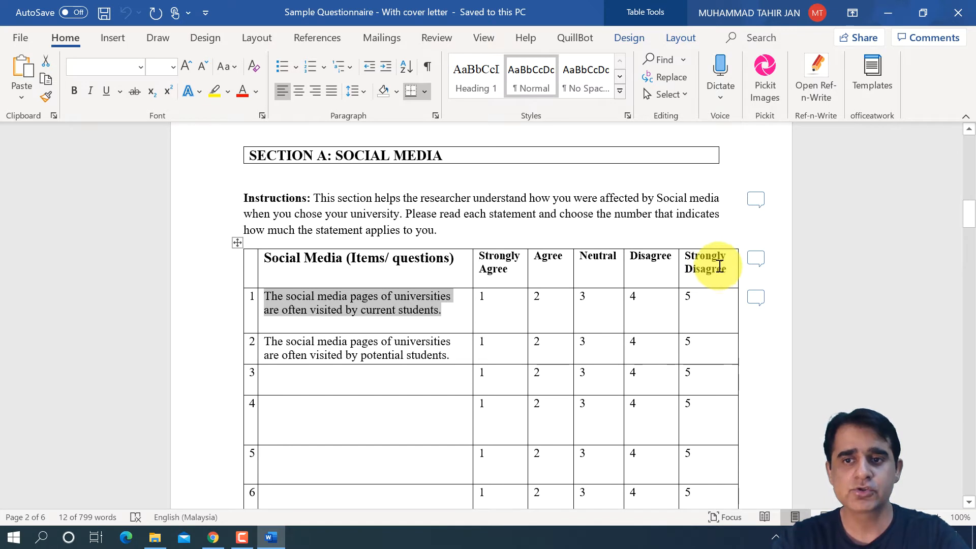
click(213, 537)
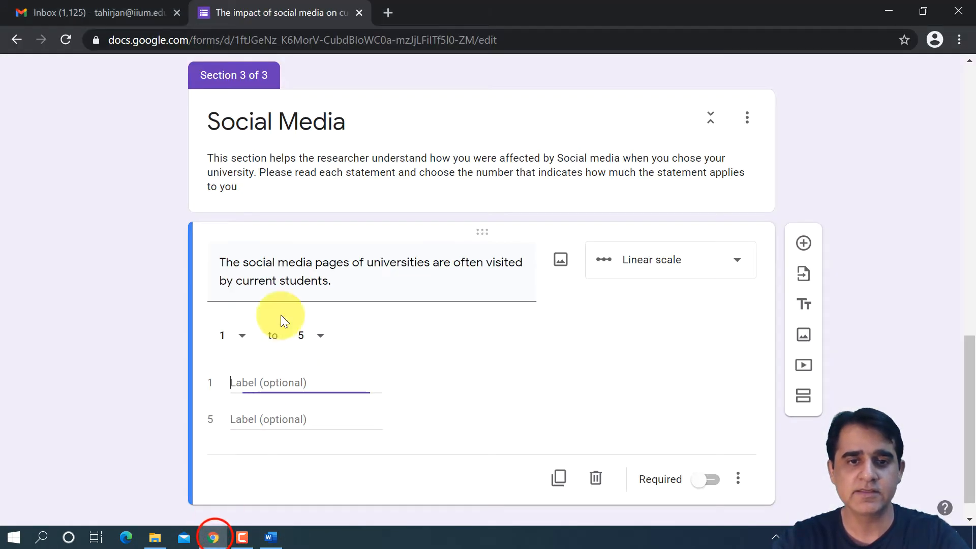
text(Stronlgy)
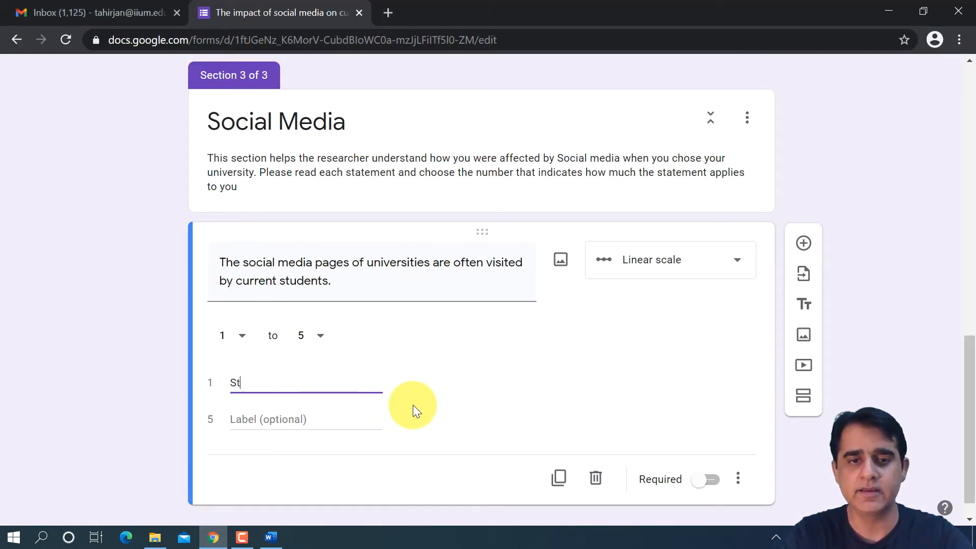
key(BackSpace)
key(BackSpace)
key(BackSpace)
key(BackSpace)
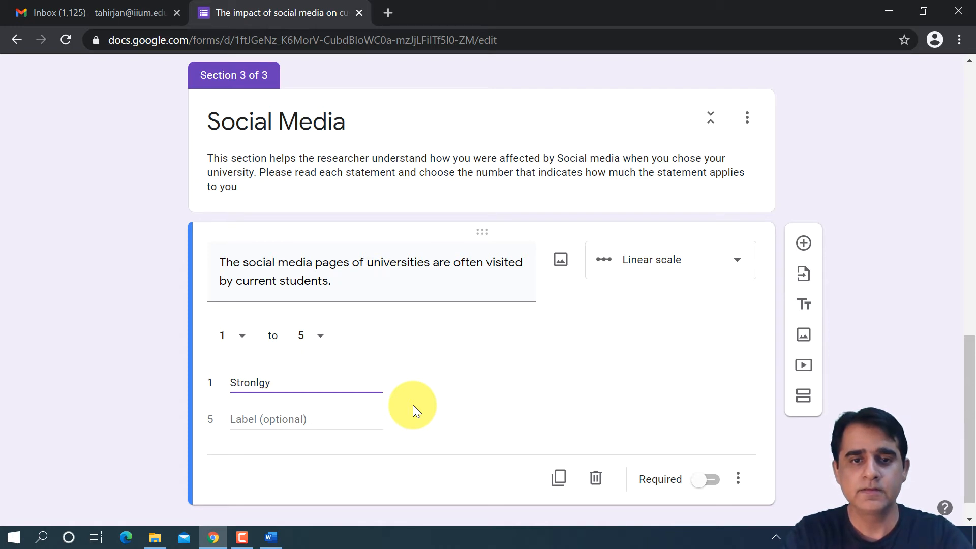
text(gly Agree)
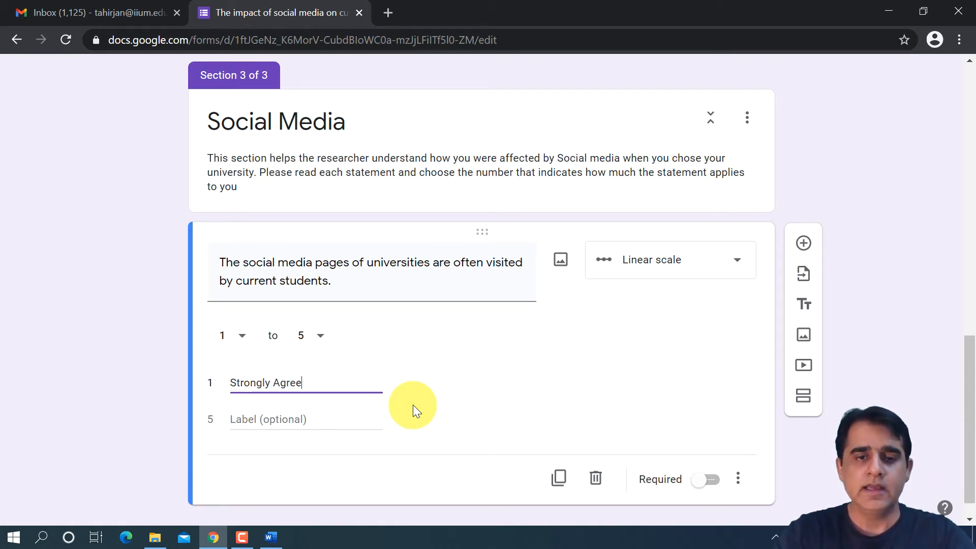
- Label value 5 of the linear scale "Strongly Disagree"
click(308, 408)
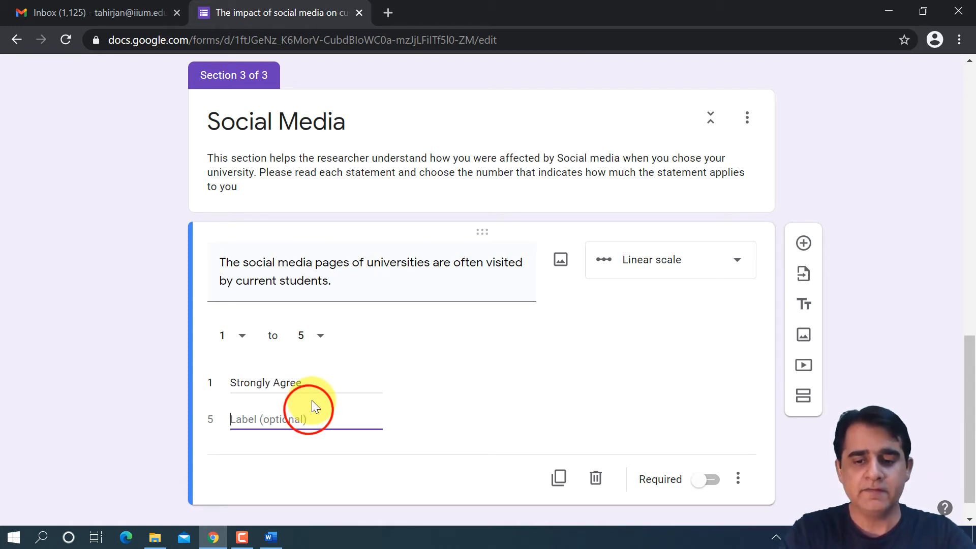
text(Strongly Di)
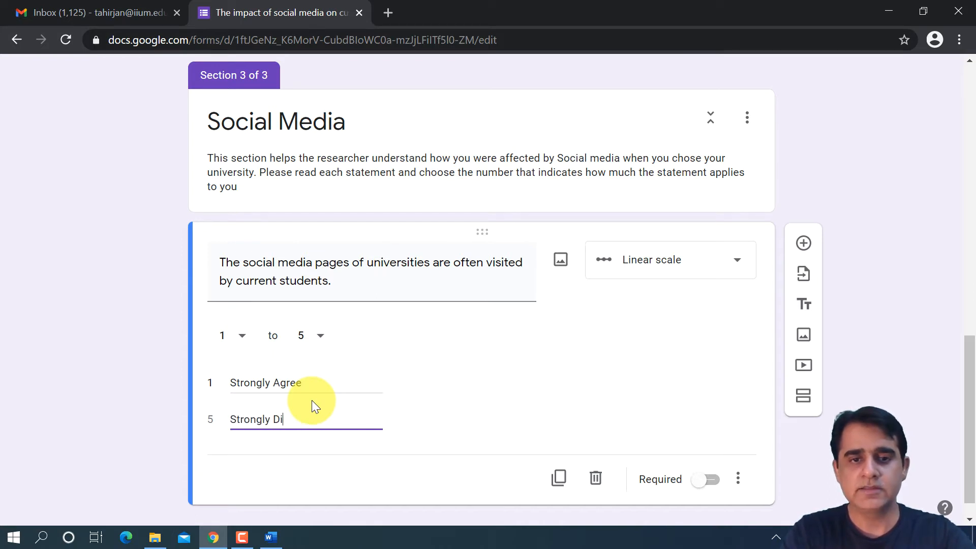
text(sagree)
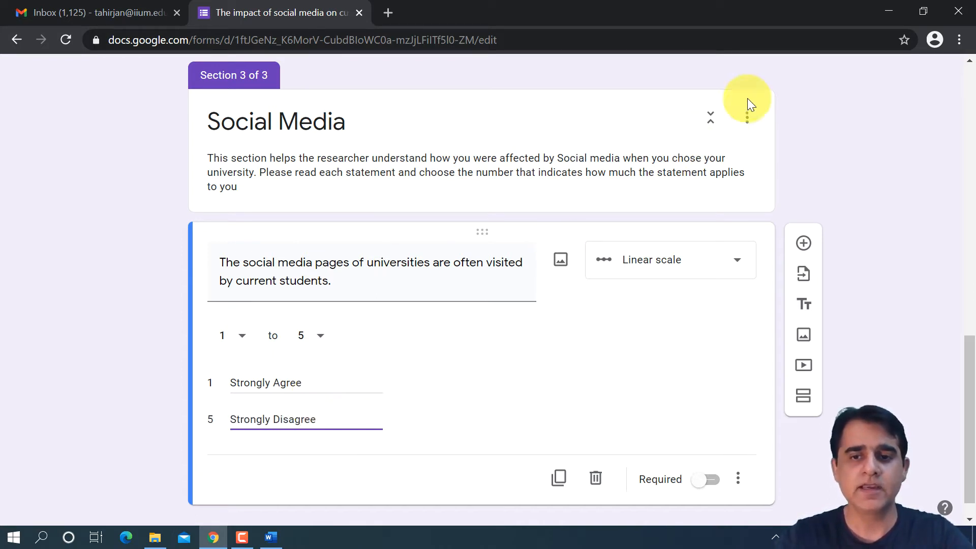
- Duplicate the completed linear scale question about current students visiting universities' social media pages
click(599, 386)
scroll(598, 376, down, 1)
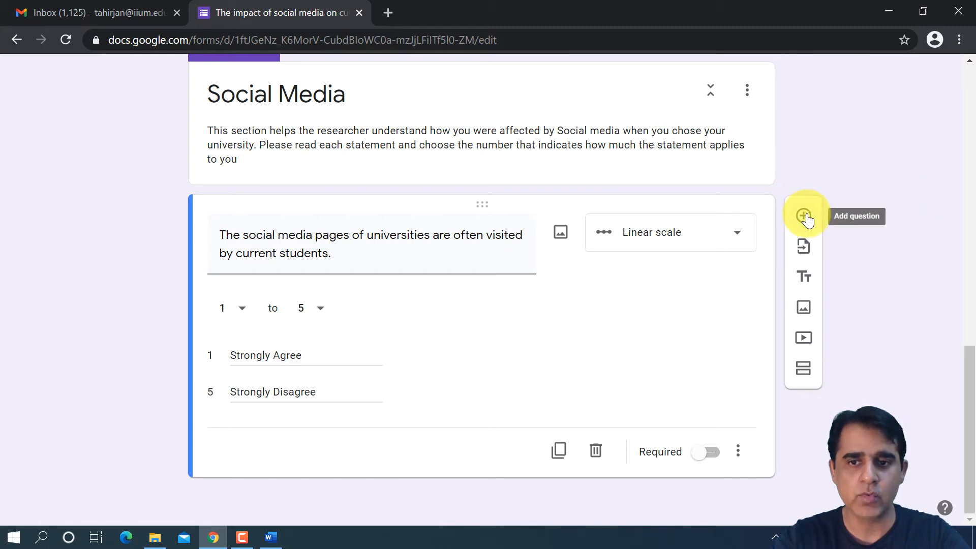
click(558, 451)
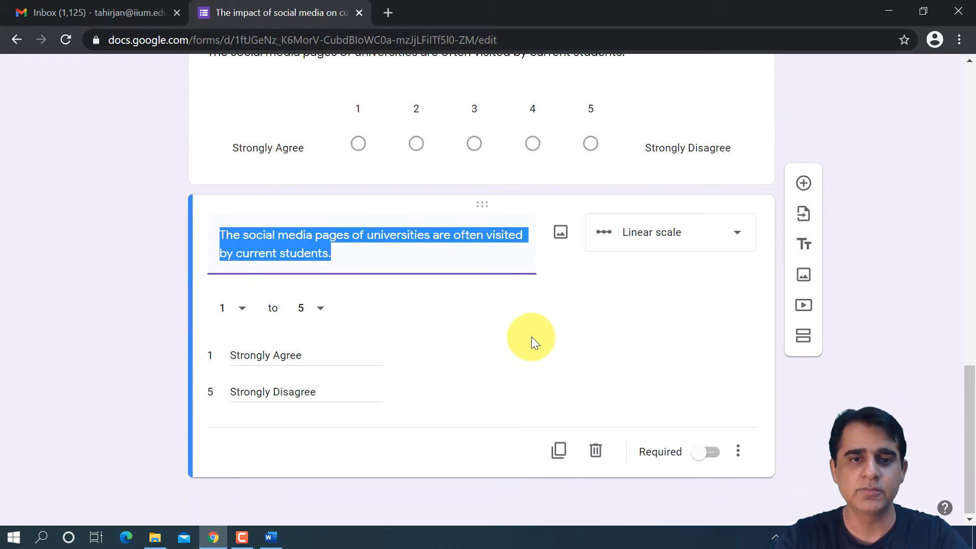
- Replace the duplicated question's text with item 2 from the Word table, "The social media pages of universities are often visited by potential students."
click(270, 537)
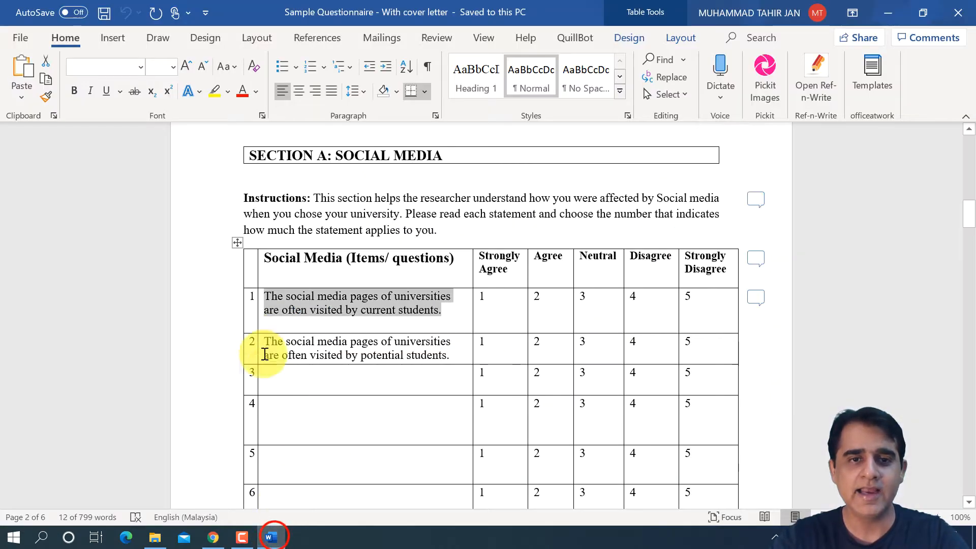
click(263, 341)
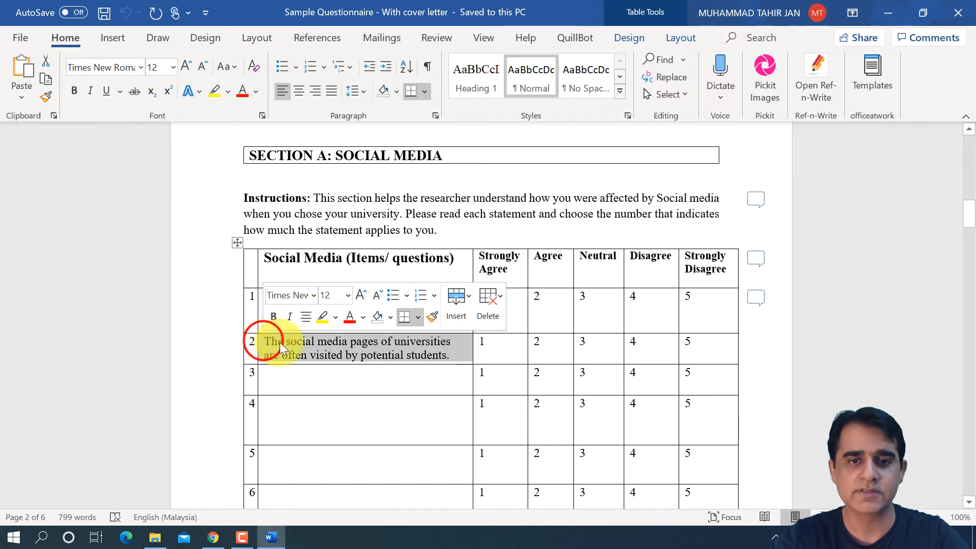
click(326, 356)
drag(451, 354, 268, 354)
key(ctrl+c)
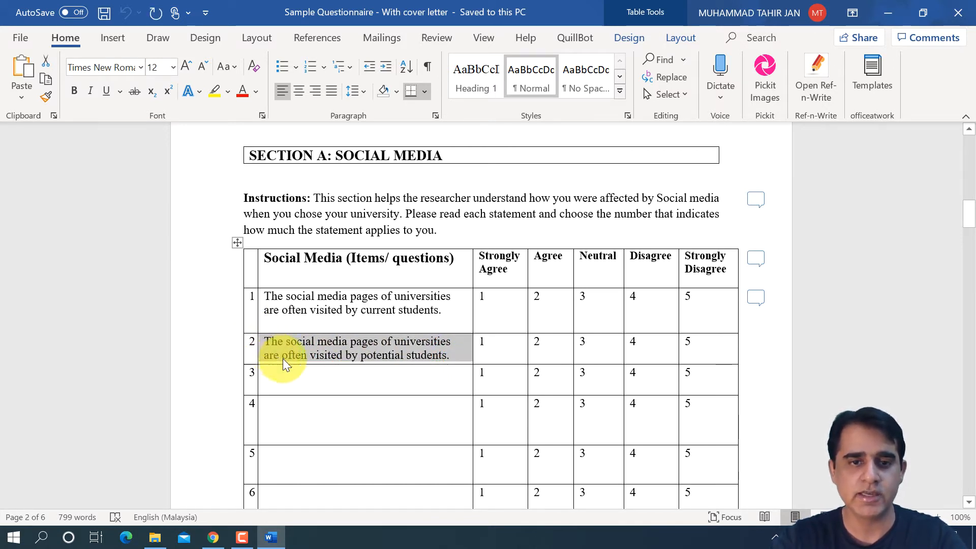
click(213, 537)
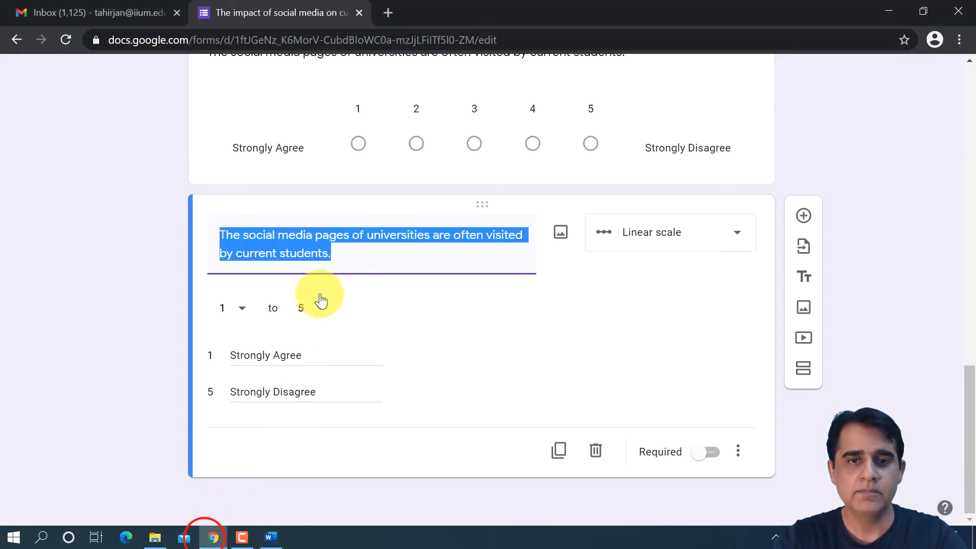
key(ctrl+v)
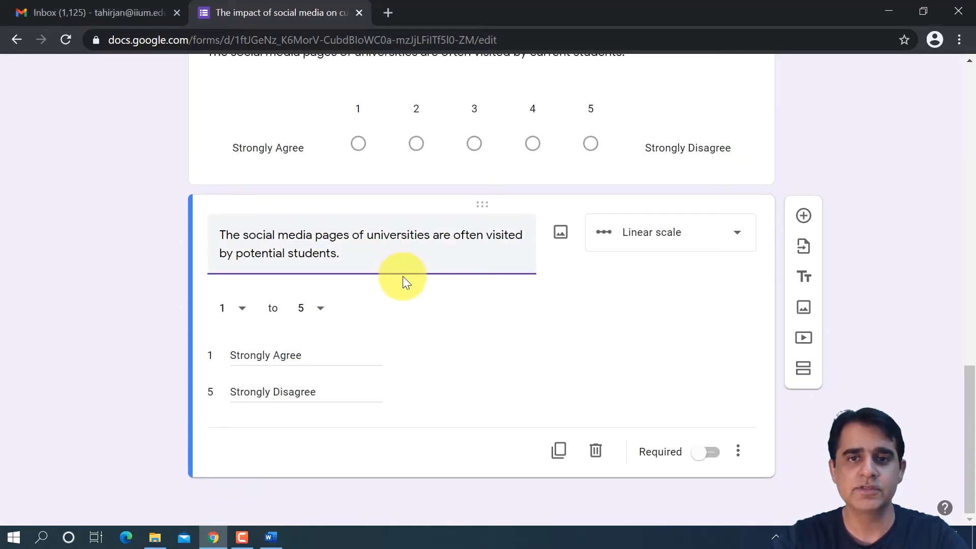
- Review the Social Media section's two linear scale questions in the form against the item table in Word
scroll(403, 279, up, 4)
scroll(403, 284, down, 3)
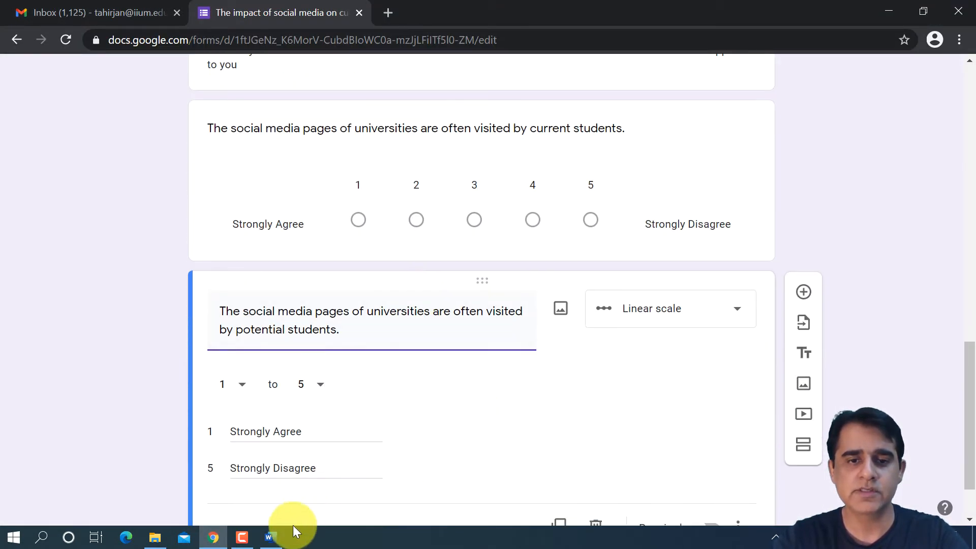
click(281, 540)
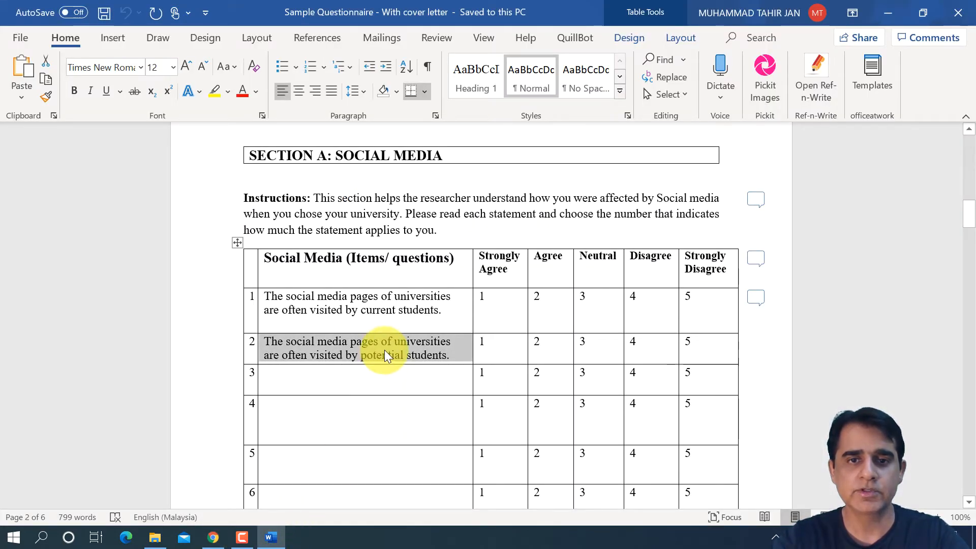
click(214, 539)
scroll(406, 321, up, 3)
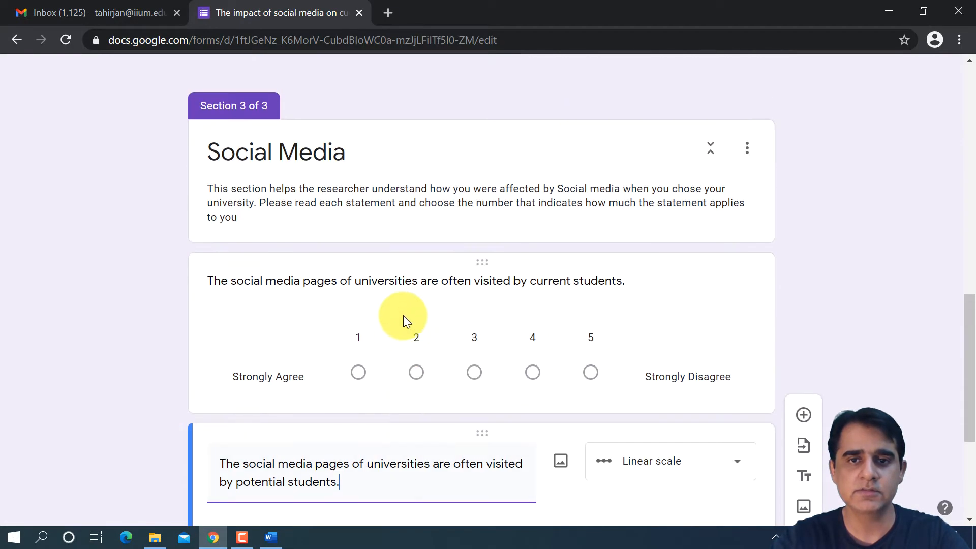
scroll(445, 388, down, 5)
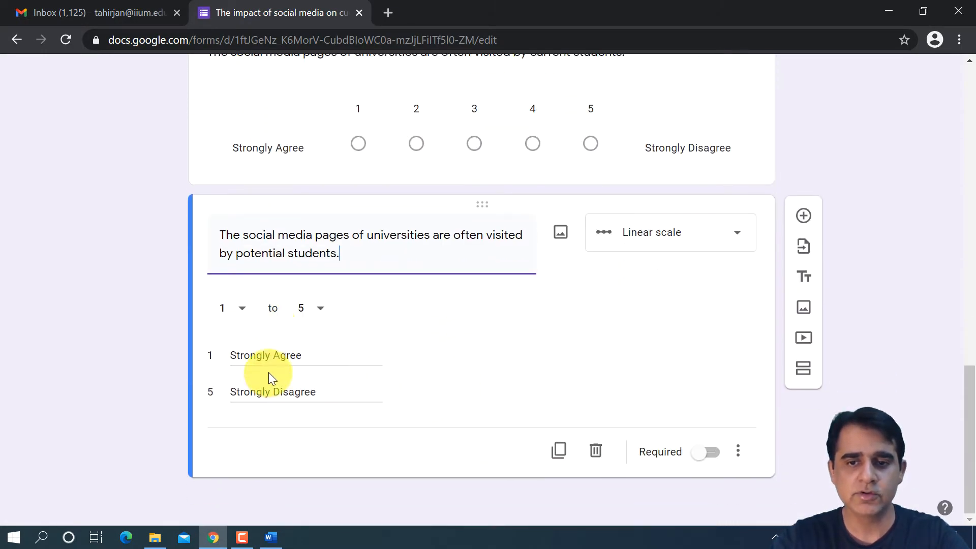
click(513, 365)
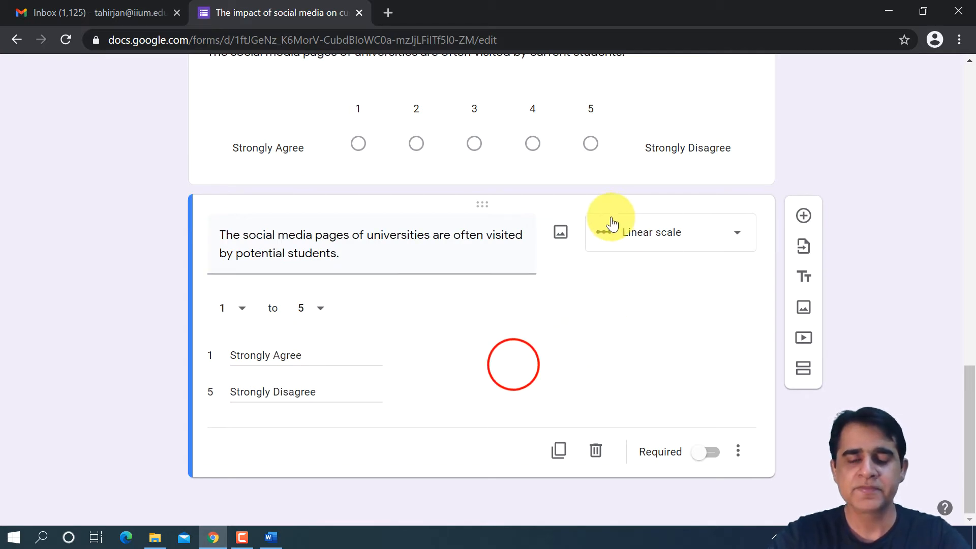
scroll(610, 224, up, 5)
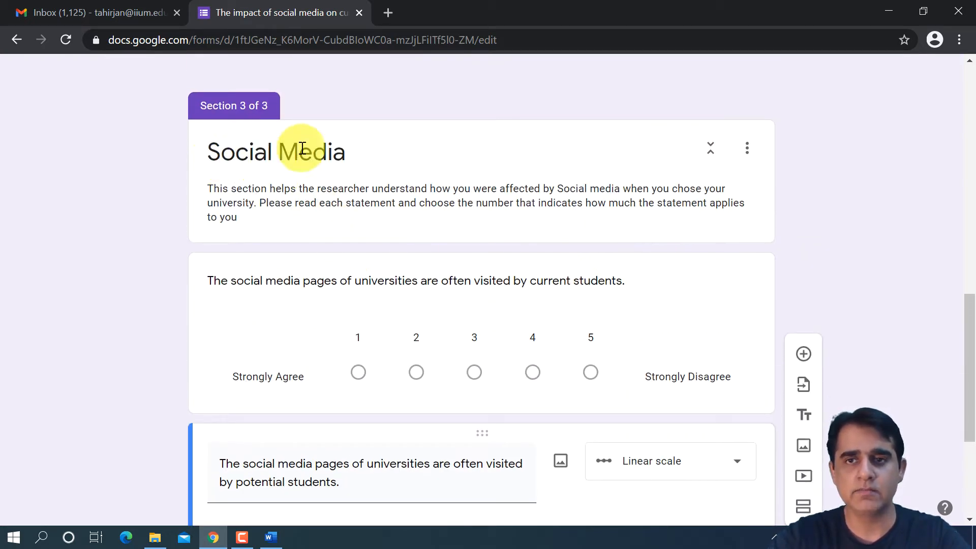
scroll(480, 272, down, 5)
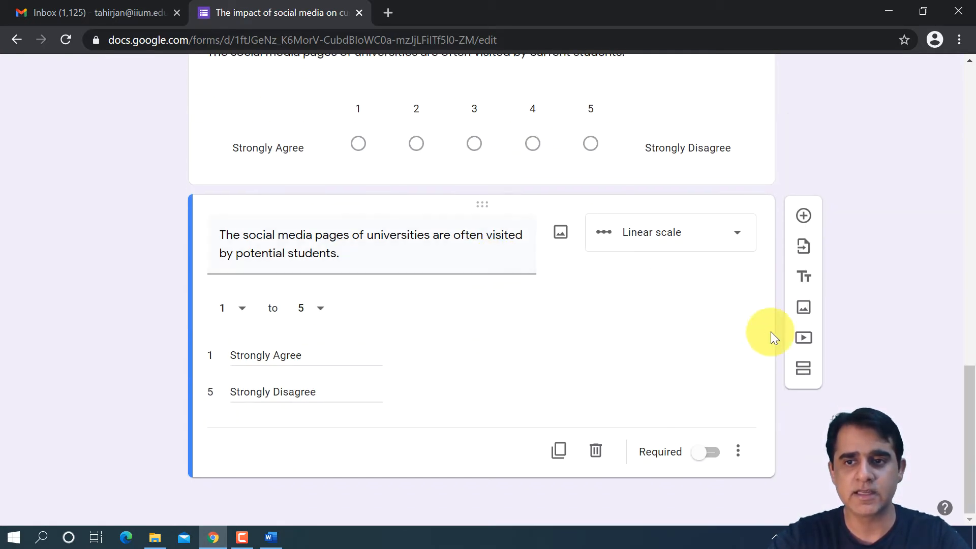
- Add a new section after Social Media, check the following section in the Word questionnaire, and title the form section "Websites"
click(803, 374)
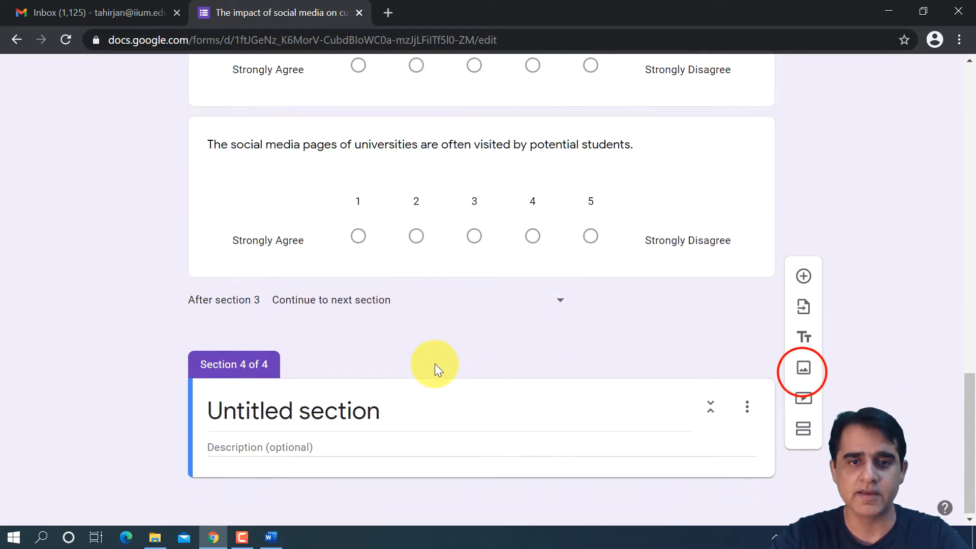
click(370, 408)
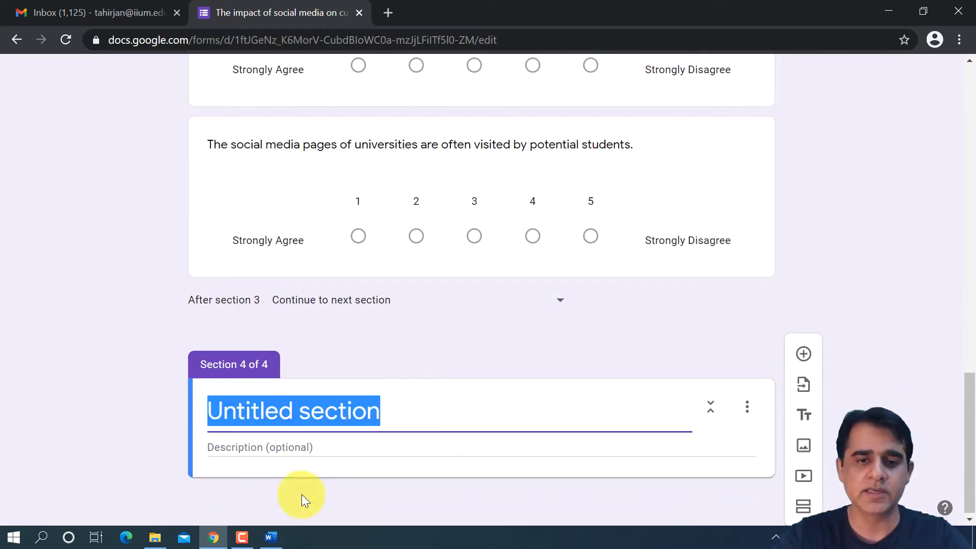
click(271, 538)
scroll(450, 338, down, 3)
scroll(451, 339, down, 10)
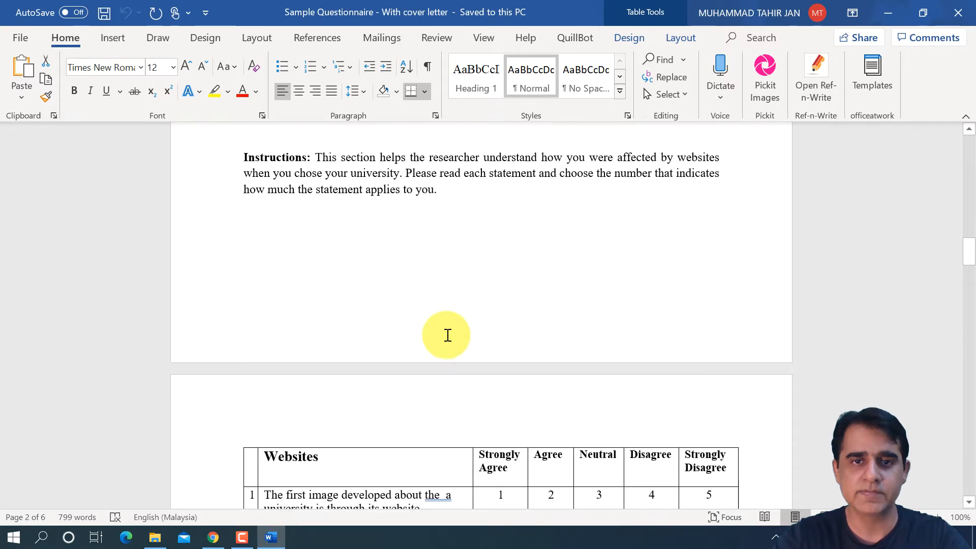
click(213, 538)
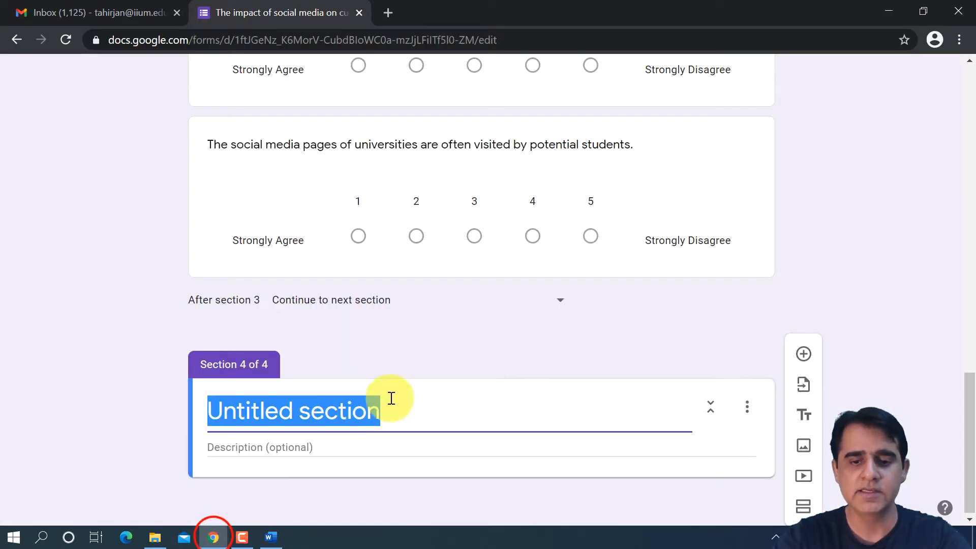
text(Websites)
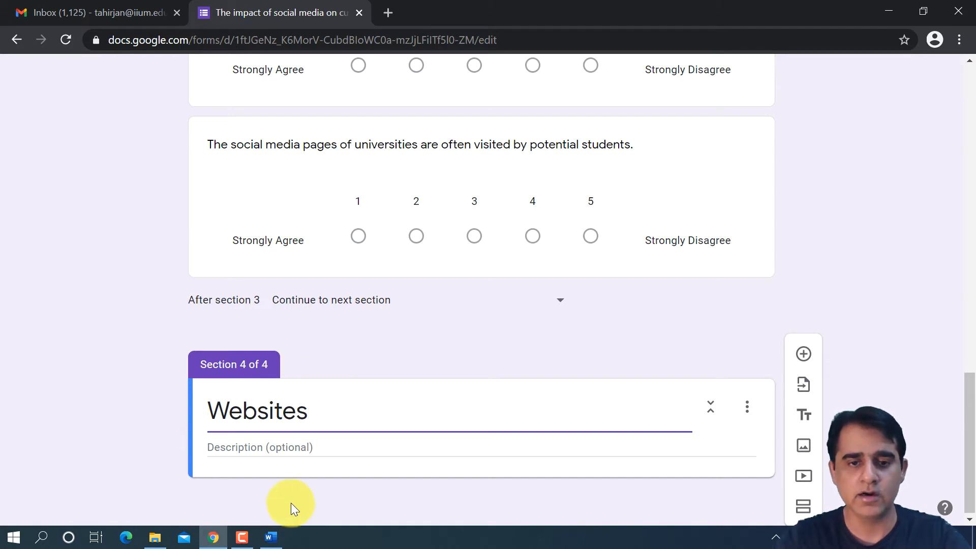
- Copy the websites instructions paragraph from Word into the Websites section's description, leaving out the "Instructions:" heading
click(271, 538)
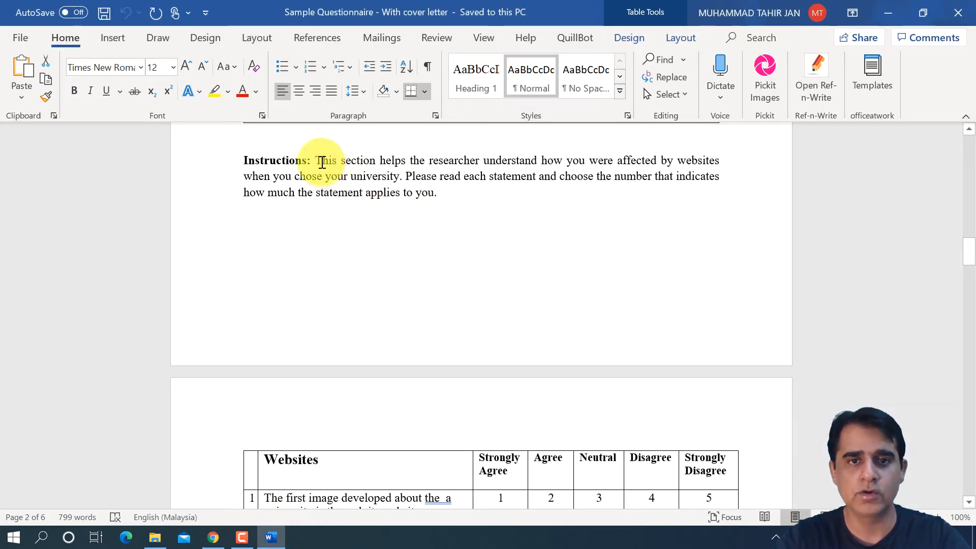
drag(316, 160, 453, 187)
key(ctrl+c)
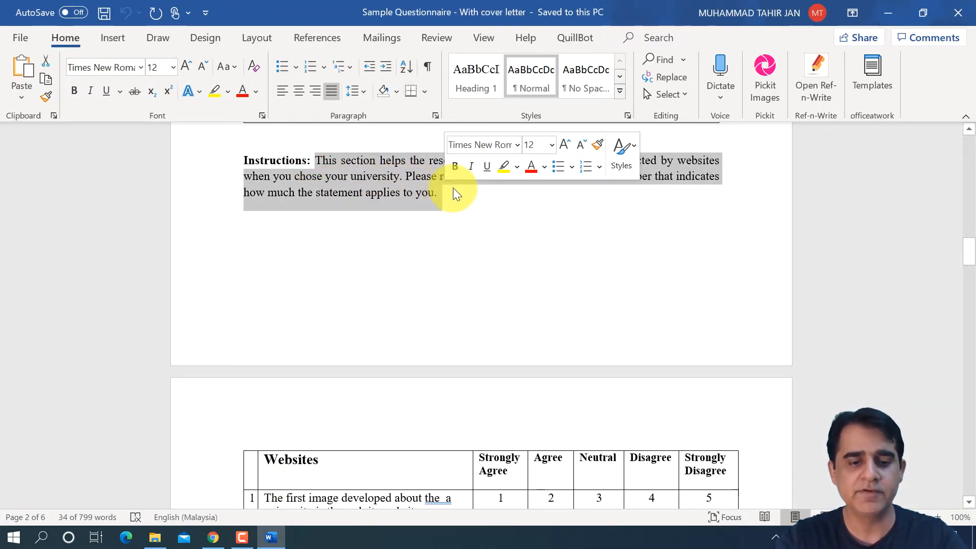
click(213, 537)
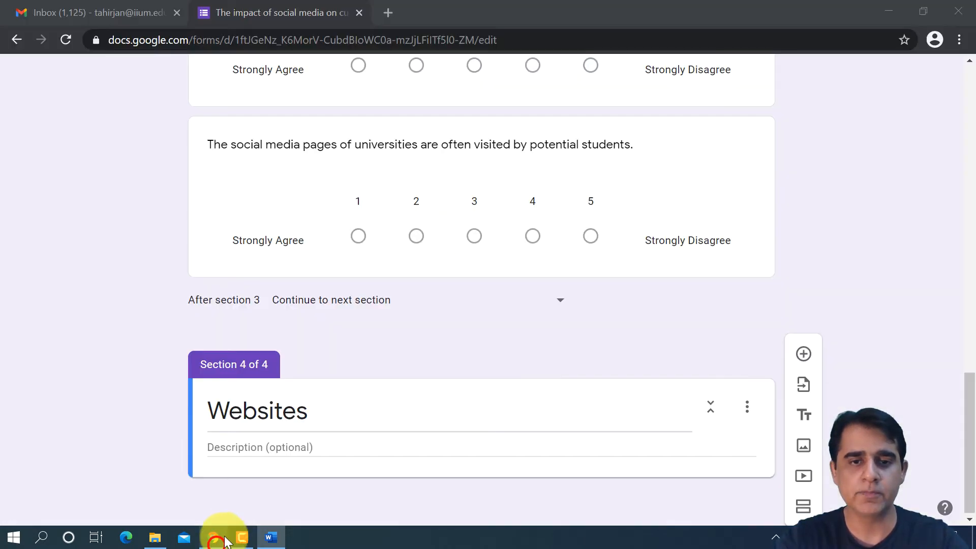
click(314, 445)
key(ctrl+v)
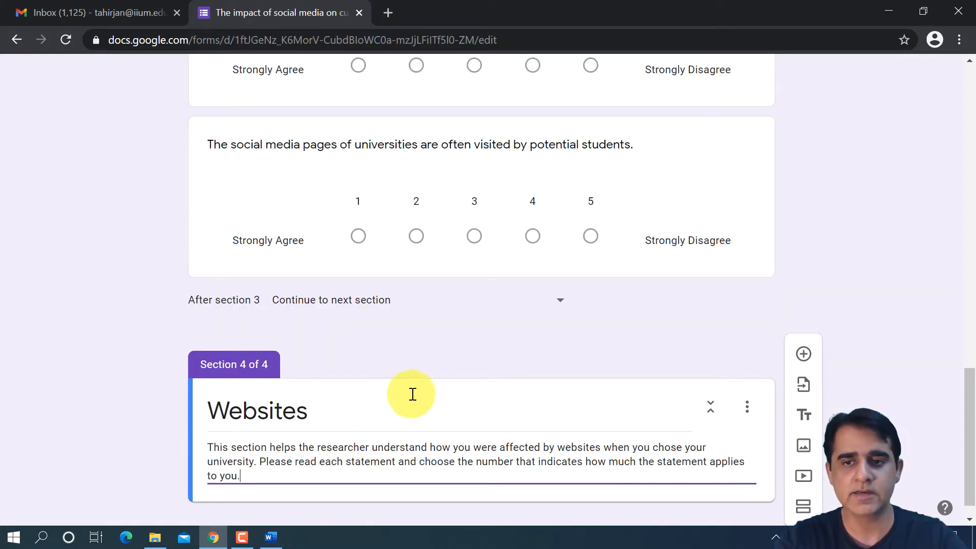
- Add a question using item 1 of Word's Websites table, corrected to "The first image developed about the university is through its website"
click(804, 347)
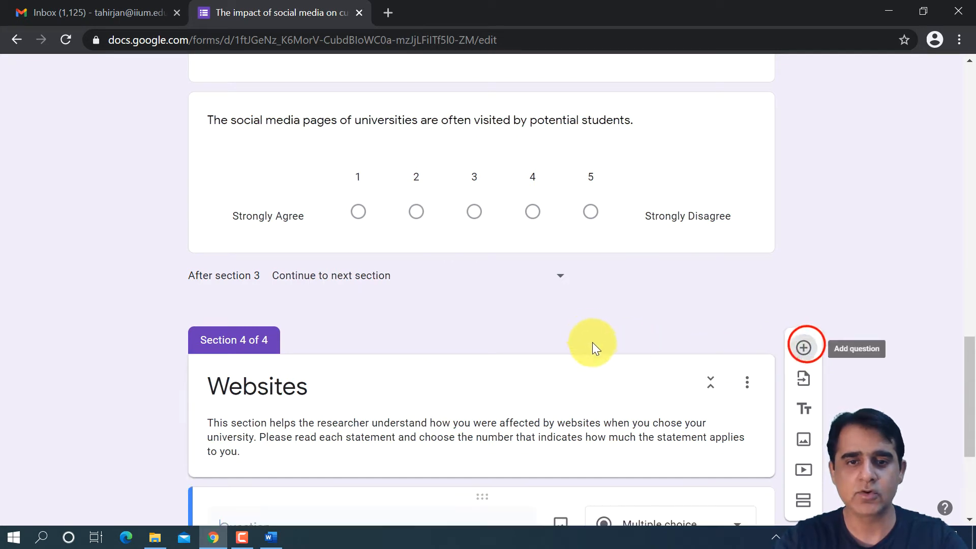
click(279, 543)
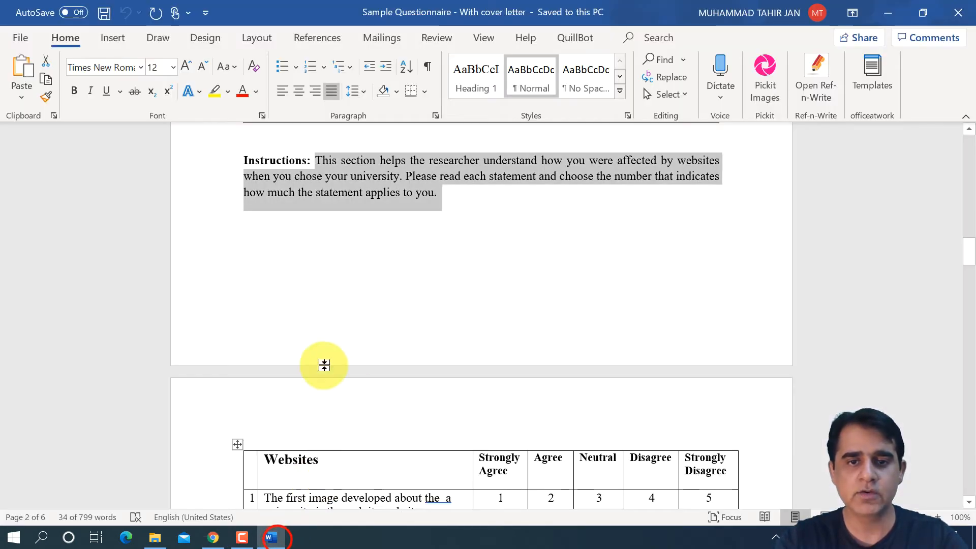
scroll(381, 366, down, 3)
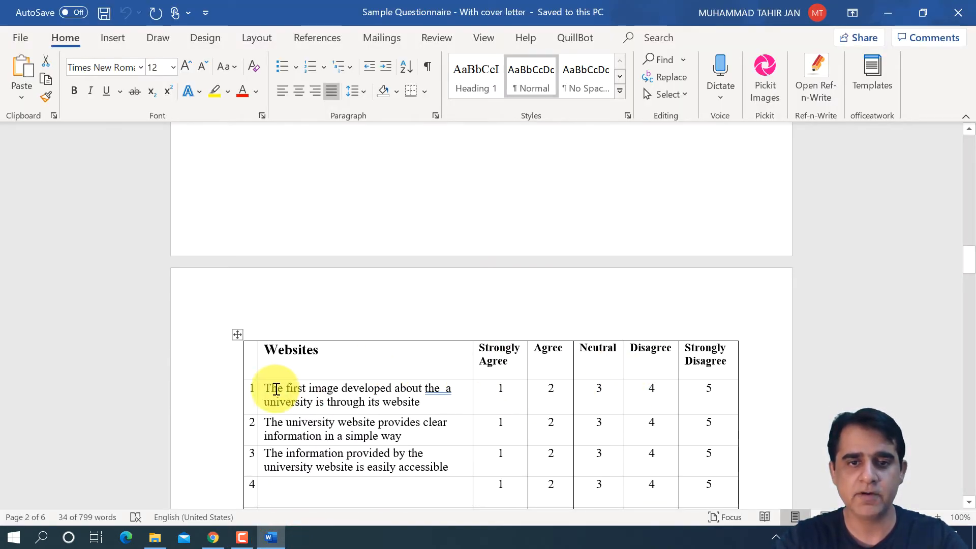
drag(267, 388, 427, 405)
key(ctrl+c)
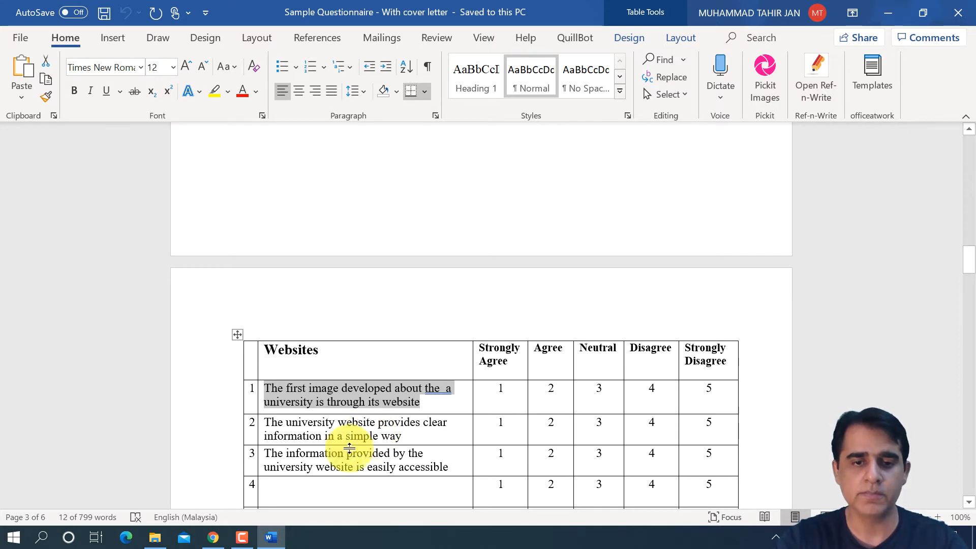
click(213, 537)
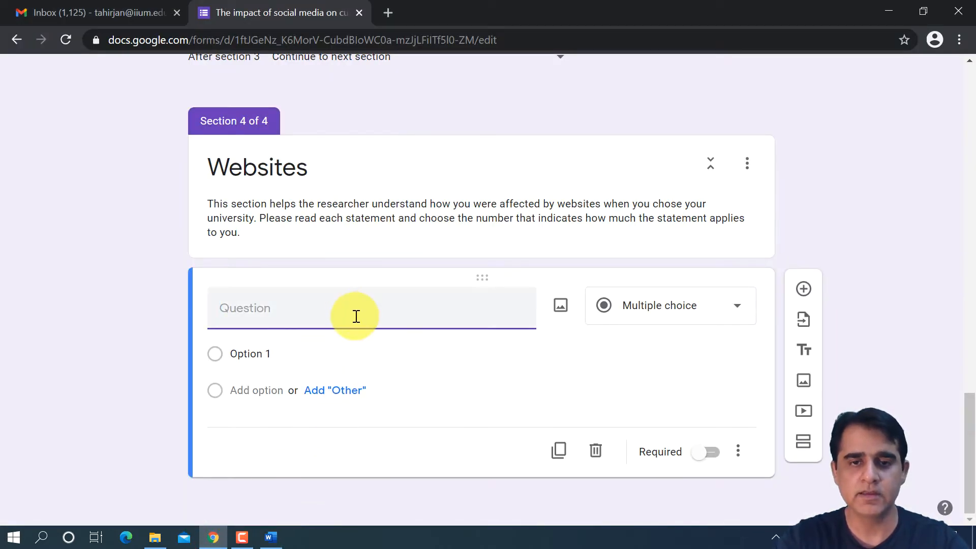
key(ctrl+v)
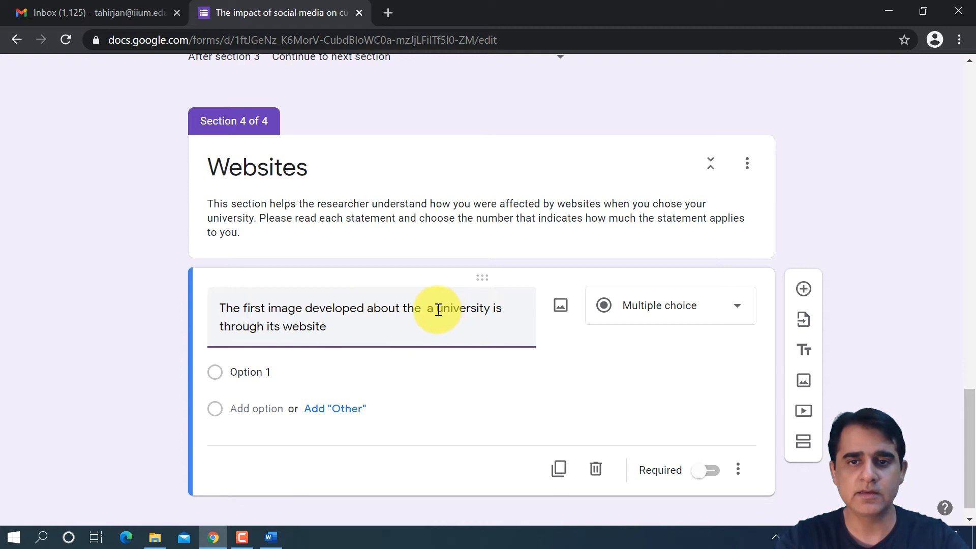
key(BackSpace)
key(BackSpace)
key(BackSpace)
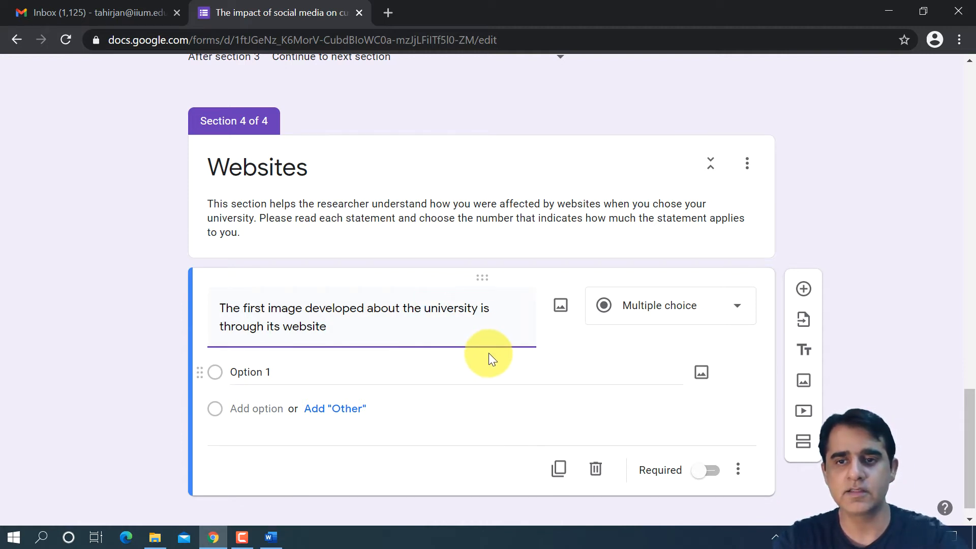
- Change the new Websites question to a linear scale and label value 1 "Strongly Agree"
click(660, 307)
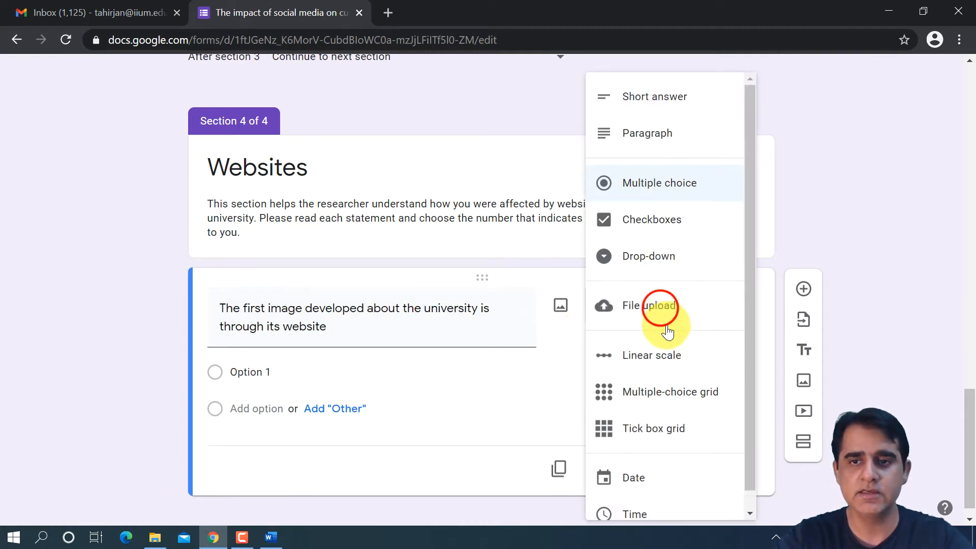
click(671, 353)
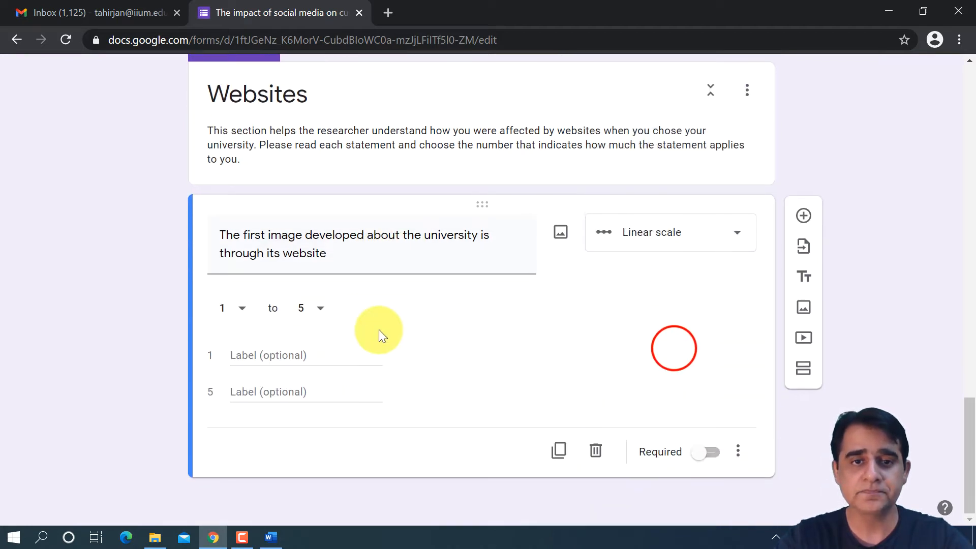
click(269, 356)
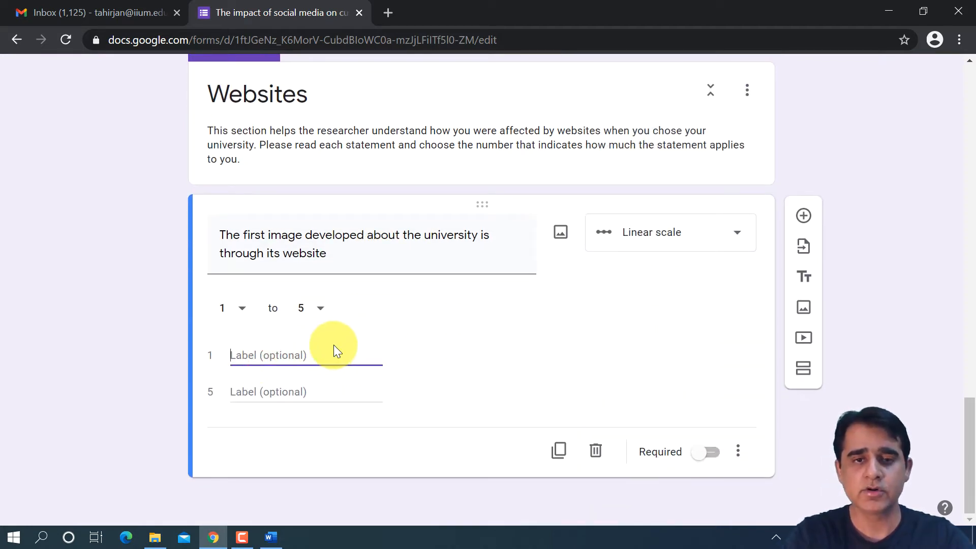
text(Strongly Agree)
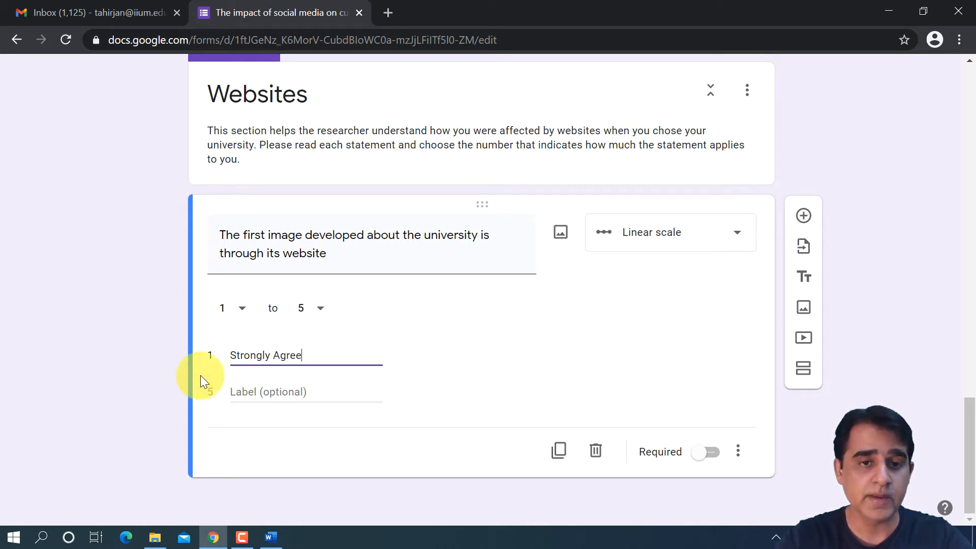
text(S)
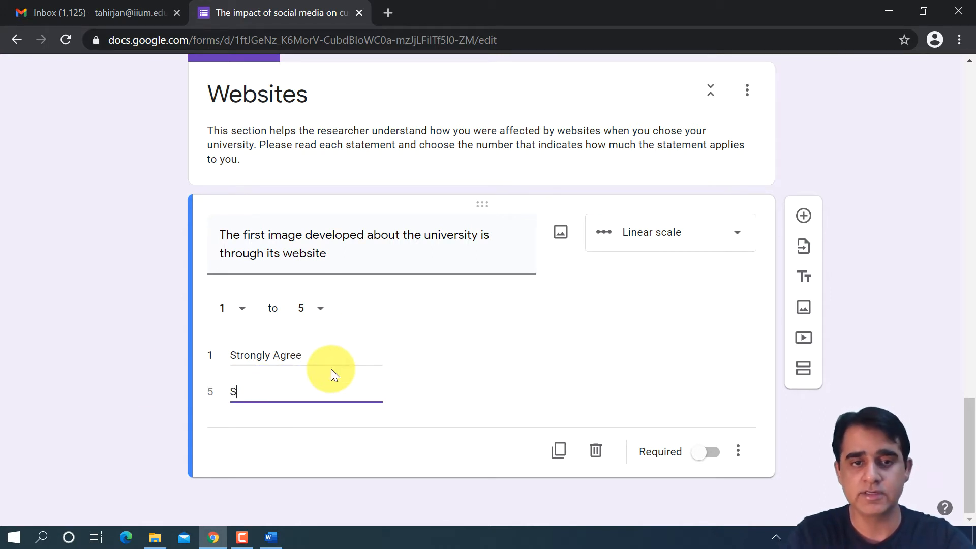
text(trongl)
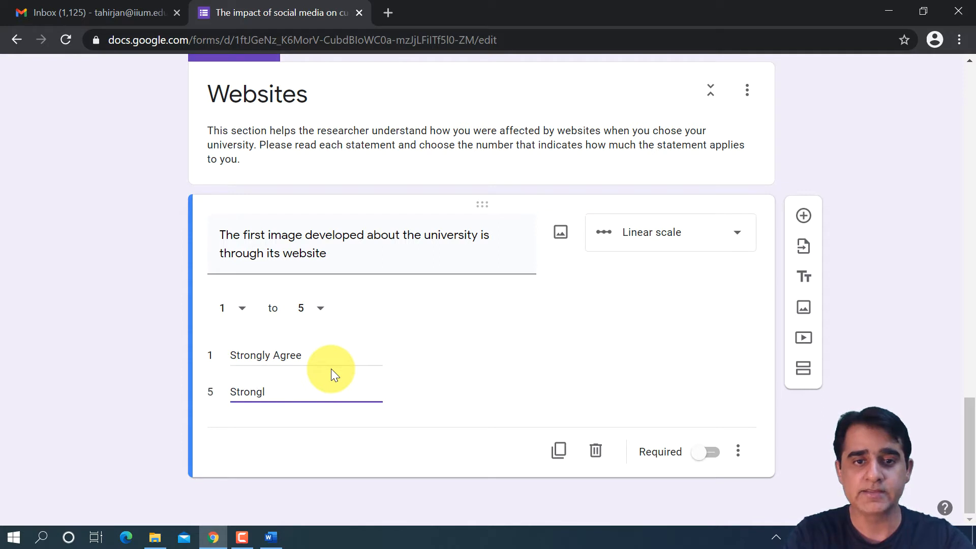
text(y Dsg)
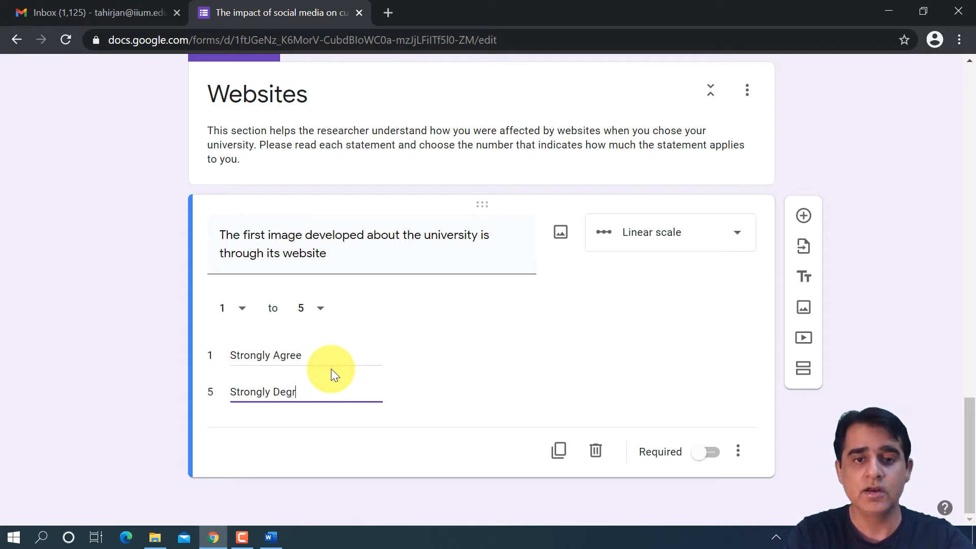
- Label value 5 of the new Websites question's scale "Strongly Disagree"
key(BackSpace)
key(BackSpace)
text(isagree)
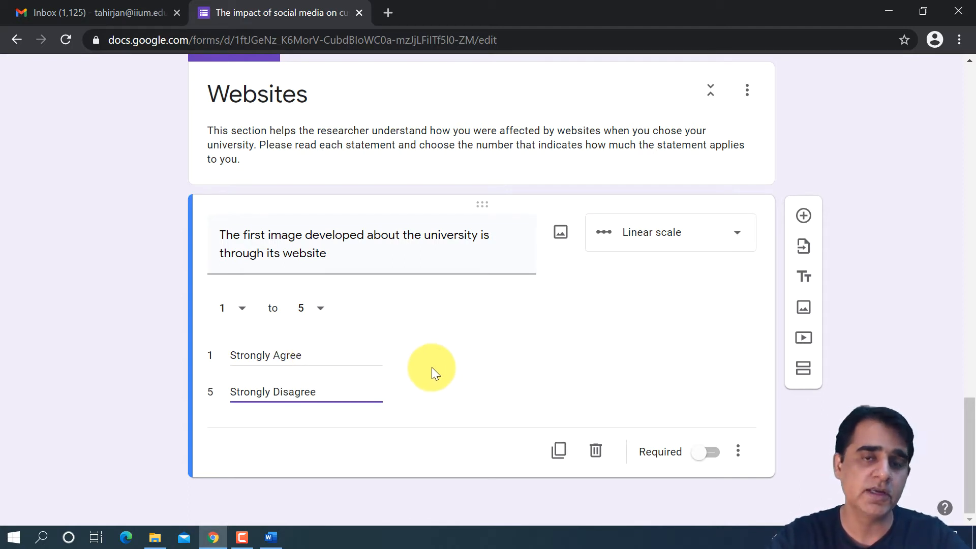
click(496, 373)
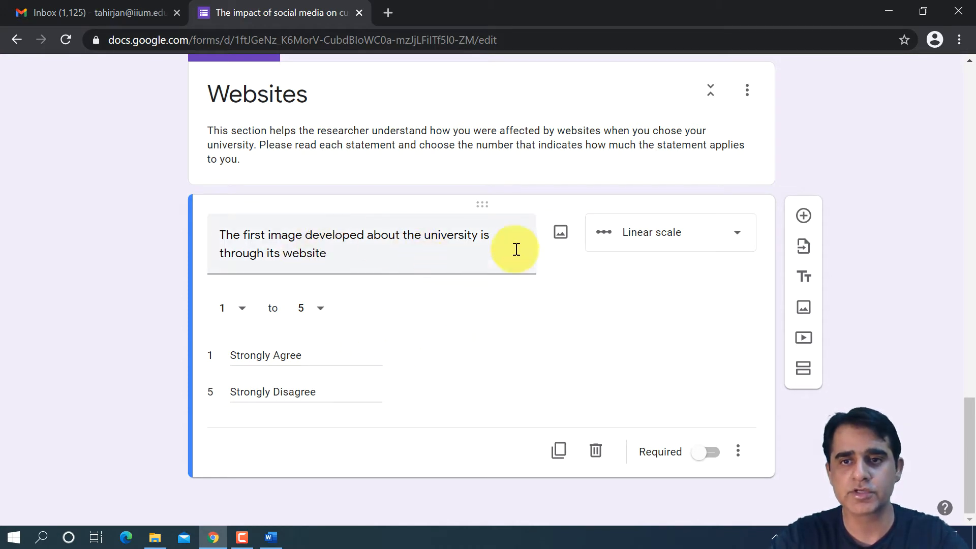
- Duplicate the Websites question and replace the copy's text with item 3 of Word's table, "The information provided by the university website is easily accessible"
click(561, 450)
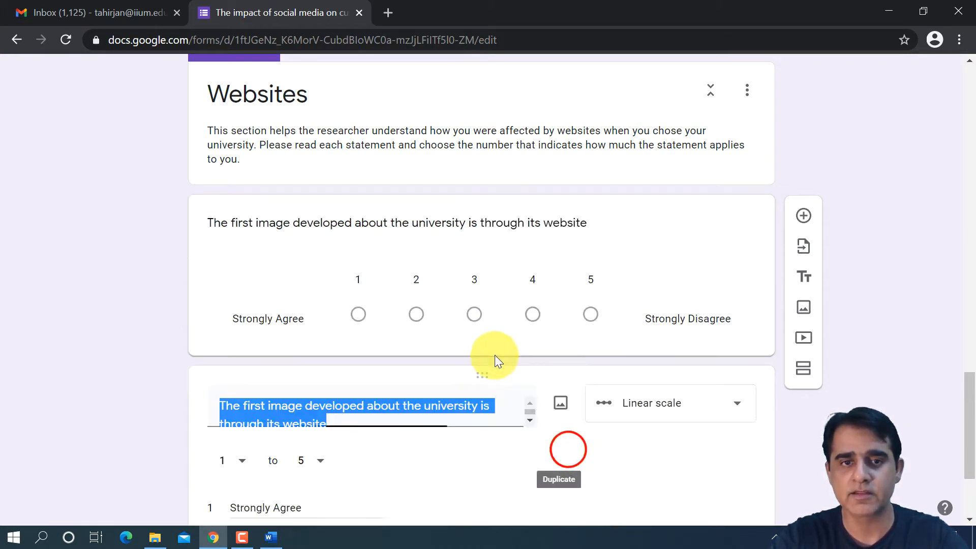
click(278, 536)
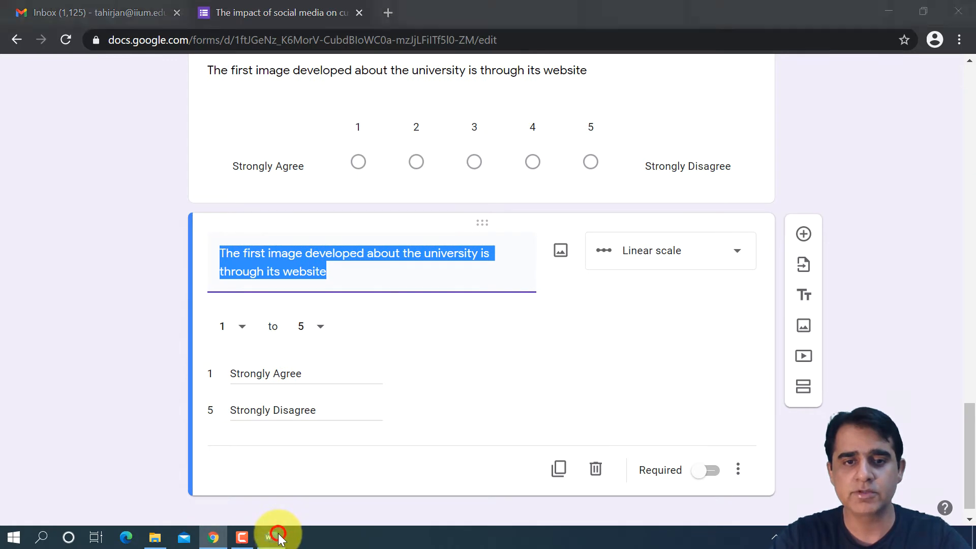
drag(447, 466, 286, 454)
key(ctrl+c)
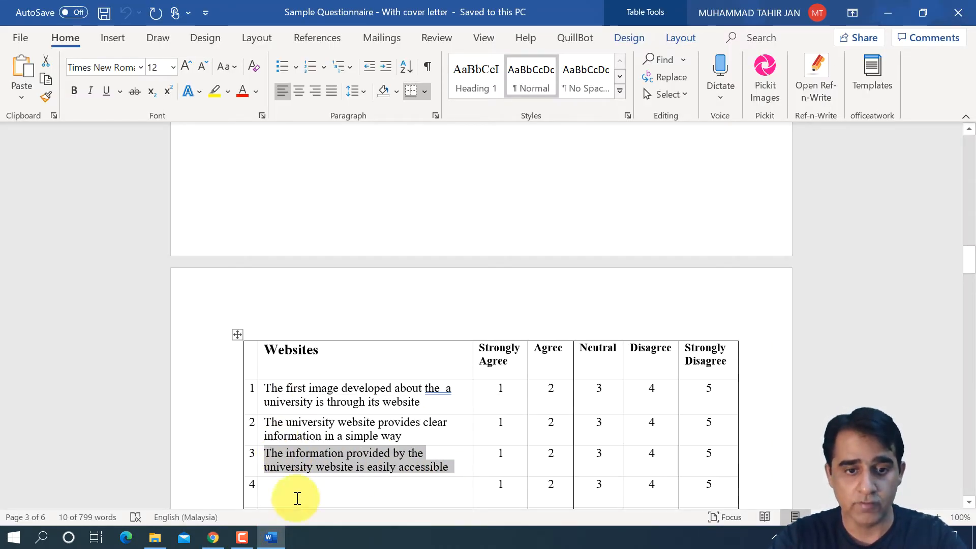
click(213, 537)
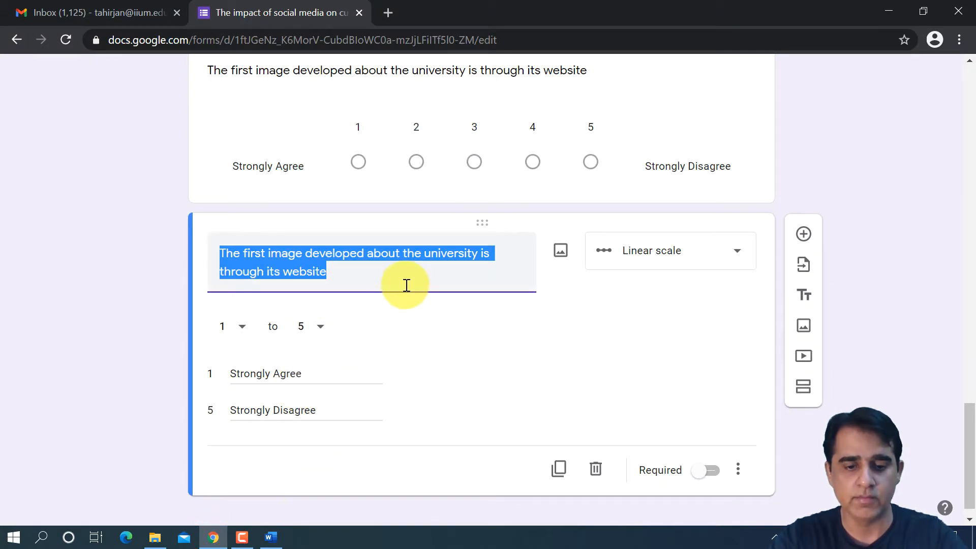
key(ctrl+v)
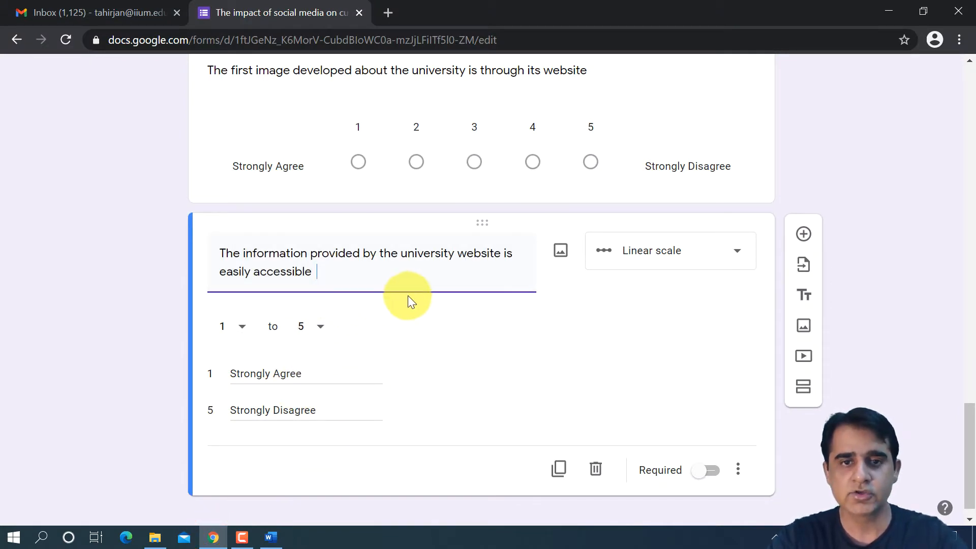
click(511, 332)
scroll(582, 346, down, 1)
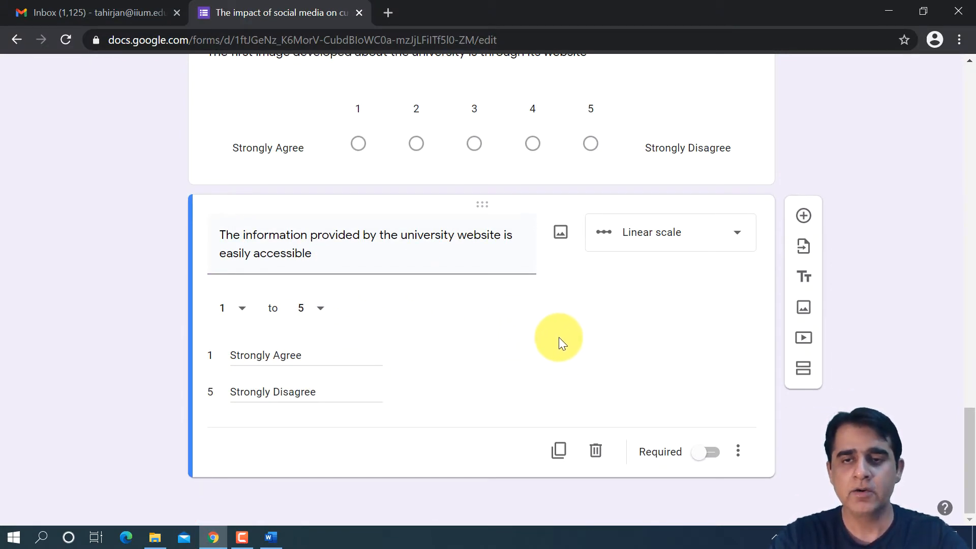
- Review the form's sections and examine the section options available for Cover Letter and Social Media
scroll(558, 337, up, 7)
scroll(557, 335, down, 6)
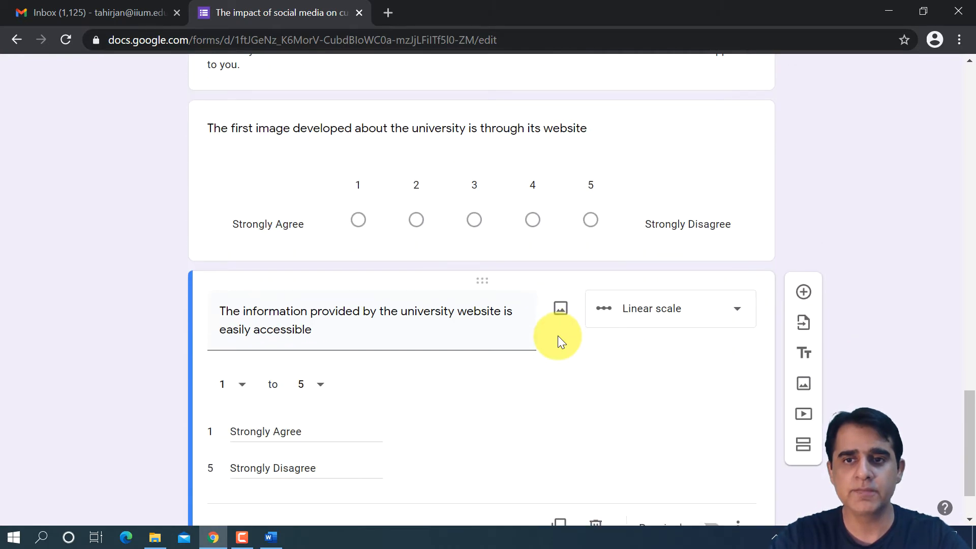
scroll(691, 392, down, 2)
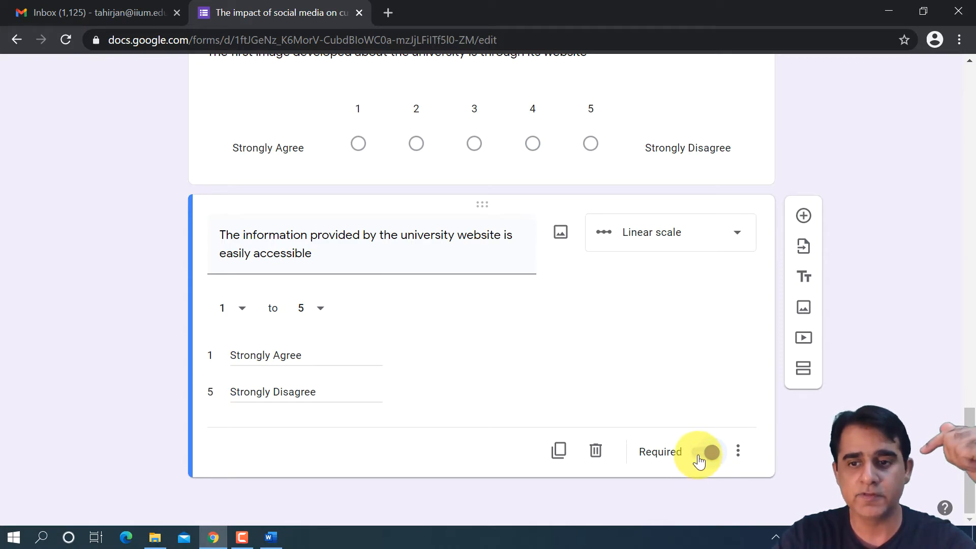
scroll(632, 379, up, 15)
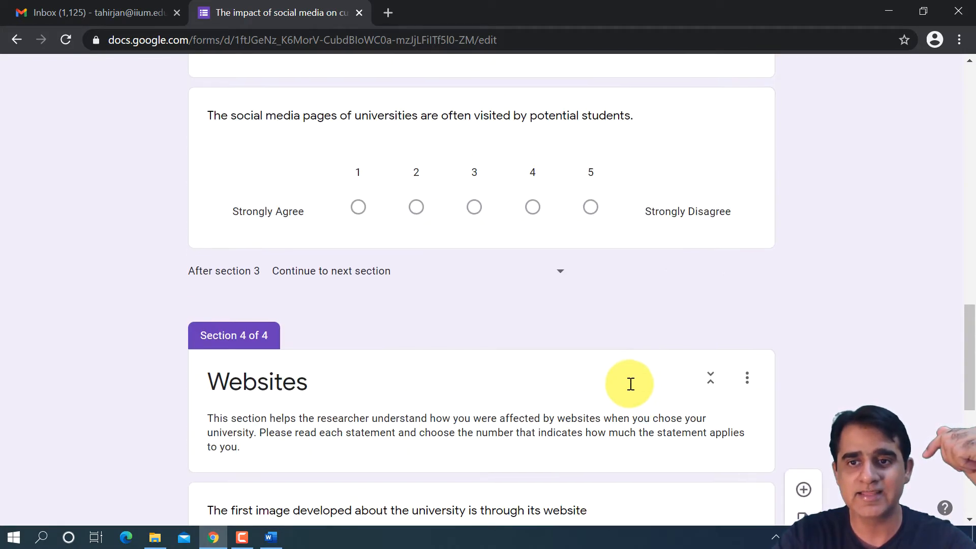
scroll(630, 385, up, 4)
scroll(629, 384, down, 4)
scroll(629, 385, up, 7)
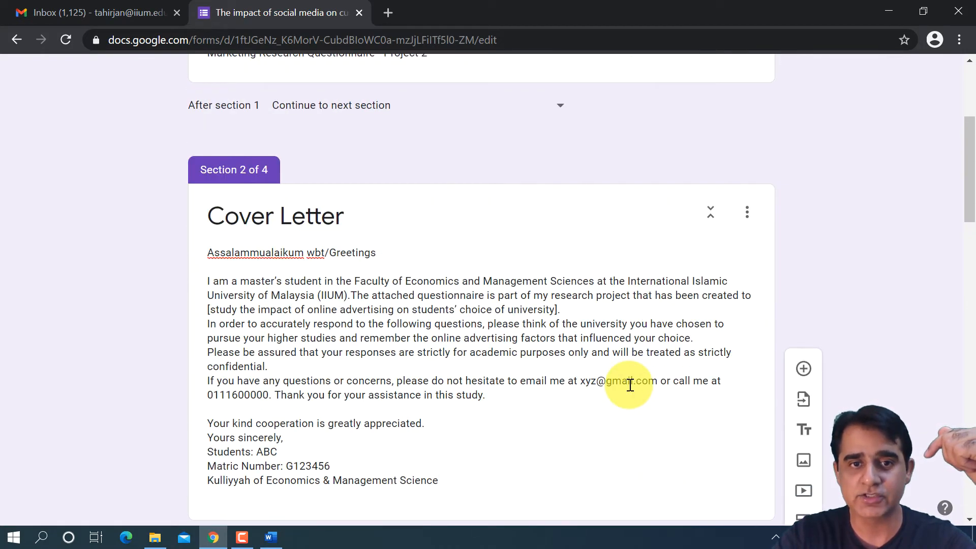
scroll(629, 384, down, 6)
scroll(630, 384, down, 4)
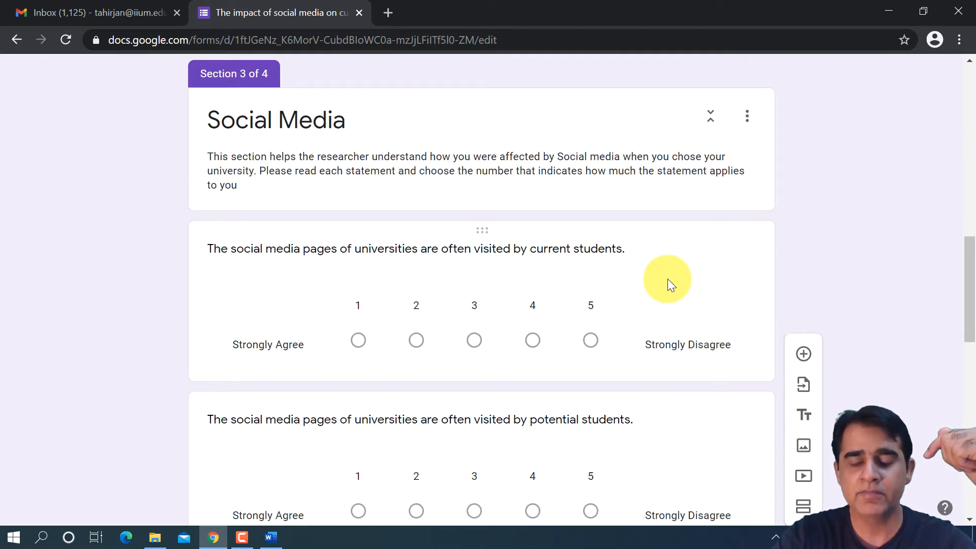
scroll(659, 279, up, 9)
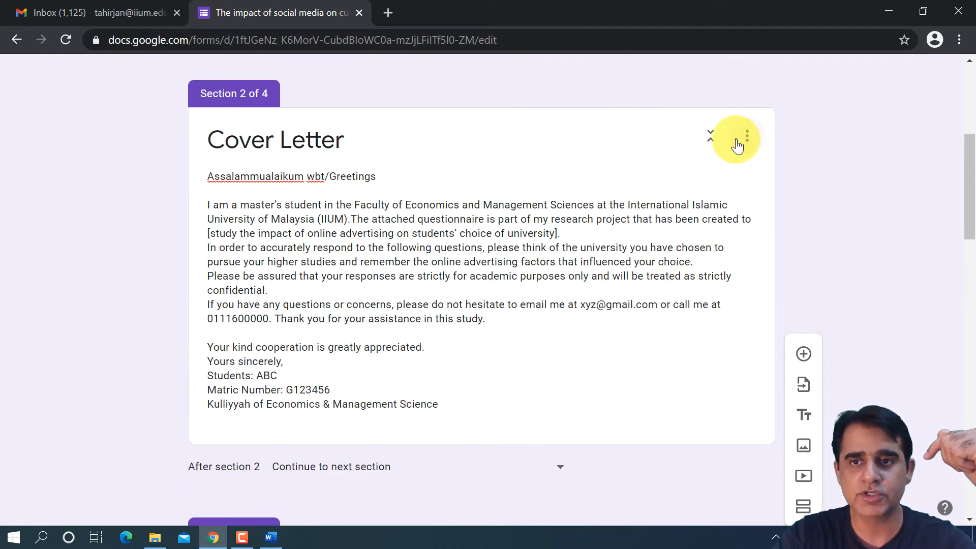
click(738, 143)
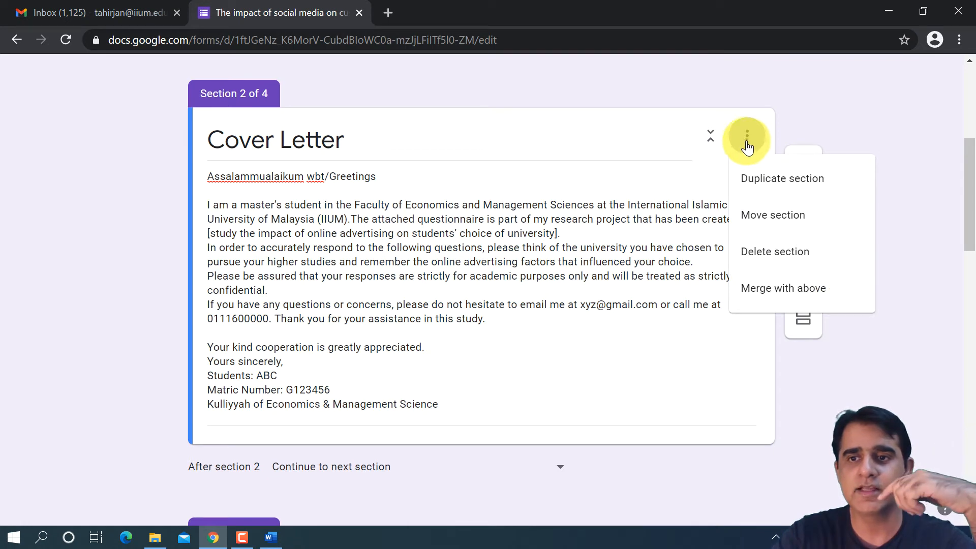
click(702, 344)
scroll(689, 339, down, 5)
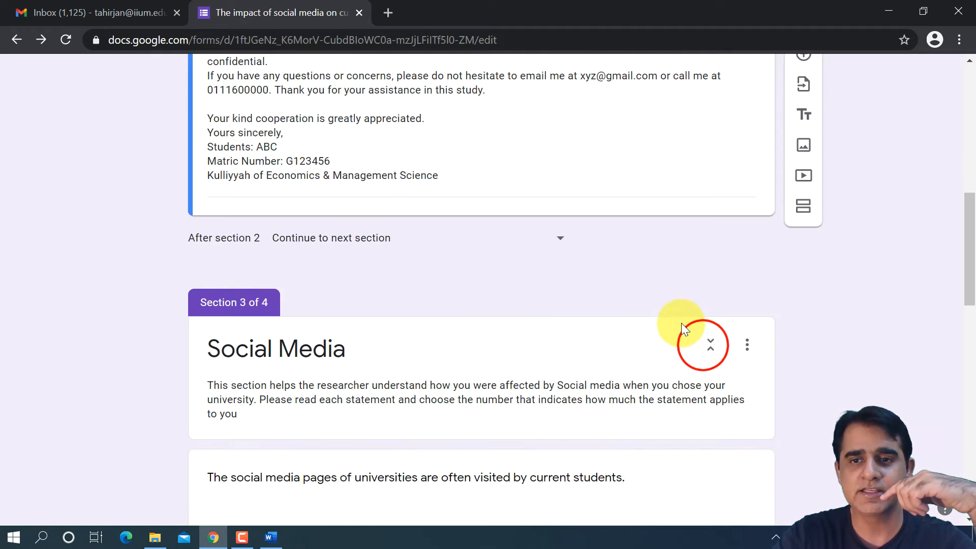
scroll(683, 328, down, 3)
click(745, 193)
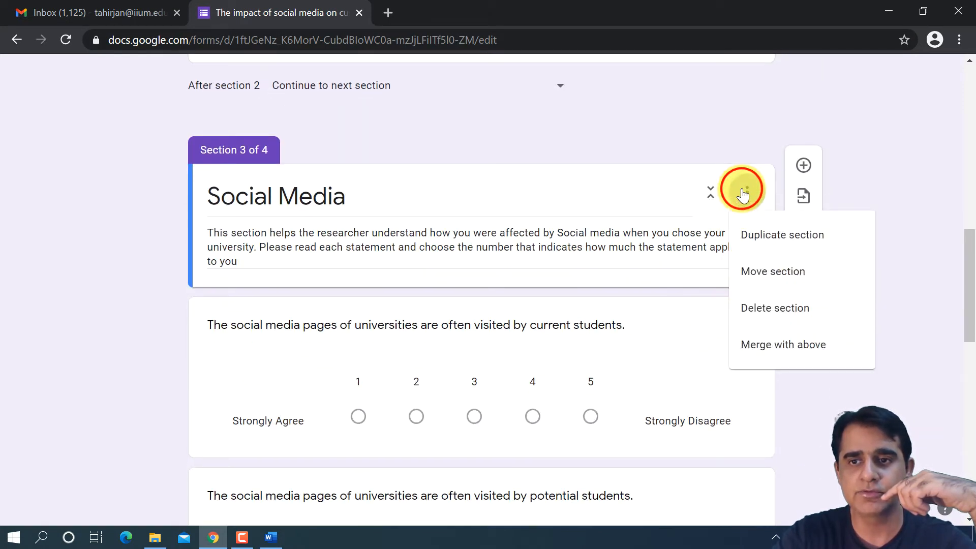
- Make the Social Media question about pages visited by current students required
click(657, 357)
scroll(656, 356, down, 5)
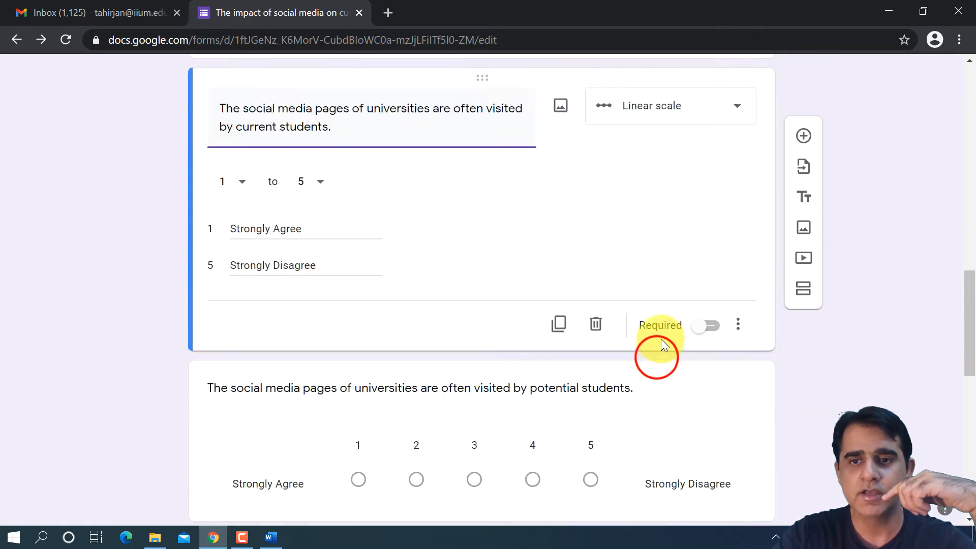
click(708, 325)
scroll(700, 374, down, 6)
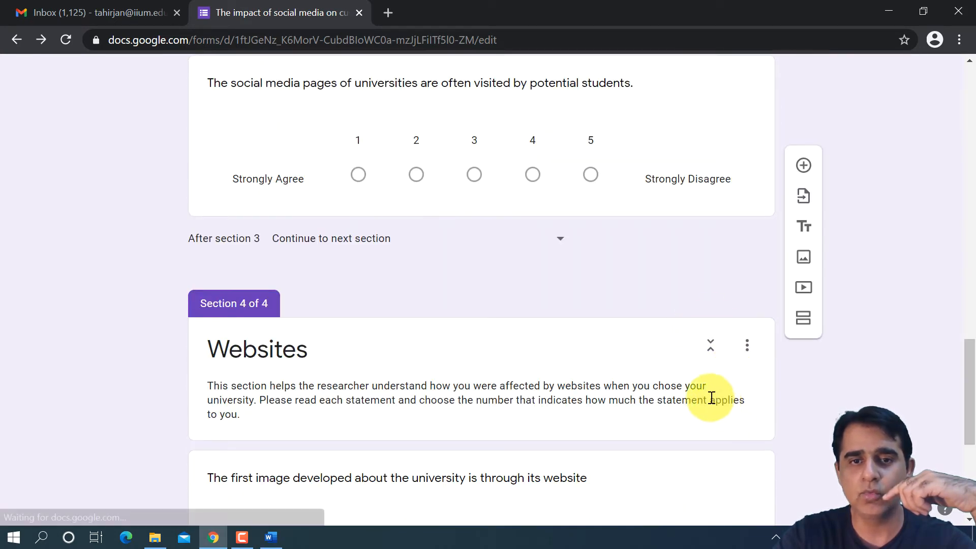
- Make both Websites questions required, the first-image one and the easily-accessible-information one
scroll(711, 398, down, 4)
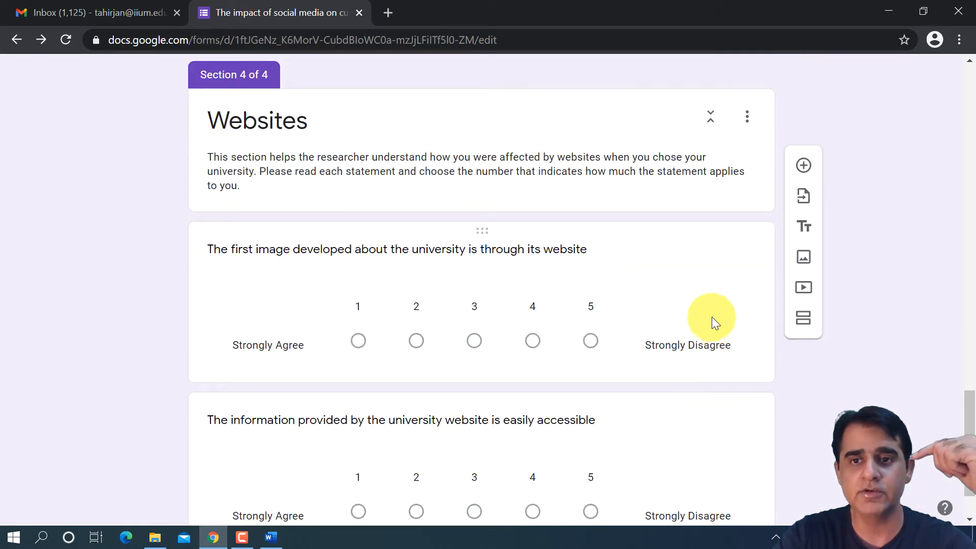
click(704, 301)
click(706, 358)
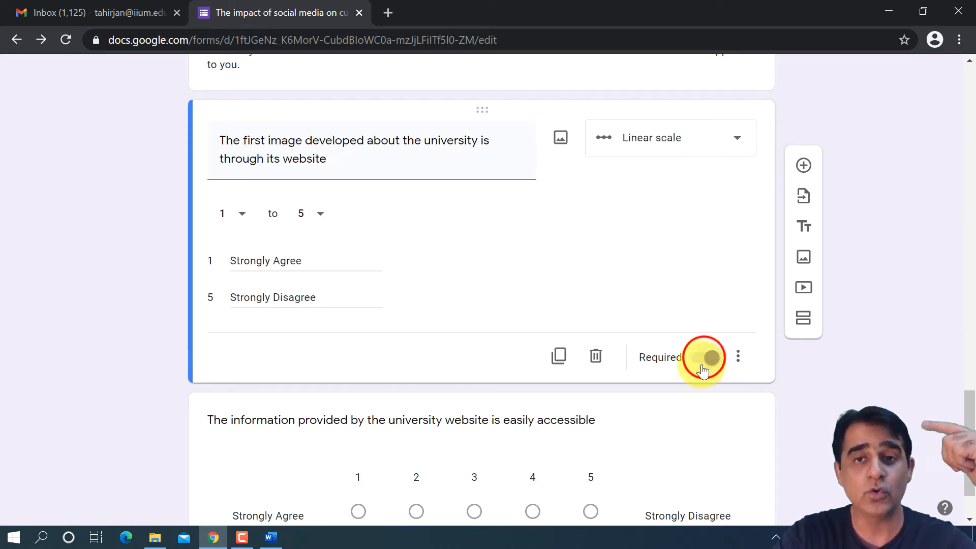
scroll(702, 360, down, 2)
click(701, 422)
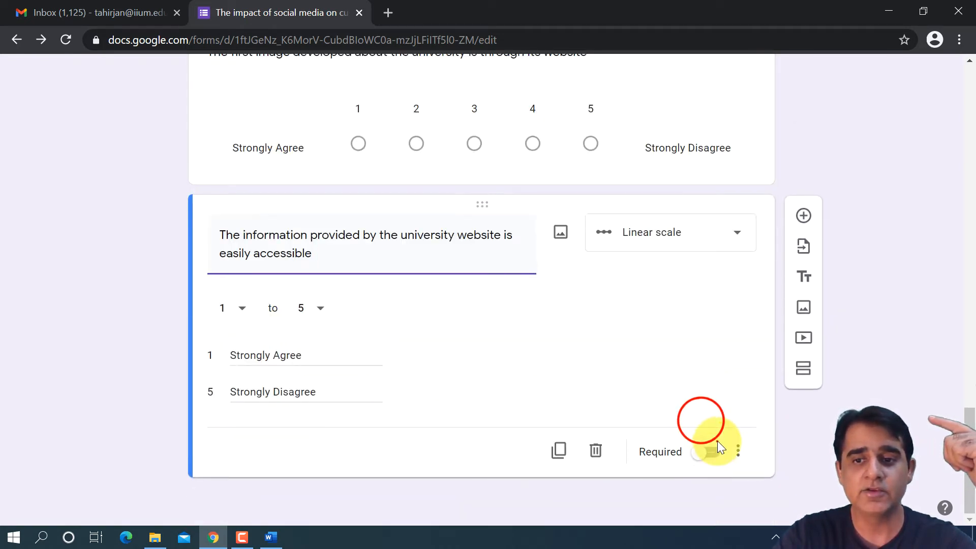
click(712, 451)
- Review the whole form from the title and cover letter down to the last Websites question
scroll(614, 307, up, 5)
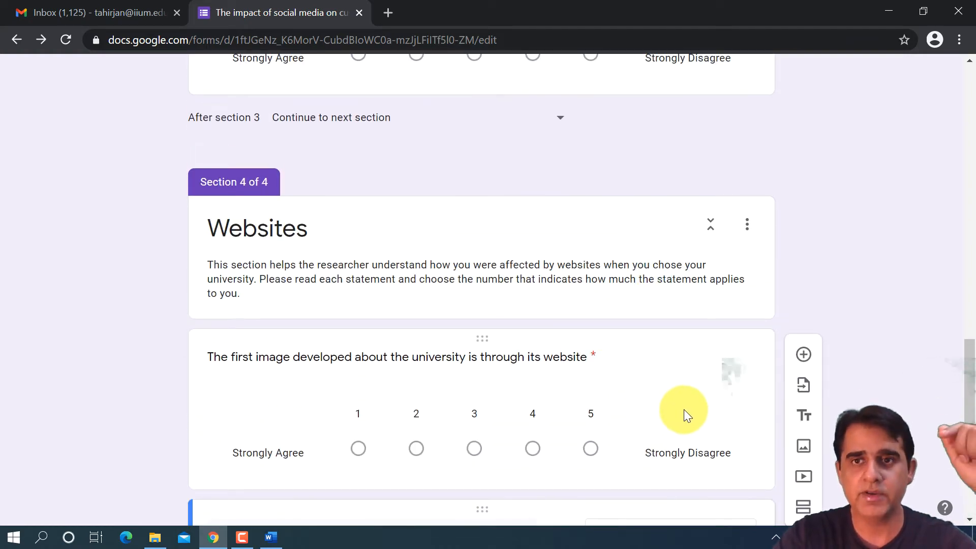
scroll(675, 395, up, 10)
scroll(669, 390, up, 9)
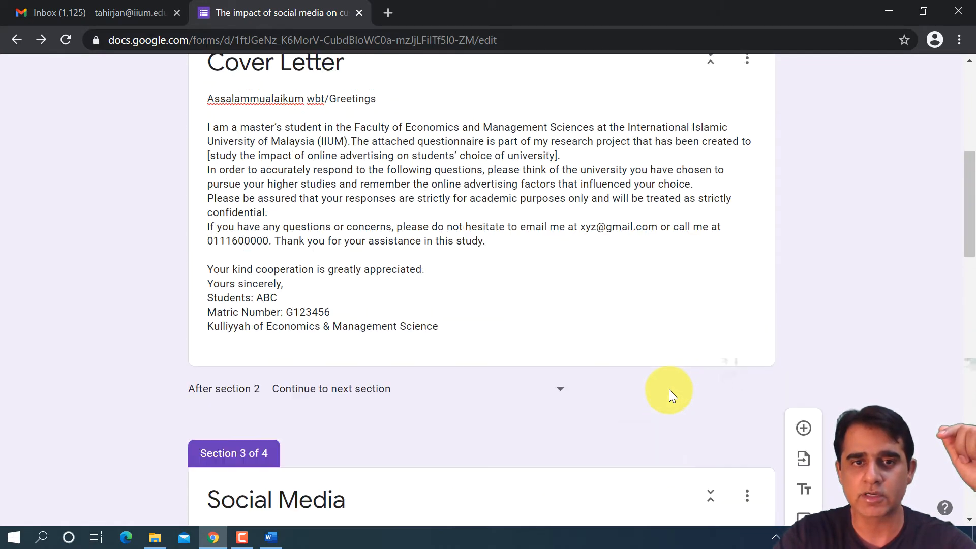
scroll(668, 391, down, 3)
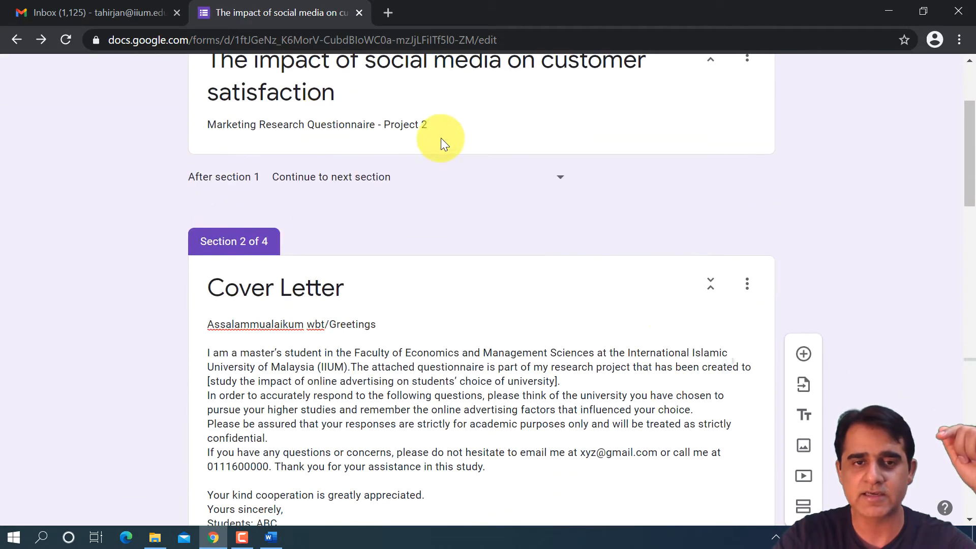
scroll(445, 211, down, 5)
scroll(552, 232, down, 3)
scroll(560, 245, down, 3)
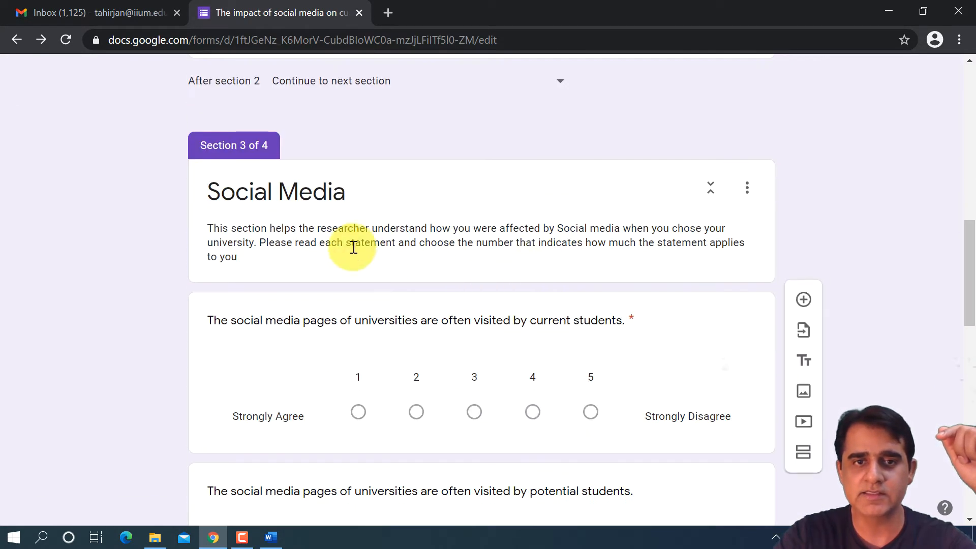
scroll(435, 223, down, 9)
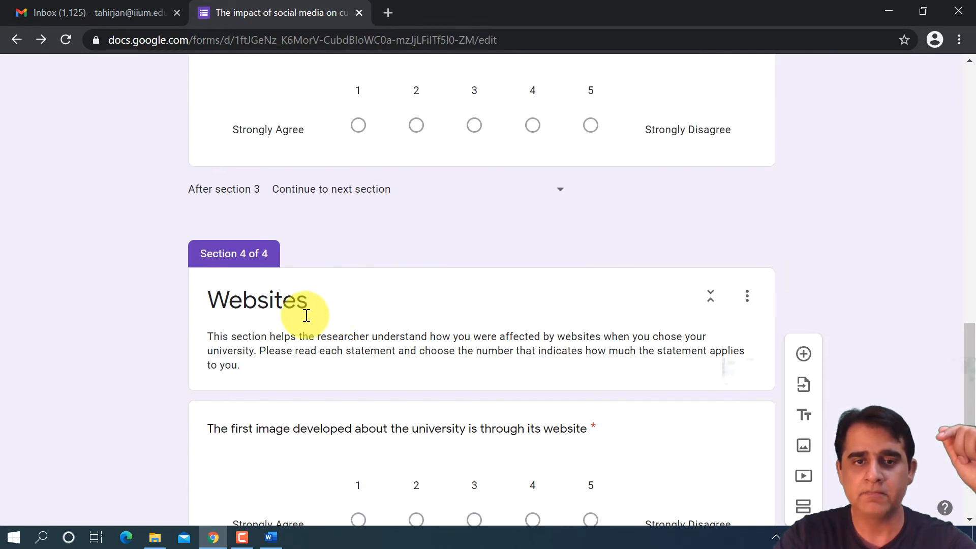
scroll(305, 300, down, 7)
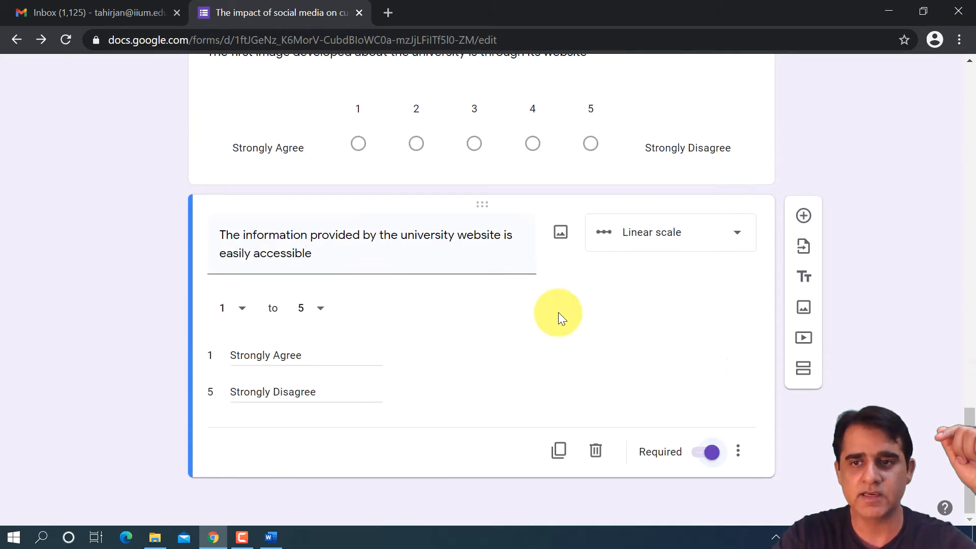
- Duplicate the Websites section, including both of its questions
scroll(711, 346, up, 4)
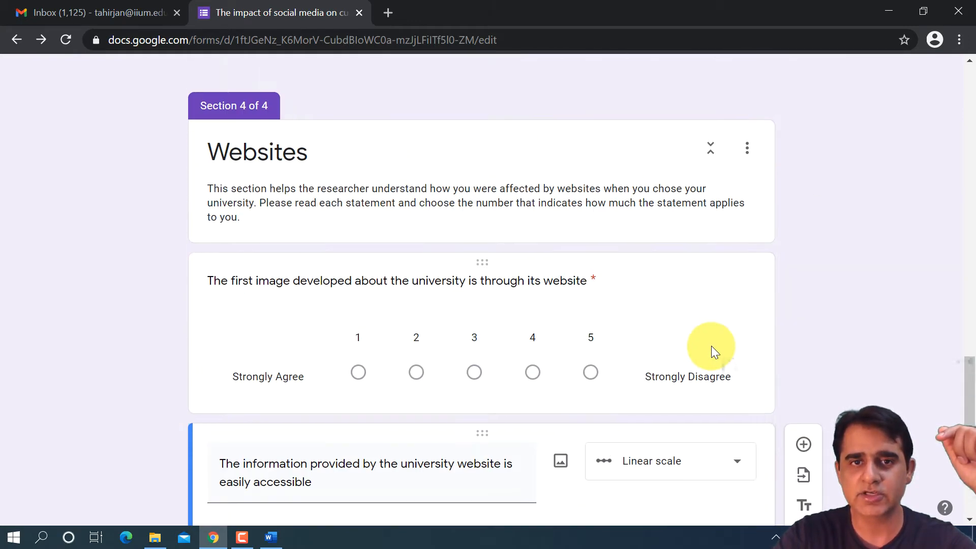
click(746, 150)
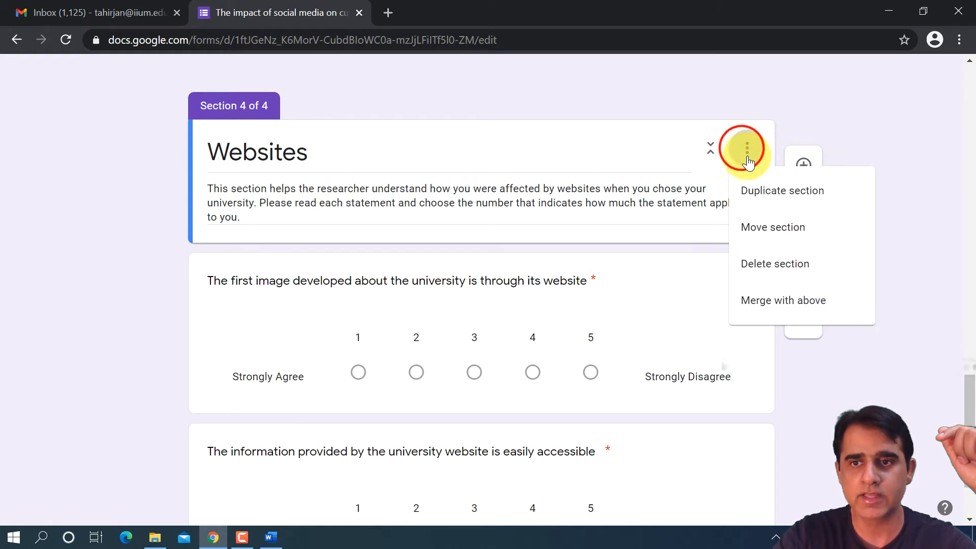
click(766, 186)
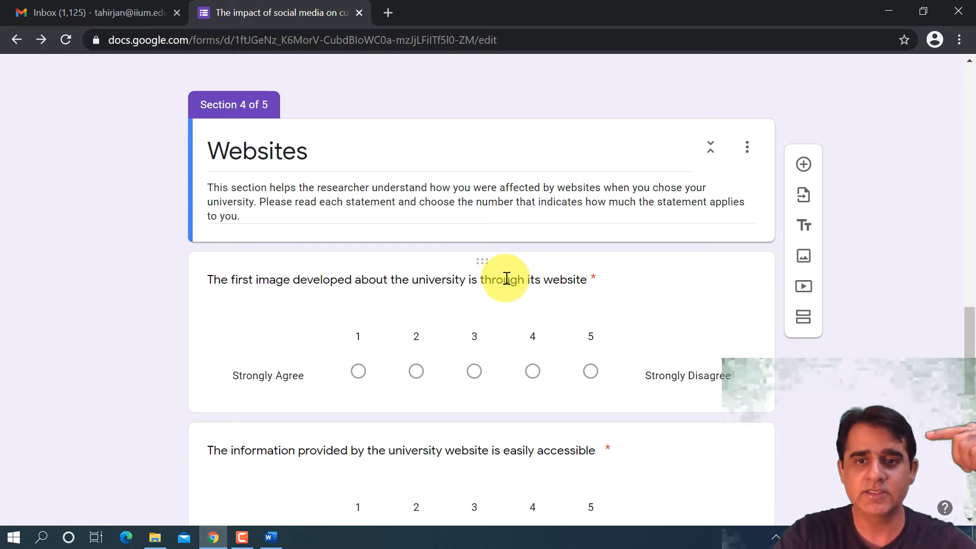
- Replace the duplicated section's title with "STUDENTS' CHOICE OF UNIVERSITY", copied from the Section D heading of the Word questionnaire and without the leading colon
double_click(254, 189)
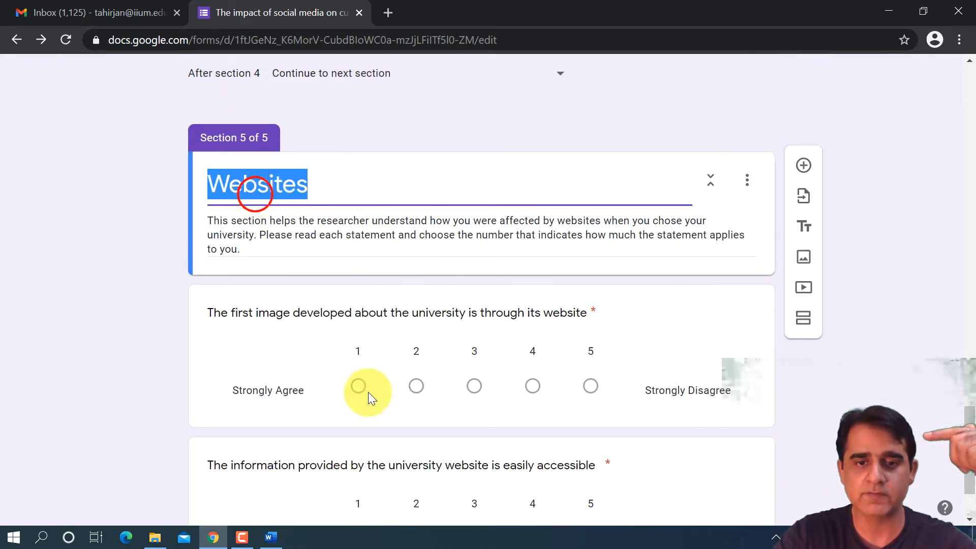
click(271, 537)
scroll(416, 322, down, 12)
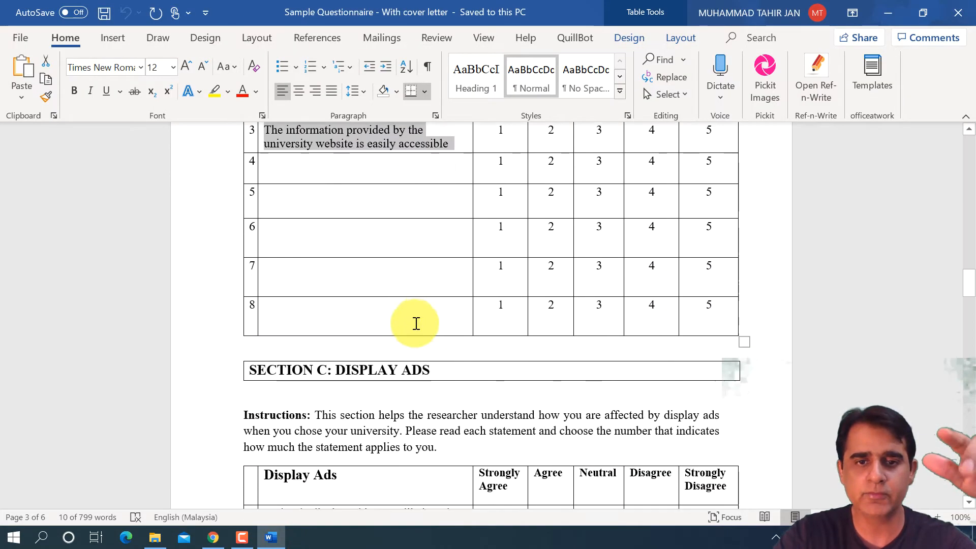
scroll(417, 320, down, 15)
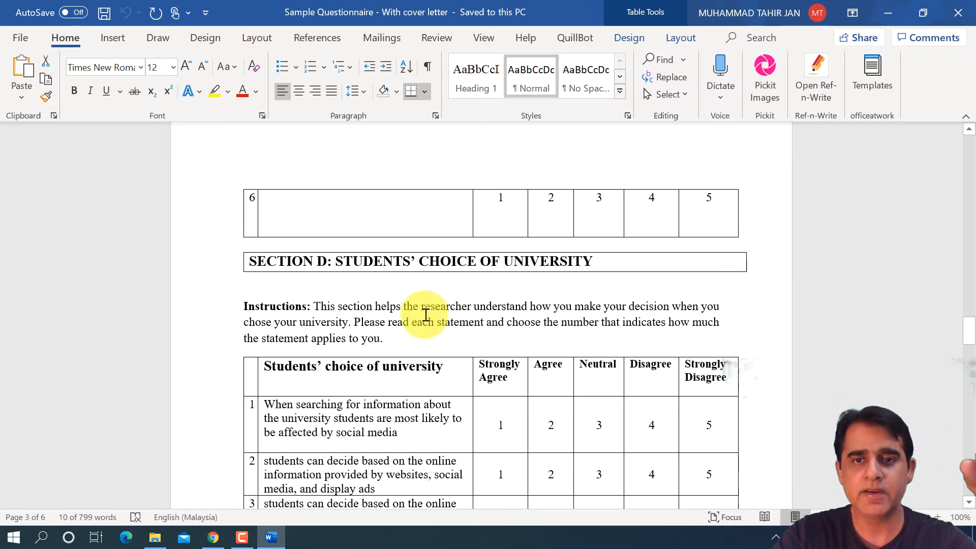
scroll(427, 313, down, 5)
scroll(421, 307, up, 7)
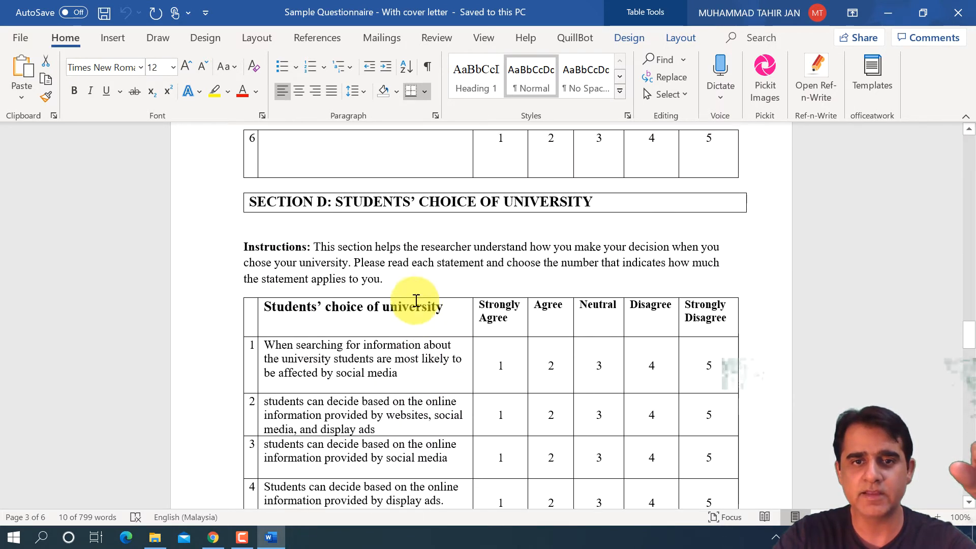
drag(332, 203, 585, 207)
key(ctrl+c)
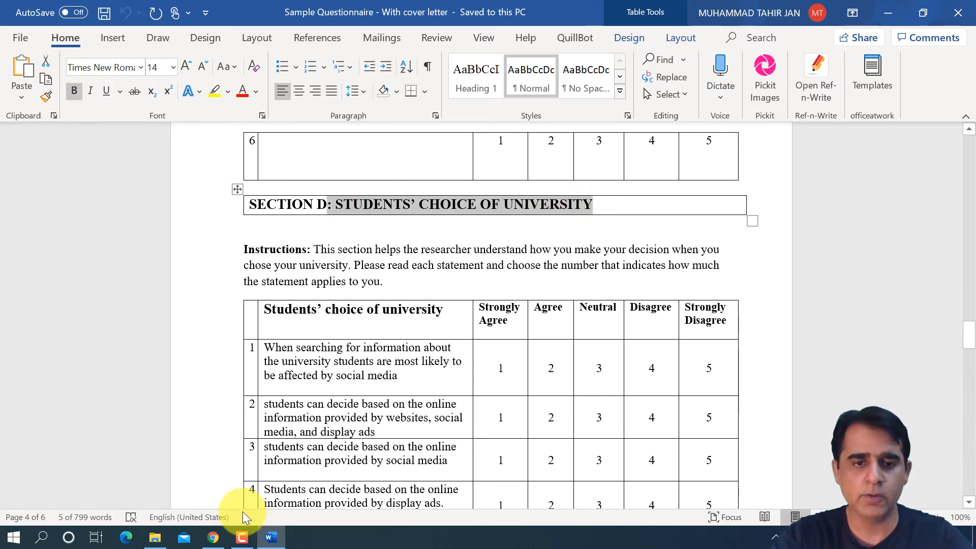
click(213, 537)
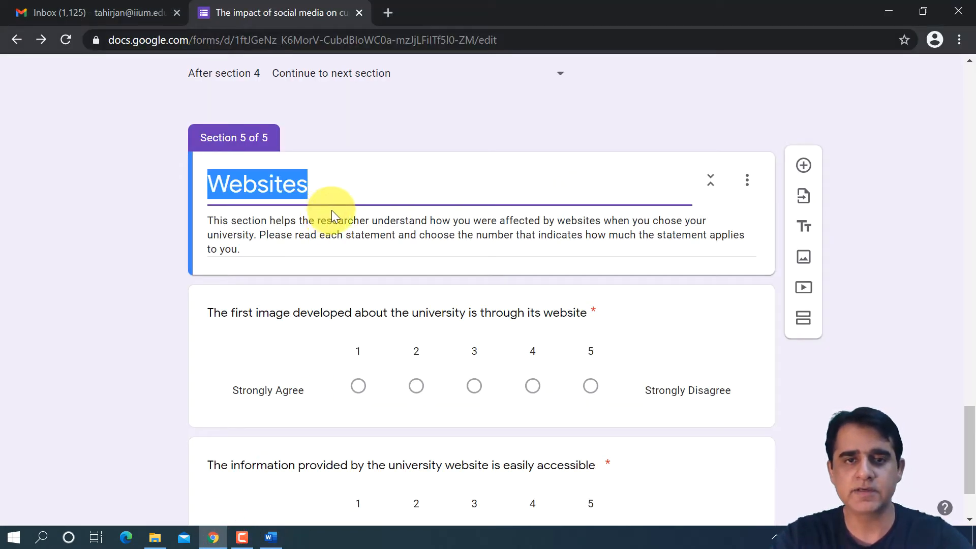
key(ctrl+v)
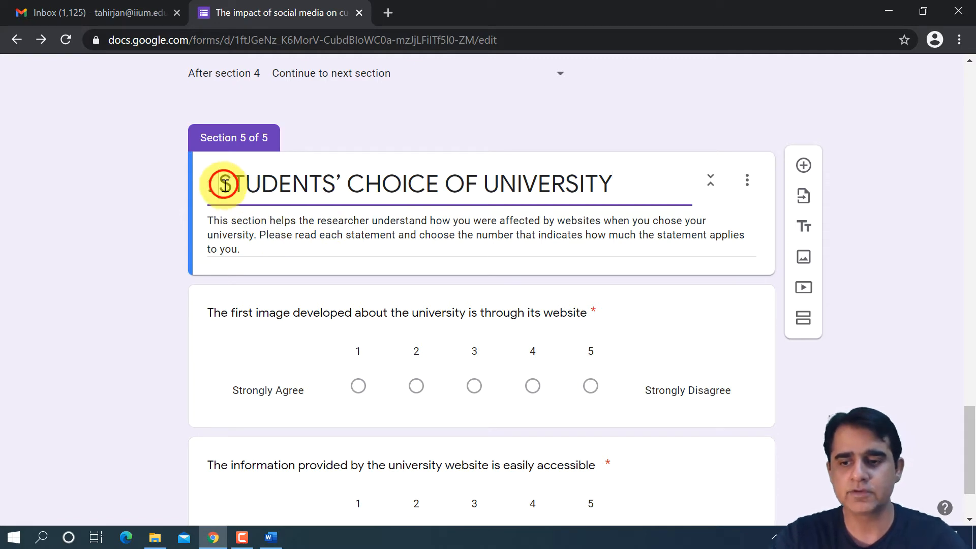
key(BackSpace)
key(BackSpace)
- Replace the Students' Choice of University section's description with the Section D instructions from the Word questionnaire
triple_click(258, 224)
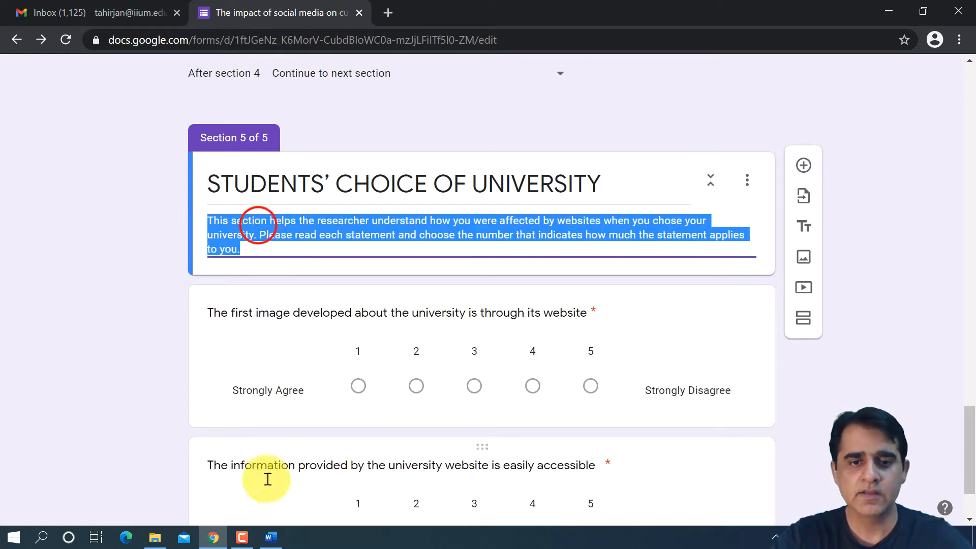
click(271, 537)
drag(316, 249, 384, 285)
key(ctrl+c)
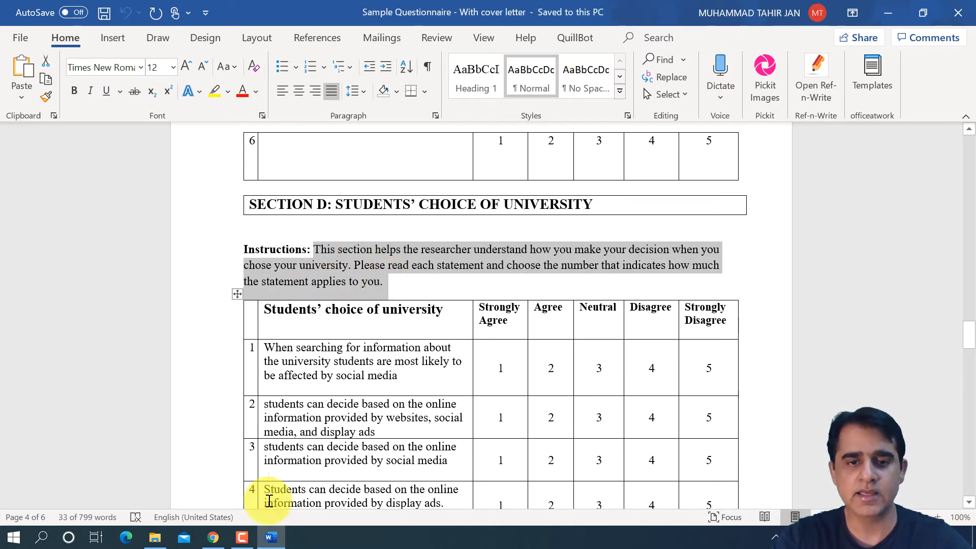
click(213, 538)
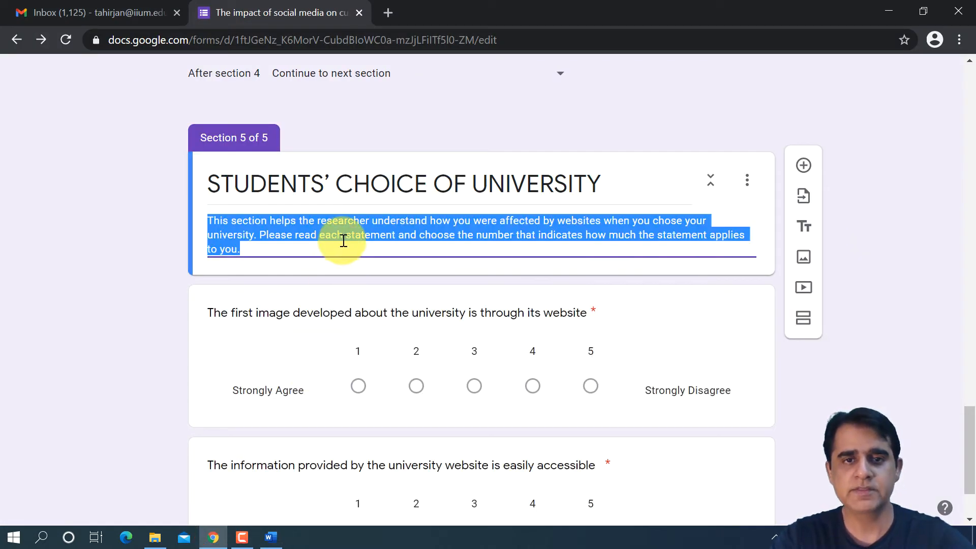
key(ctrl+v)
- Replace the section's first question with Word statement 1, "When searching for information about the university students are most likely to be affected by social media"
scroll(416, 268, down, 2)
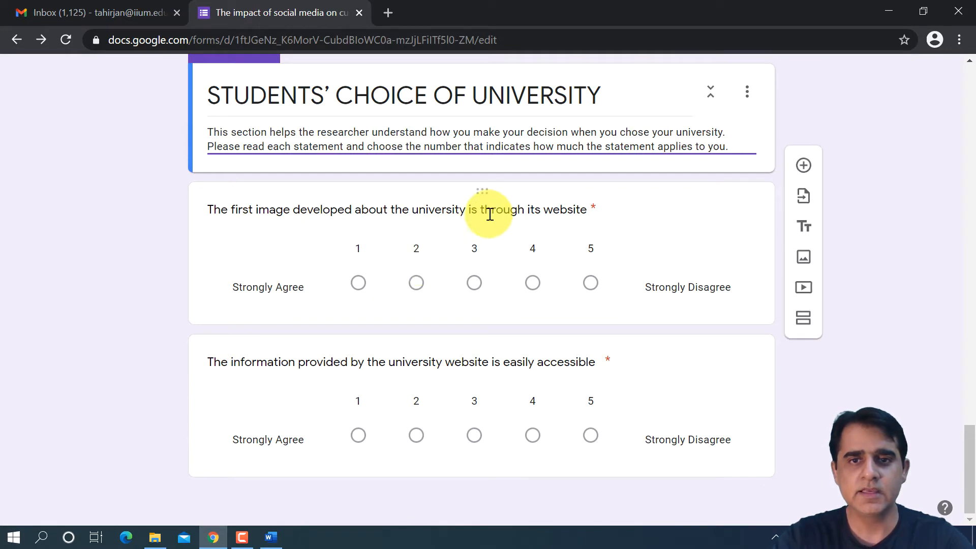
click(274, 538)
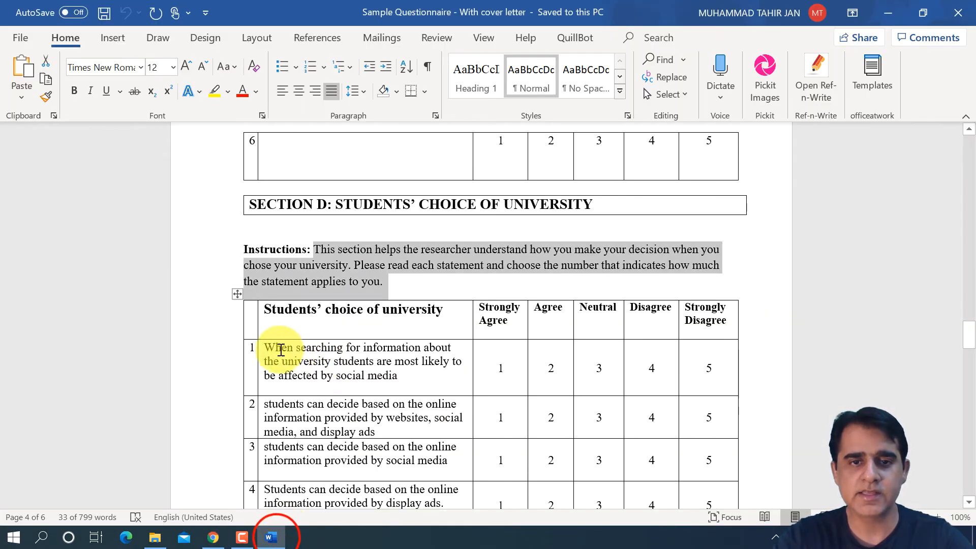
drag(266, 348, 406, 376)
key(ctrl+c)
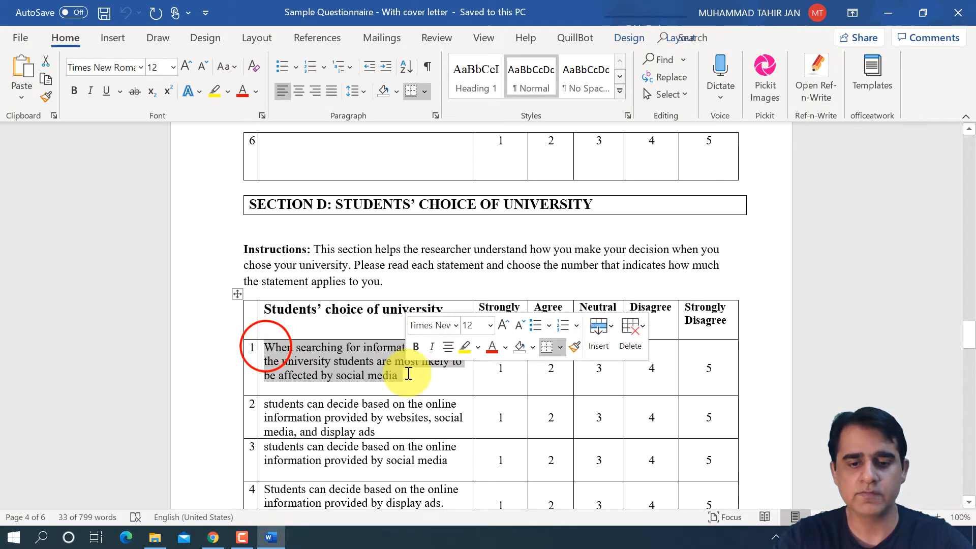
click(213, 538)
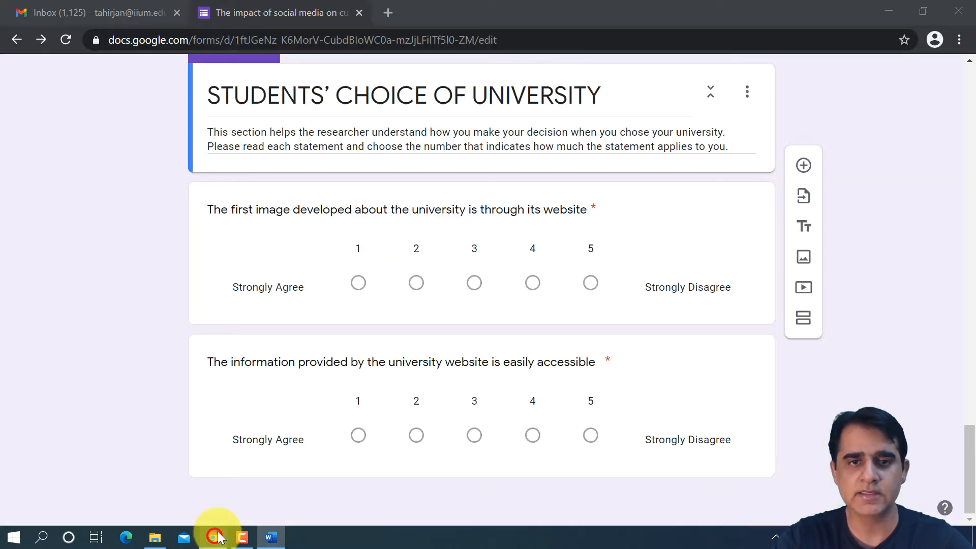
click(307, 209)
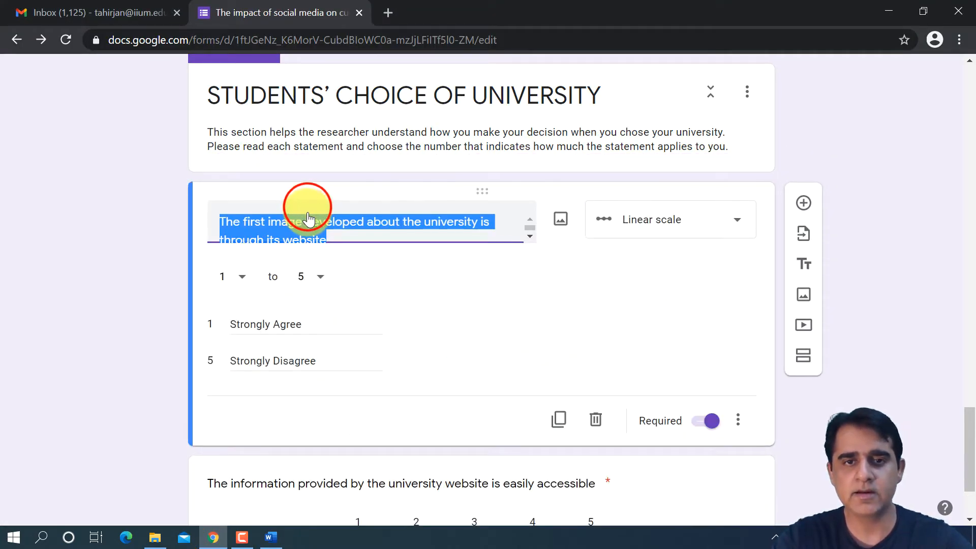
key(ctrl+v)
- Replace the section's second question with Word statement 2, "students can decide based on the online information provided by websites, social media, and display ads"
scroll(375, 321, down, 3)
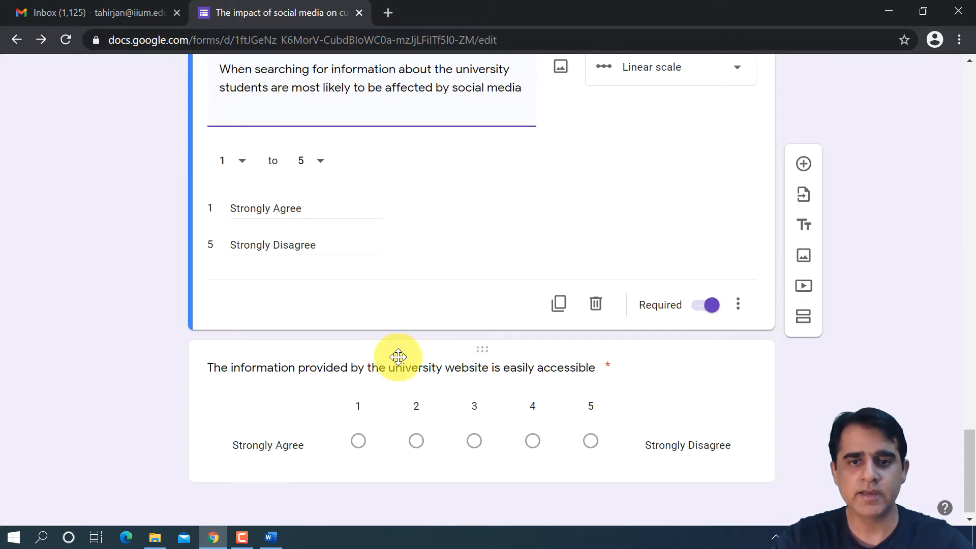
click(398, 357)
click(270, 537)
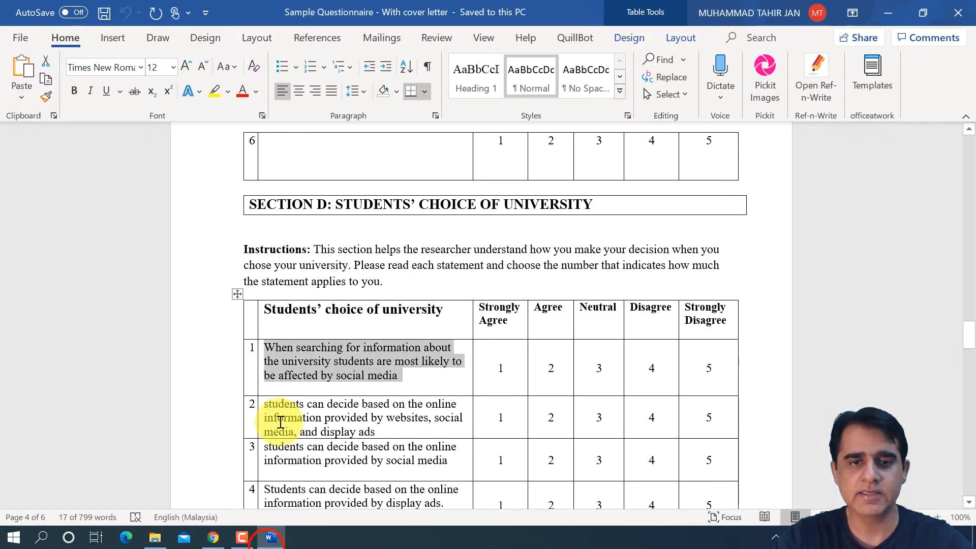
drag(264, 405, 418, 430)
key(ctrl+c)
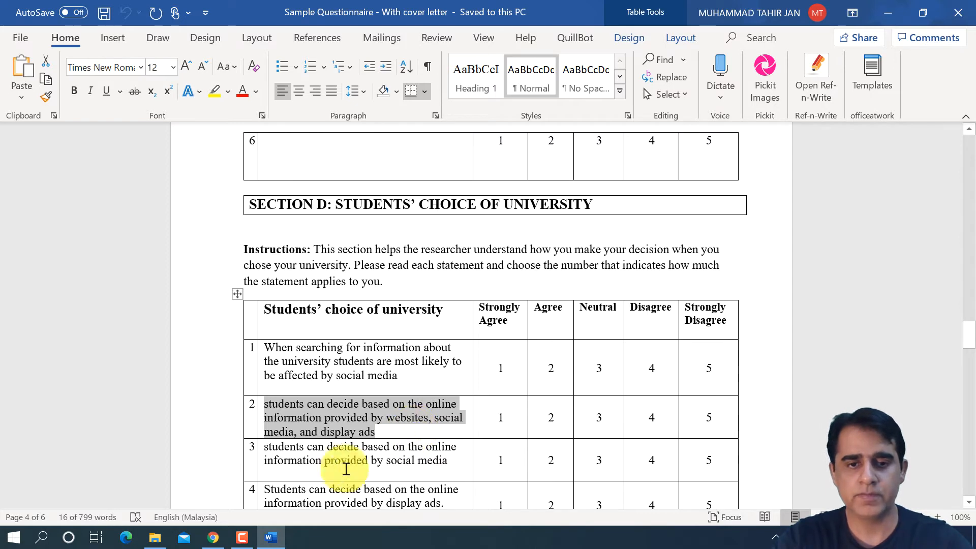
click(214, 537)
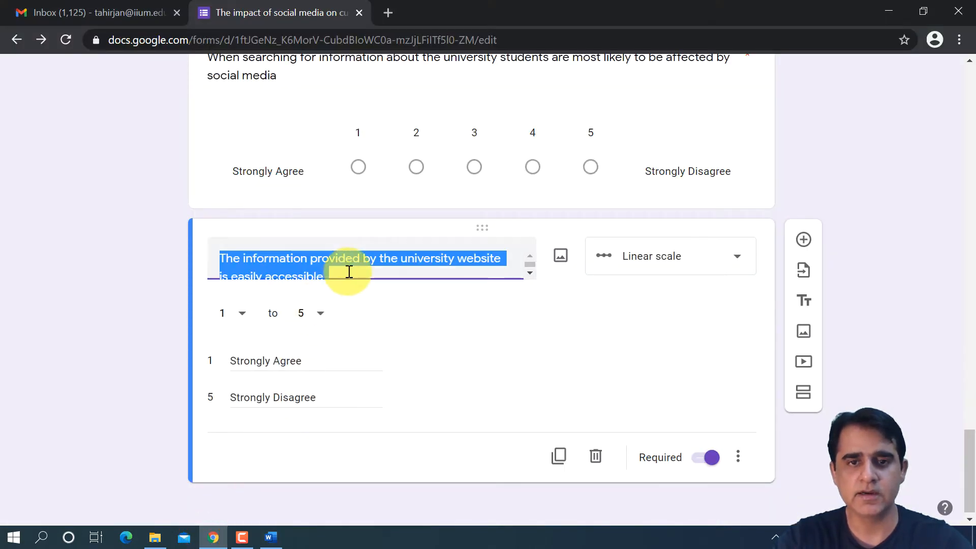
key(ctrl+v)
click(578, 365)
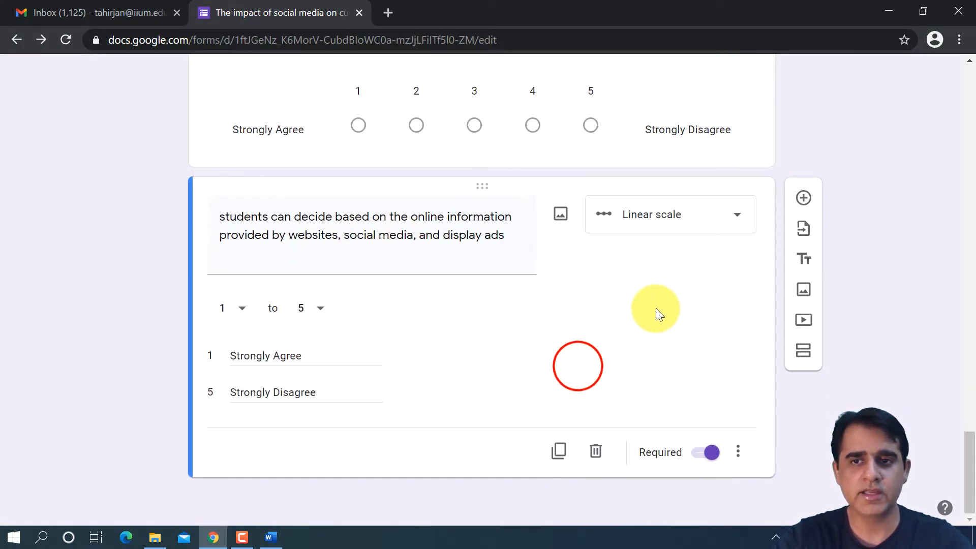
- Review the form's sections and questions from Social Media down to the last Students' Choice of University question
scroll(656, 308, up, 12)
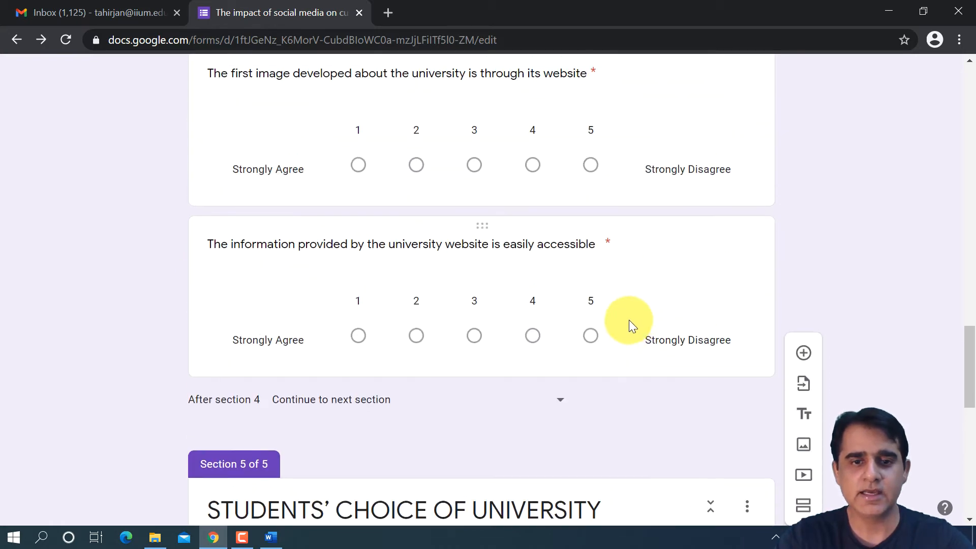
scroll(631, 320, down, 12)
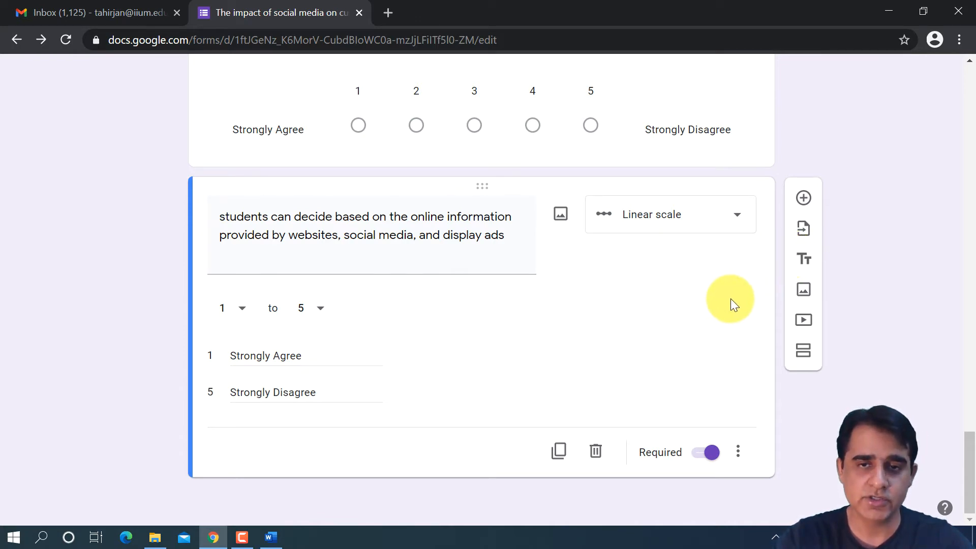
scroll(732, 290, up, 10)
scroll(733, 288, up, 18)
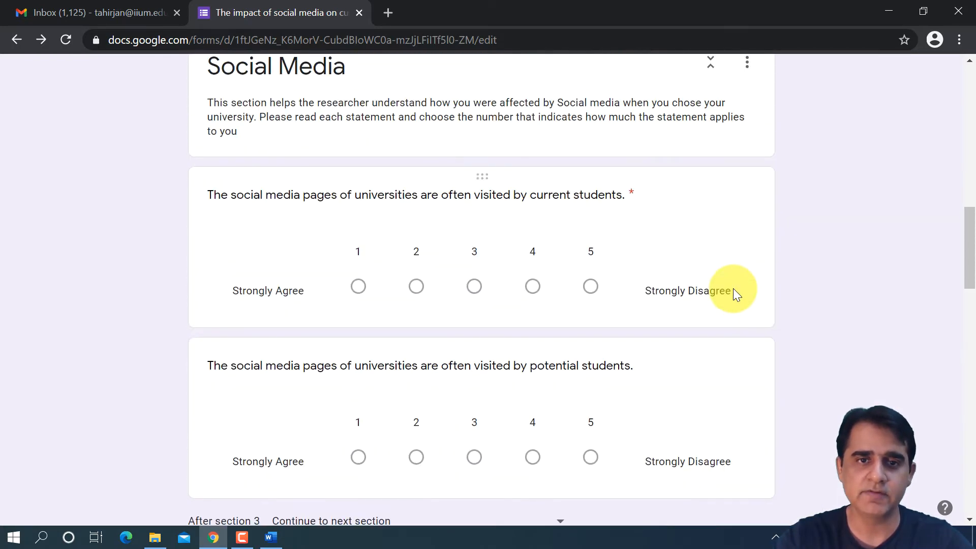
scroll(735, 288, up, 2)
scroll(737, 285, down, 20)
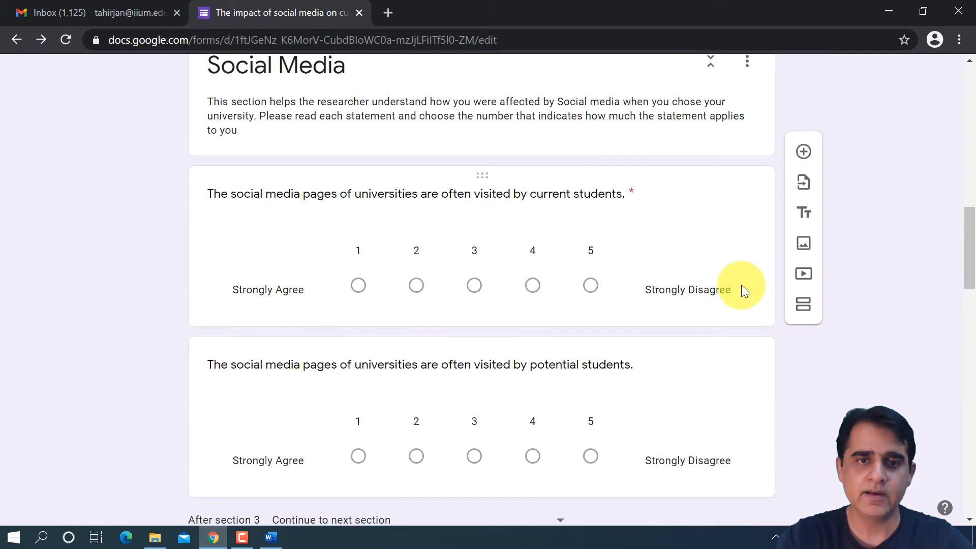
scroll(746, 279, down, 3)
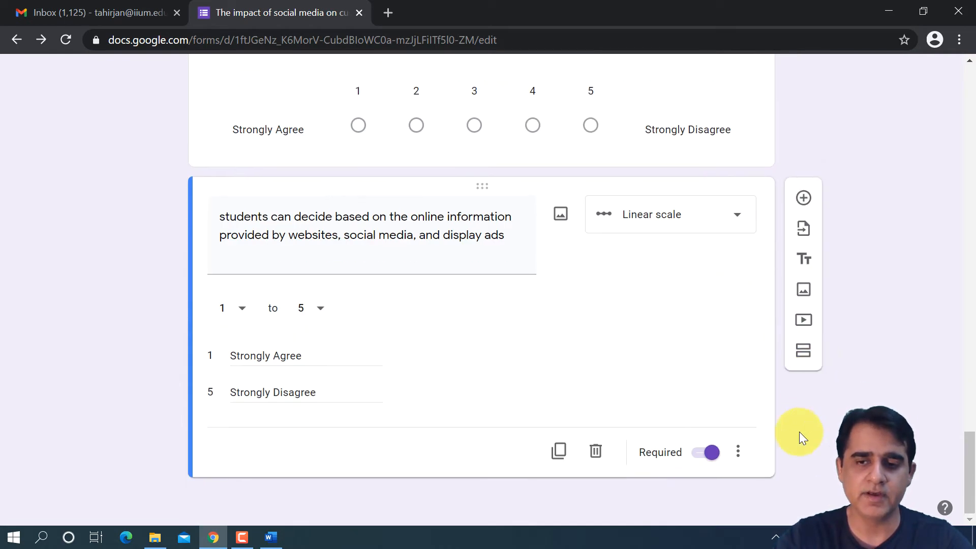
- Add a new section after the last question and title it "Responds' Profile / Demographic"
click(816, 348)
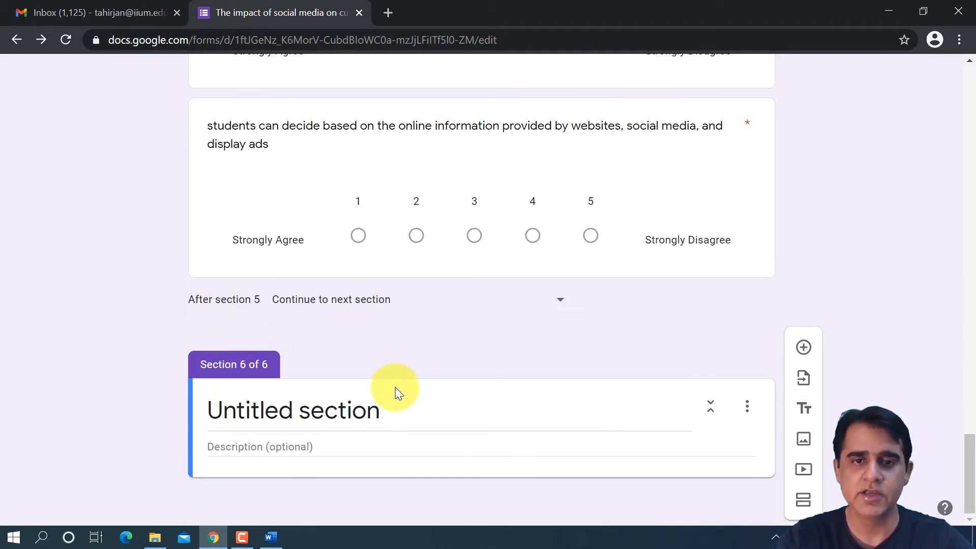
click(392, 407)
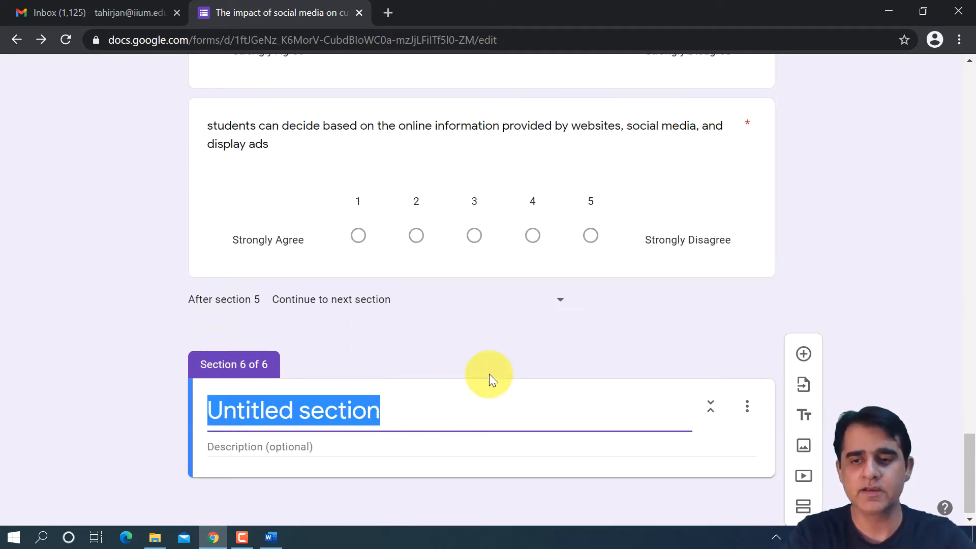
text(R)
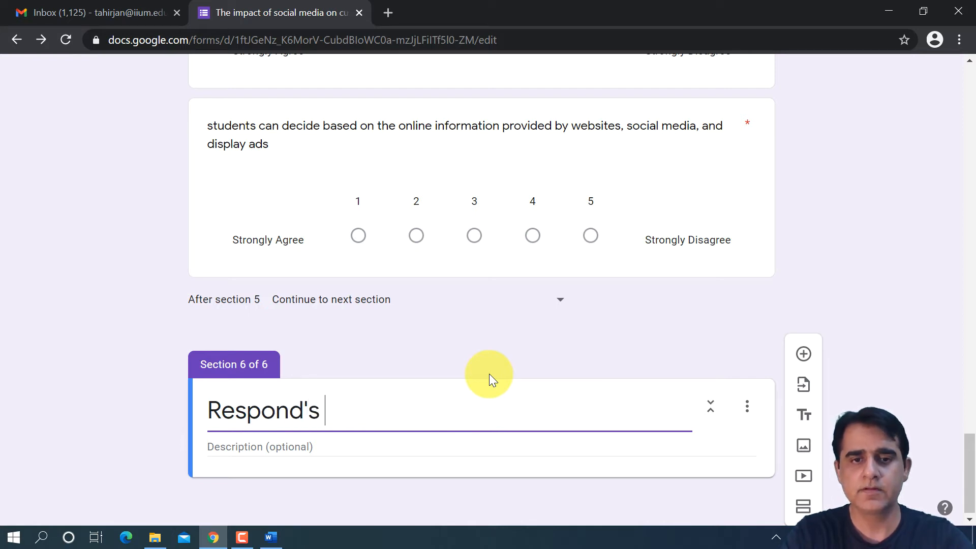
text(esponds' P)
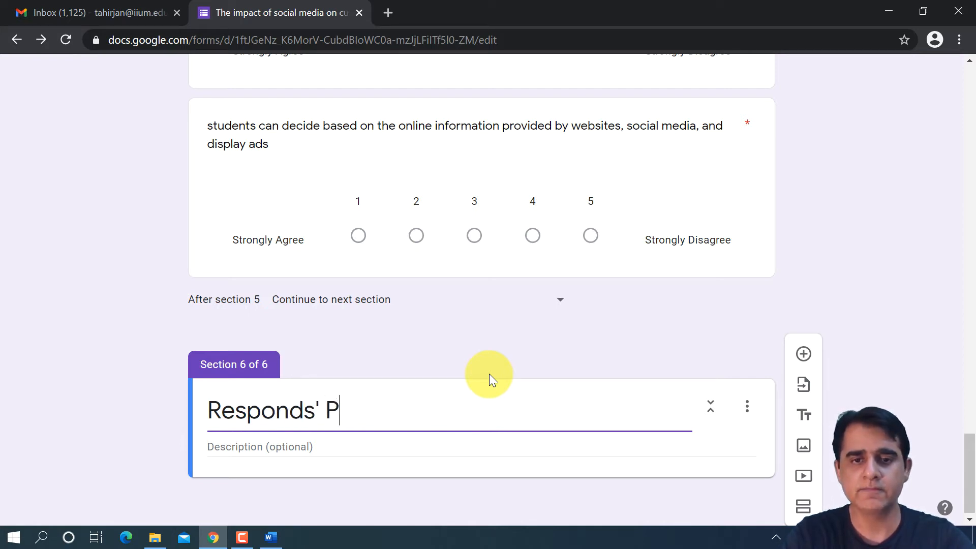
text(rofile / D)
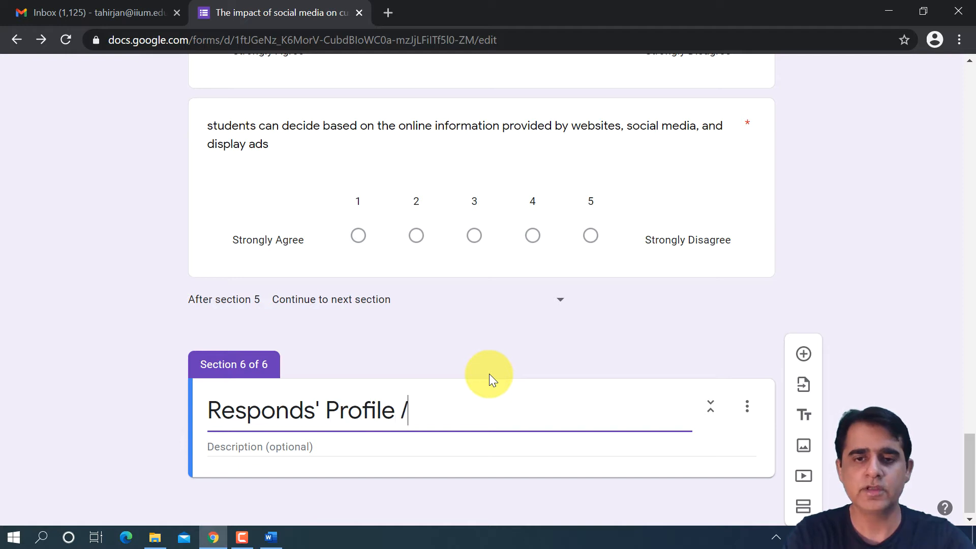
key(BackSpace)
text(Demogrpa)
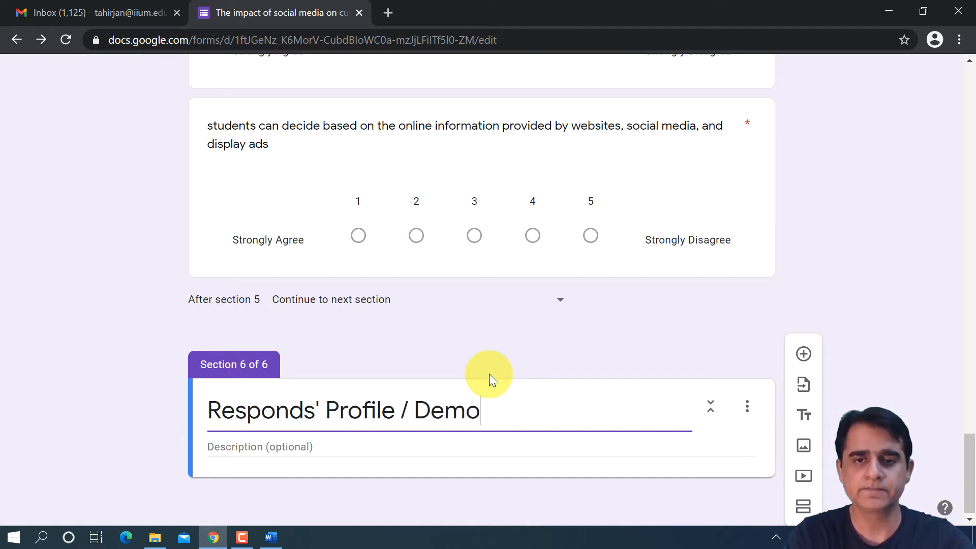
key(BackSpace)
key(BackSpace)
text(aphic)
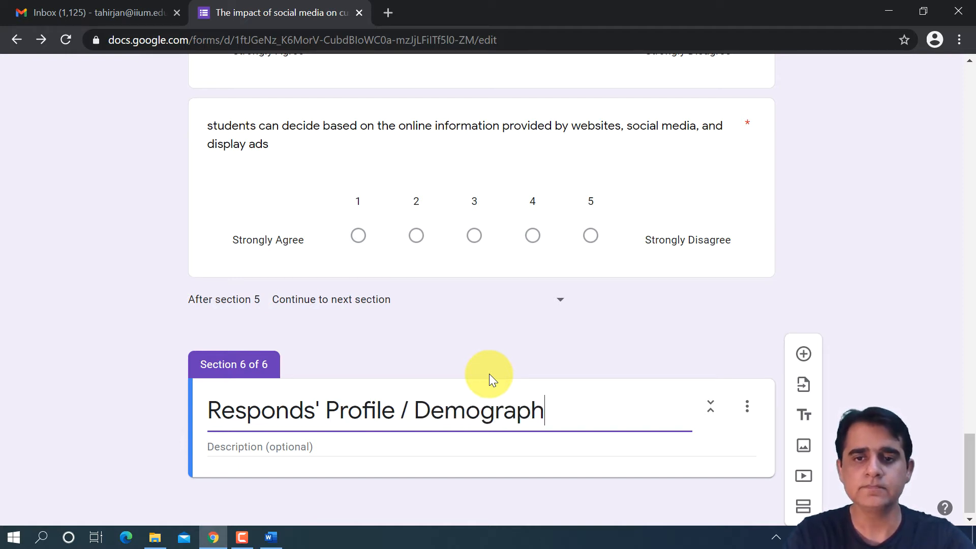
- Set the demographic section's description to "Tell us about you!" and add a blank question to the section
click(359, 440)
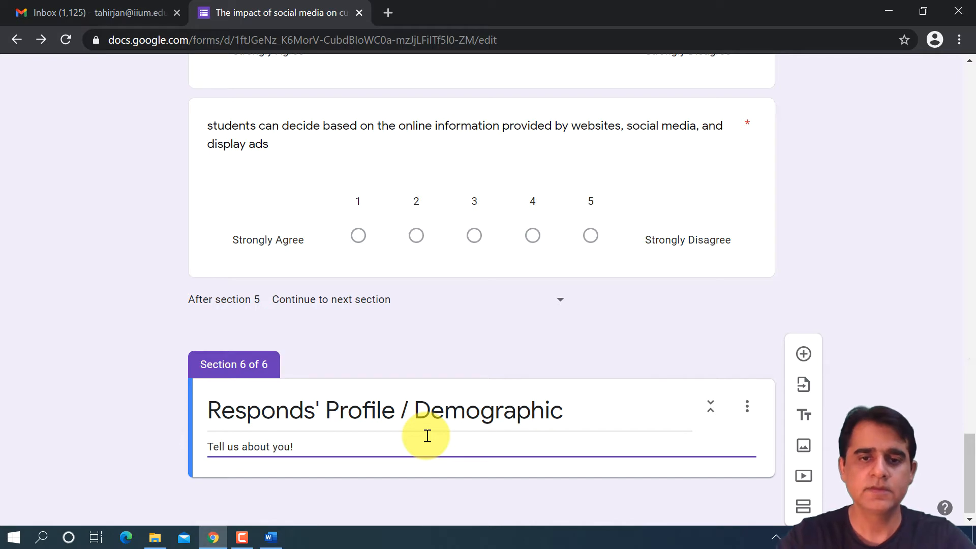
click(803, 354)
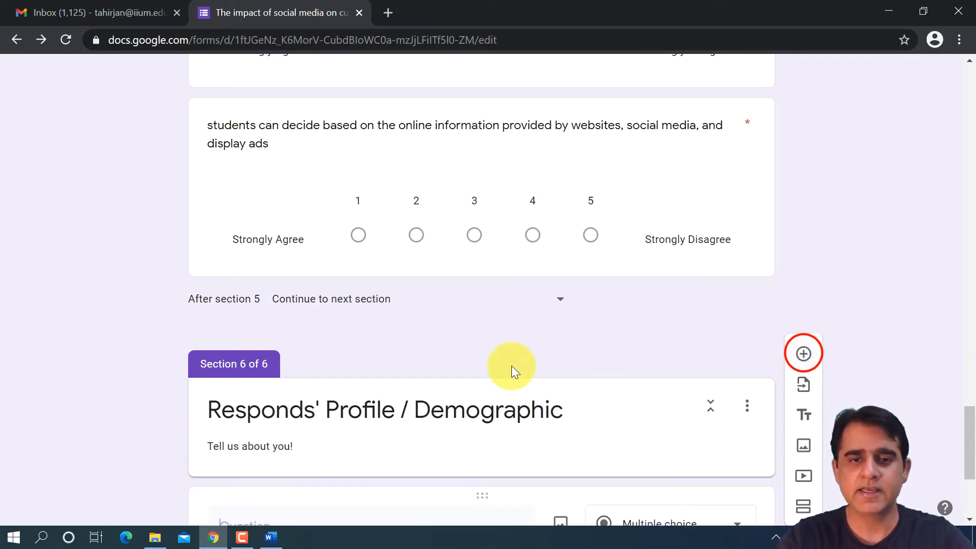
- Following Section E of the Word sample, title the new question "Gender" and give it the options Male and Female
click(278, 542)
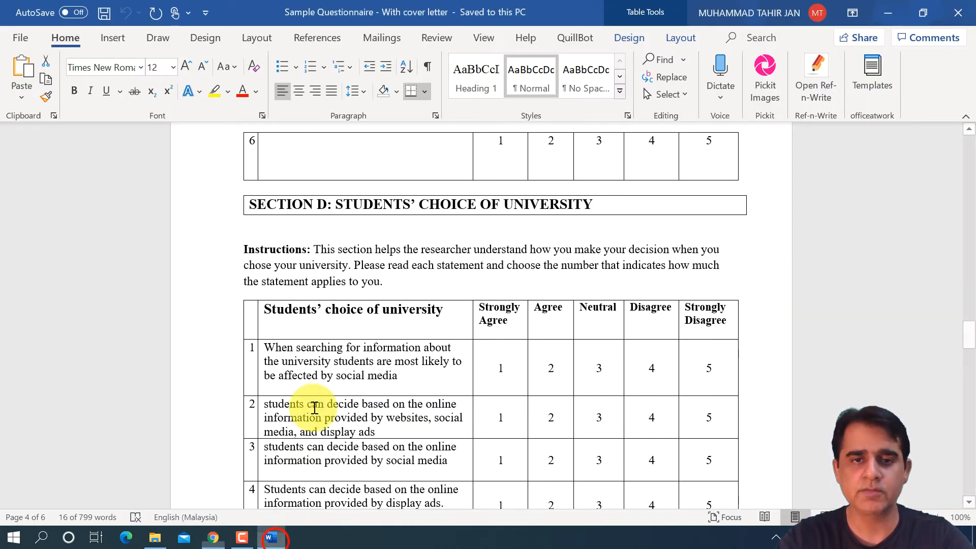
scroll(316, 414, down, 15)
scroll(320, 370, down, 8)
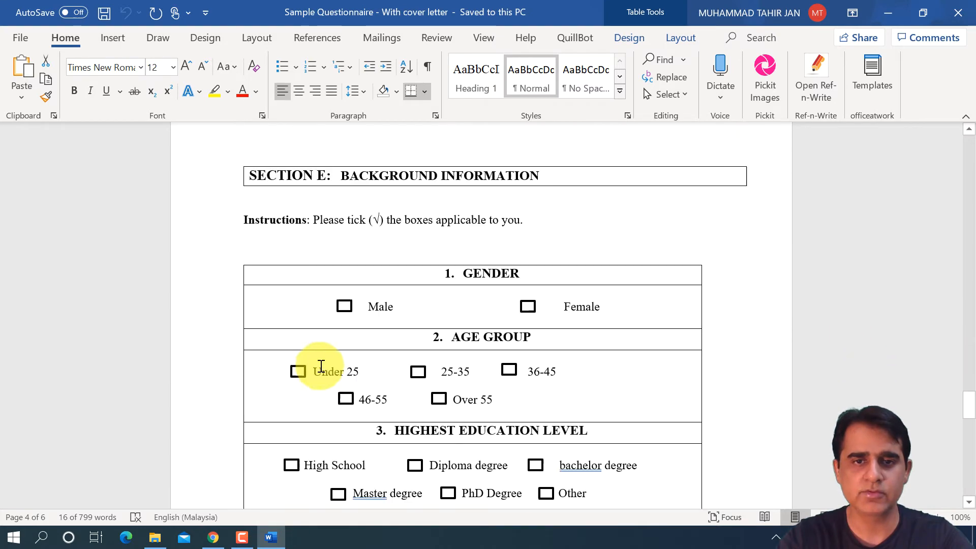
scroll(393, 312, up, 2)
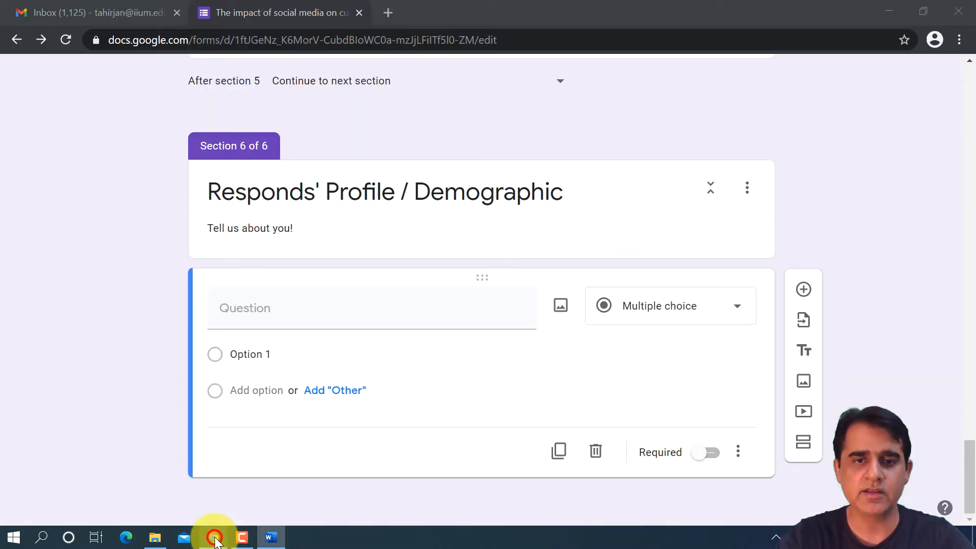
click(213, 537)
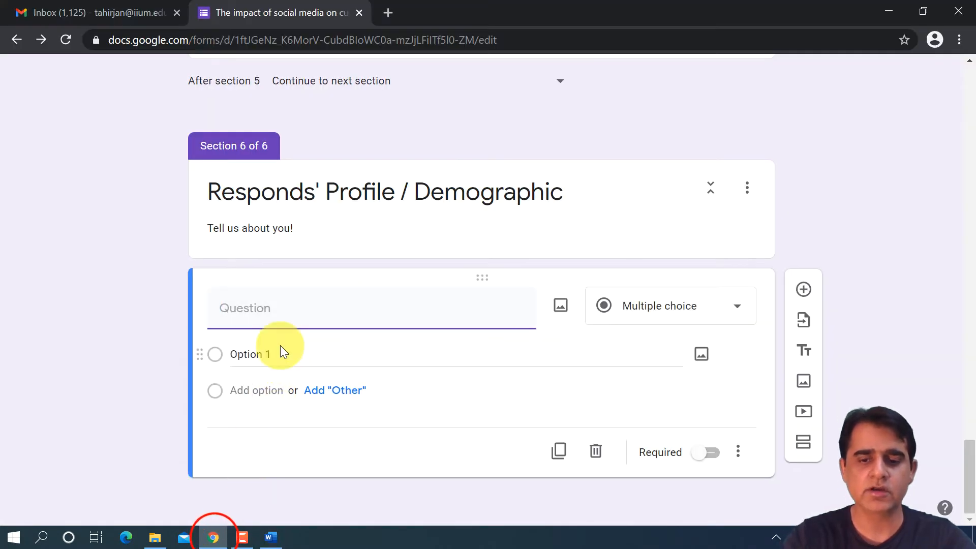
text(Gender)
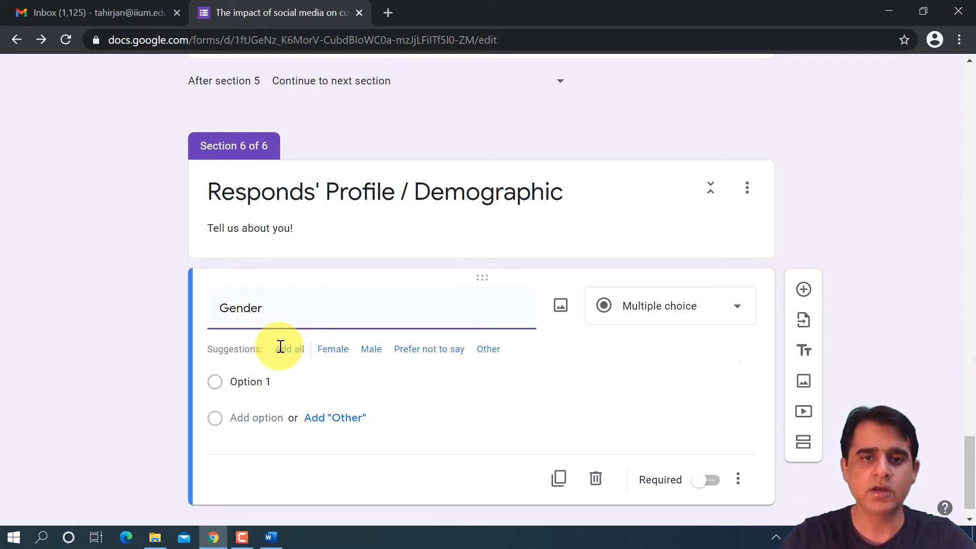
click(367, 351)
click(334, 350)
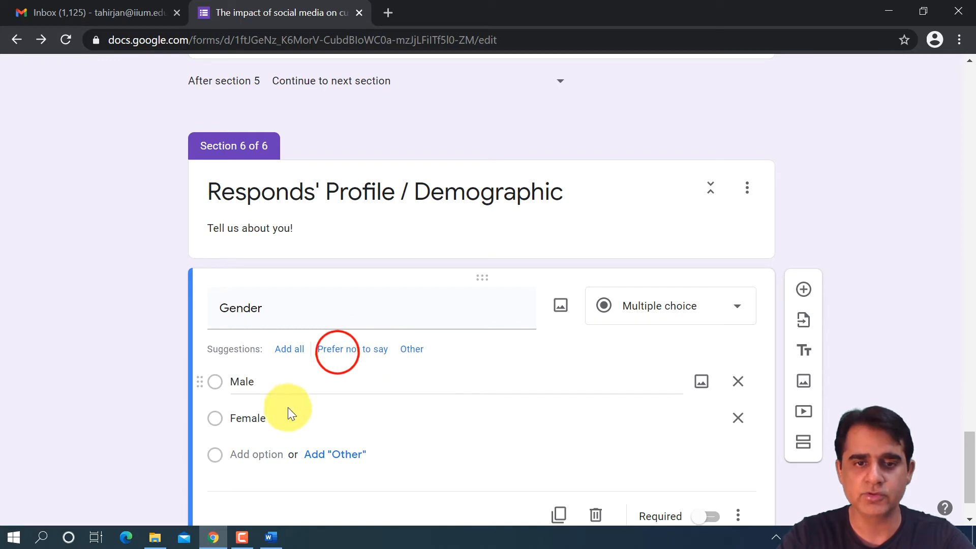
- Compare the Gender options with the Word sample and make the Gender question required
click(271, 538)
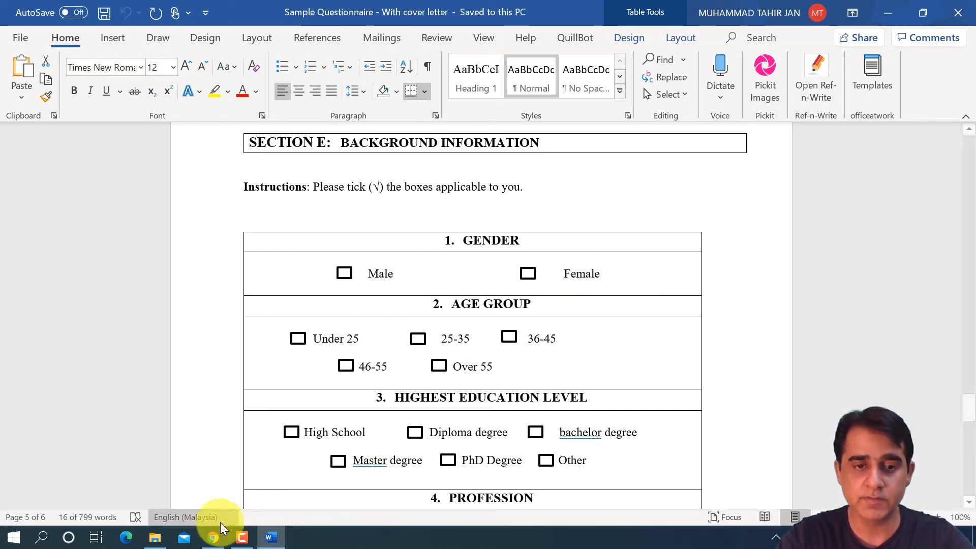
click(213, 537)
scroll(448, 346, down, 2)
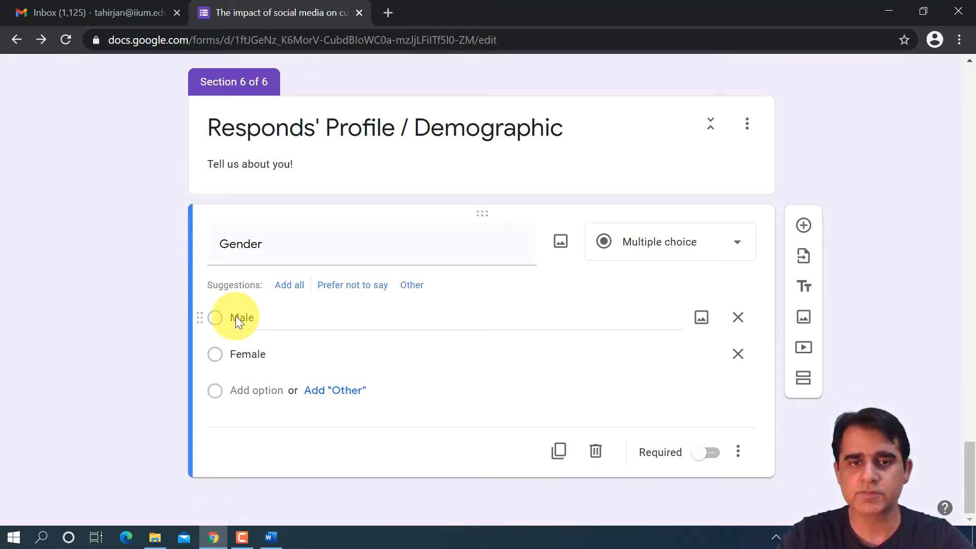
click(711, 453)
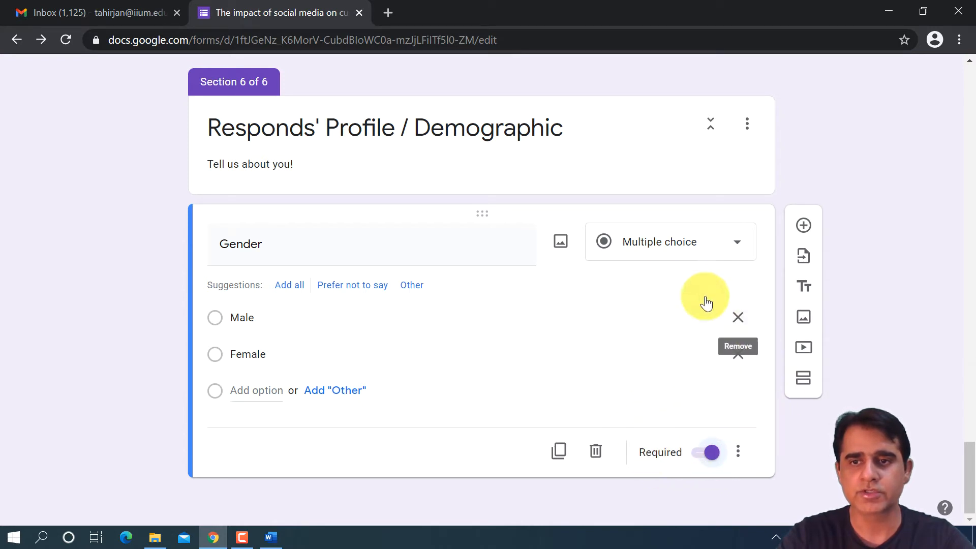
click(559, 451)
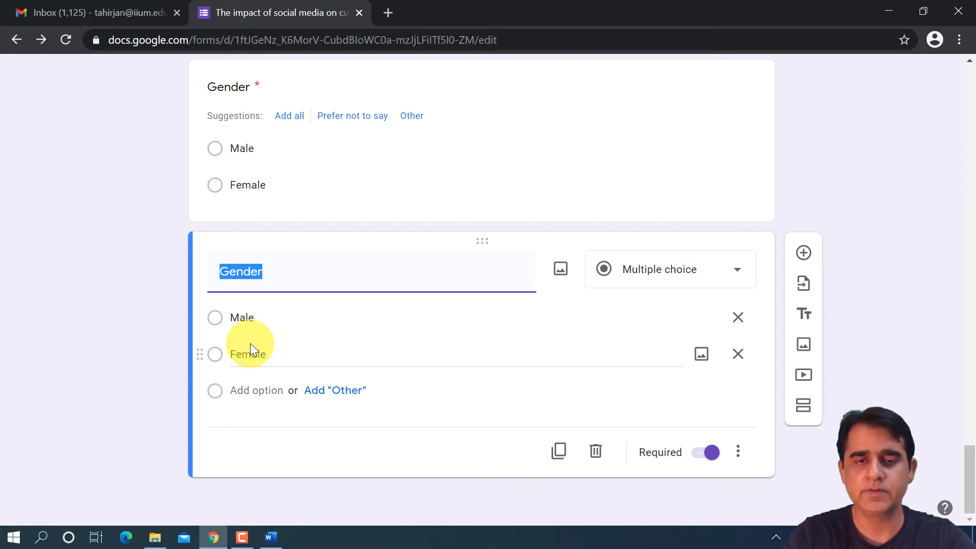
text(Agr)
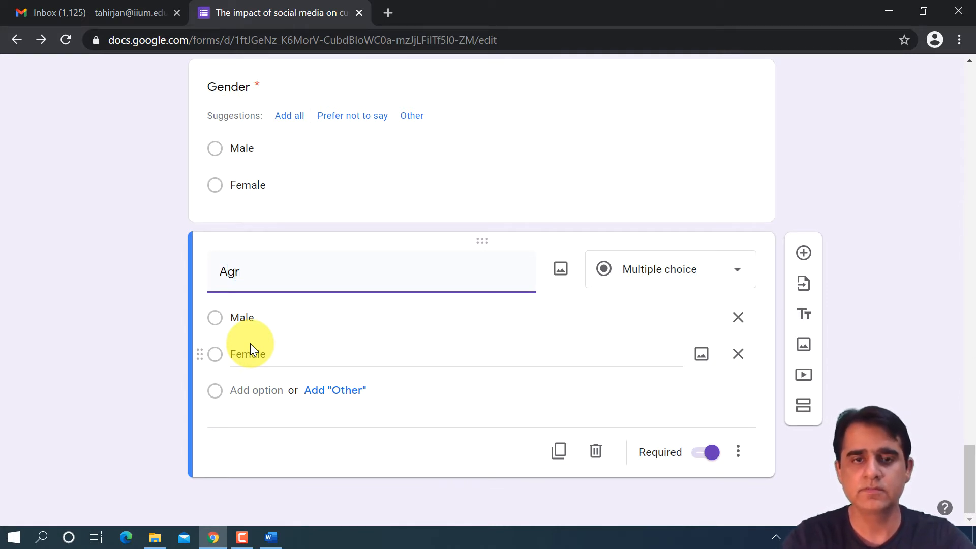
key(BackSpace)
text(e)
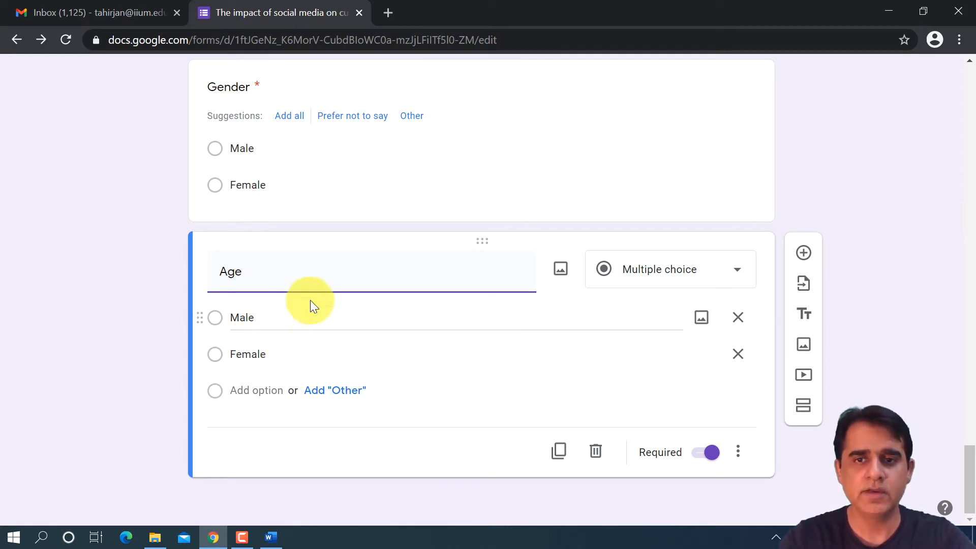
click(359, 308)
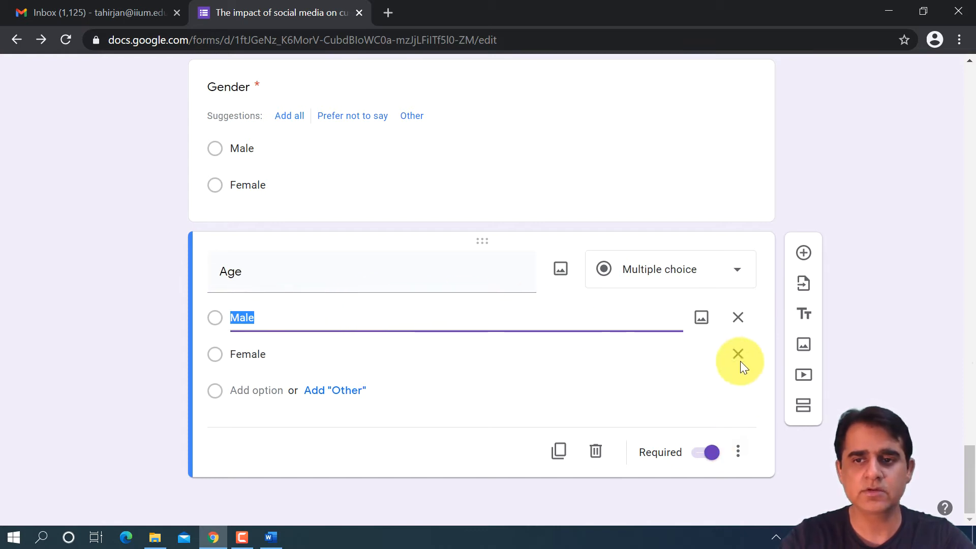
click(742, 447)
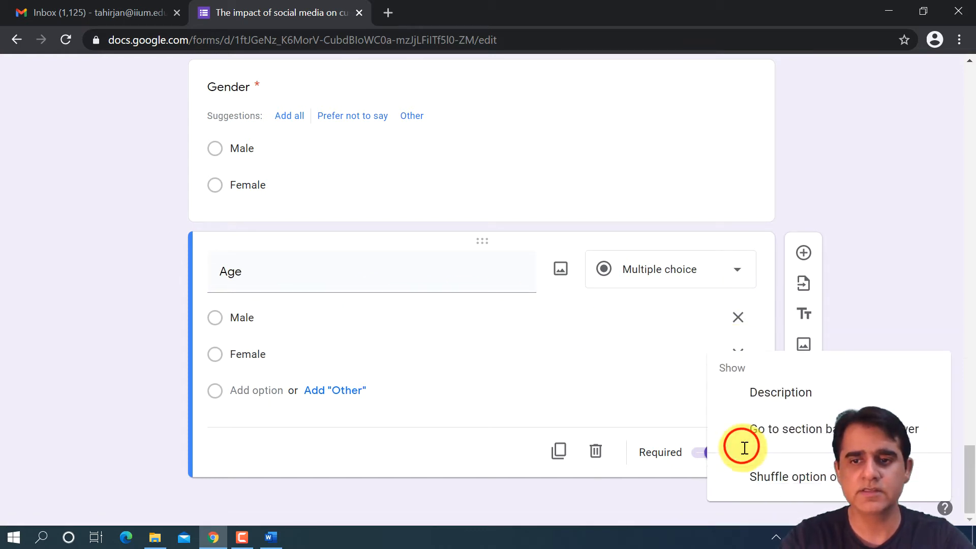
click(646, 504)
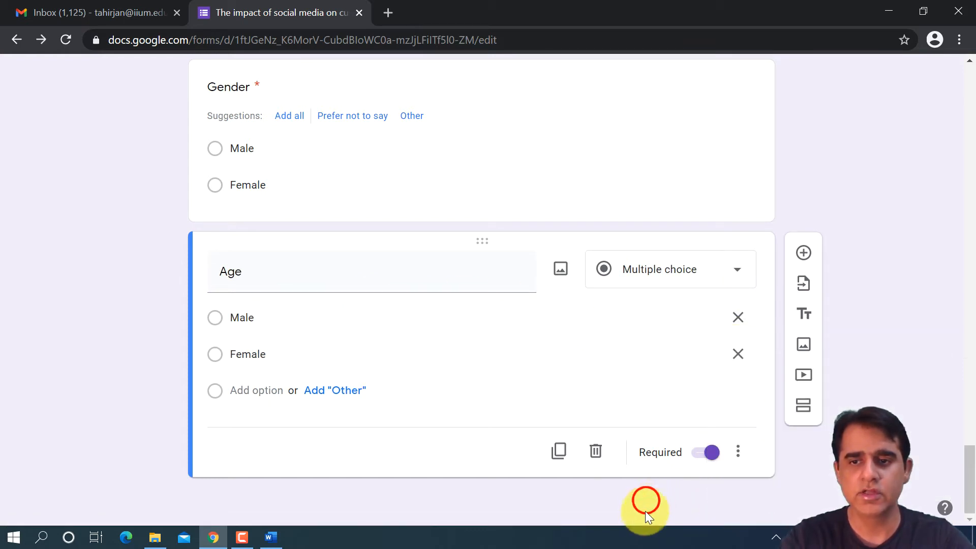
click(596, 451)
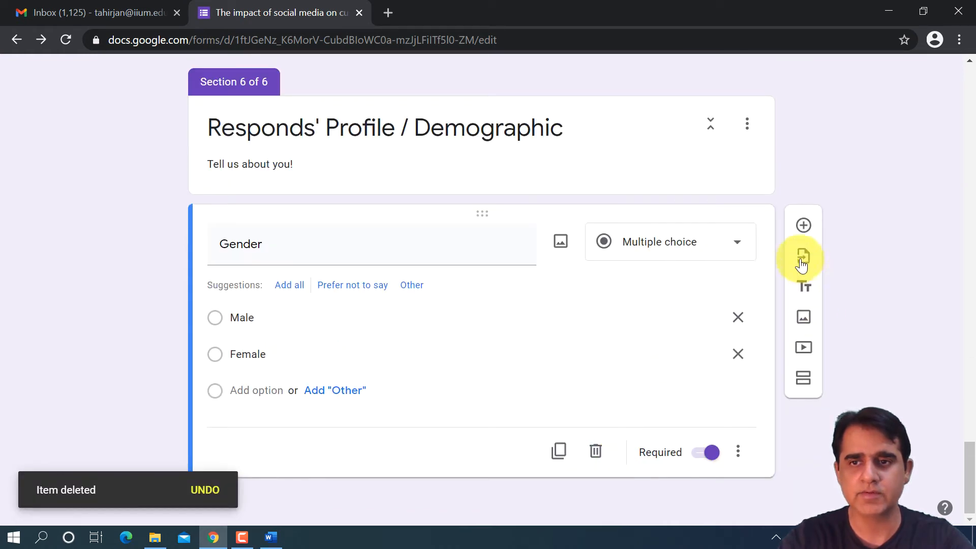
- Add a question titled "Age" below Gender, check the Word sample's age groups, and set the question type to Multiple choice
click(801, 223)
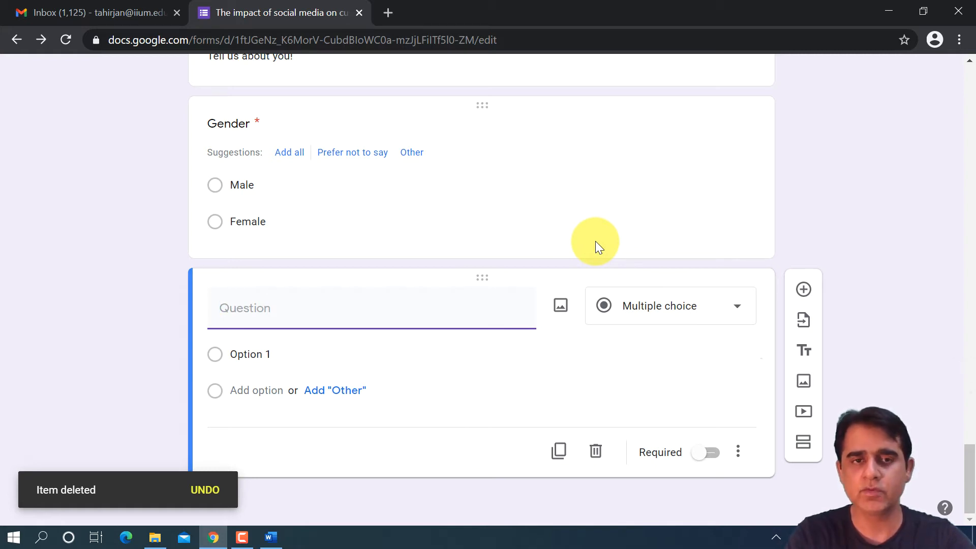
text(Agr)
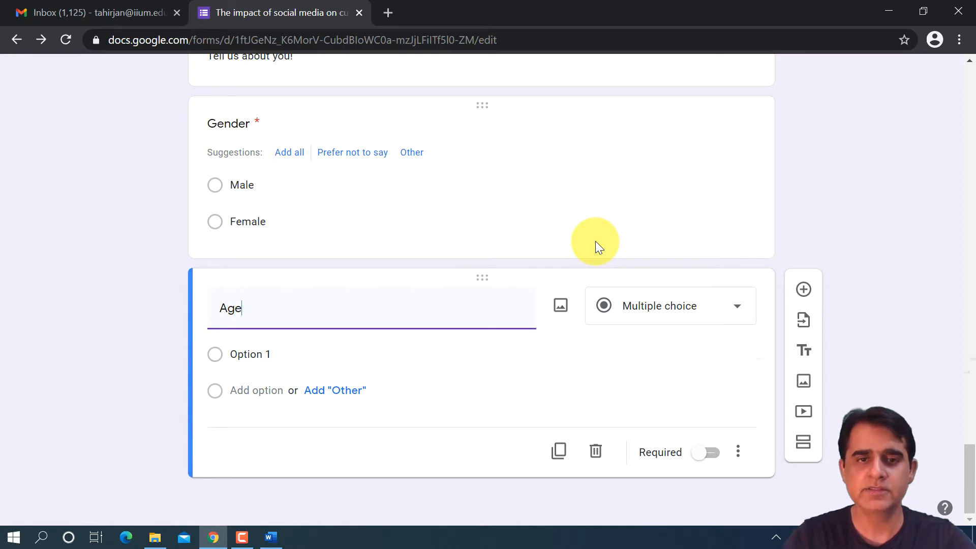
click(271, 537)
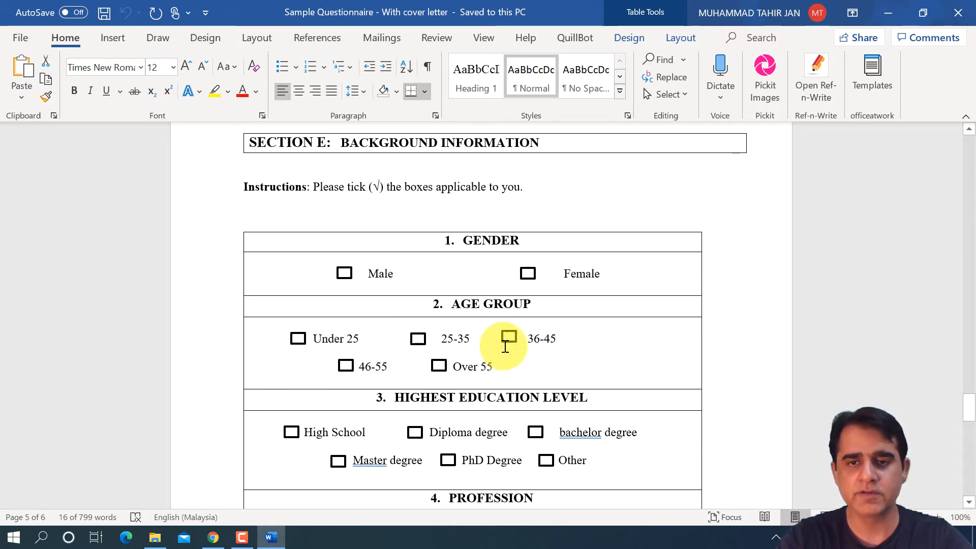
click(218, 538)
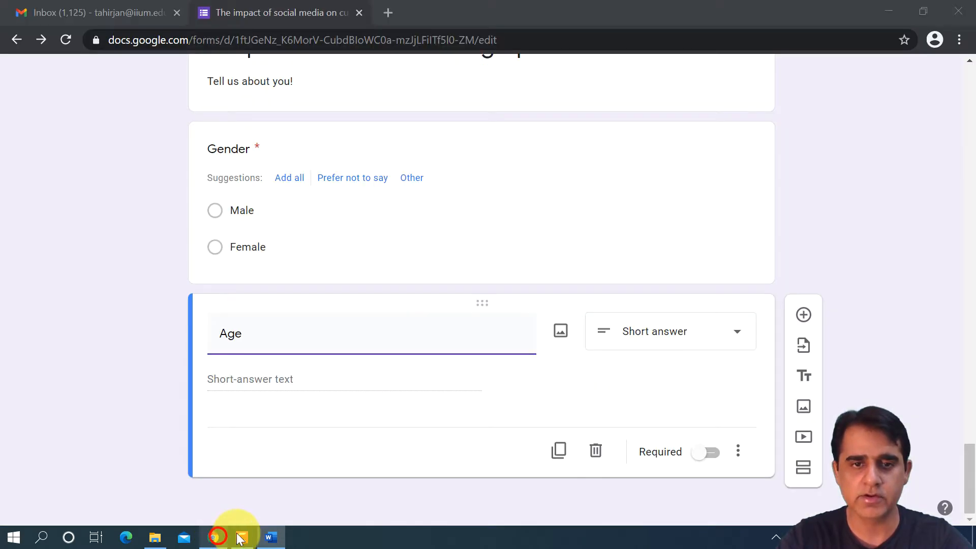
click(630, 335)
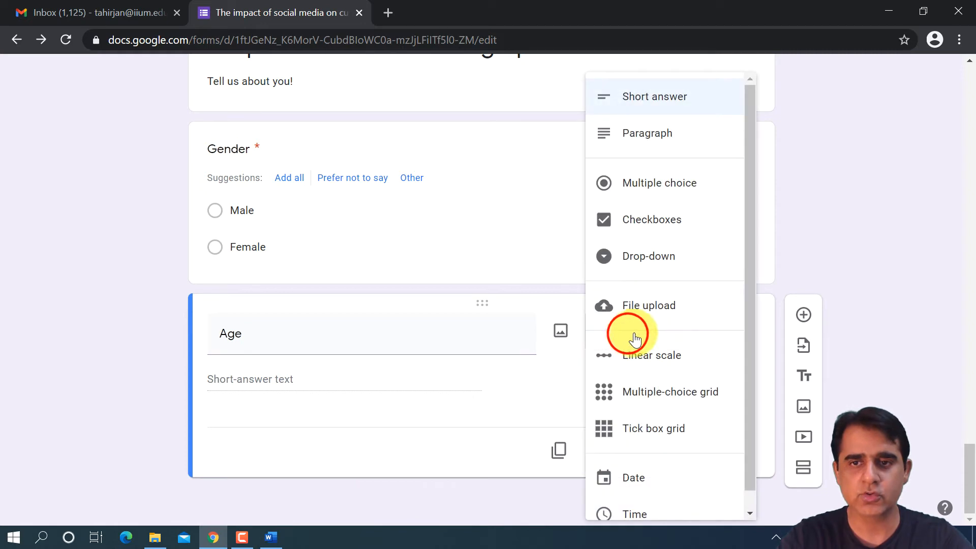
click(673, 181)
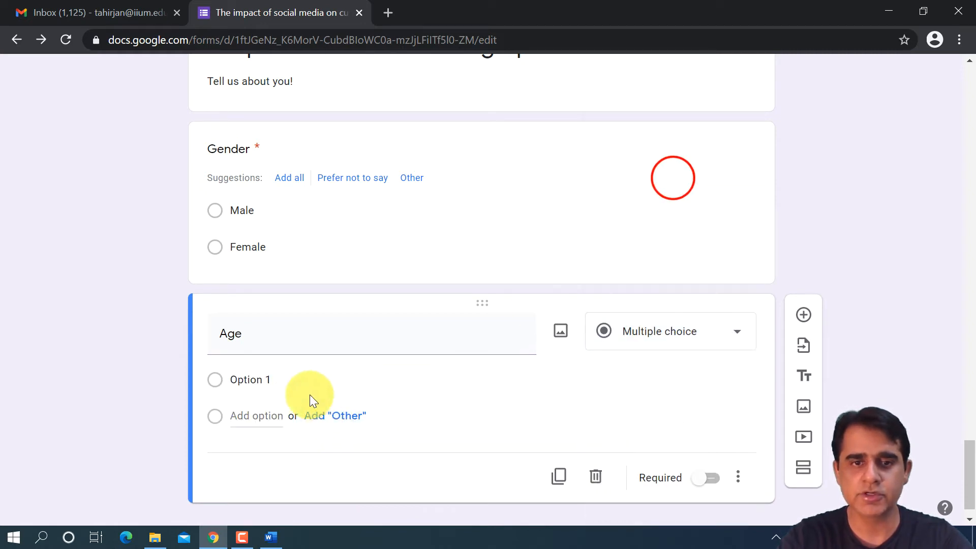
- Give the Age question four options: "Under 25", "25 - 35", "35 - 45" and "above 45"
click(252, 378)
text(Under 25)
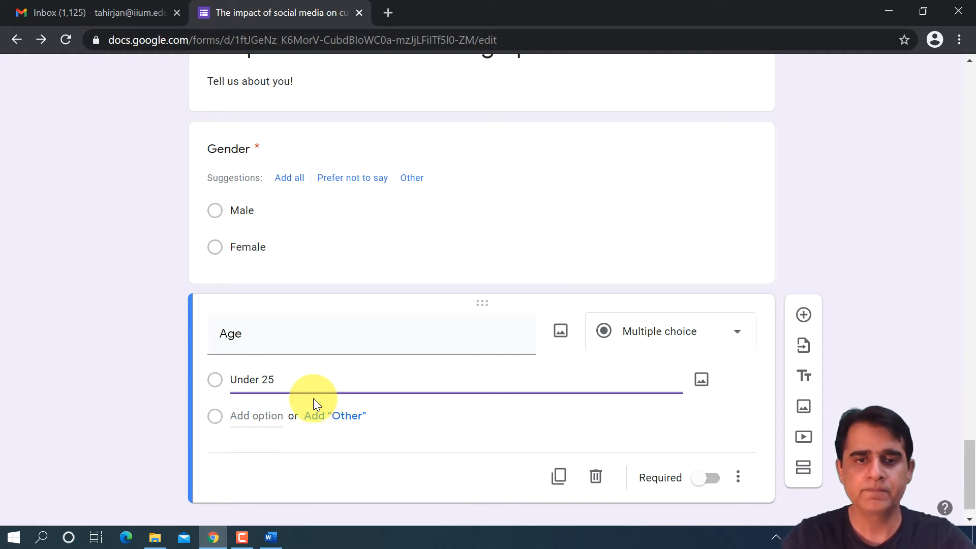
click(267, 415)
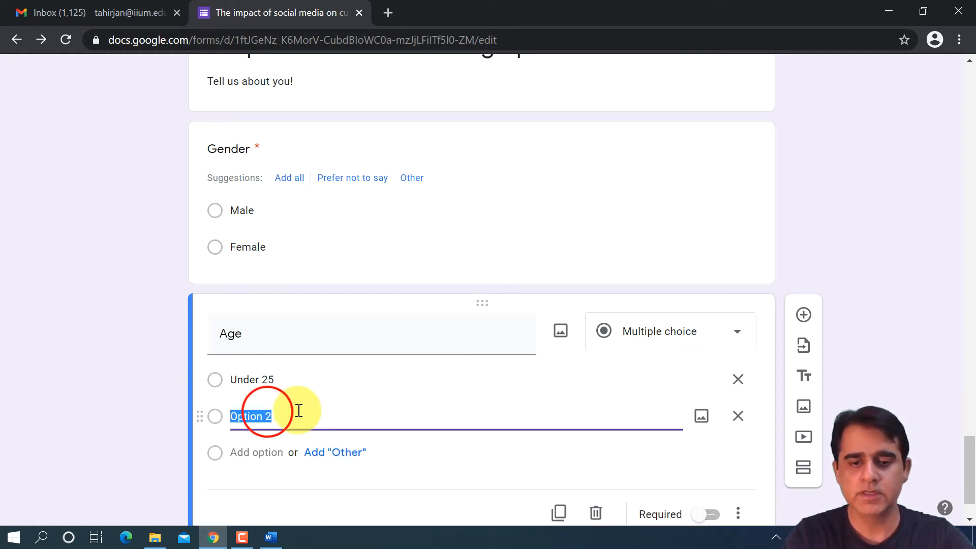
text(25 - 35)
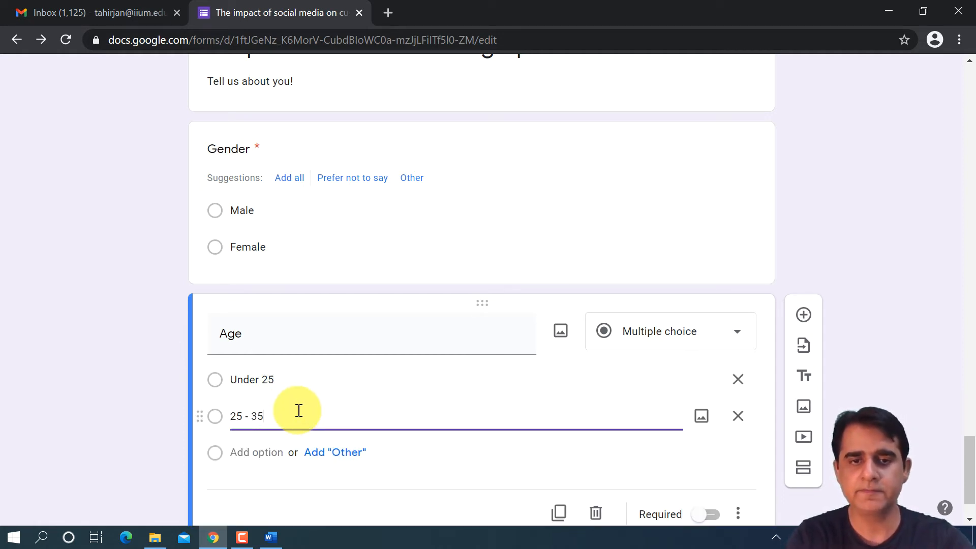
click(256, 447)
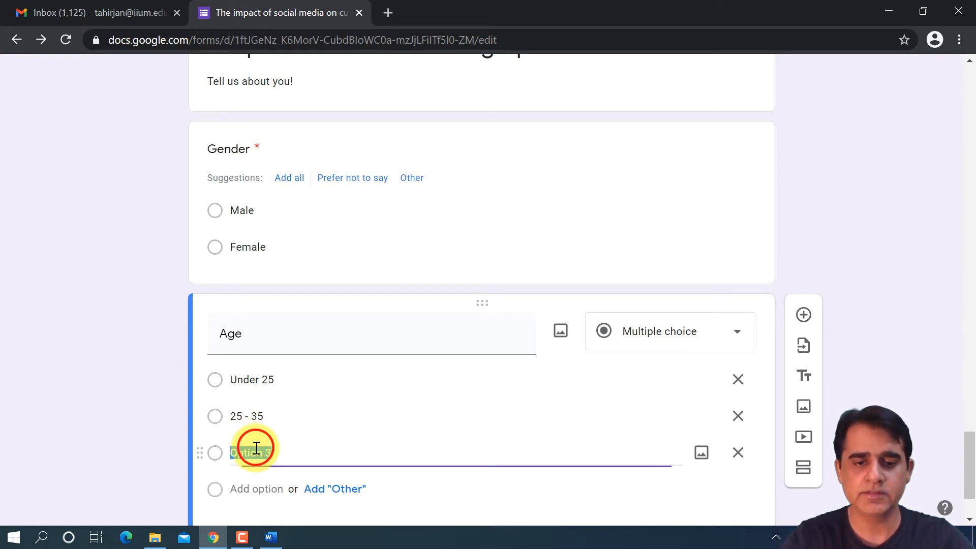
text(2)
text(35 -)
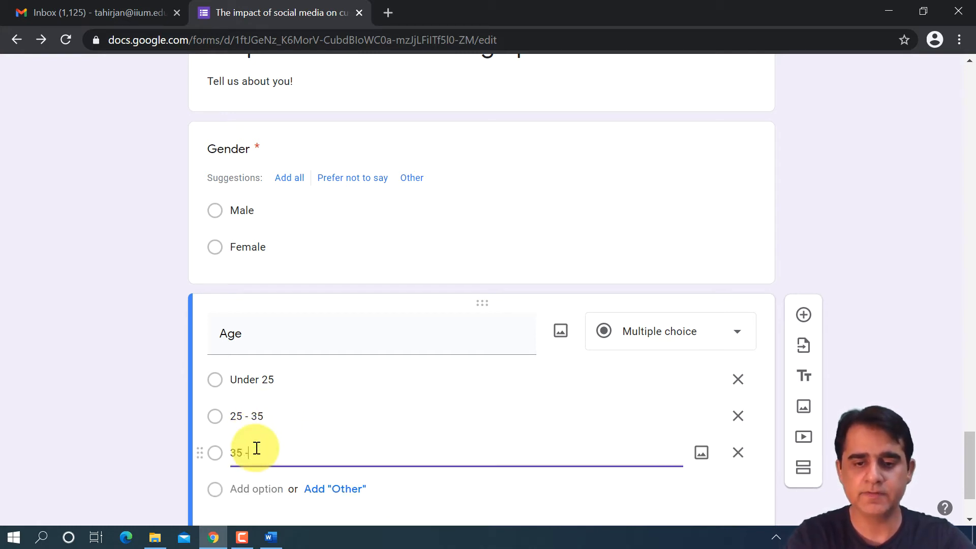
text(45)
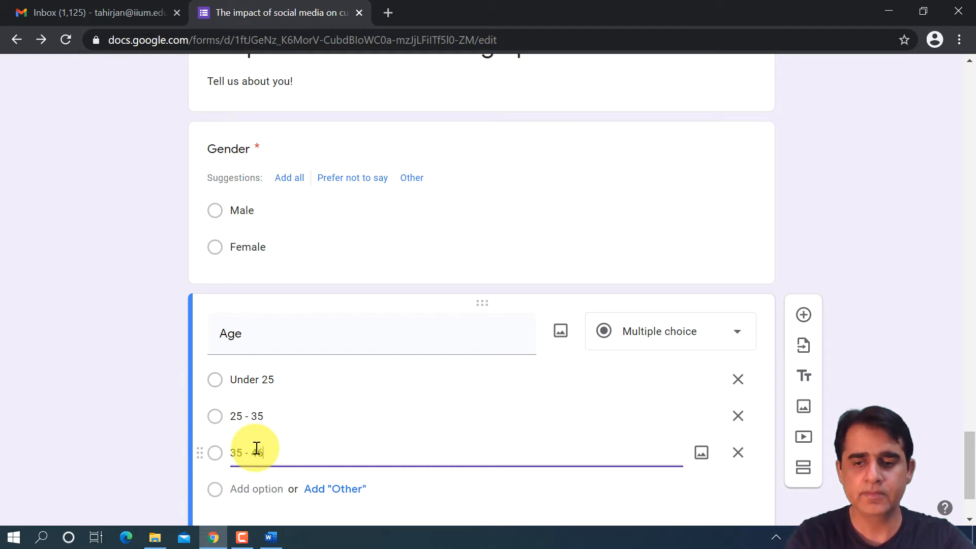
click(252, 483)
text(abov)
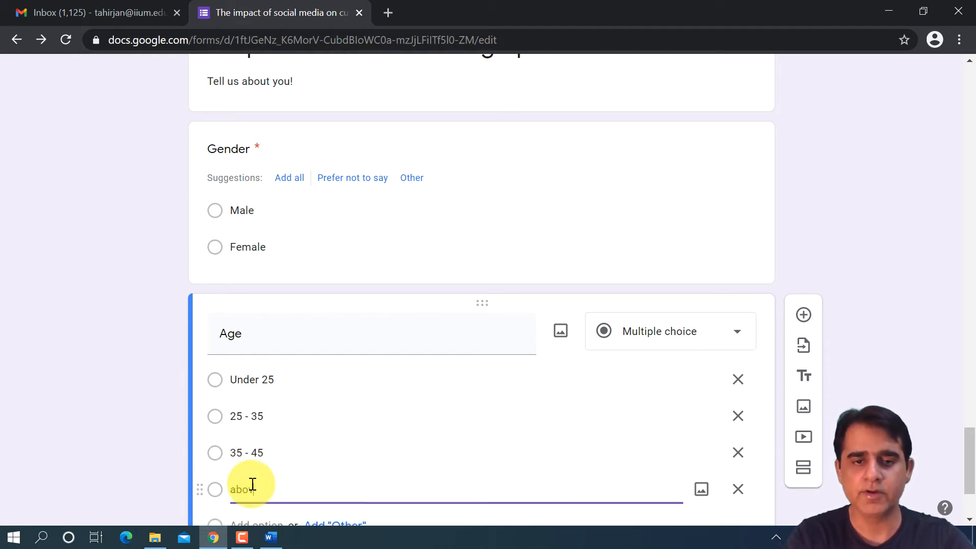
text(e 45)
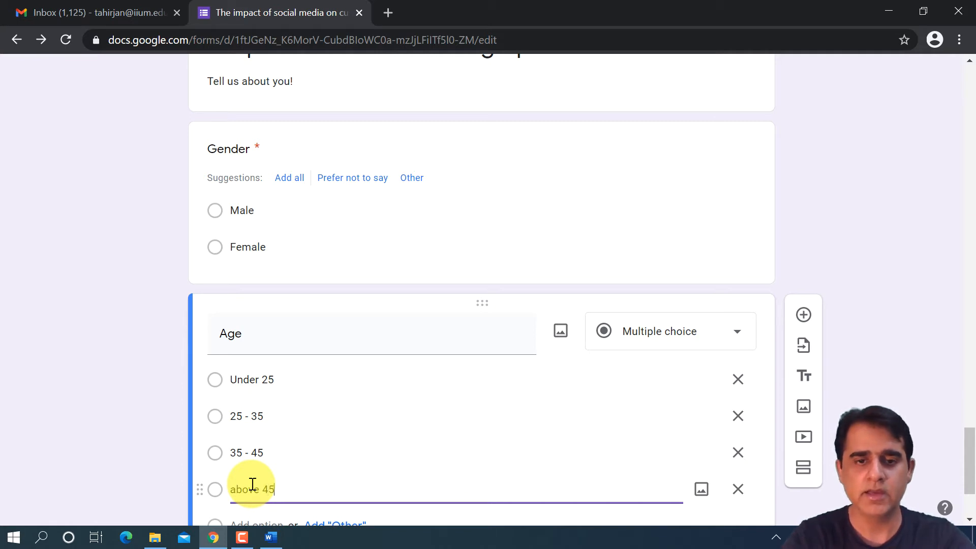
scroll(485, 383, down, 3)
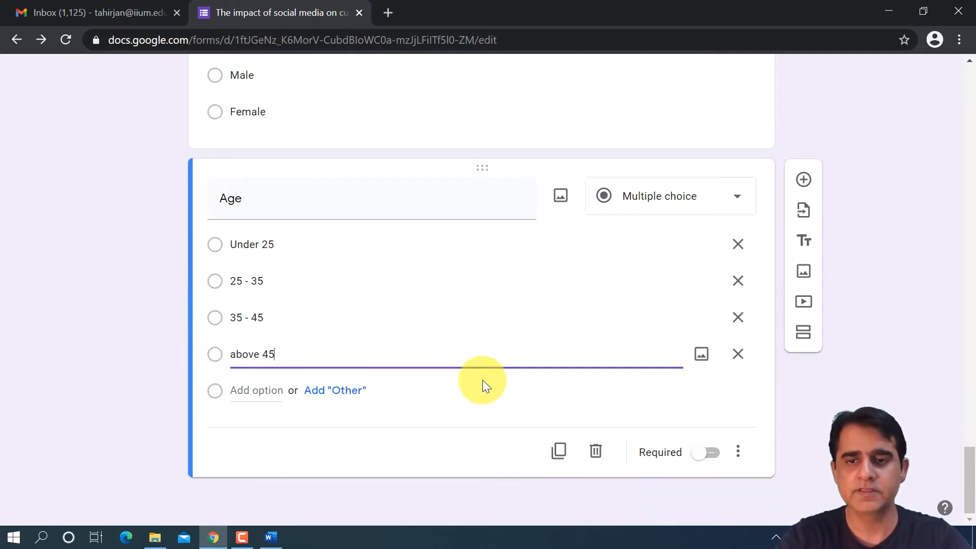
scroll(854, 373, up, 7)
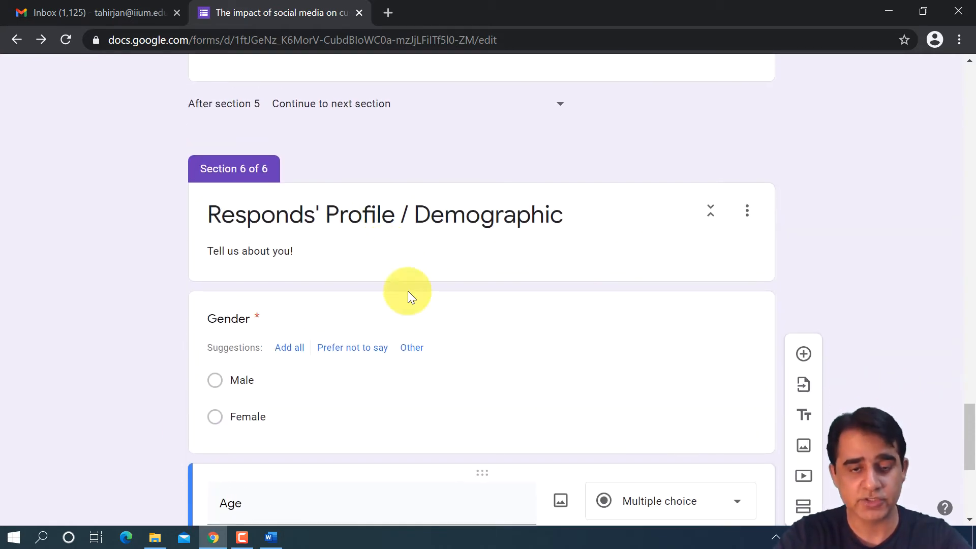
scroll(537, 333, down, 6)
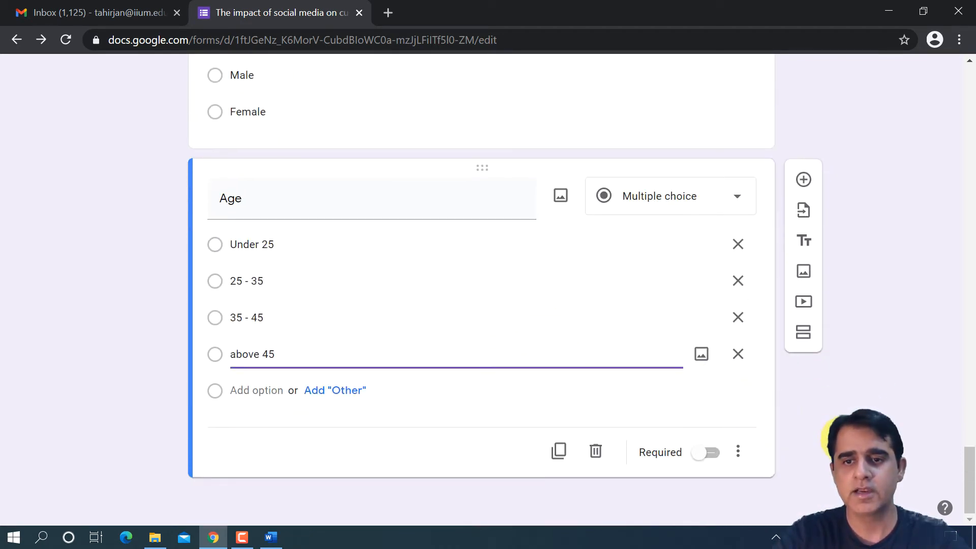
- Review the completed form from the Age question up to the form title and back
scroll(808, 432, up, 6)
scroll(793, 410, down, 6)
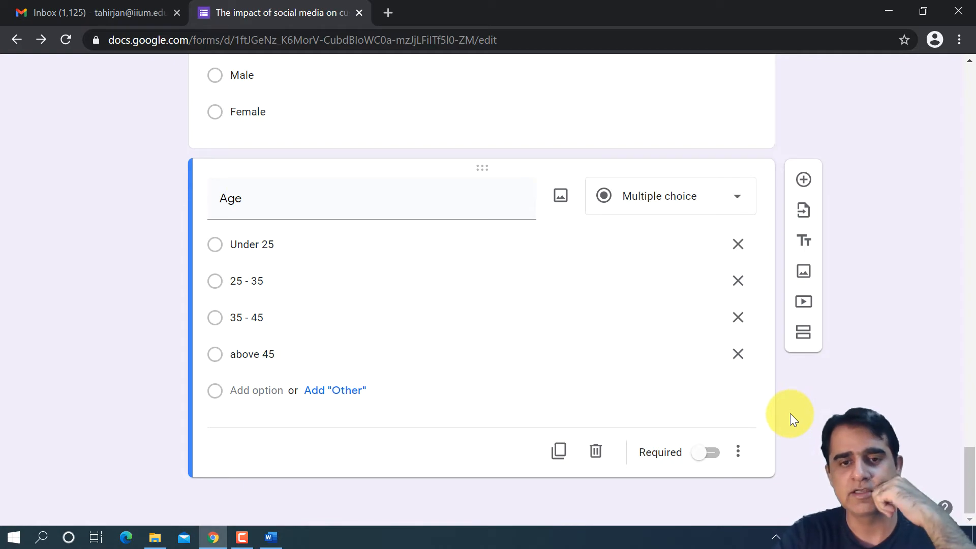
scroll(788, 416, up, 15)
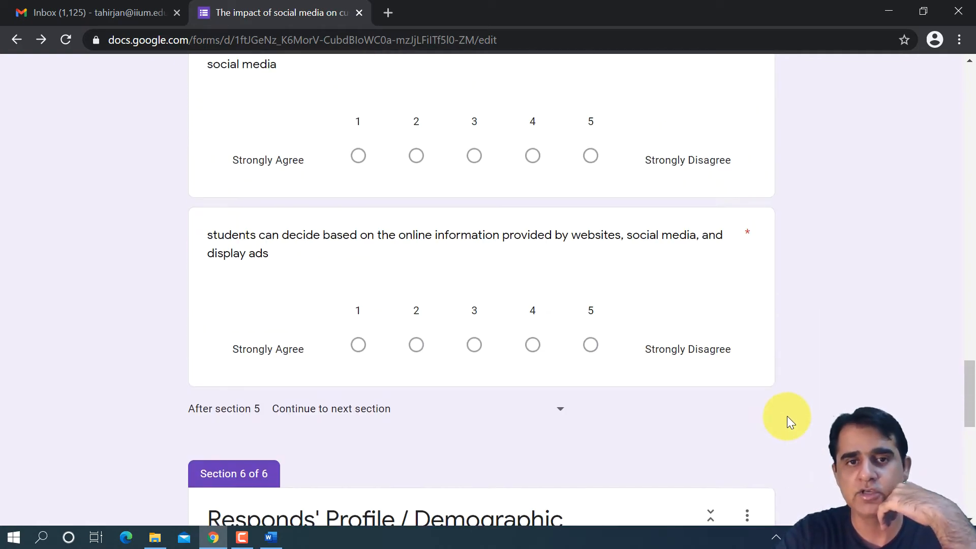
scroll(787, 416, up, 20)
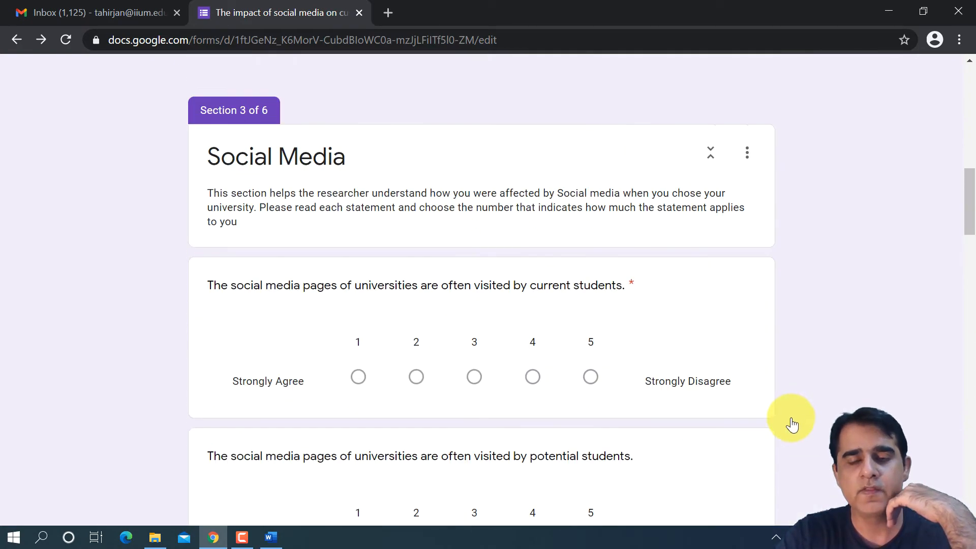
scroll(795, 423, up, 12)
scroll(794, 423, down, 13)
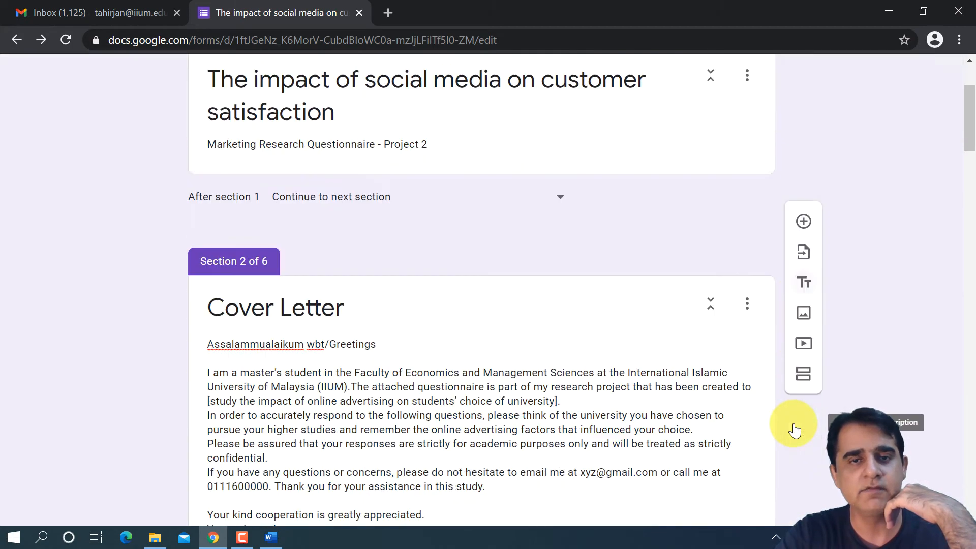
scroll(795, 422, down, 20)
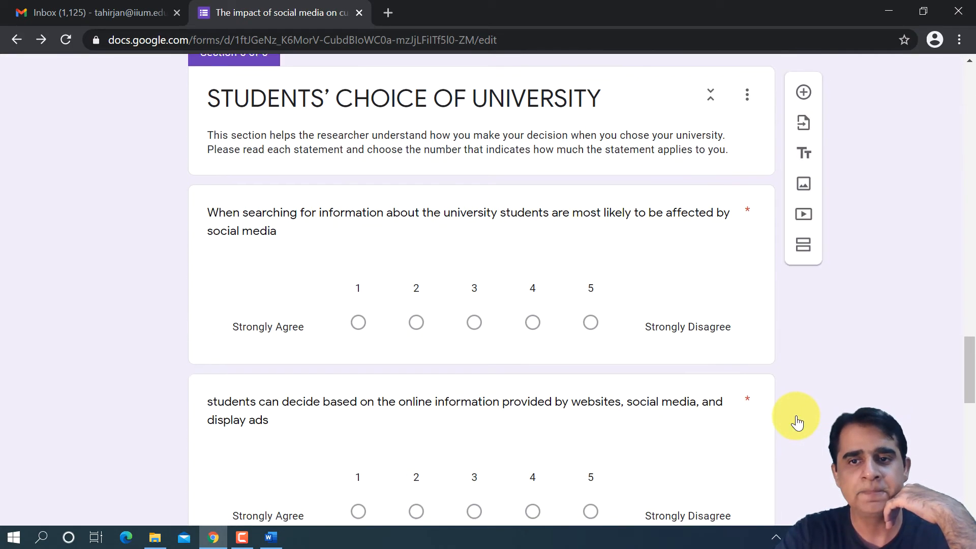
scroll(797, 421, down, 7)
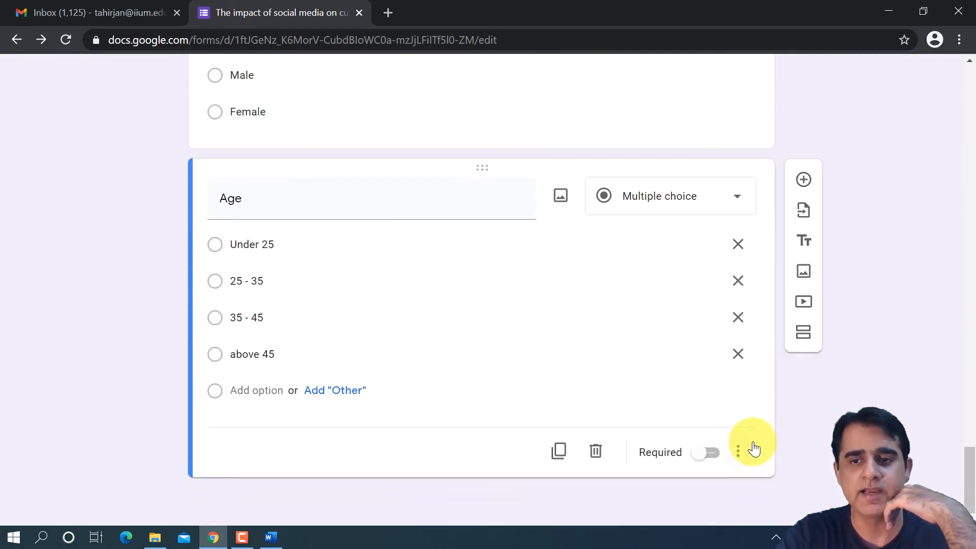
- Make the Age question required and add a new section titled "Thank You" after it
click(713, 453)
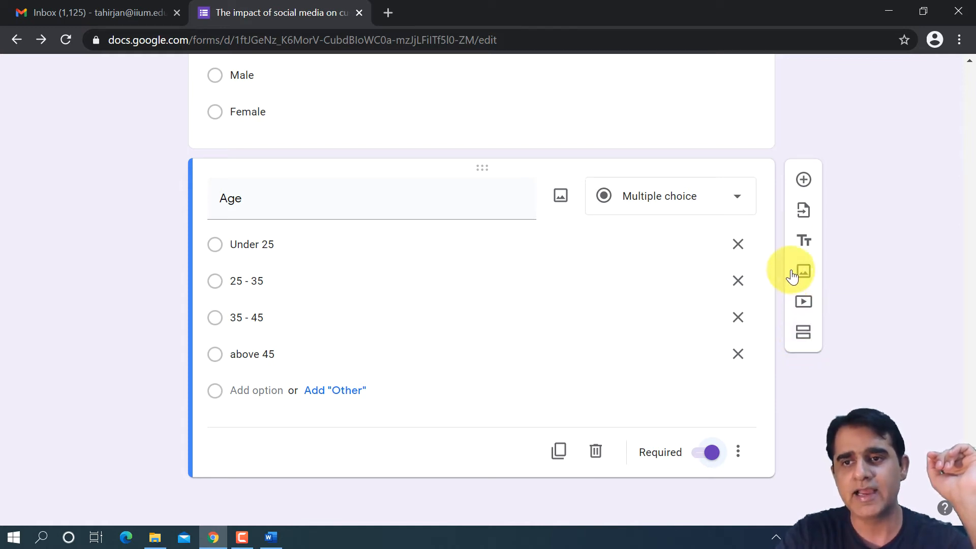
click(803, 330)
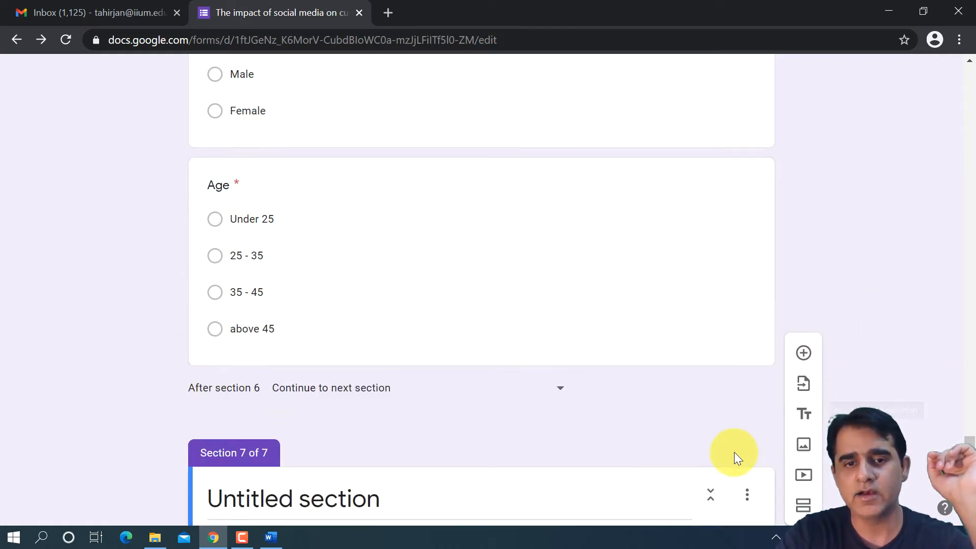
click(415, 400)
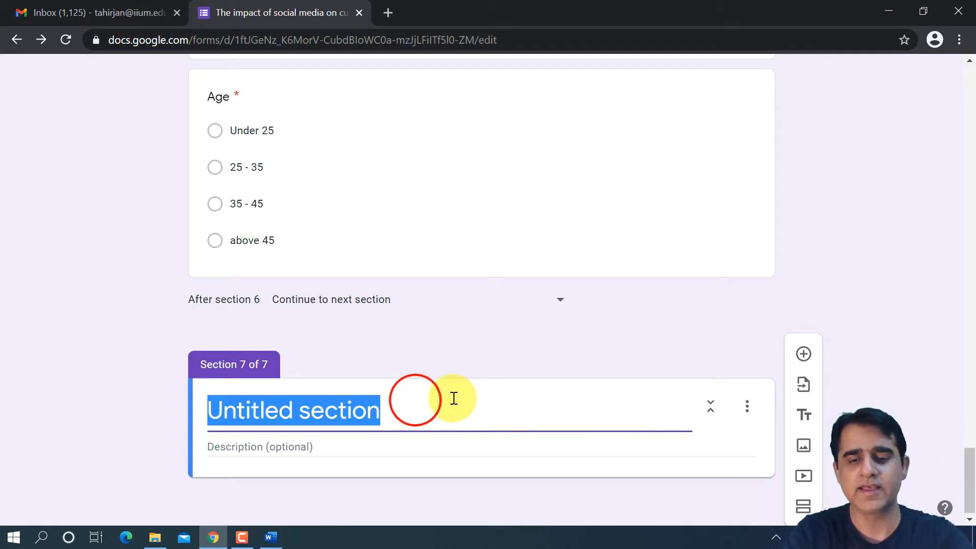
text(Thank You)
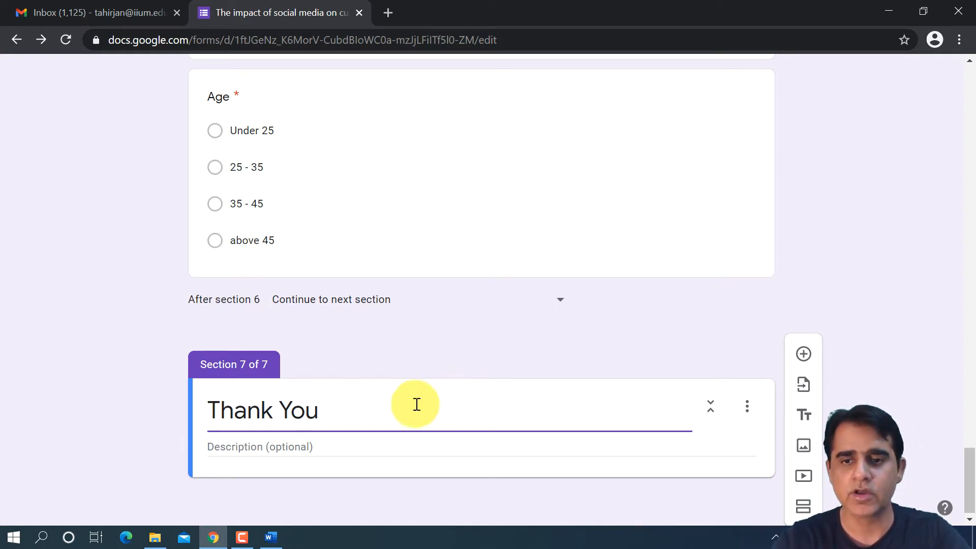
click(704, 318)
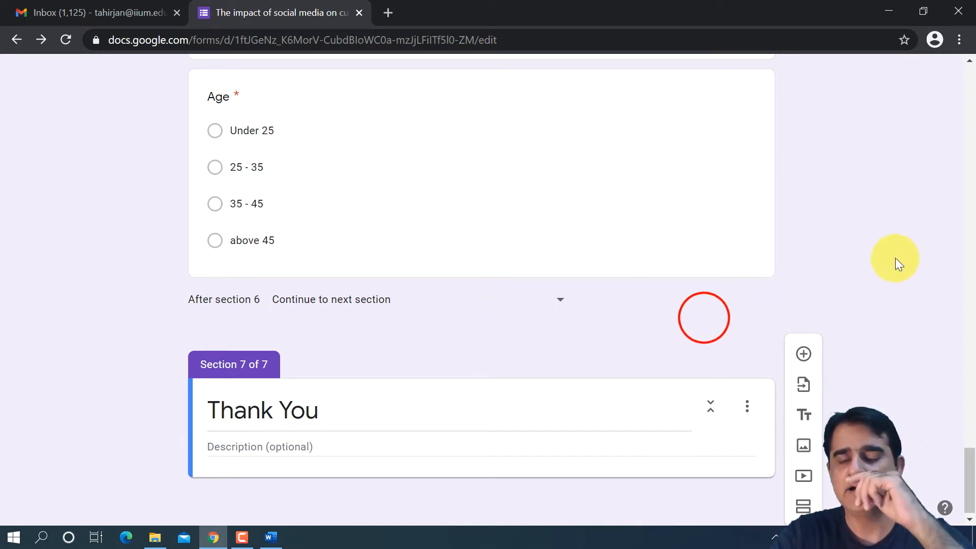
click(828, 294)
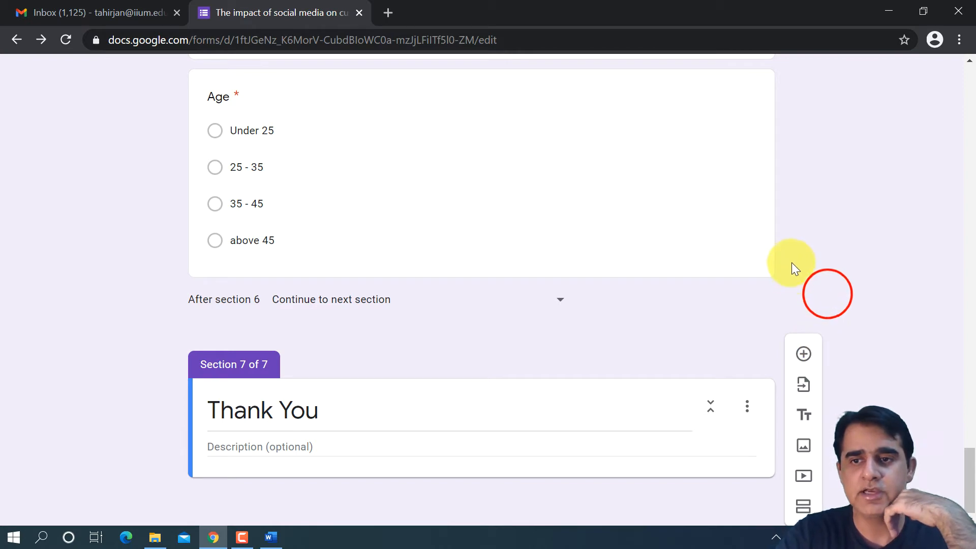
- Reopen the Age question and examine its additional options, leaving them unapplied
scroll(731, 305, up, 3)
scroll(731, 305, down, 3)
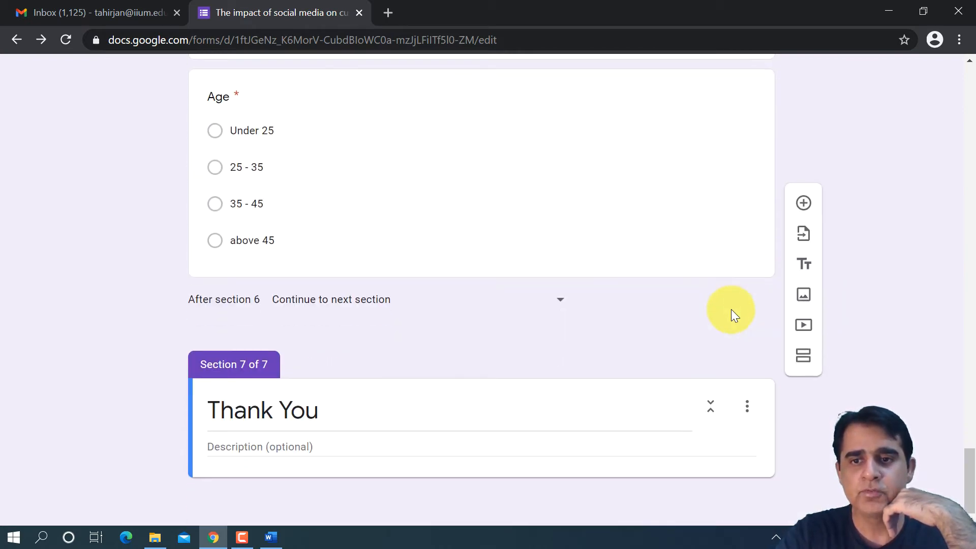
scroll(709, 310, up, 4)
click(712, 342)
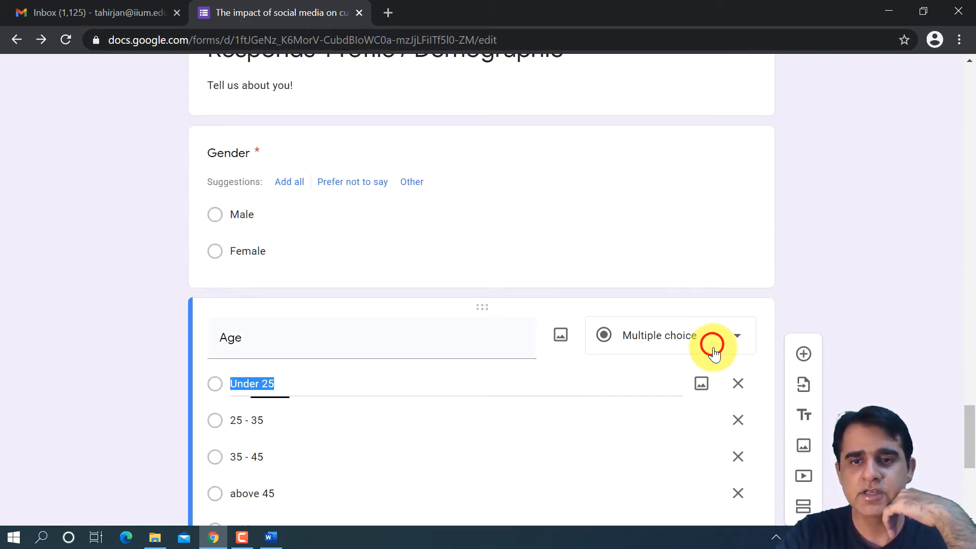
scroll(693, 361, down, 4)
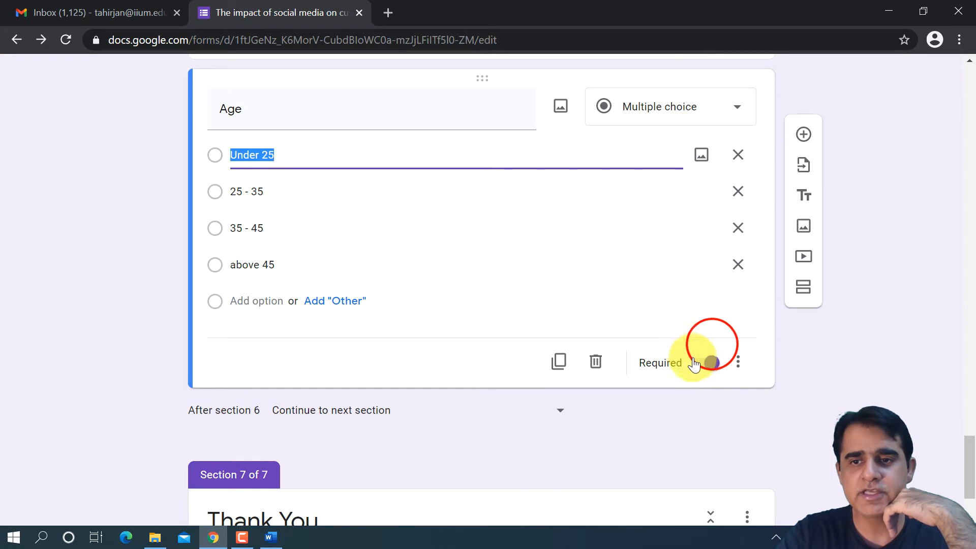
click(740, 366)
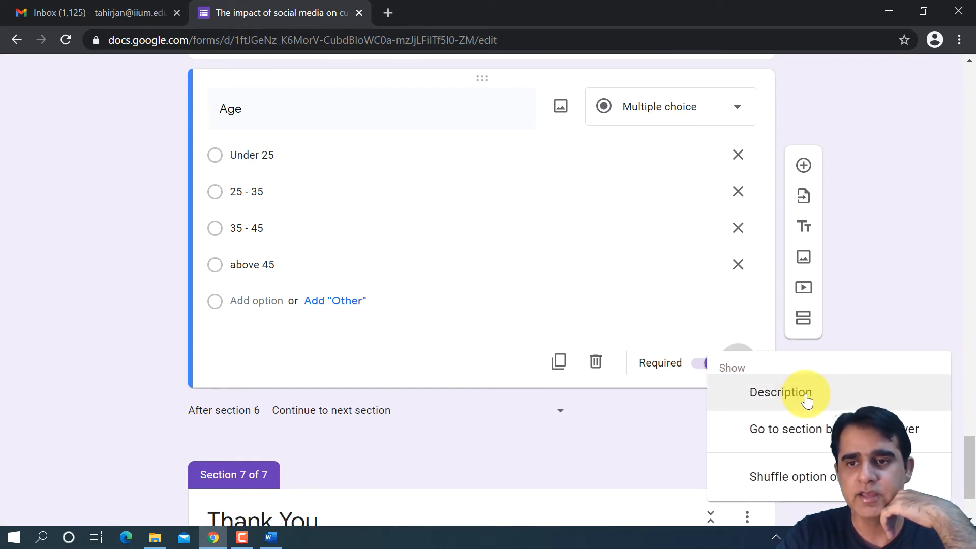
click(649, 450)
- Review the form's earlier sections, moving back from the demographic section through the Websites section
scroll(636, 408, up, 5)
scroll(637, 406, up, 4)
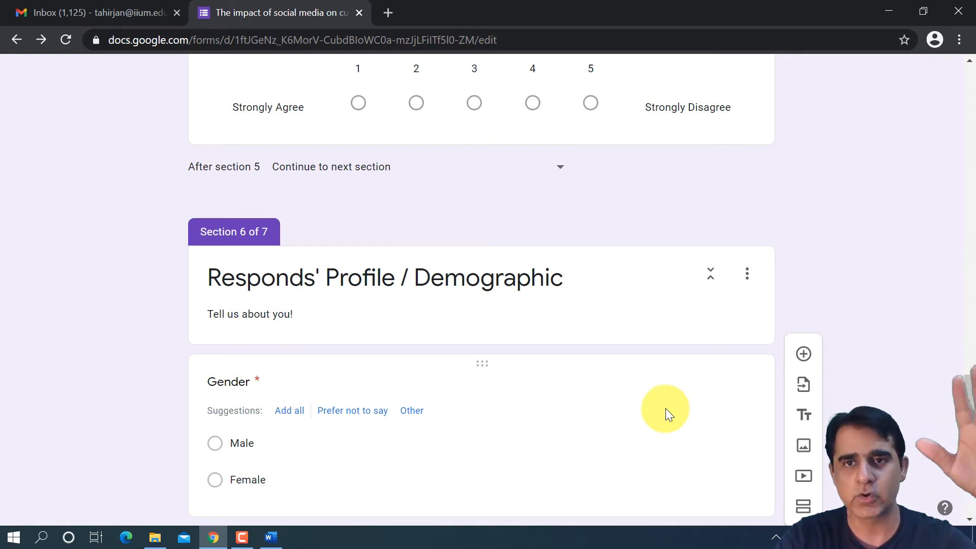
scroll(665, 405, up, 10)
scroll(663, 387, up, 20)
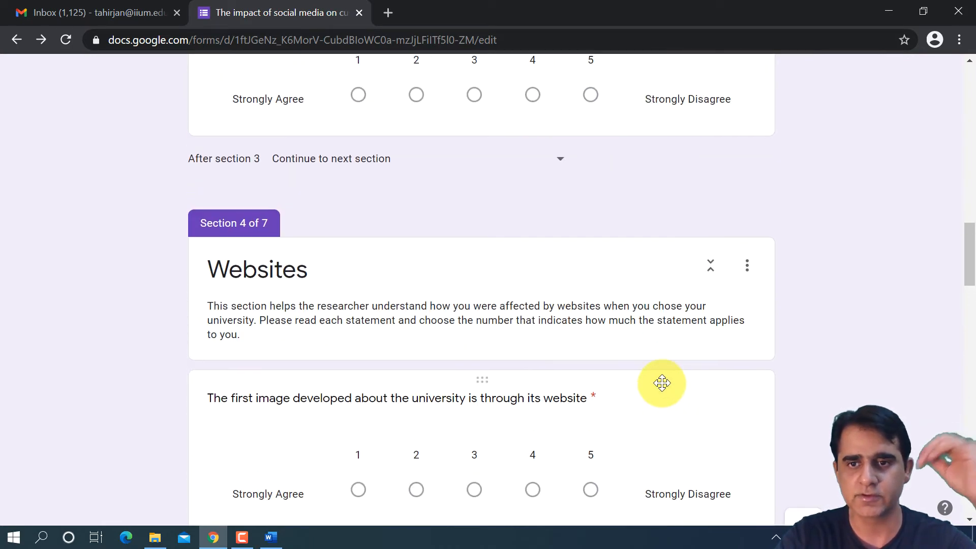
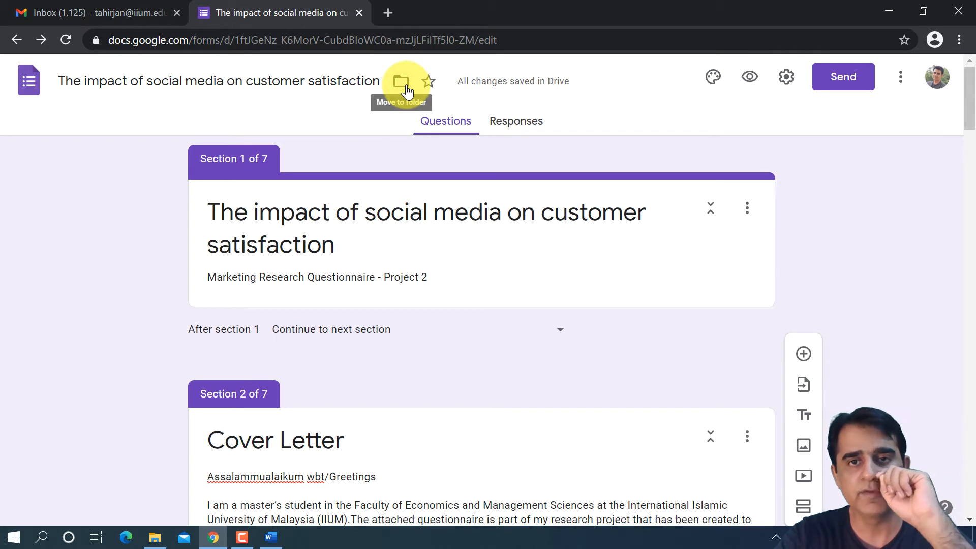
- Check the theme options, and preview the form past its cover letter to the Social Media section
click(714, 77)
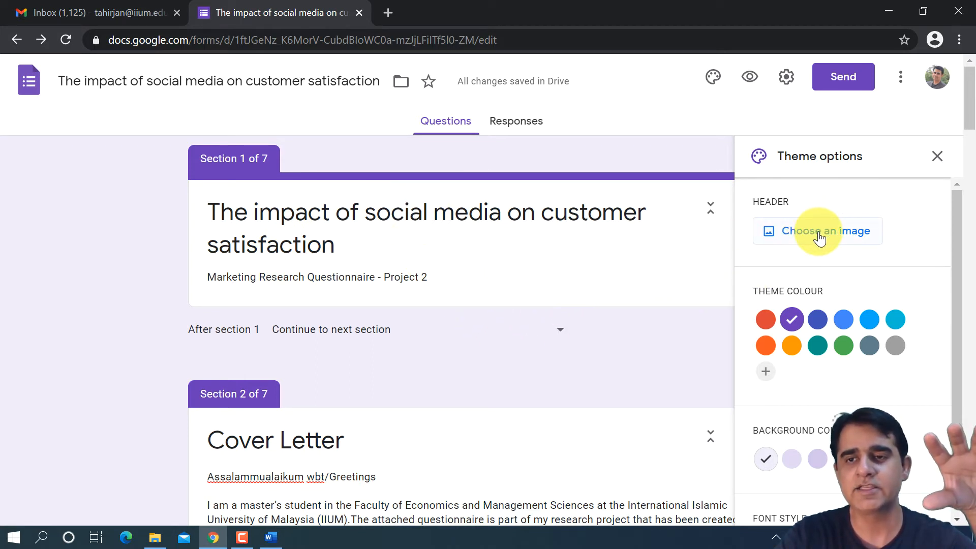
click(938, 156)
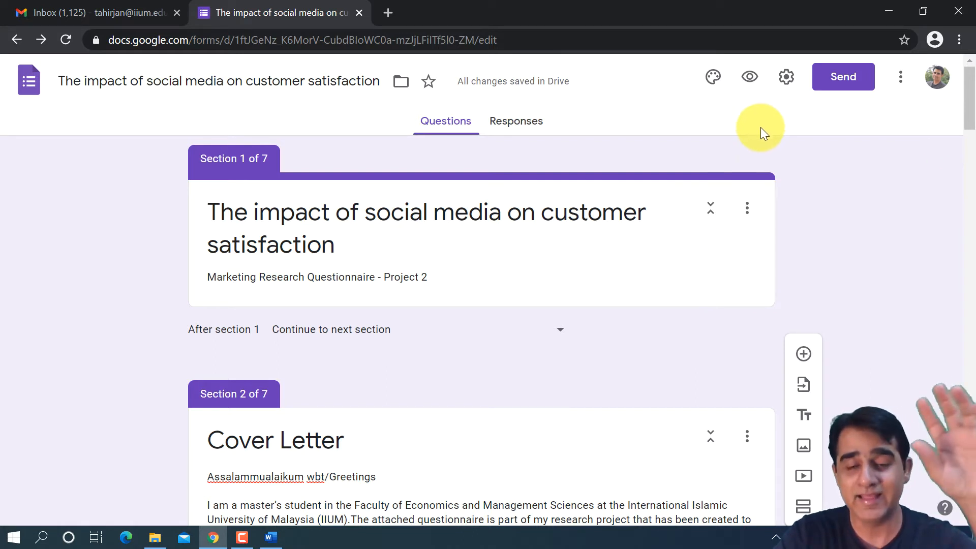
click(751, 80)
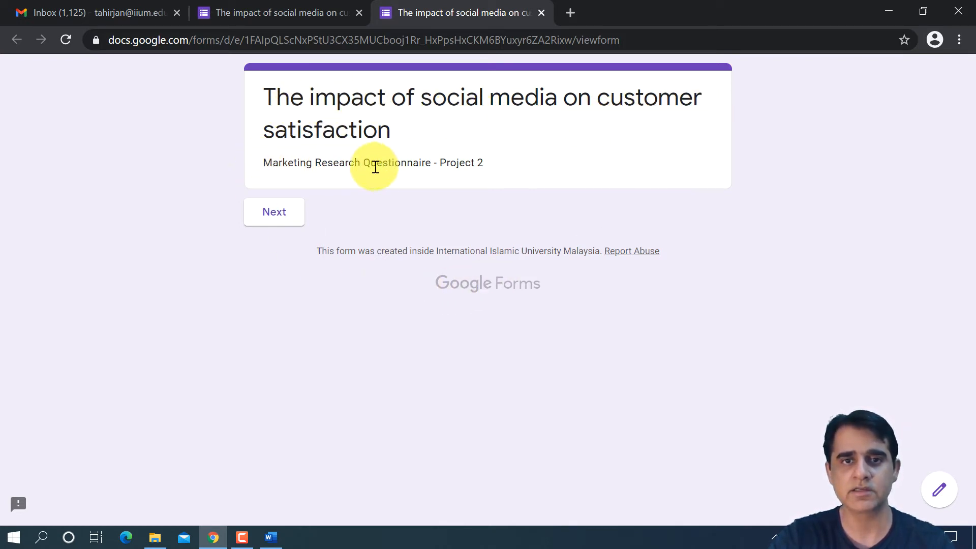
click(297, 214)
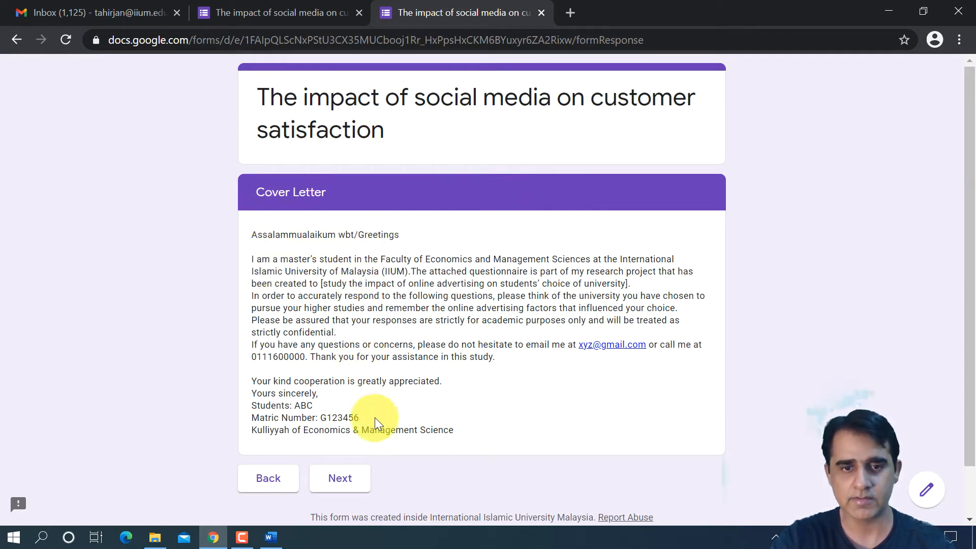
click(349, 493)
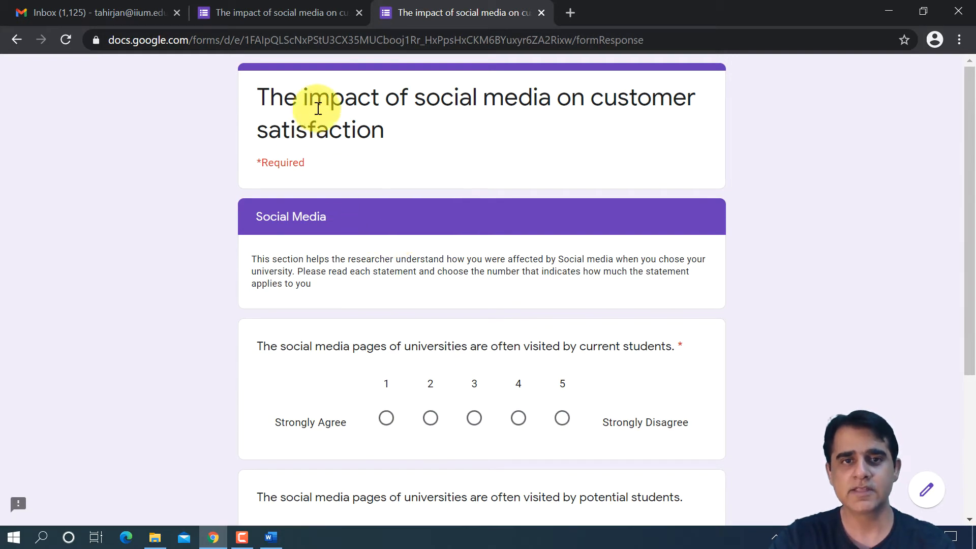
- Review the Social Media questions in the preview, try to continue without answering them, and return to the form editor
scroll(305, 245, down, 1)
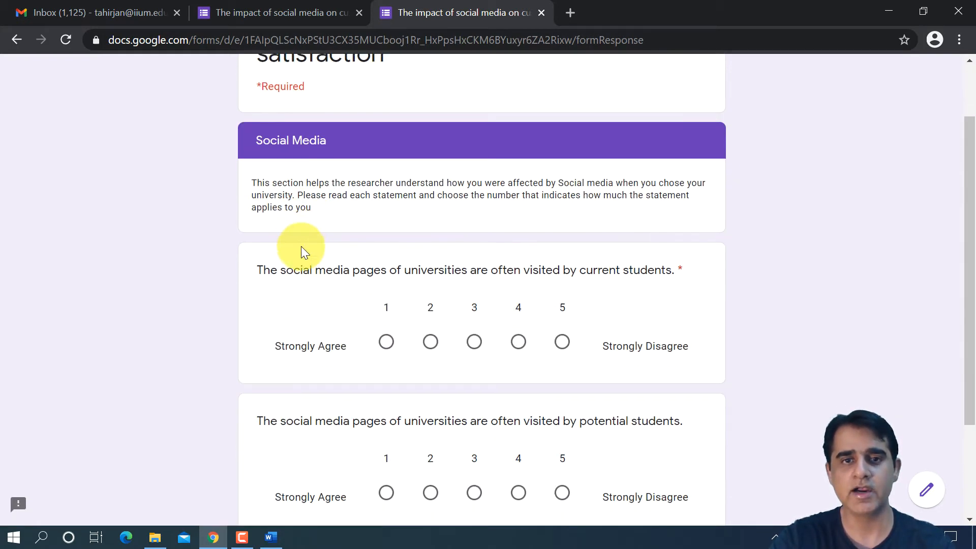
scroll(327, 242, down, 3)
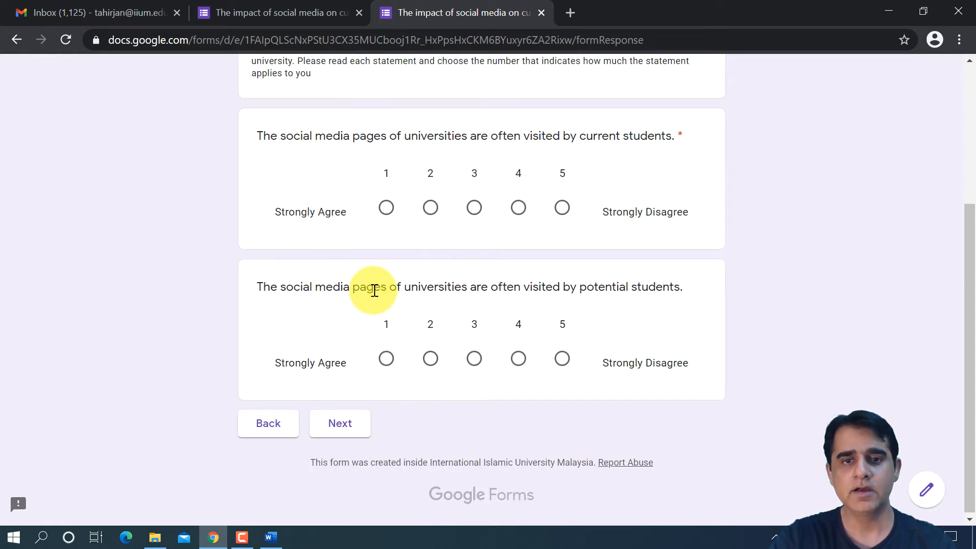
scroll(372, 290, up, 4)
scroll(371, 292, down, 3)
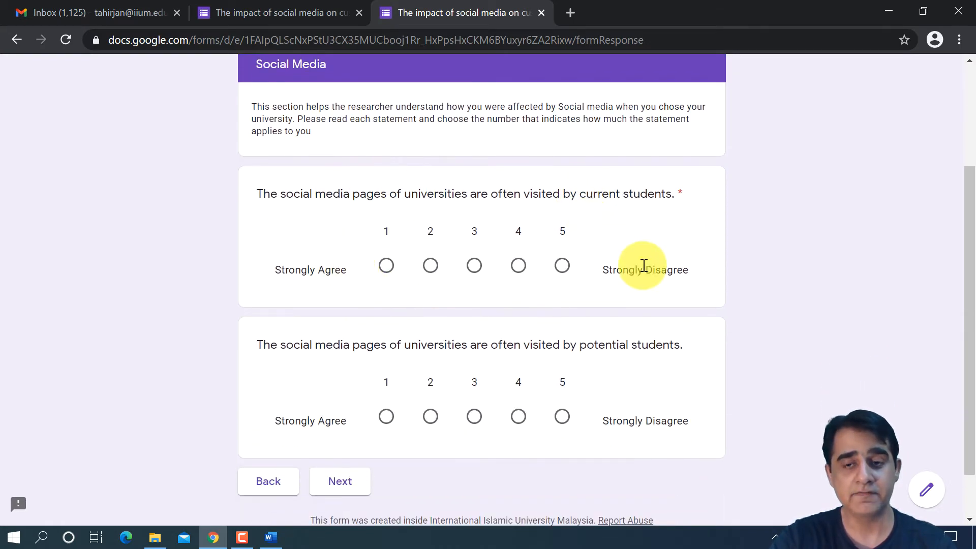
click(331, 500)
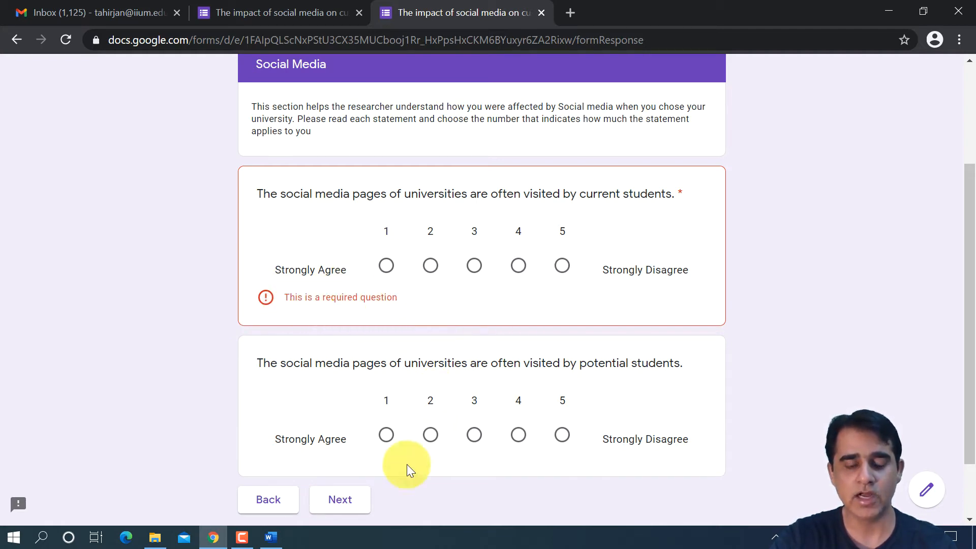
scroll(310, 402, up, 3)
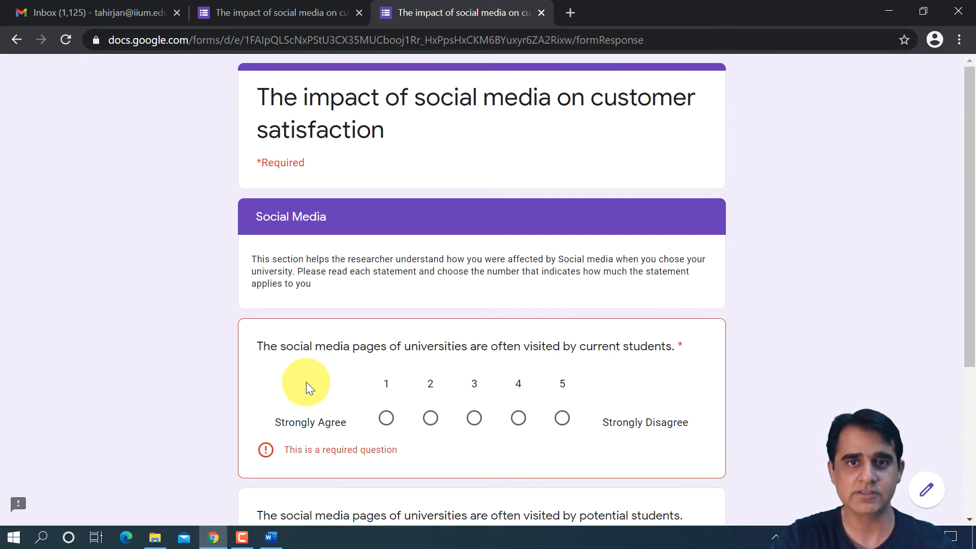
click(540, 12)
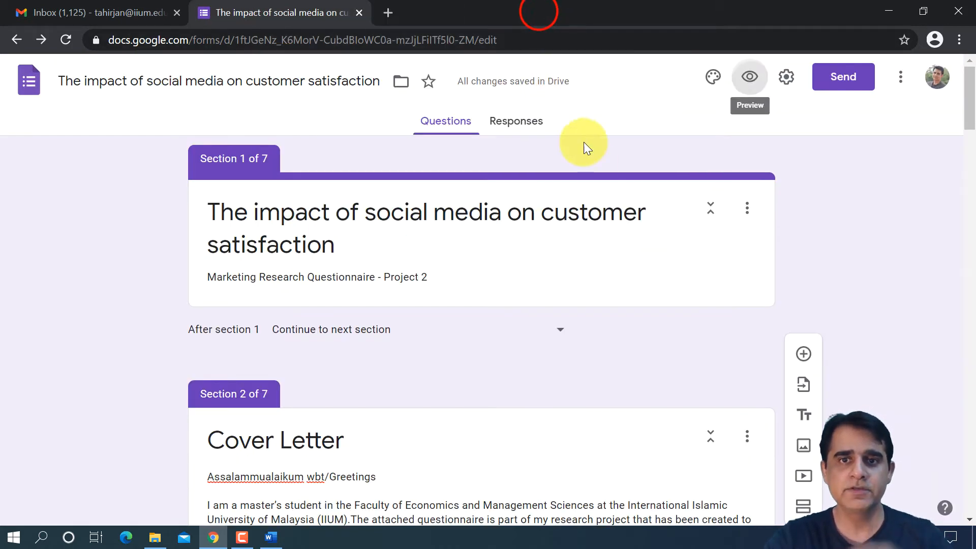
click(751, 77)
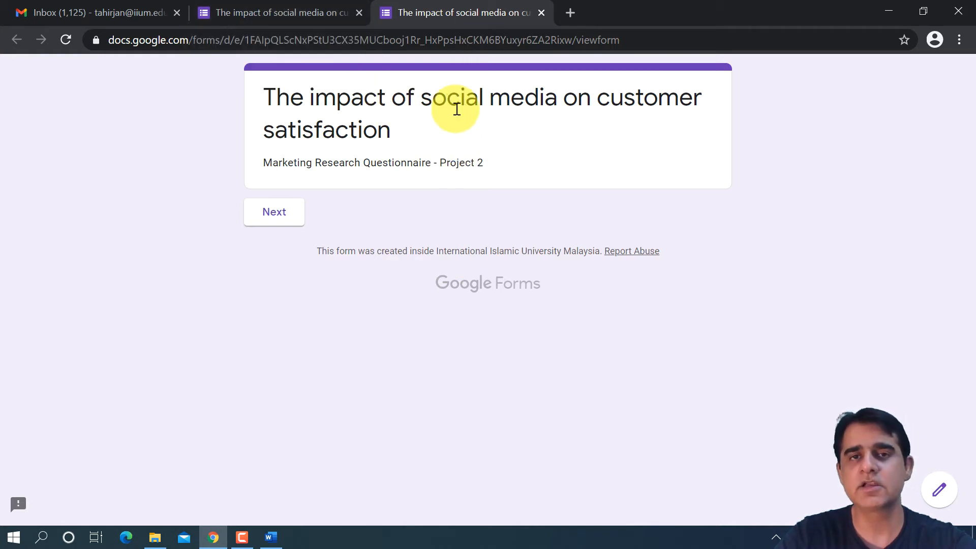
click(295, 15)
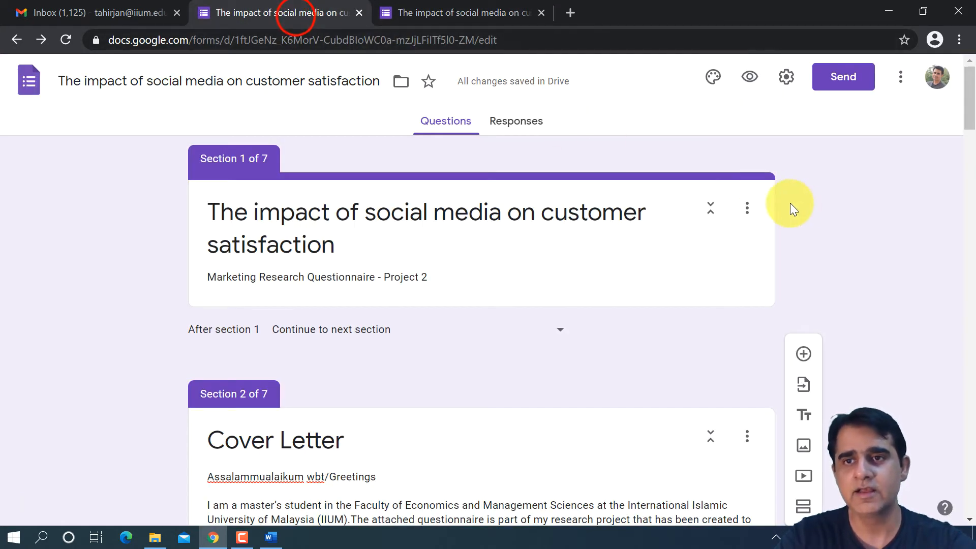
- Insert the coloured pencils image from the Work and School themes as the form's header
click(715, 85)
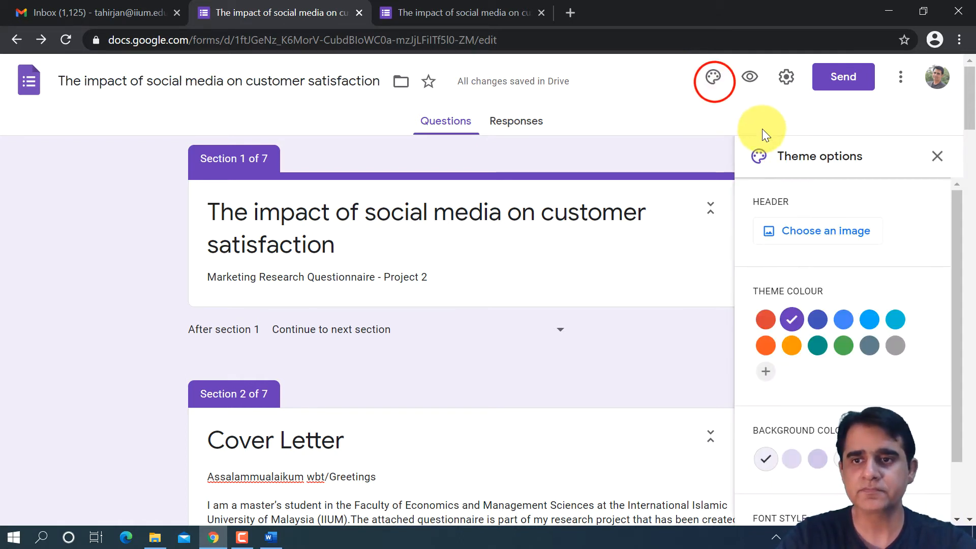
click(846, 231)
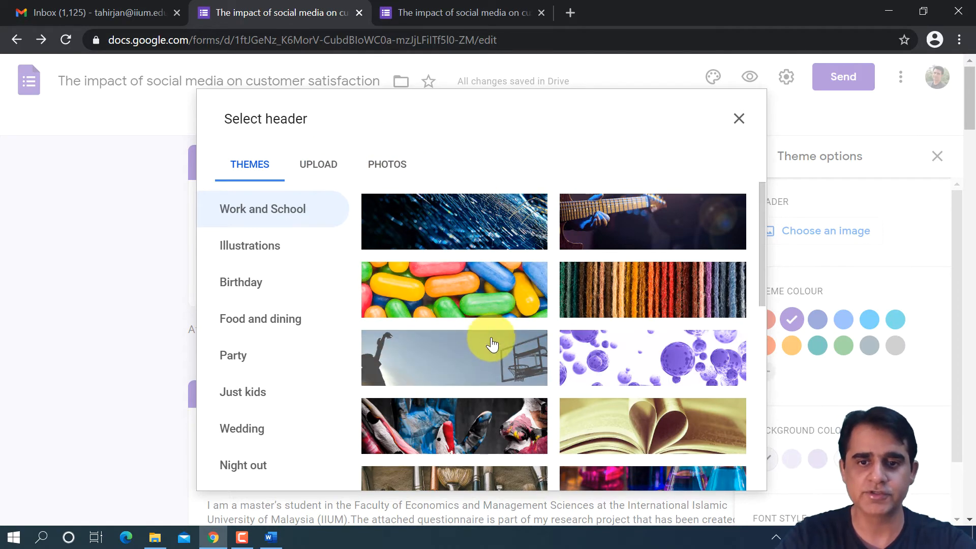
scroll(492, 344, down, 2)
scroll(491, 345, down, 4)
scroll(486, 338, down, 5)
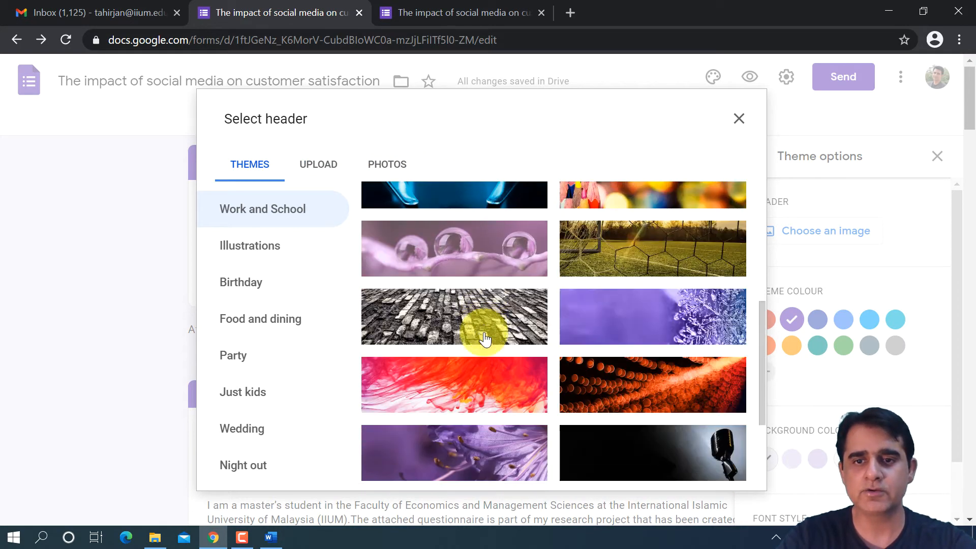
scroll(487, 342, down, 8)
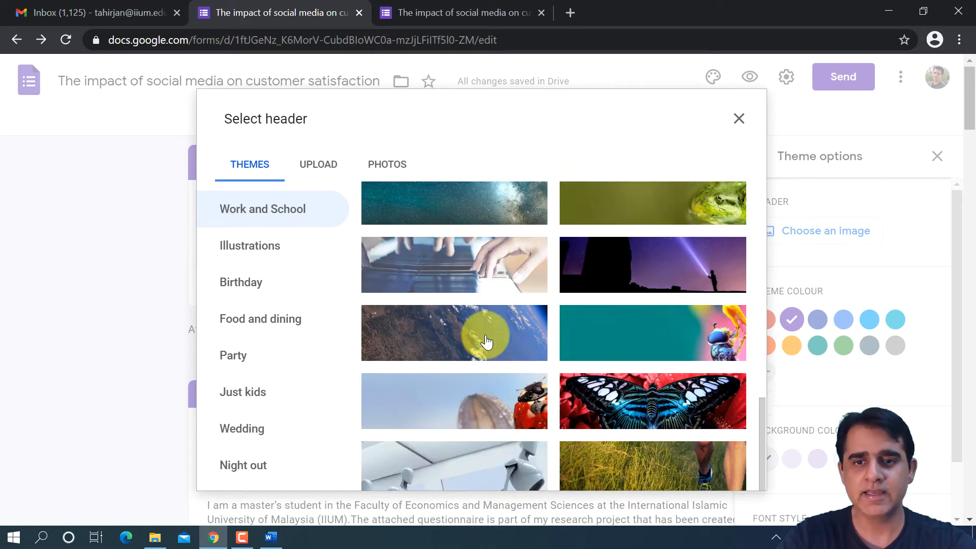
scroll(487, 342, down, 2)
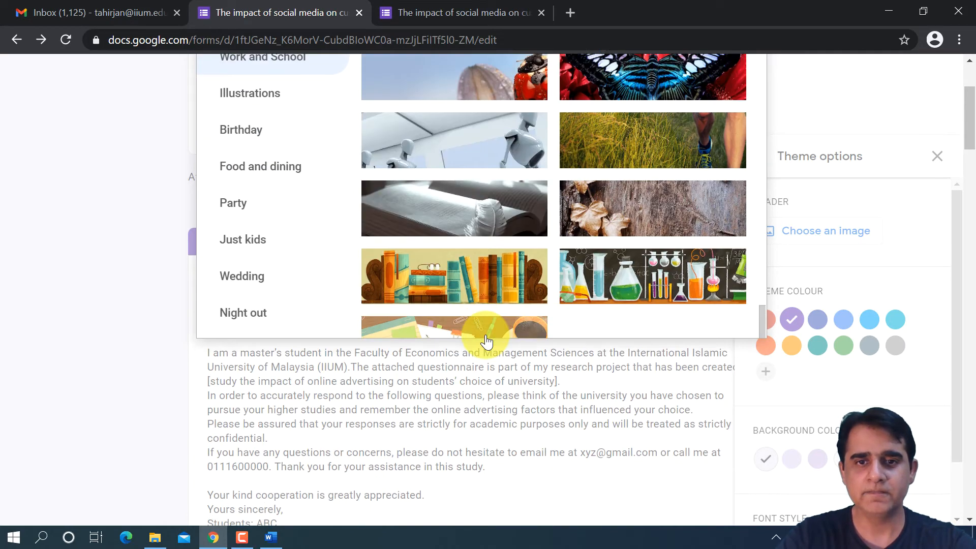
scroll(488, 338, up, 1)
scroll(469, 251, down, 1)
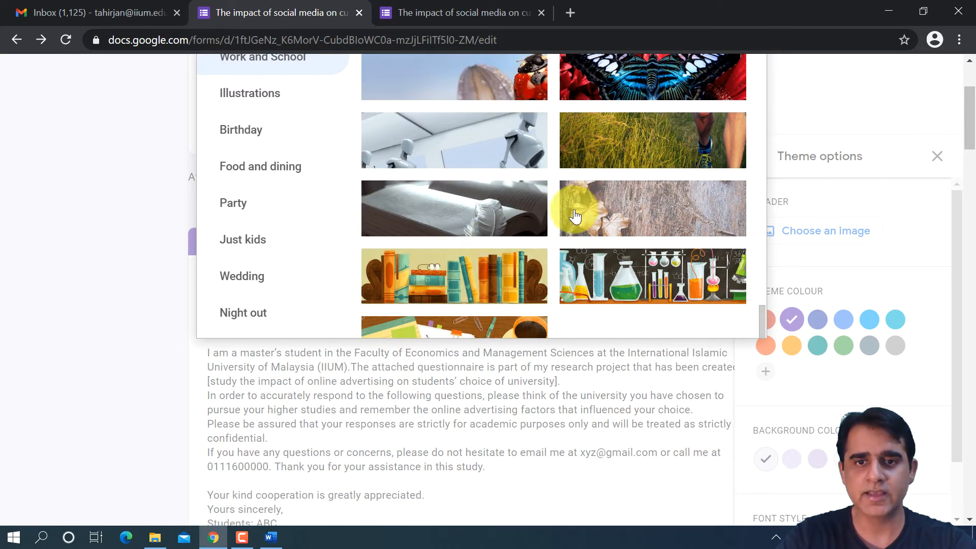
scroll(534, 220, down, 2)
scroll(533, 220, up, 10)
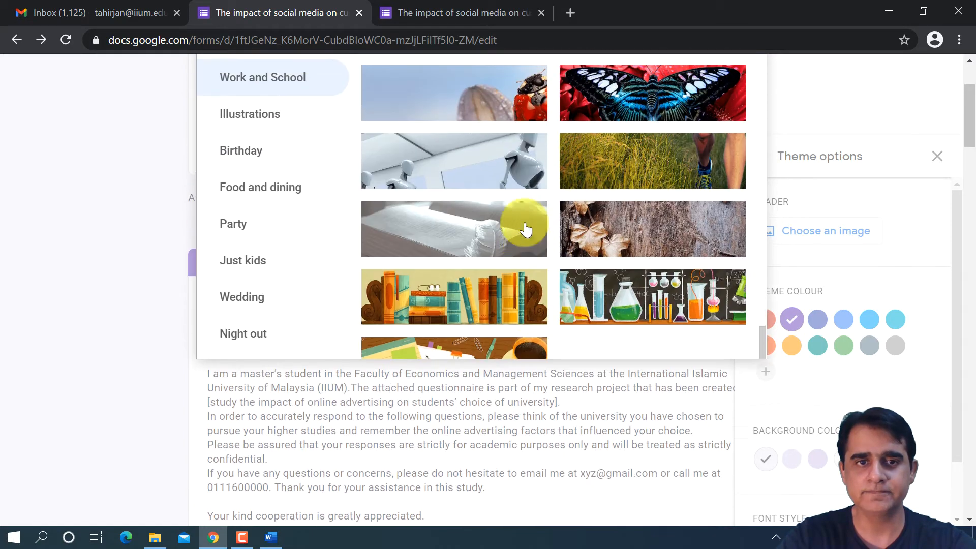
scroll(515, 243, up, 5)
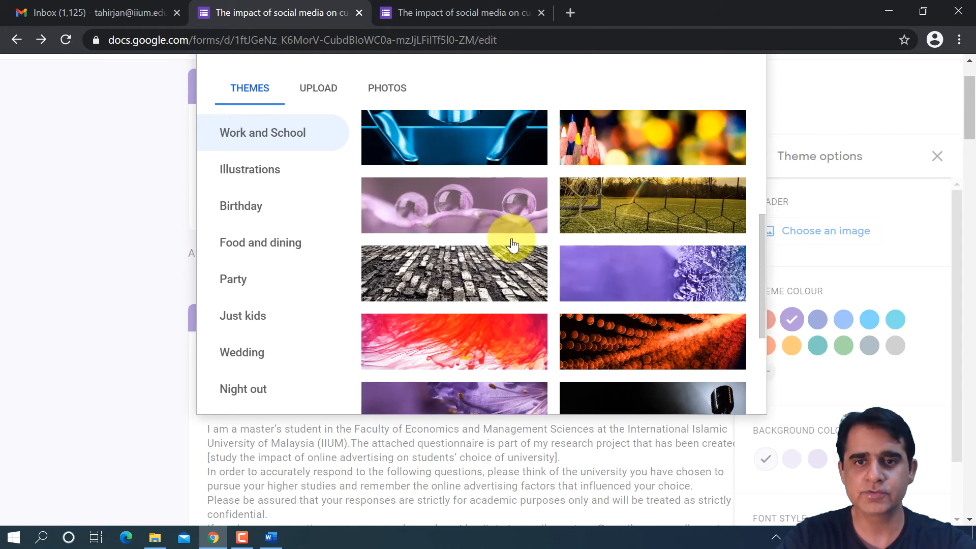
scroll(510, 250, up, 5)
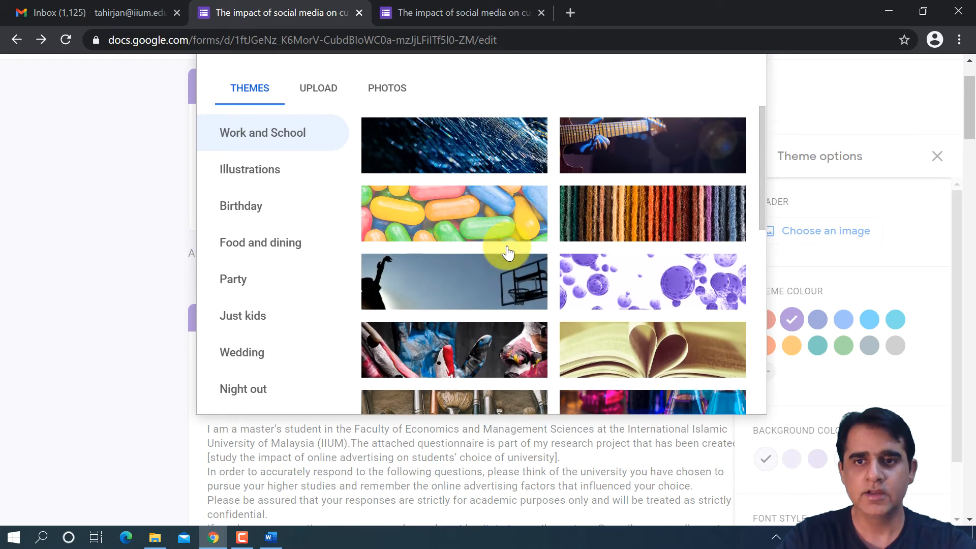
scroll(508, 251, down, 6)
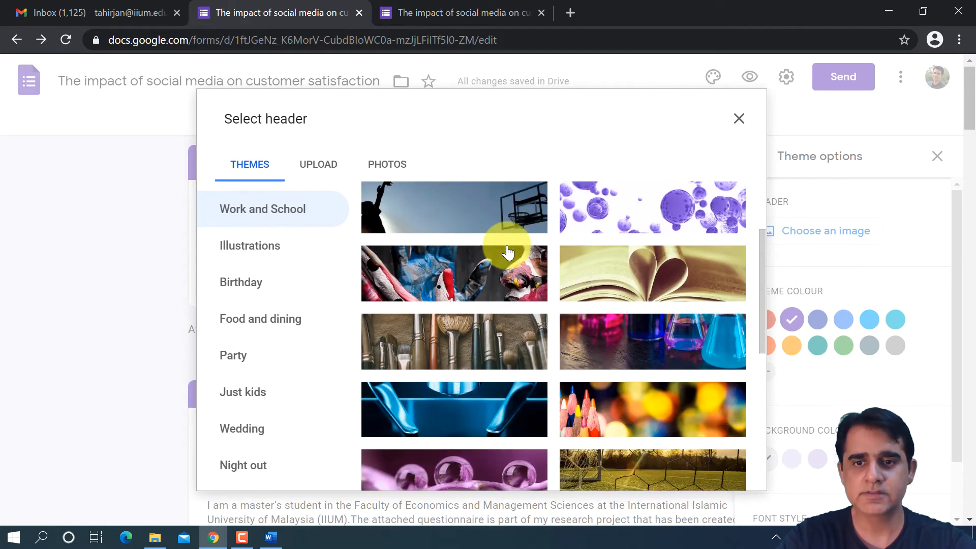
click(674, 253)
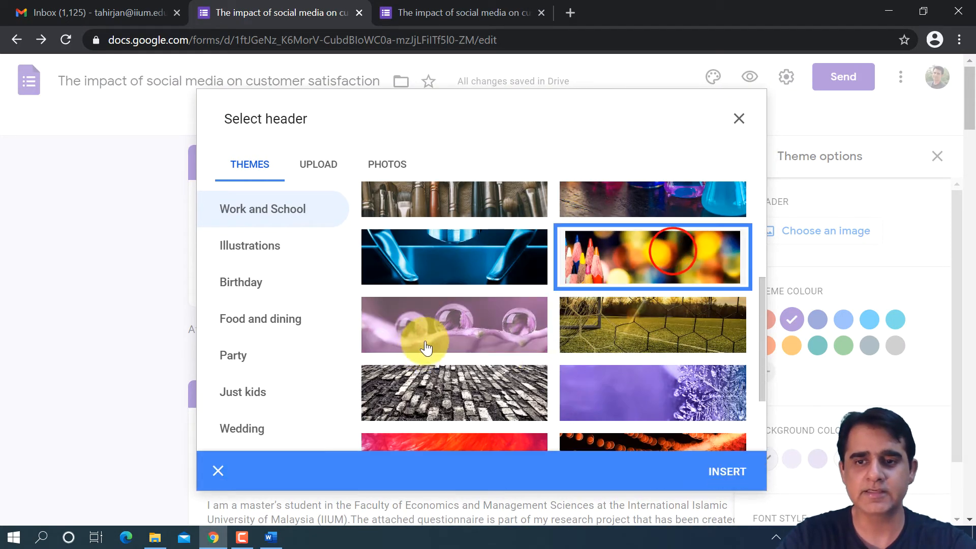
click(727, 472)
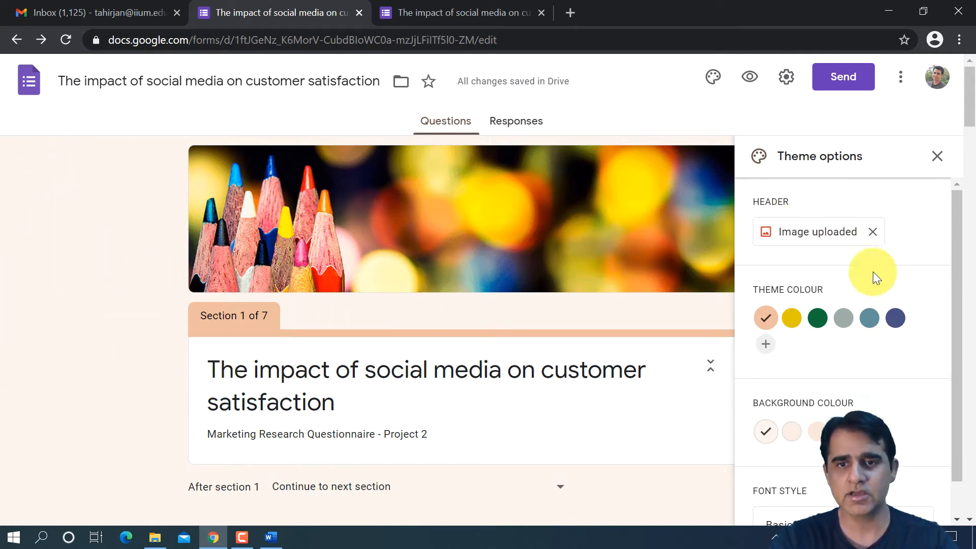
- Try the green and yellow theme colours and the medium and grey backgrounds, restoring the peach theme colour and lightest background
click(816, 317)
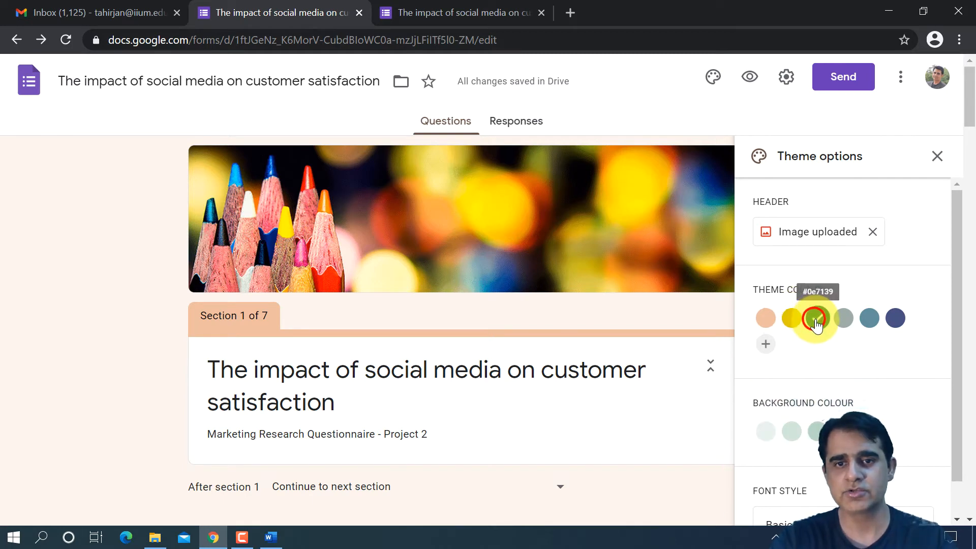
click(792, 319)
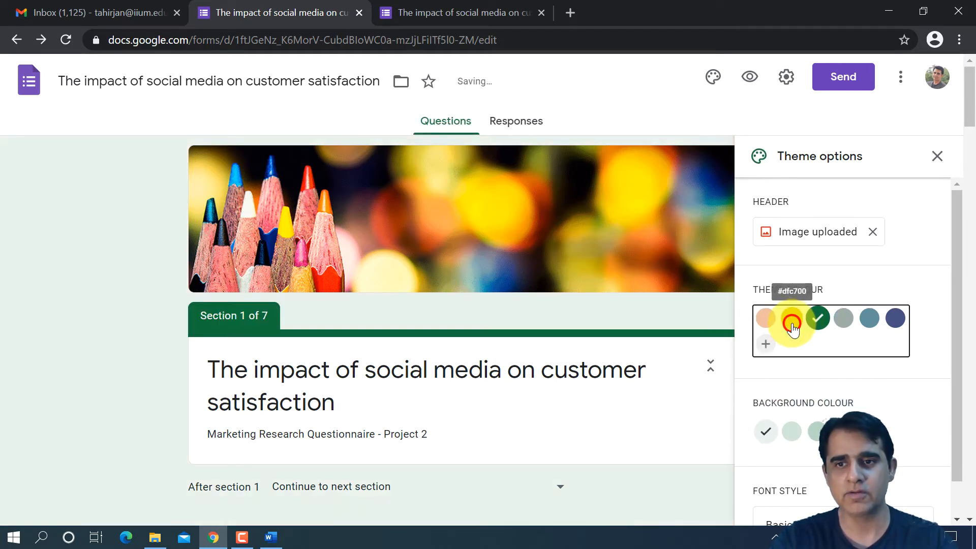
click(764, 318)
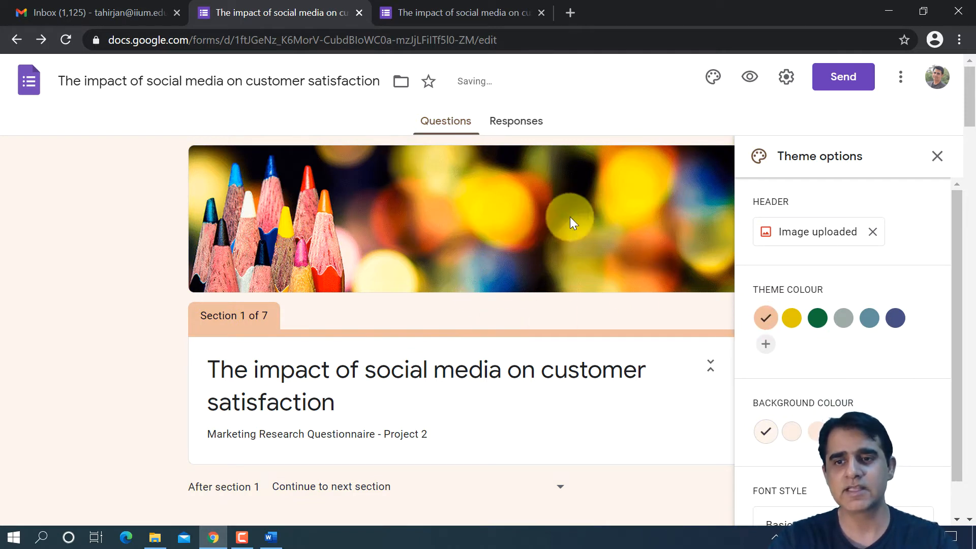
click(787, 440)
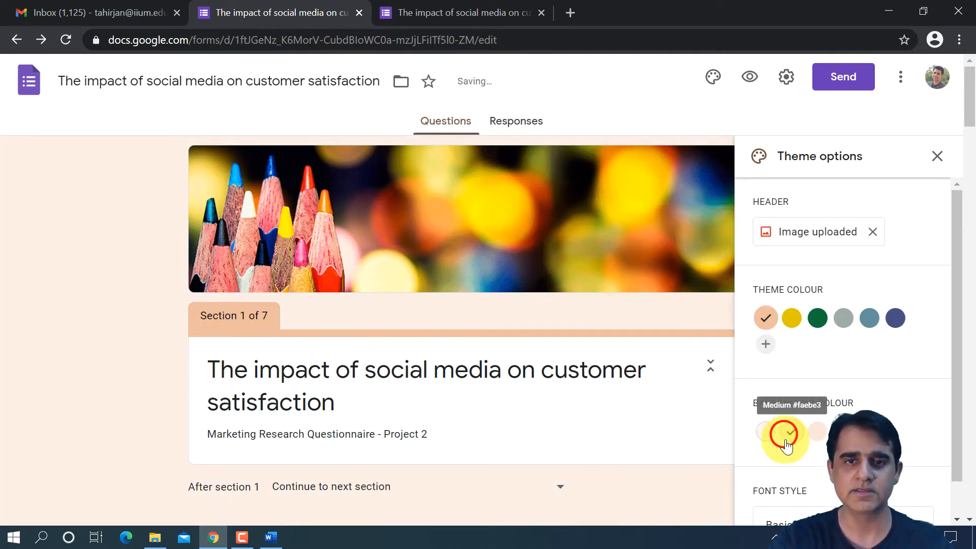
click(842, 429)
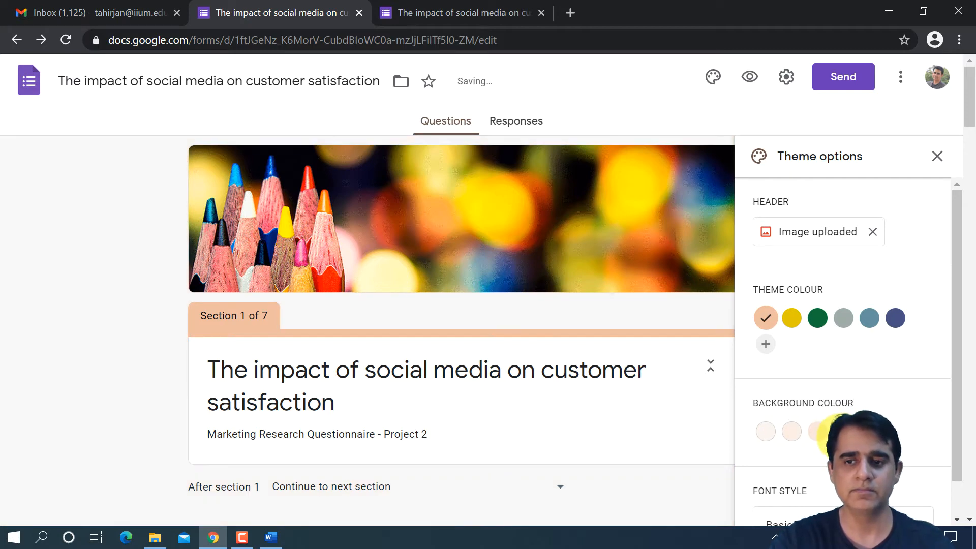
click(764, 440)
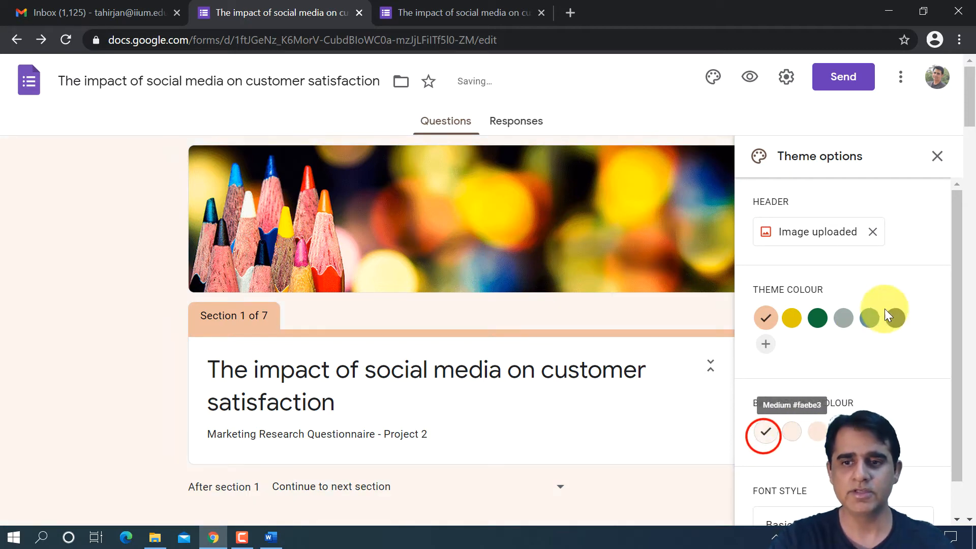
- Review the available font styles and set the form's font style to Decorative
scroll(885, 310, down, 1)
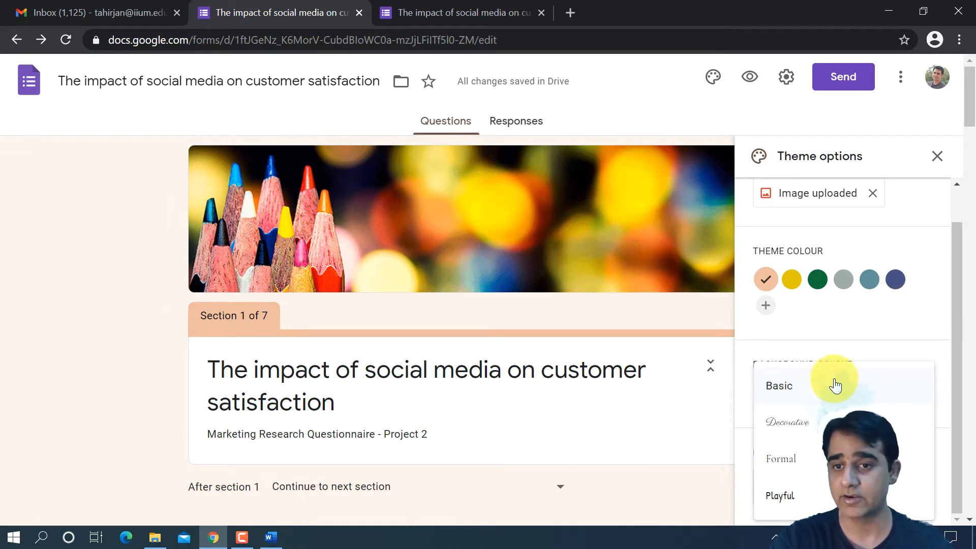
click(835, 386)
scroll(844, 387, up, 1)
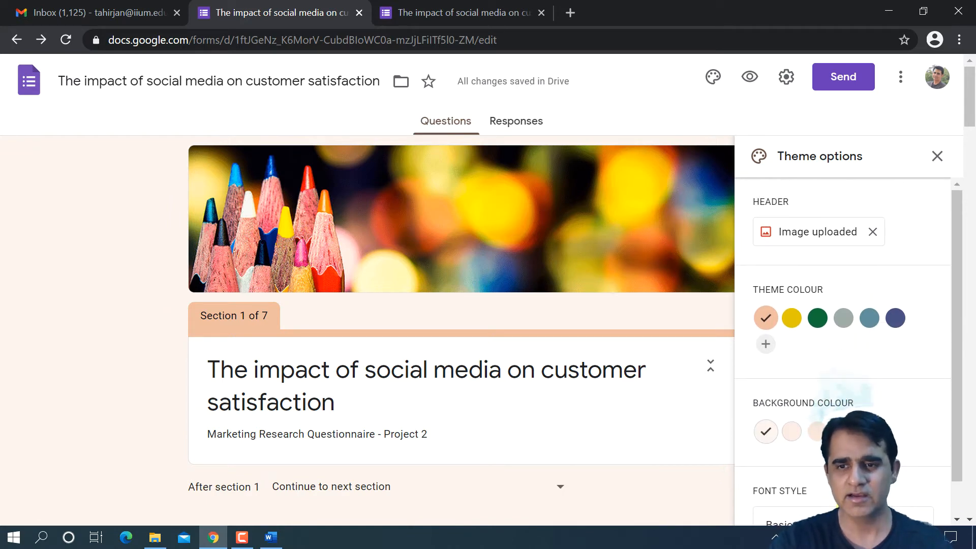
scroll(844, 356, down, 1)
click(834, 496)
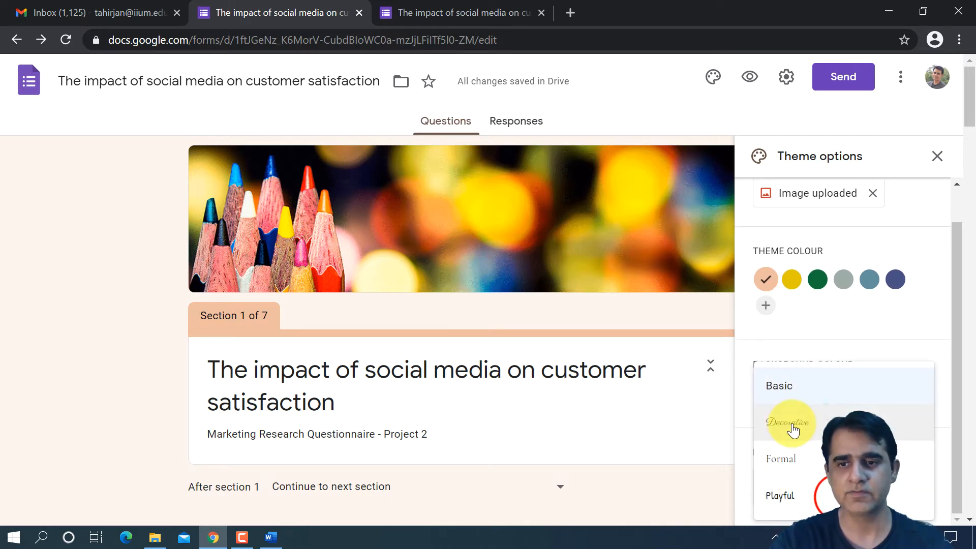
click(794, 430)
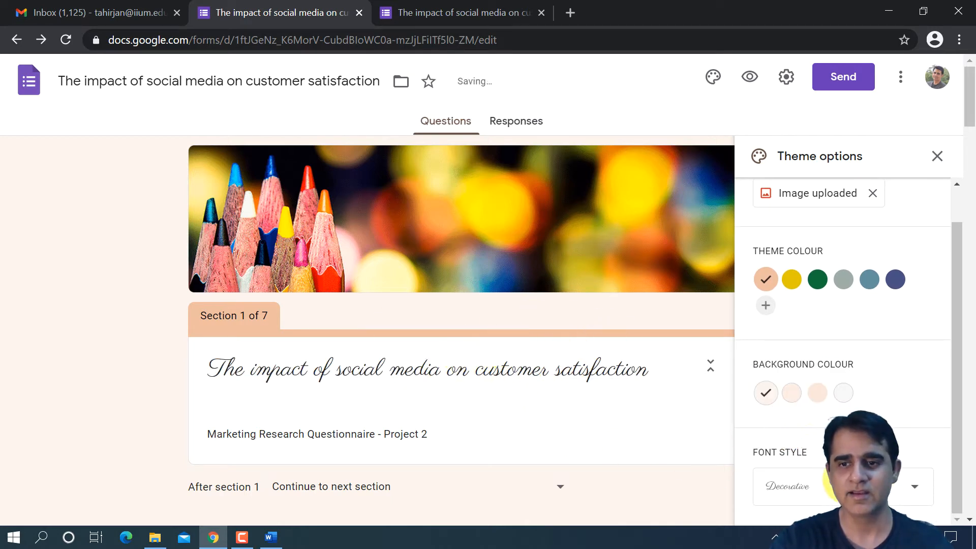
- Set the form's font style back to Basic and close the theme options
click(834, 487)
click(830, 393)
scroll(887, 367, up, 1)
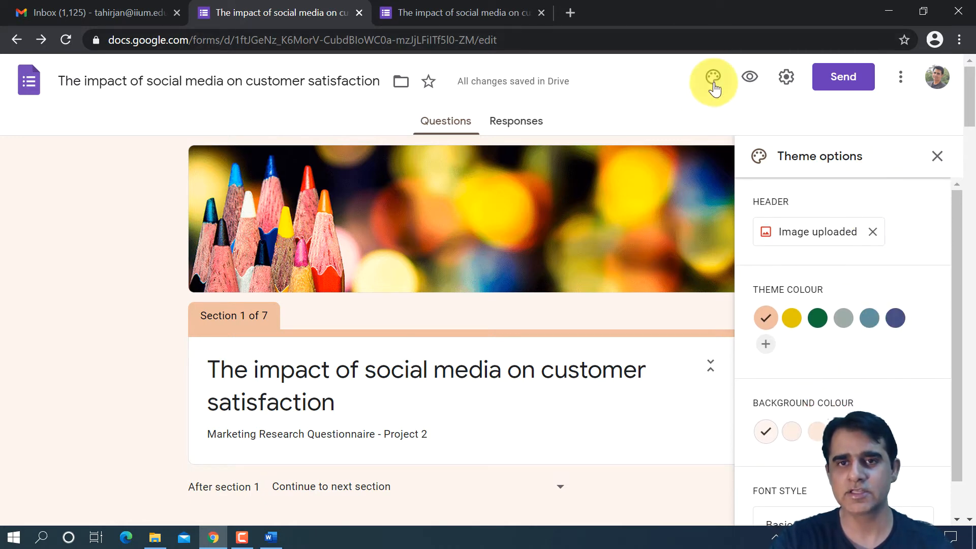
click(714, 83)
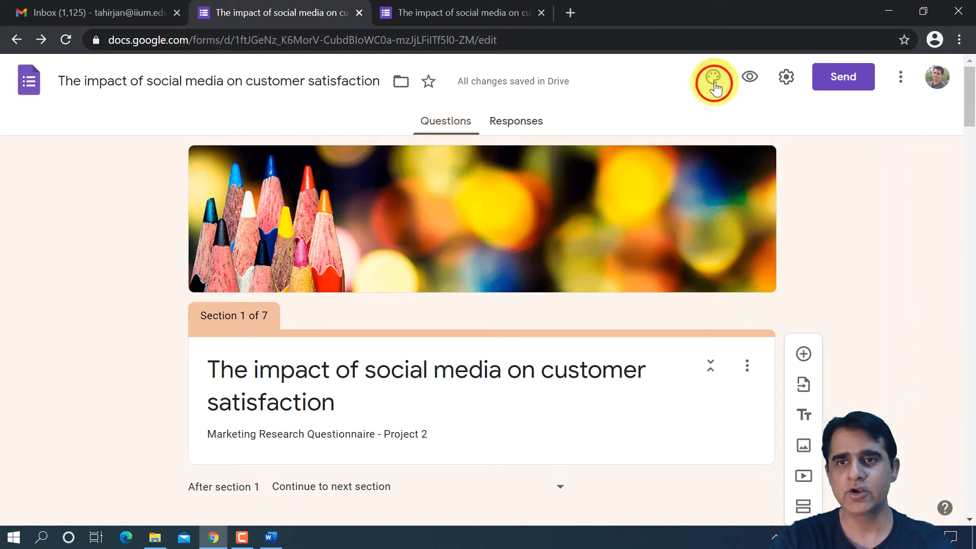
click(713, 83)
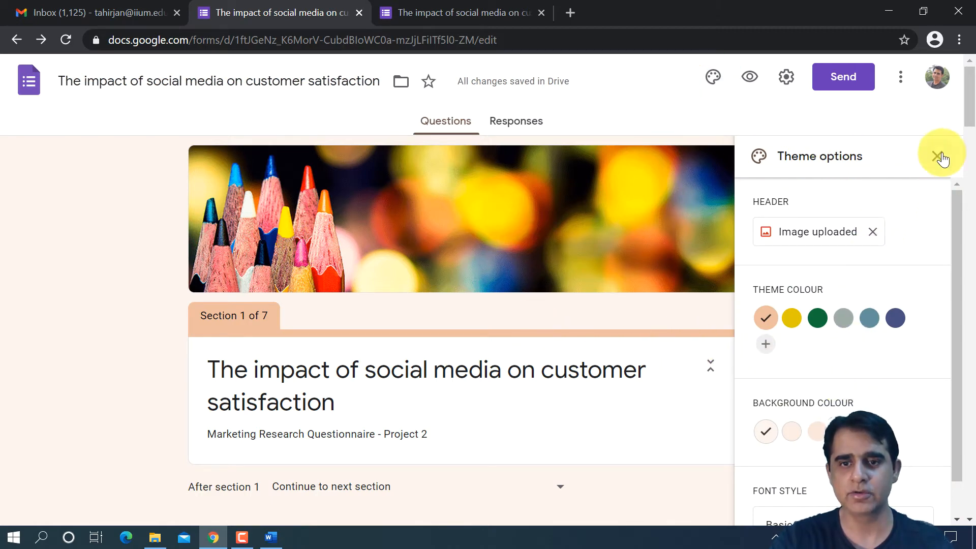
click(938, 156)
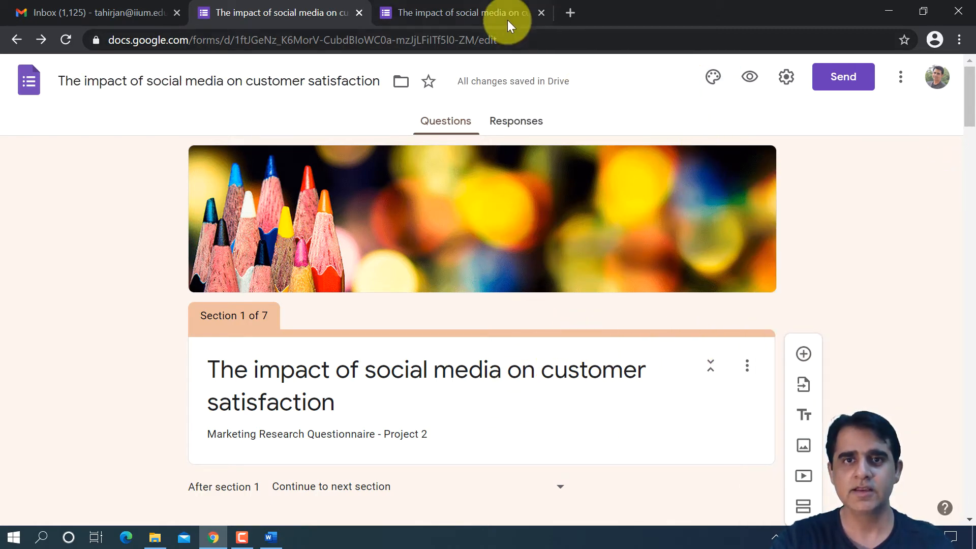
- Preview the form with its pencils header, compare it with the earlier preview, and continue to the Cover Letter section
click(491, 12)
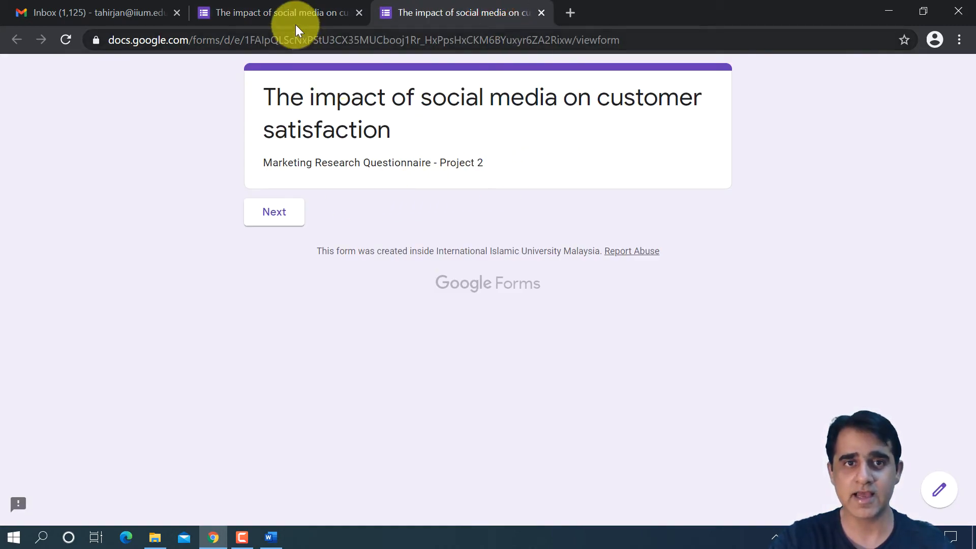
click(315, 12)
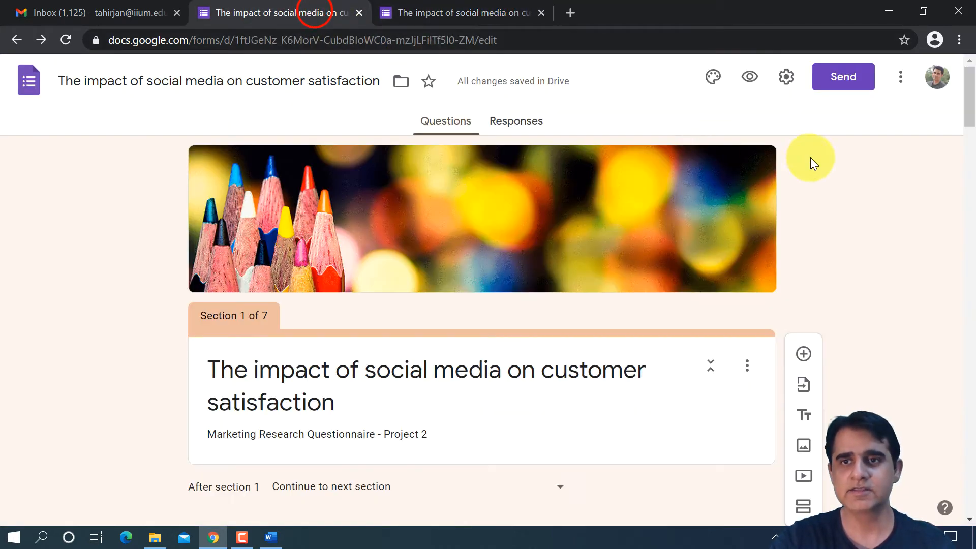
click(753, 77)
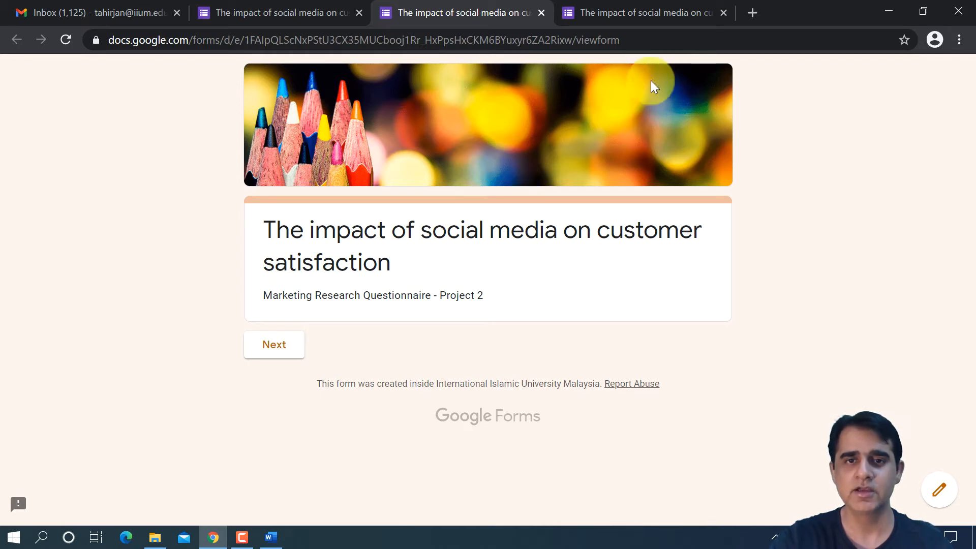
click(588, 8)
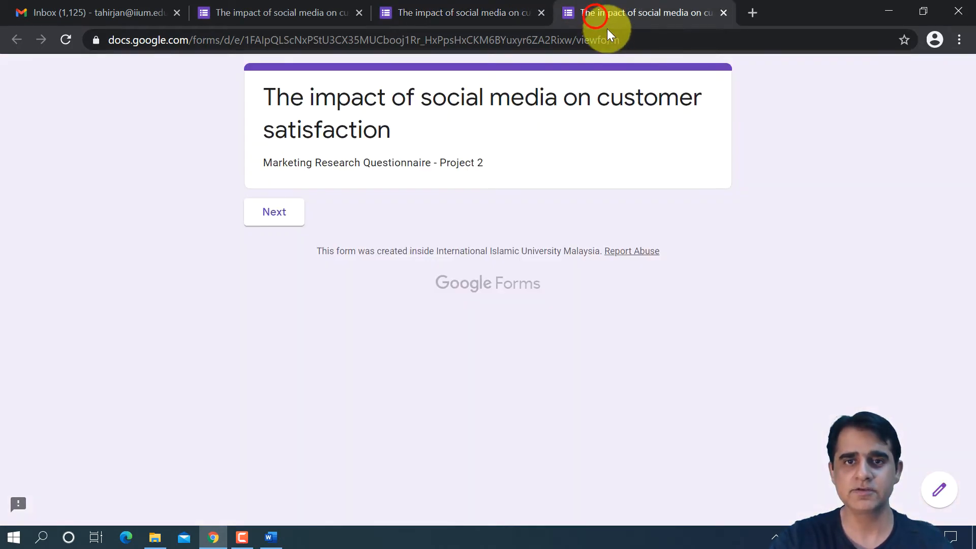
click(456, 20)
click(288, 342)
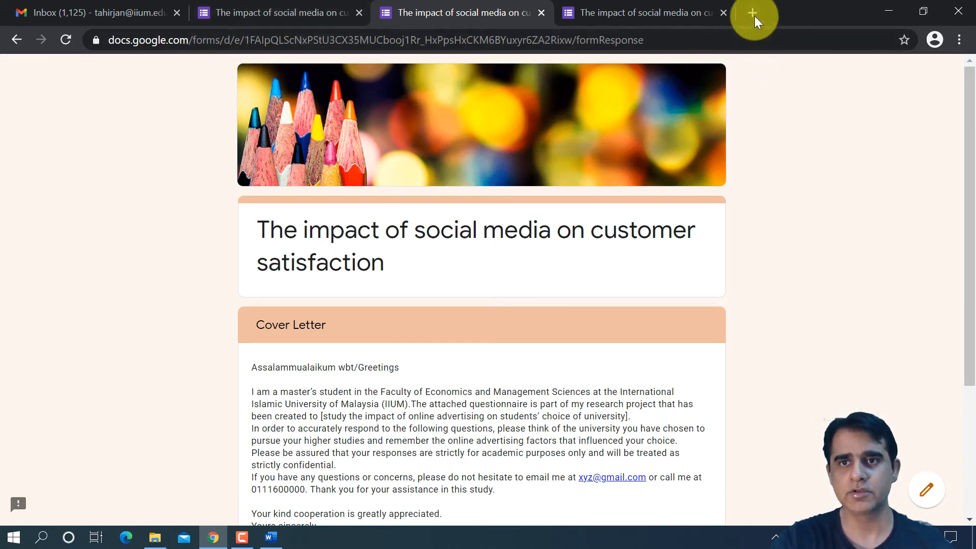
- Search the web for "IIUM LOGO" in place of the older preview page and look through the image results
click(657, 11)
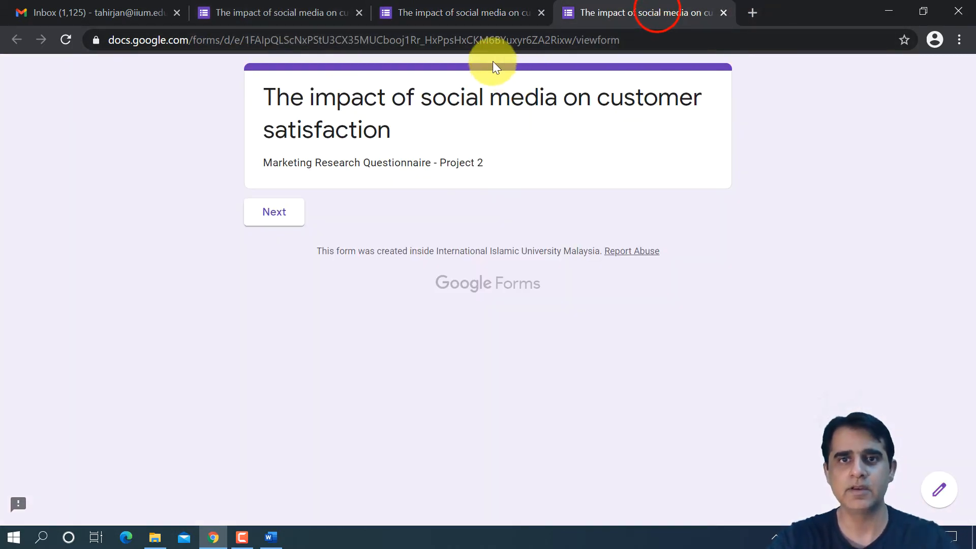
click(501, 39)
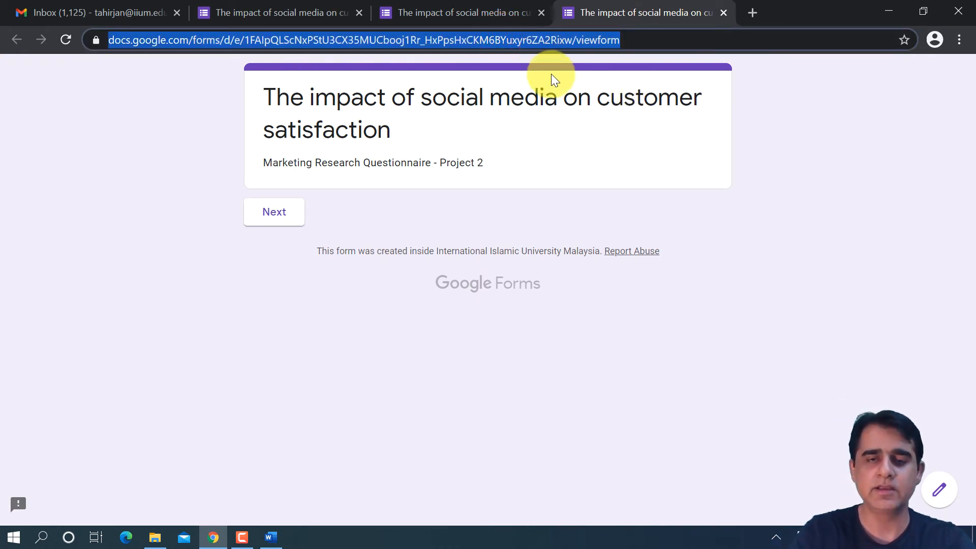
key(Caps_Lock)
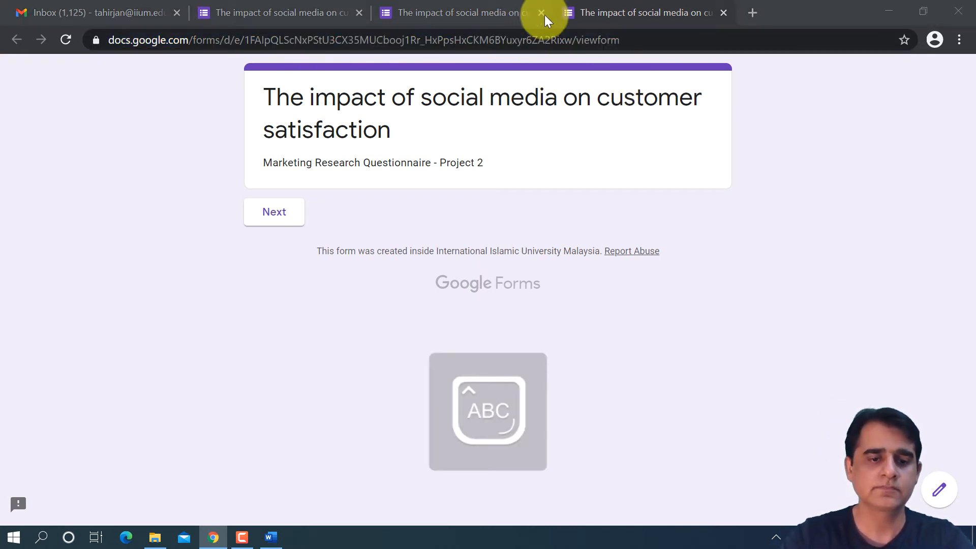
click(570, 41)
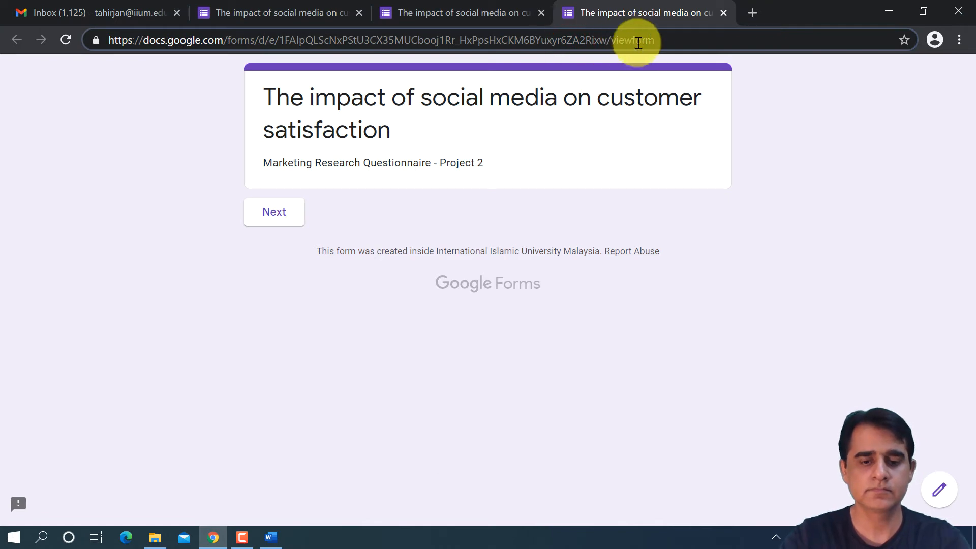
key(ctrl+a)
key(BackSpace)
text(IIUM LOGO)
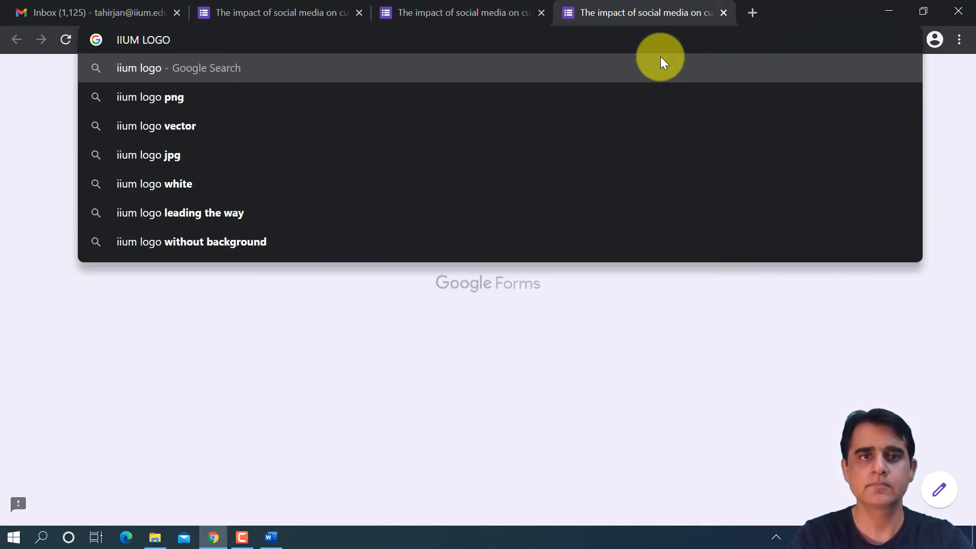
key(Return)
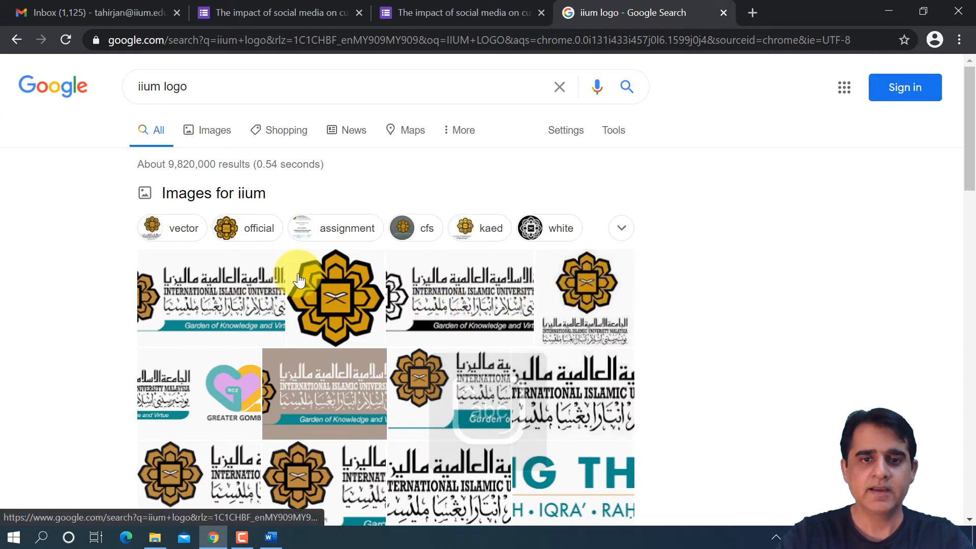
scroll(305, 275, down, 2)
scroll(321, 320, up, 1)
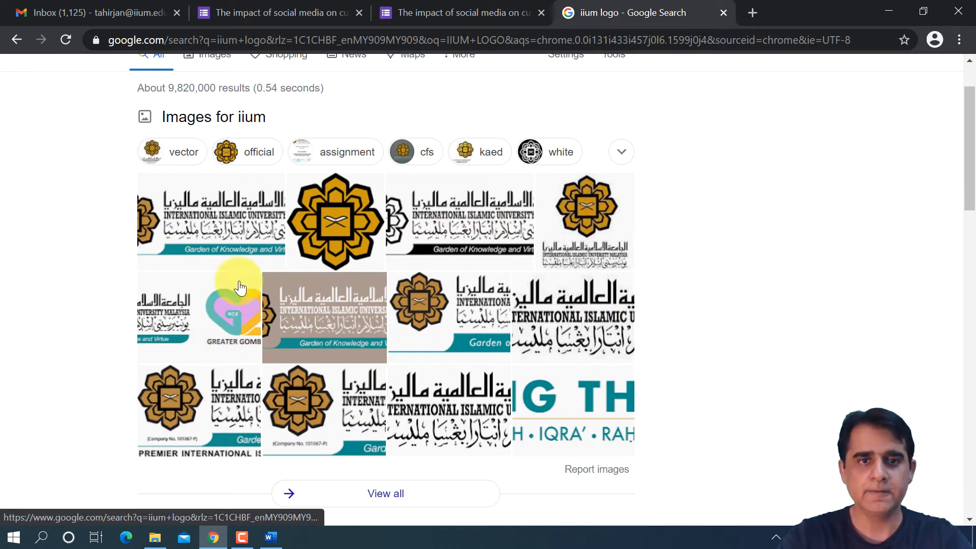
- Save the full International Islamic University Malaysia logo as a PNG named IIUM in the Articles - LR folder, and close the search page
click(234, 212)
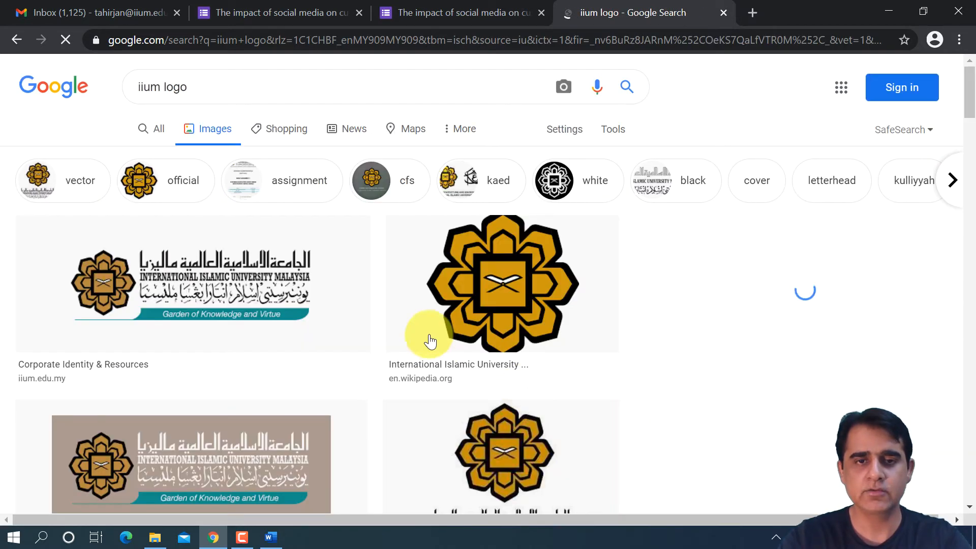
right_click(251, 274)
click(269, 304)
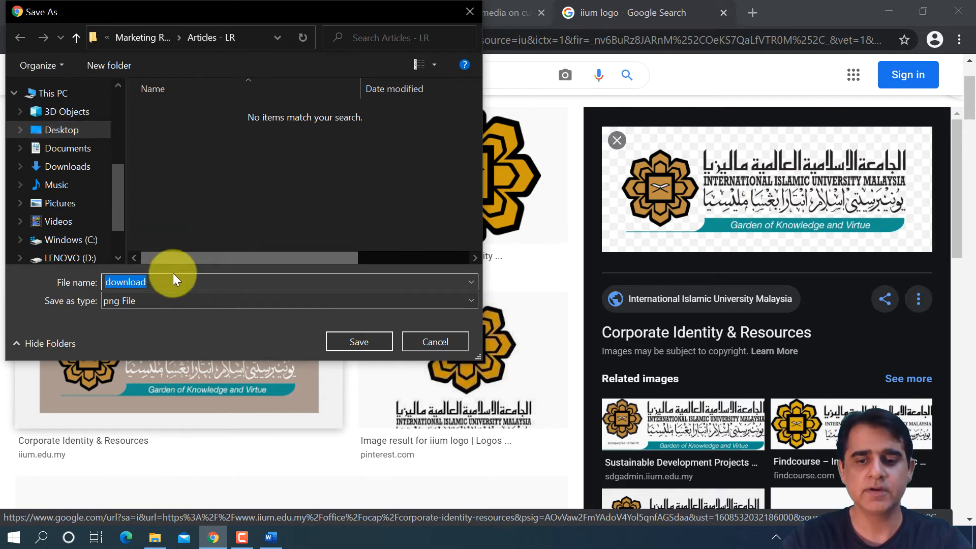
key(Caps_Lock)
text(IIUM)
key(Caps_Lock)
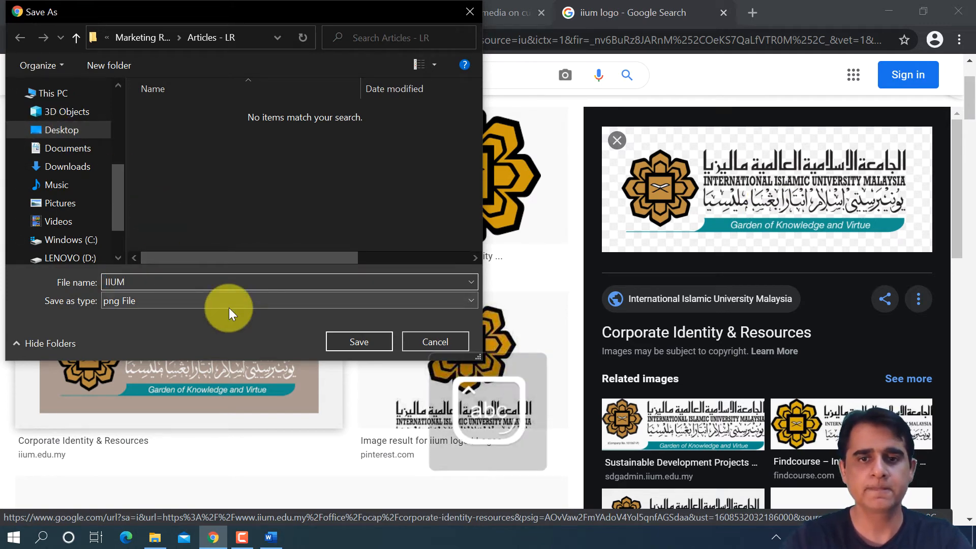
click(360, 341)
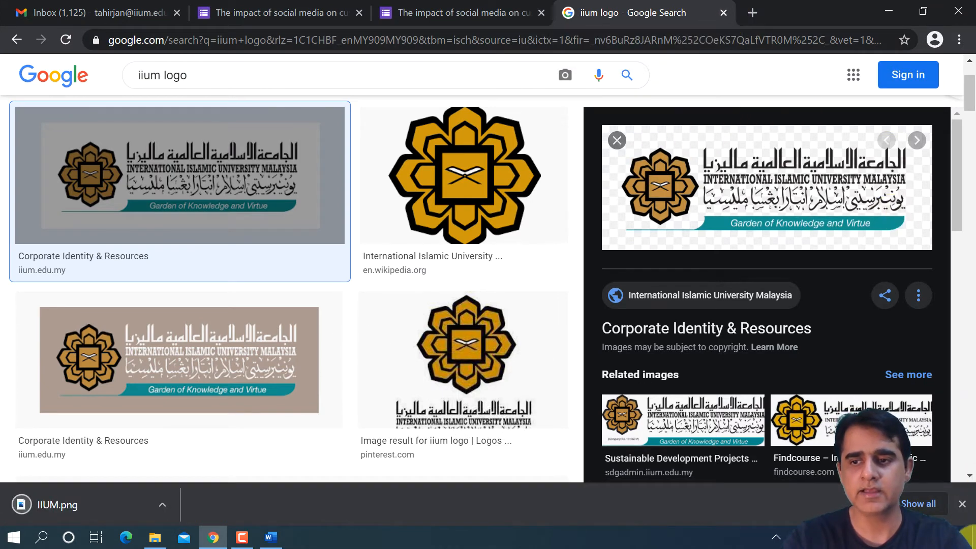
click(964, 504)
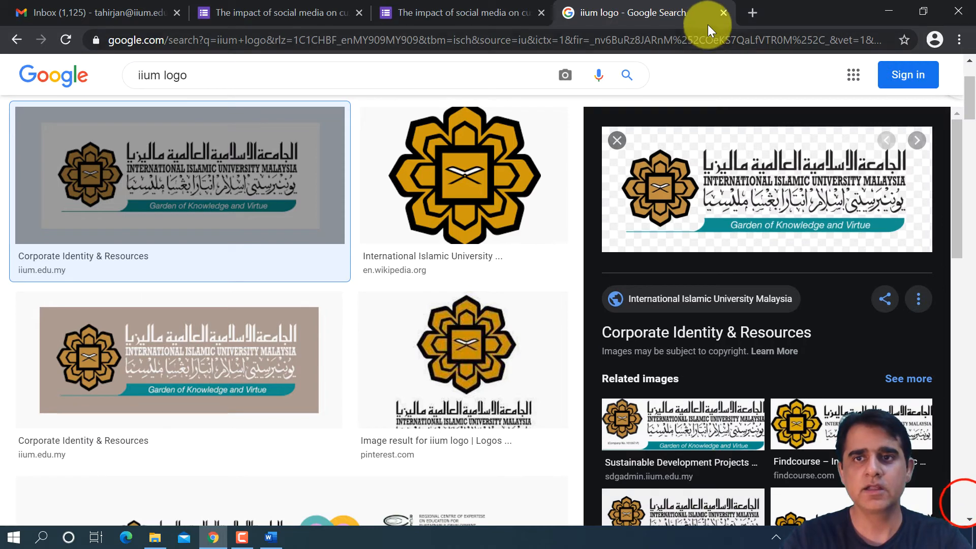
click(721, 14)
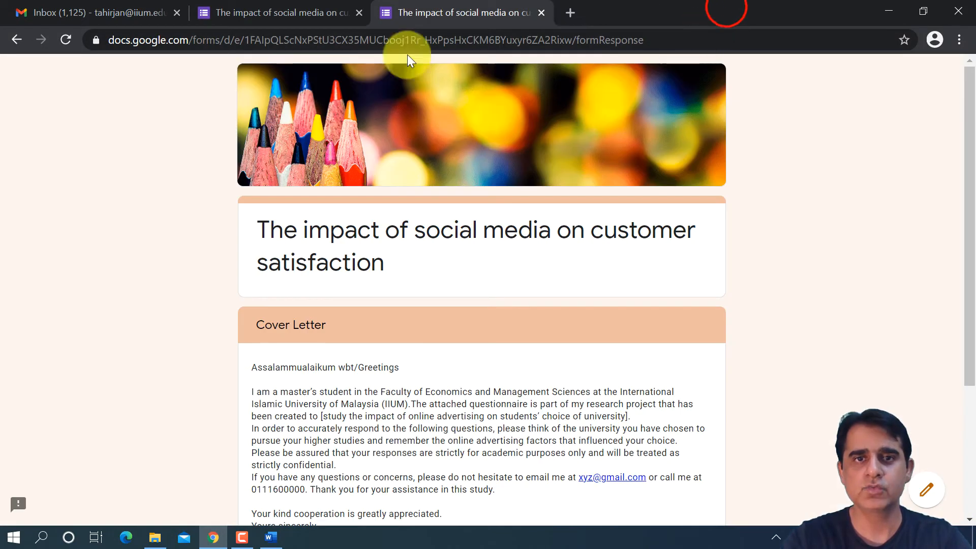
- Replace the form's header image with the saved IIUM file and set the background colour to Grey #f6f6f6
click(288, 14)
click(717, 78)
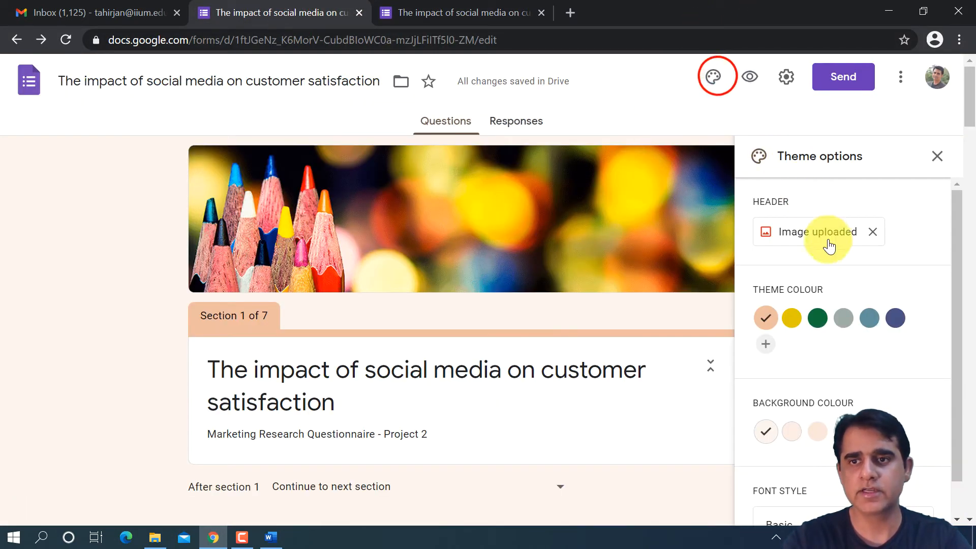
click(872, 225)
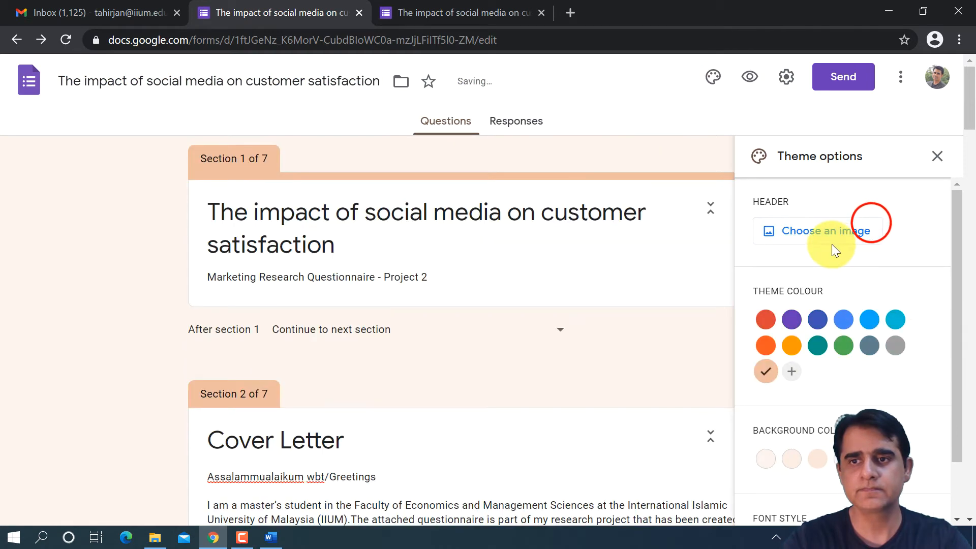
click(815, 233)
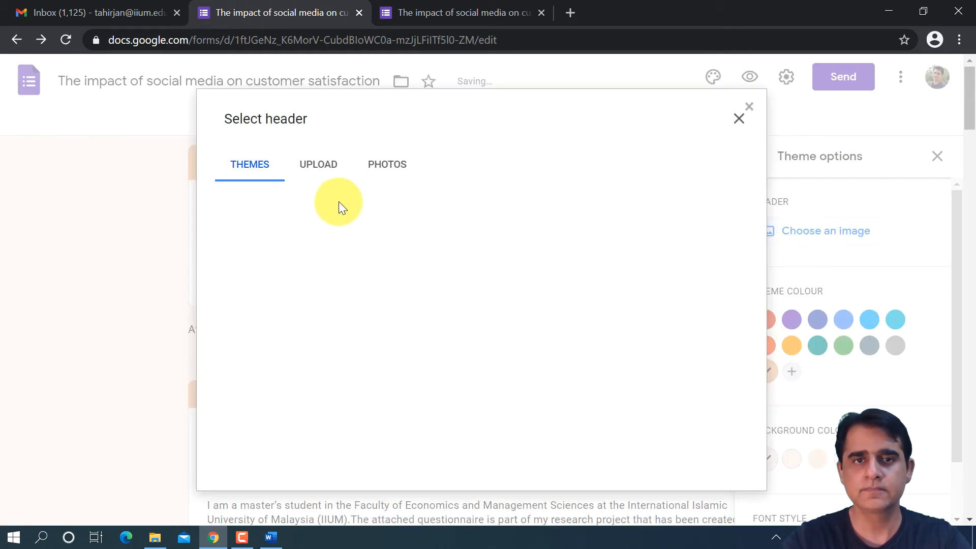
click(312, 167)
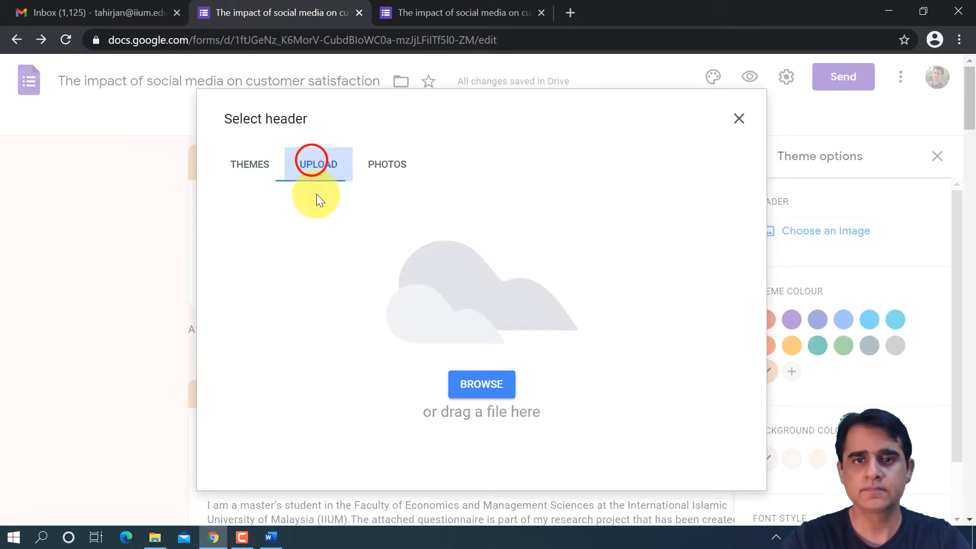
click(466, 392)
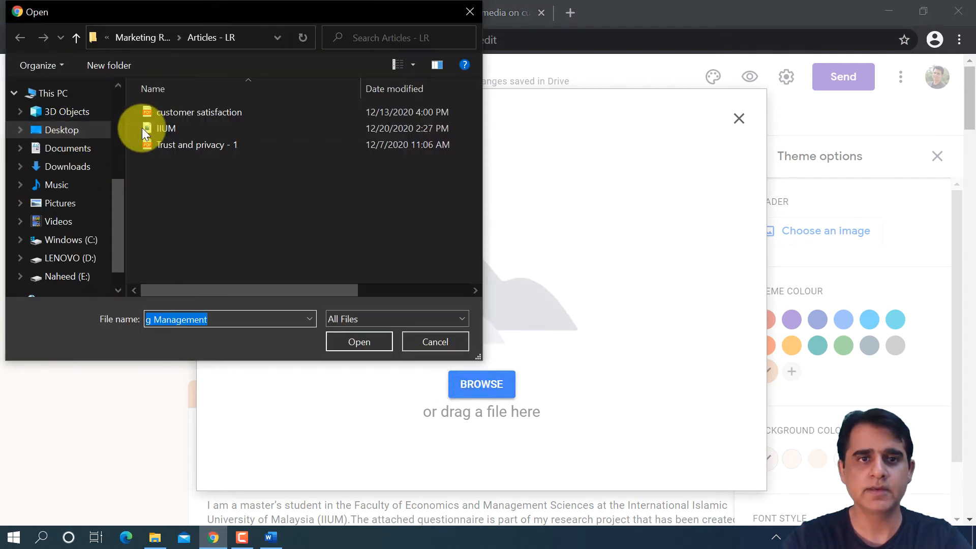
double_click(155, 126)
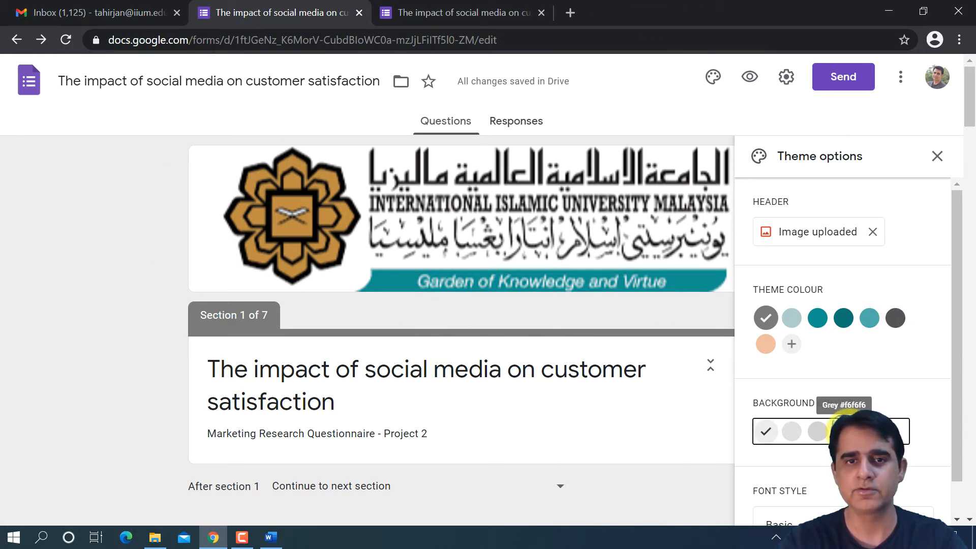
click(843, 431)
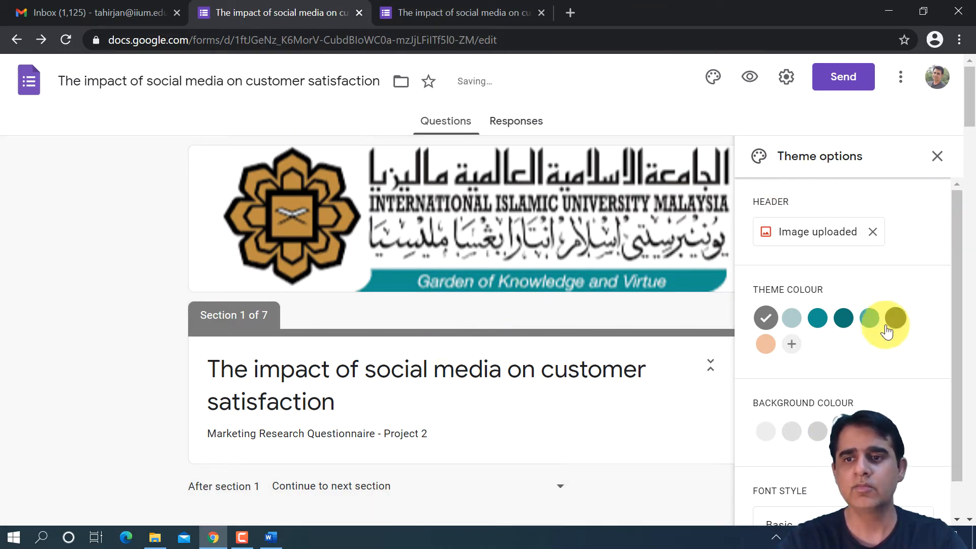
click(939, 157)
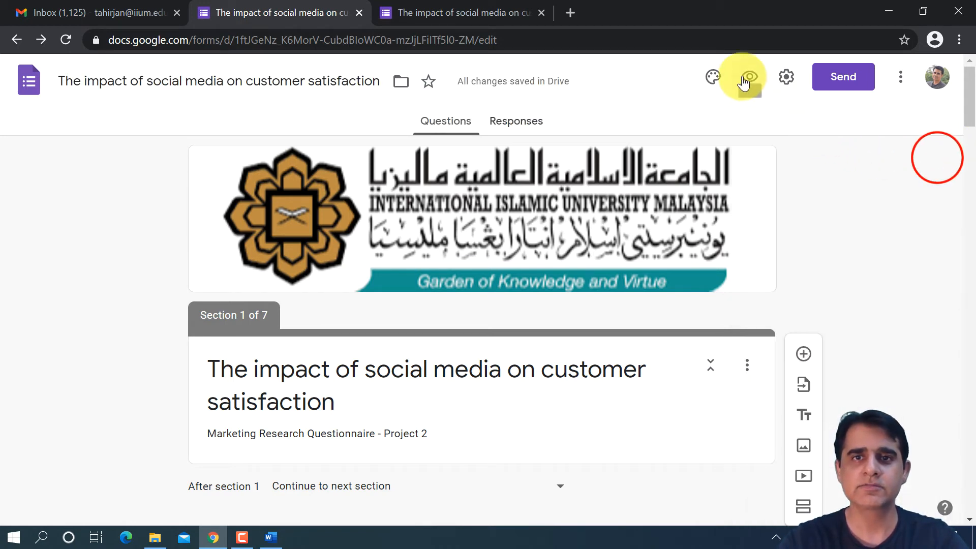
- Preview the form with its university logo header, compare it with the earlier preview, and return to the form editor
click(395, 6)
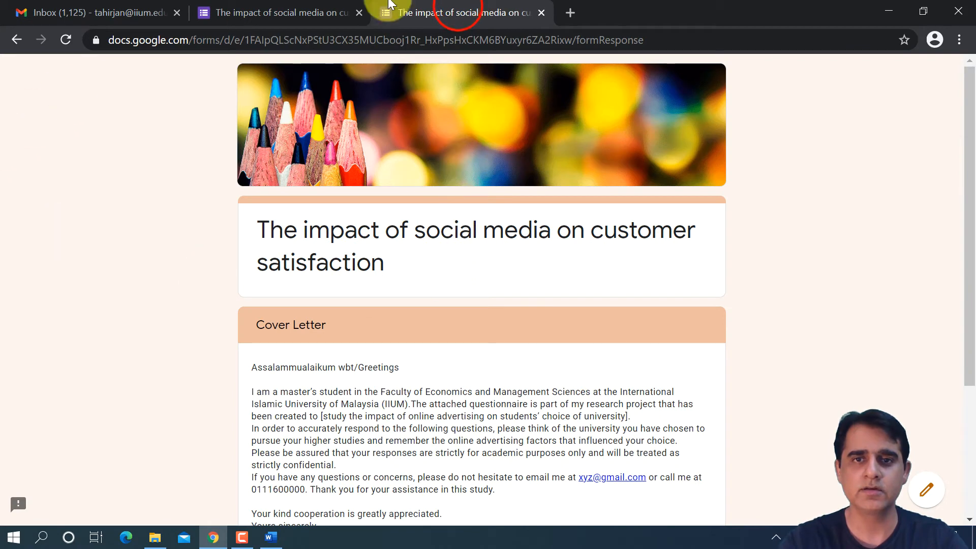
click(232, 11)
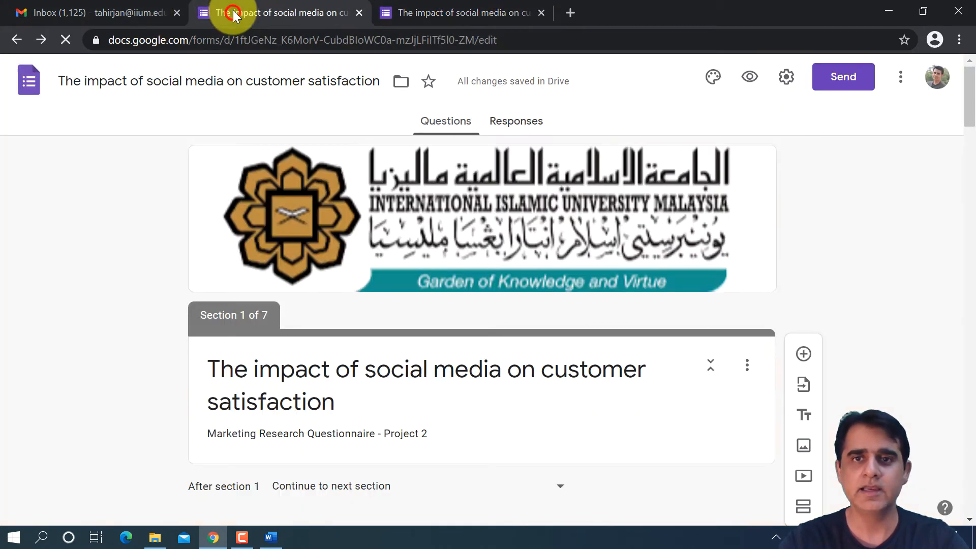
click(745, 78)
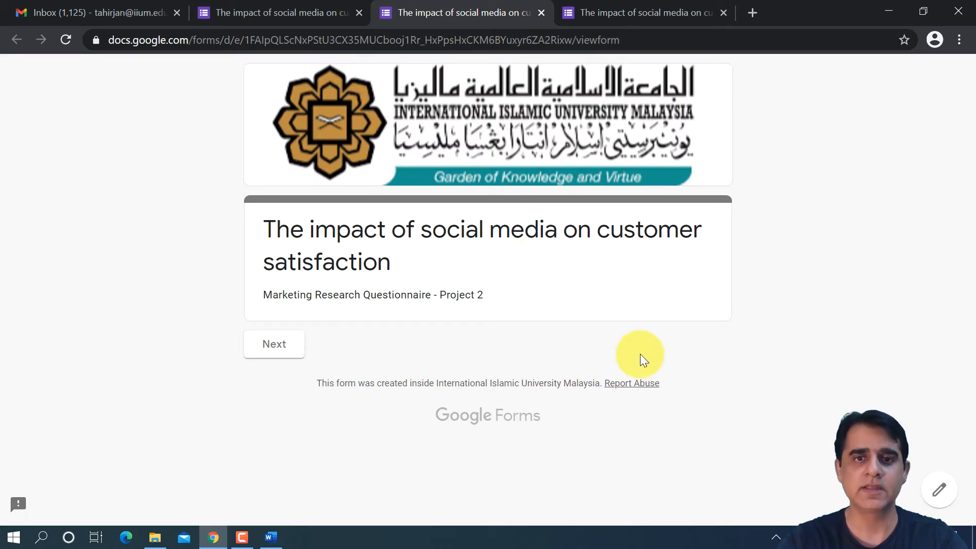
click(632, 11)
click(474, 11)
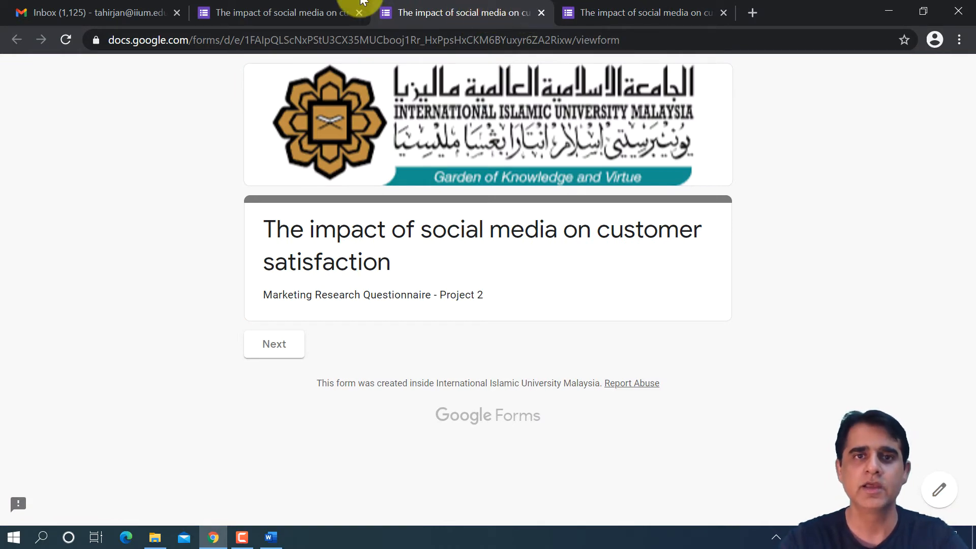
click(281, 16)
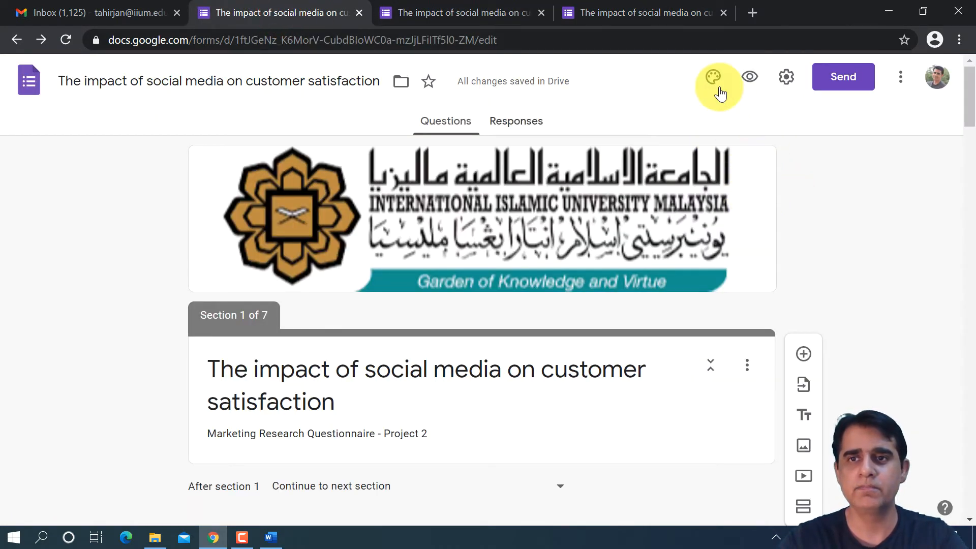
- Replace the form's logo header with the blue light-streak image from the Work and School themes
click(715, 80)
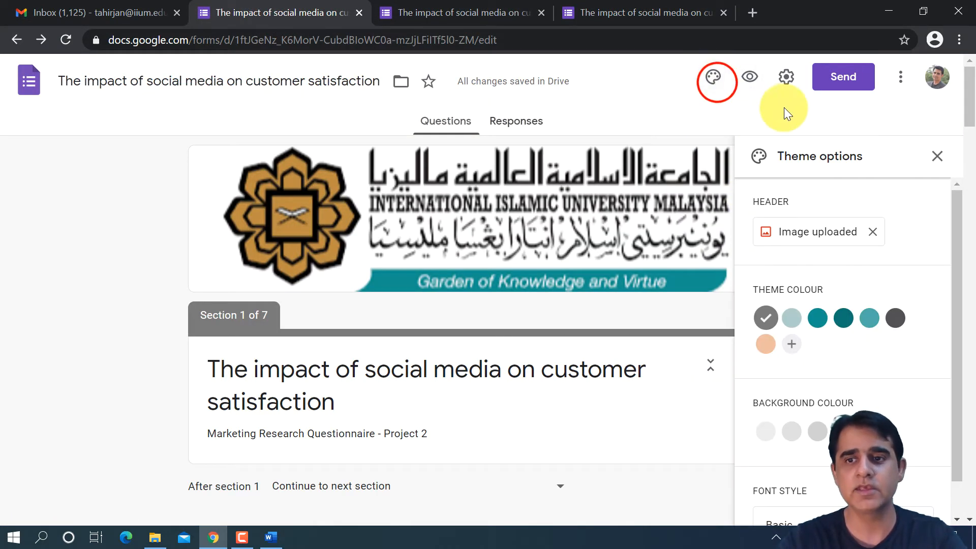
click(875, 232)
click(810, 231)
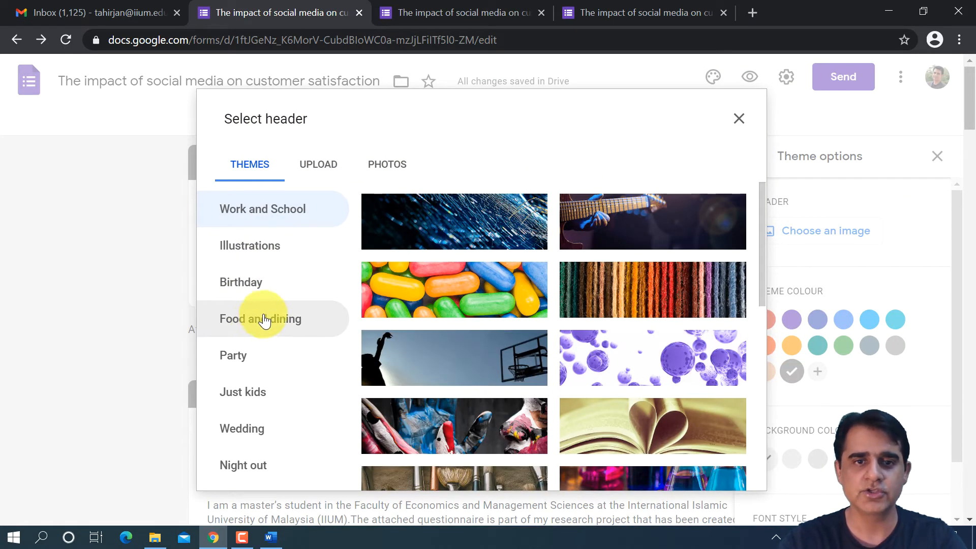
click(473, 217)
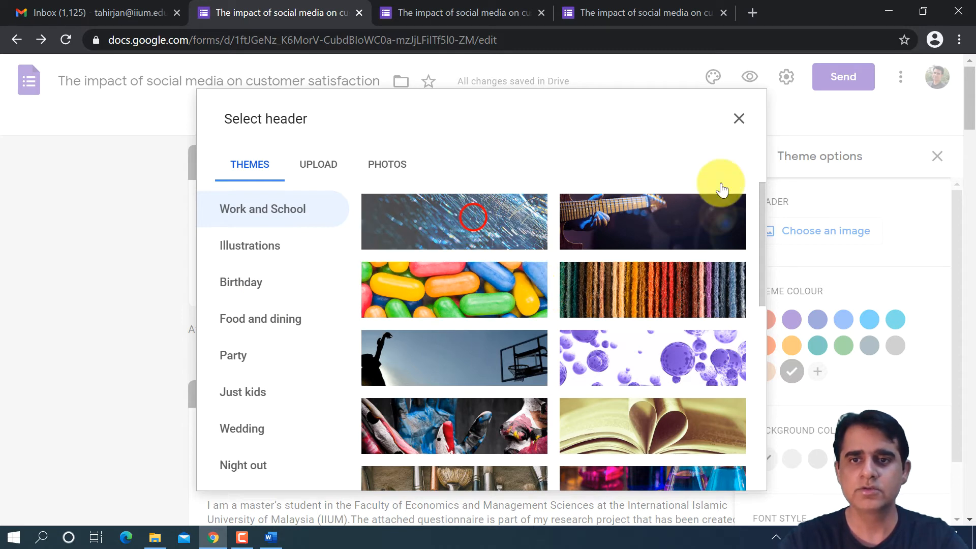
click(739, 465)
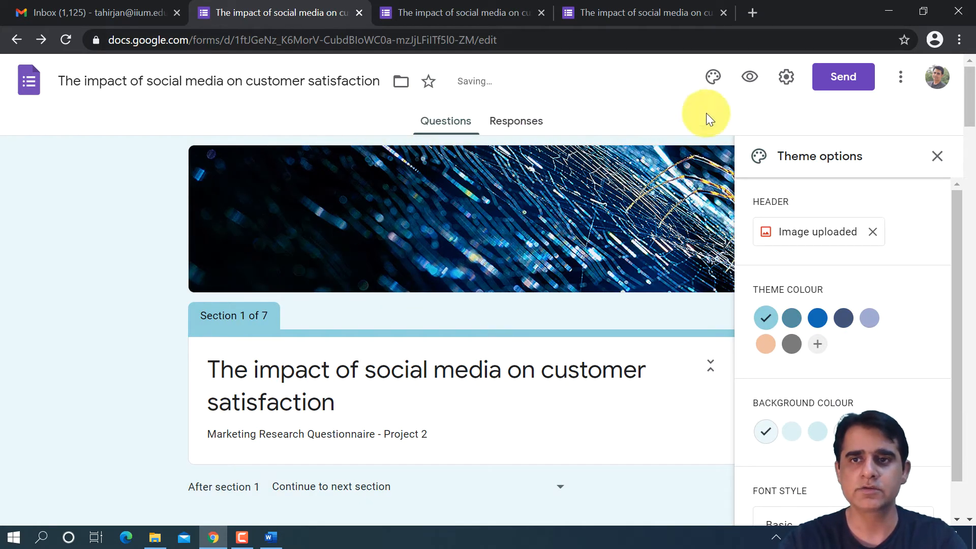
- Preview the form with the blue header, compare it with the logo and pencil previews, and close the blue and logo previews
click(750, 77)
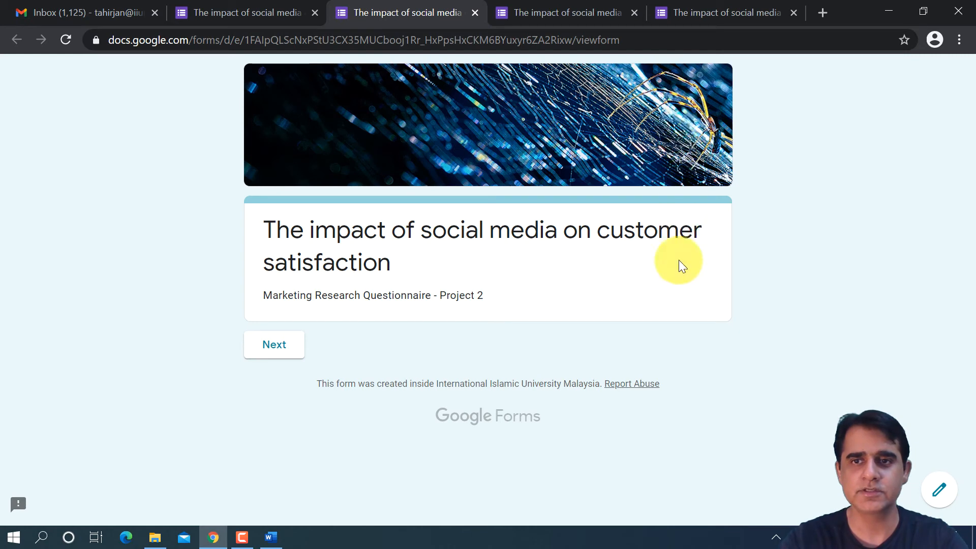
click(548, 13)
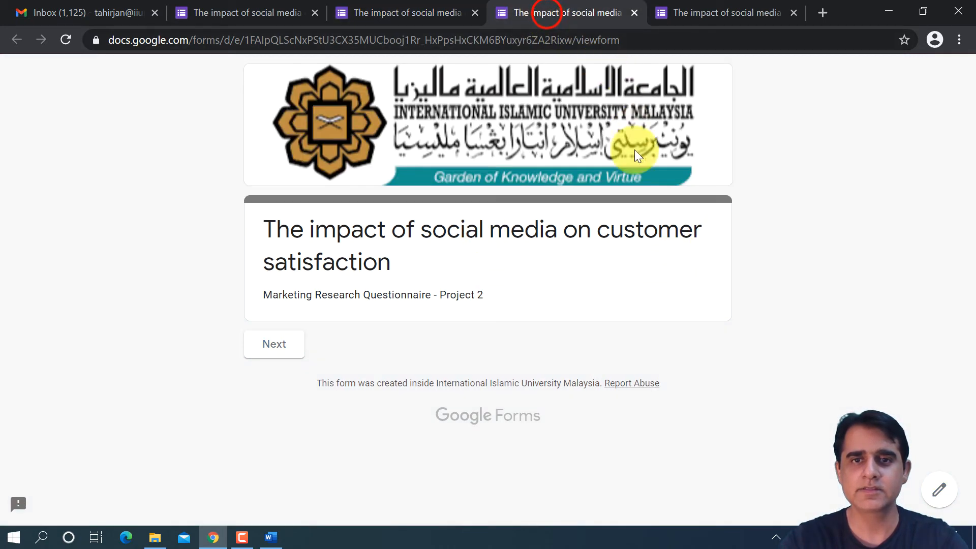
click(710, 13)
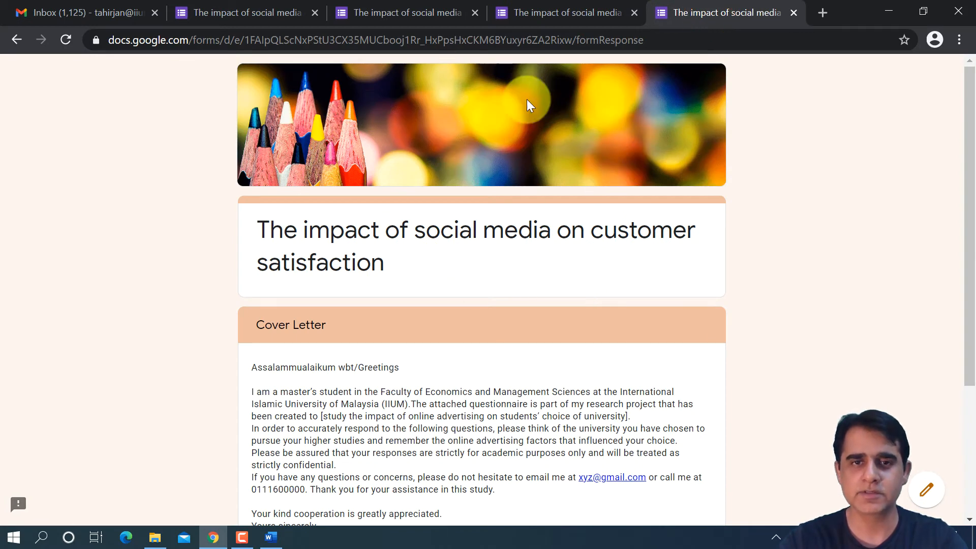
click(569, 12)
click(634, 12)
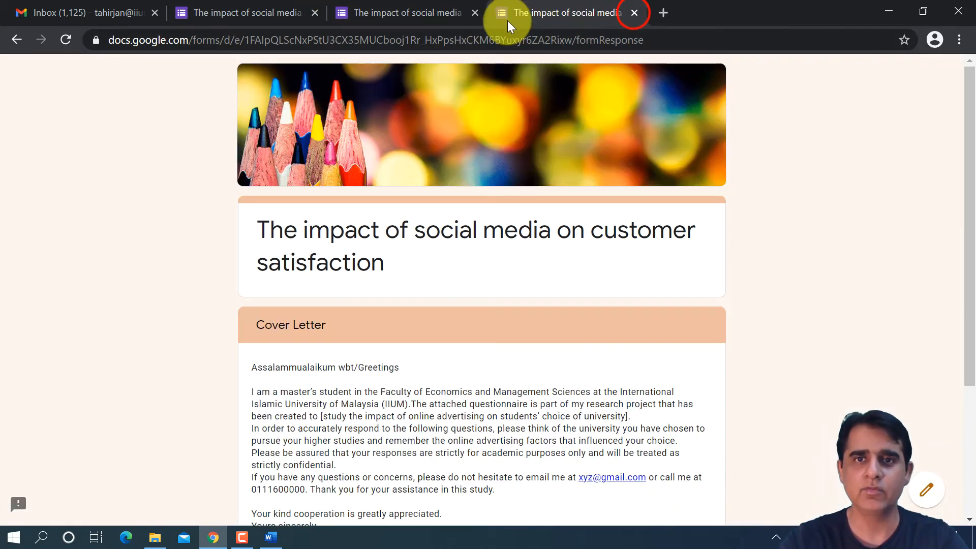
click(474, 13)
click(281, 14)
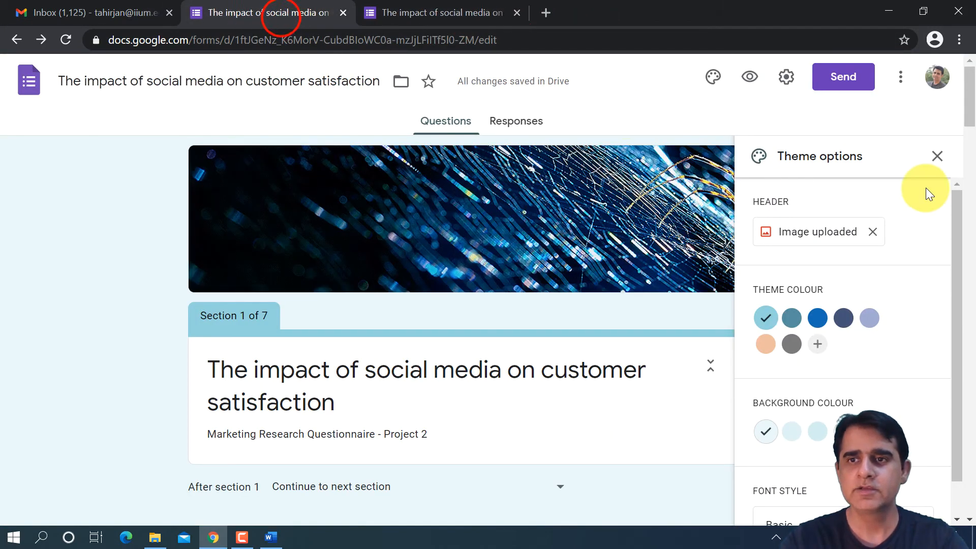
- Replace the form's header with the coloured pencils image from the Work and School themes and close the theme options
click(873, 232)
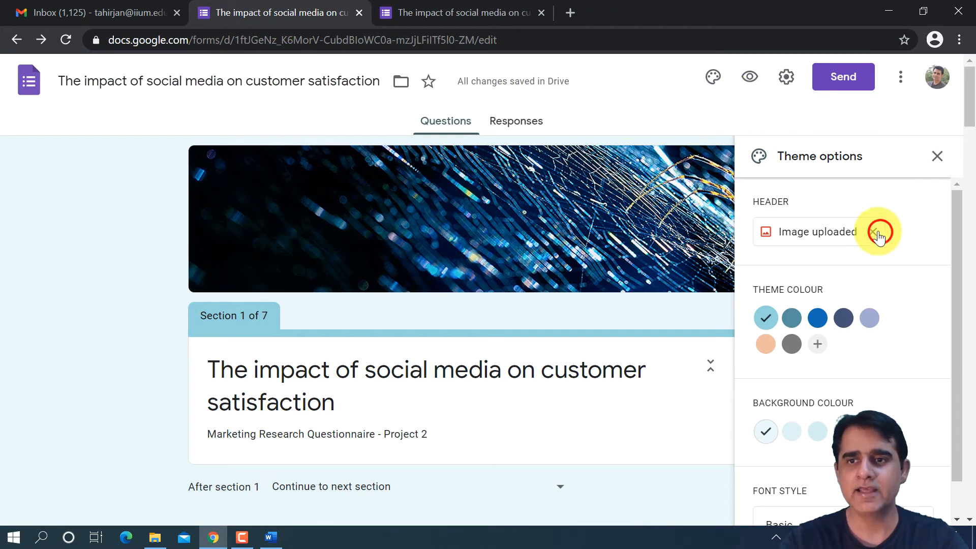
click(828, 235)
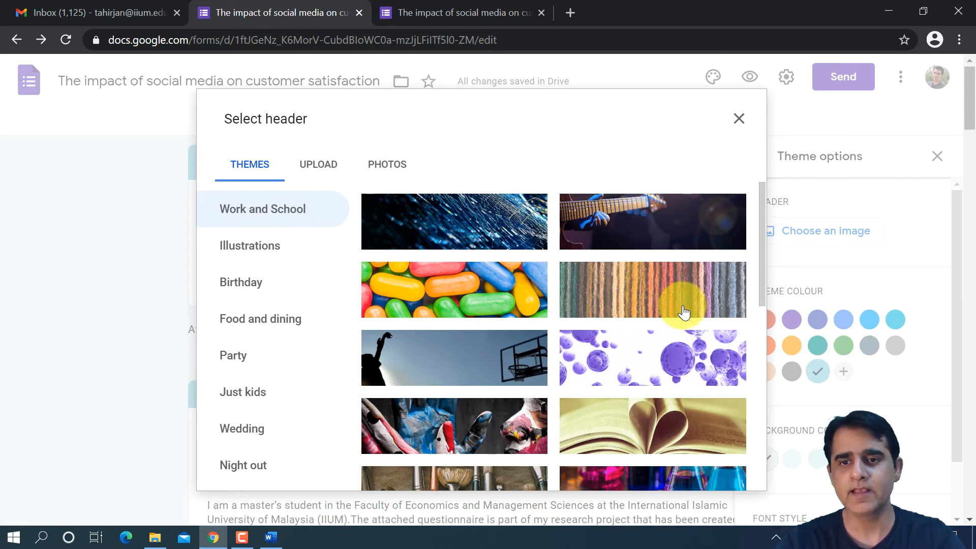
scroll(697, 345, down, 3)
click(670, 392)
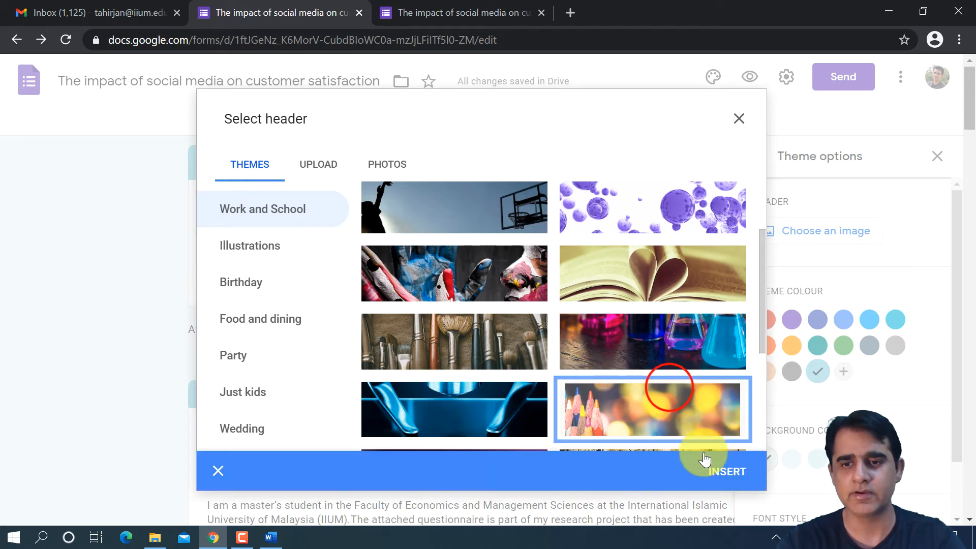
click(735, 475)
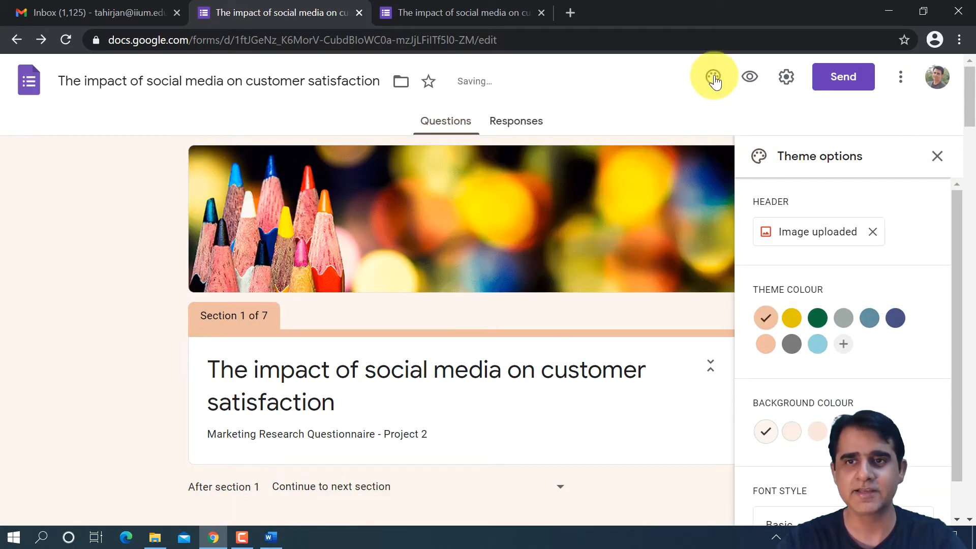
click(939, 157)
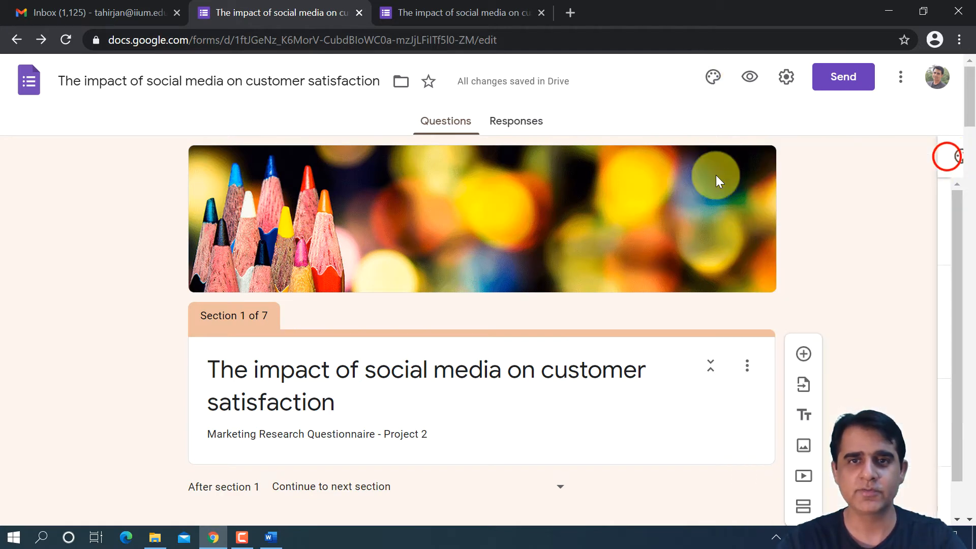
- Preview the form with the coloured pencils header and close the older preview page
click(750, 76)
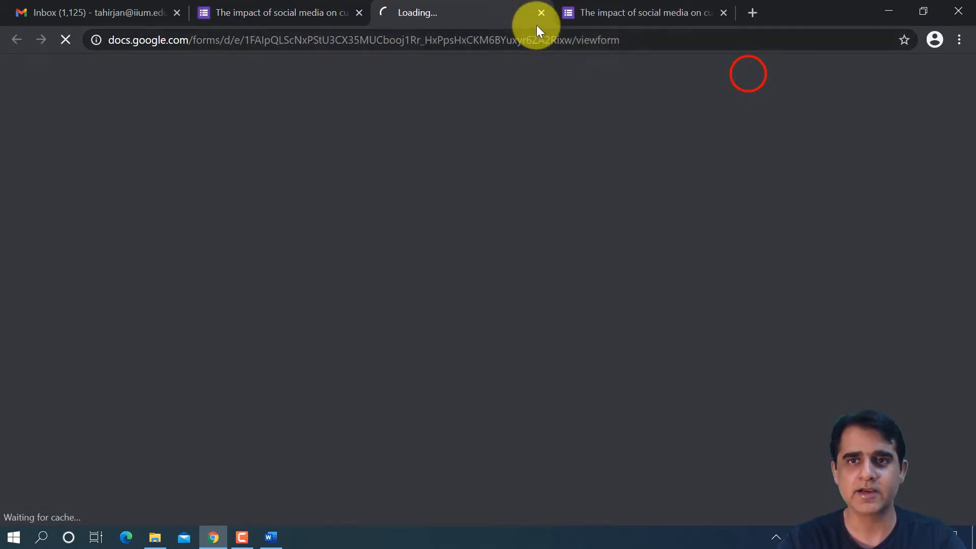
click(635, 13)
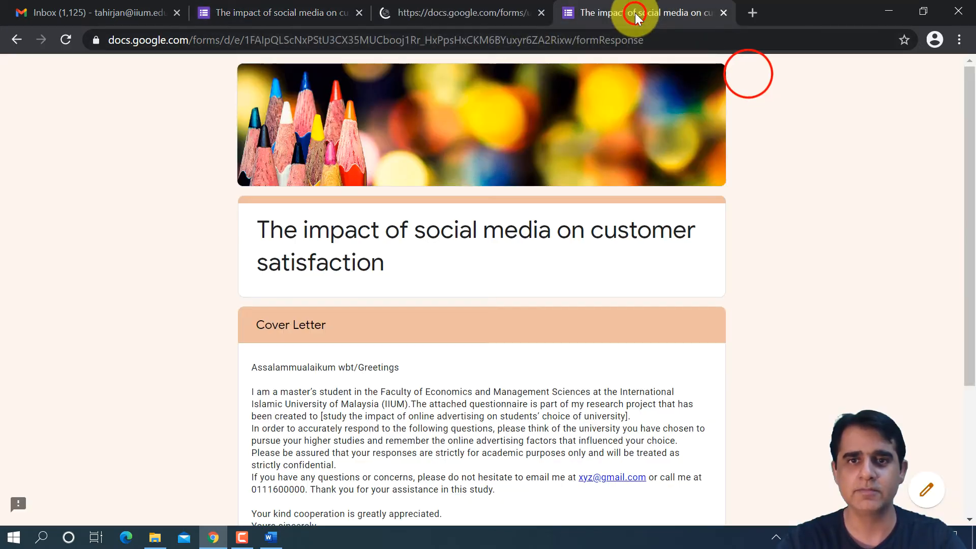
click(724, 13)
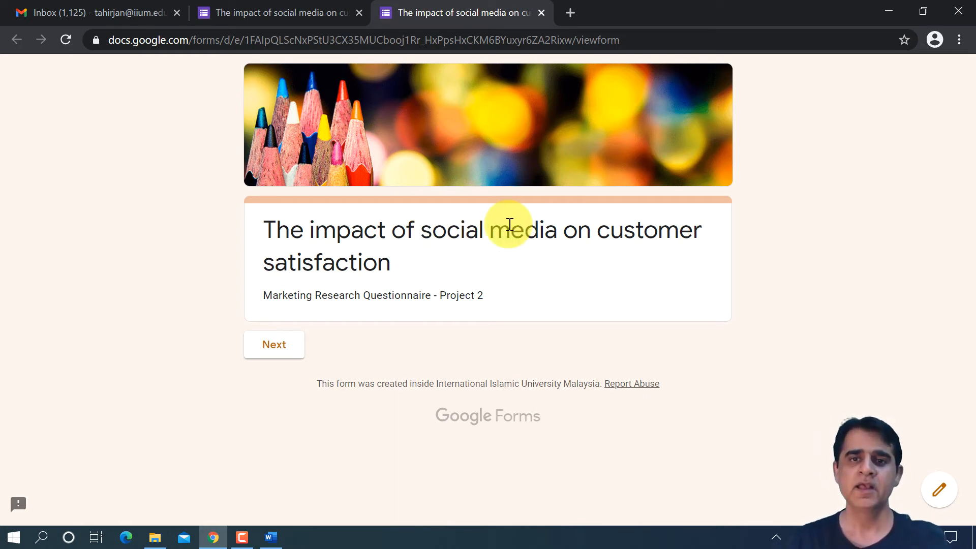
click(334, 296)
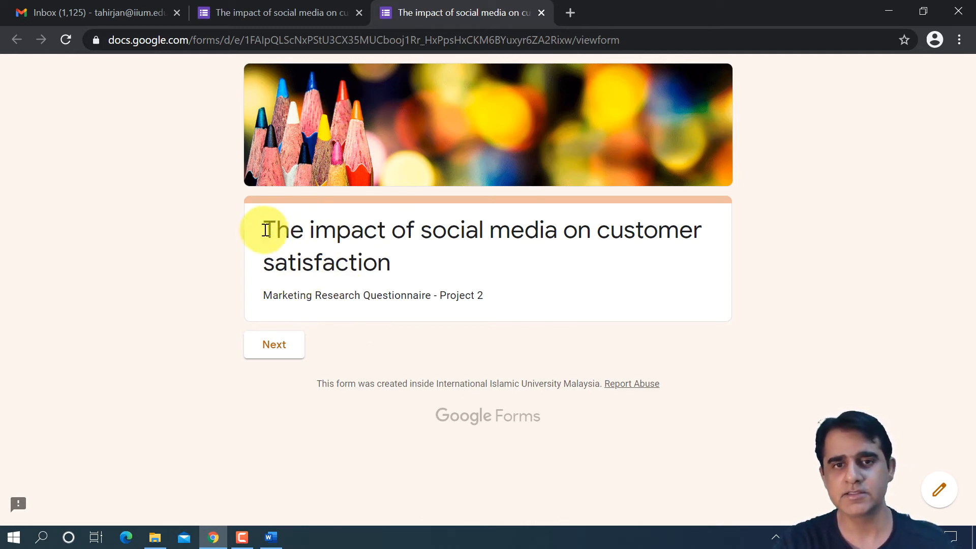
- Copy the full Cover Letter text from Section 2 into the form description in Section 1, replacing "Marketing Research Questionnaire - Project 2"
click(301, 14)
scroll(433, 307, down, 4)
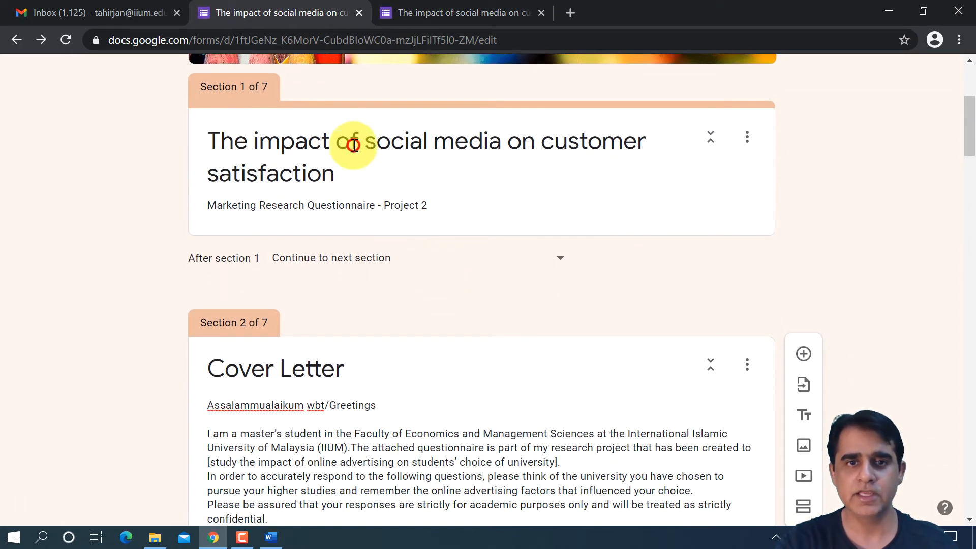
triple_click(349, 141)
triple_click(375, 207)
scroll(330, 229, down, 4)
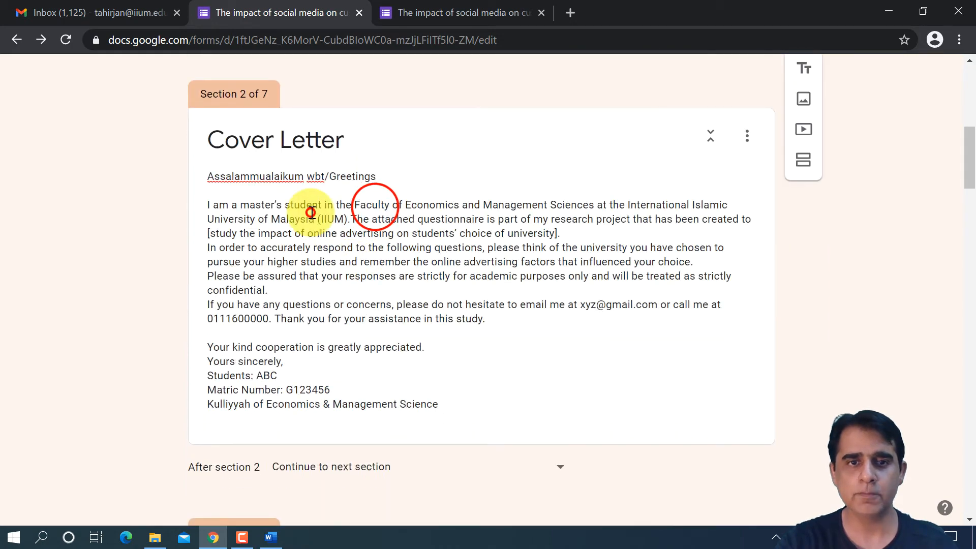
triple_click(311, 212)
key(ctrl+c)
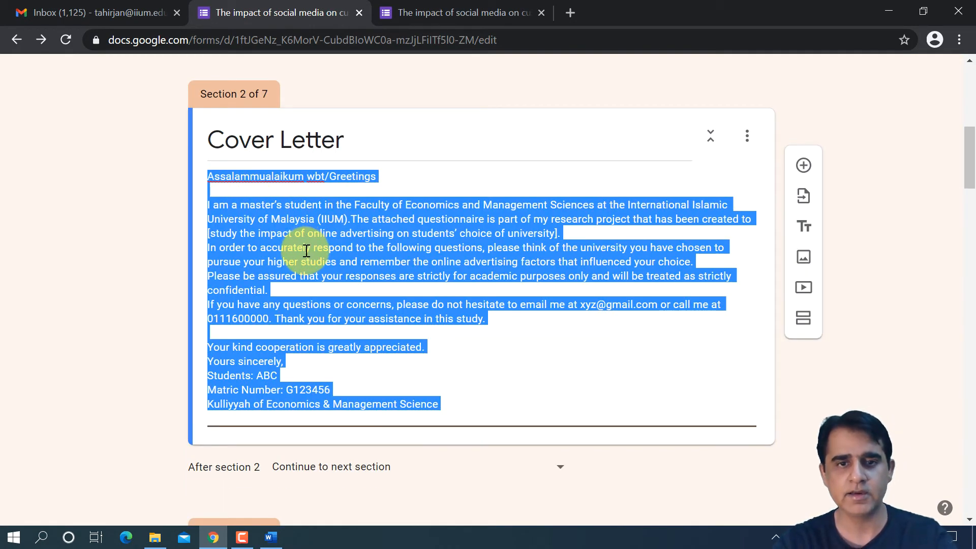
scroll(325, 251, up, 5)
triple_click(348, 283)
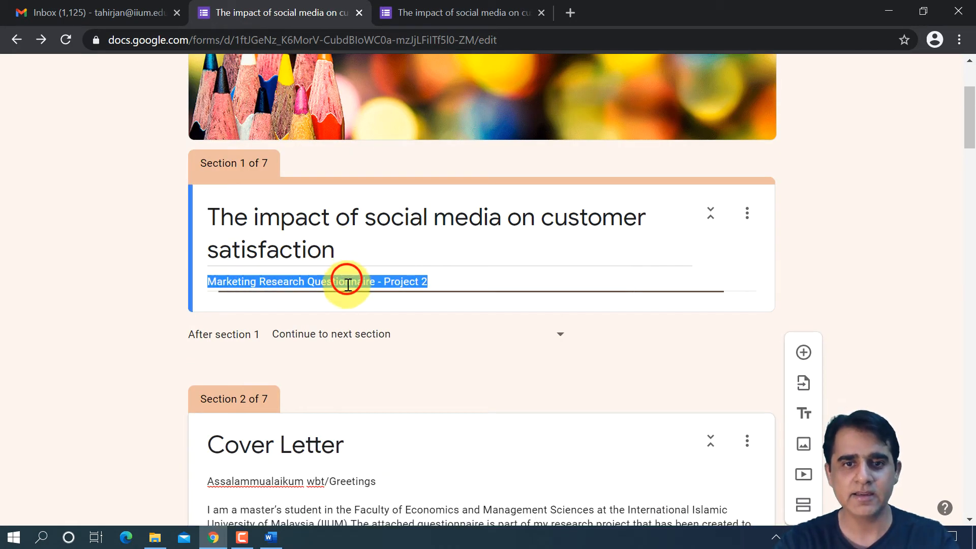
key(ctrl+v)
- Delete the separate Cover Letter section and review the cover letter text under the form title
scroll(478, 340, down, 4)
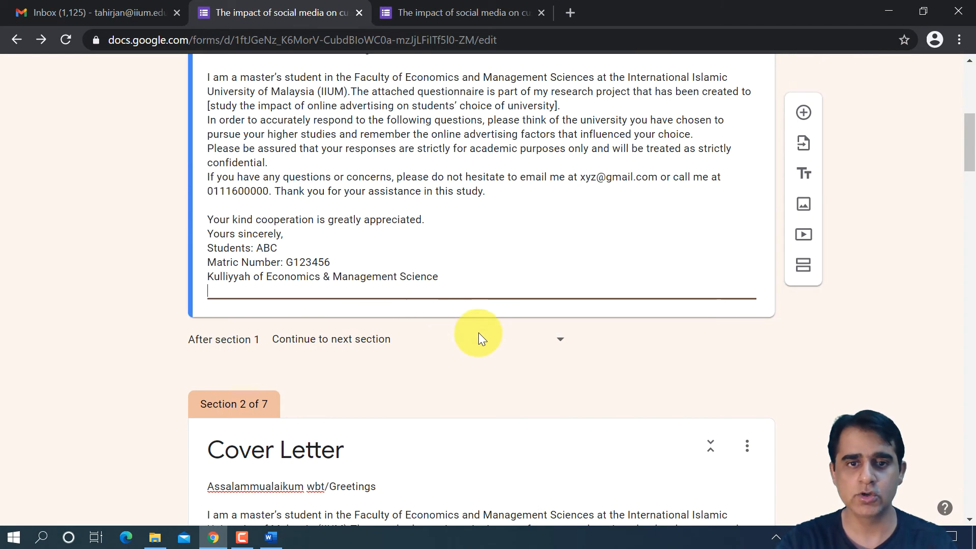
scroll(443, 379, down, 3)
click(743, 305)
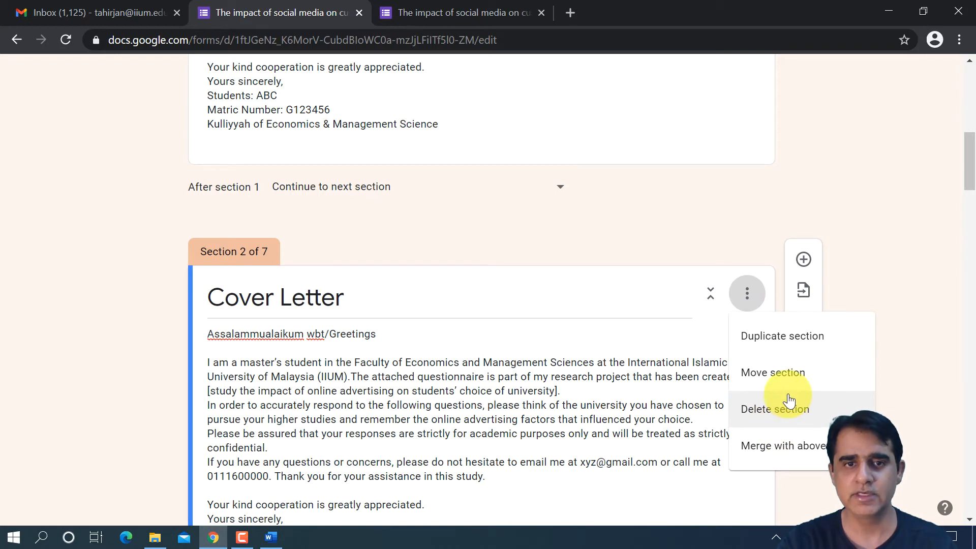
click(786, 410)
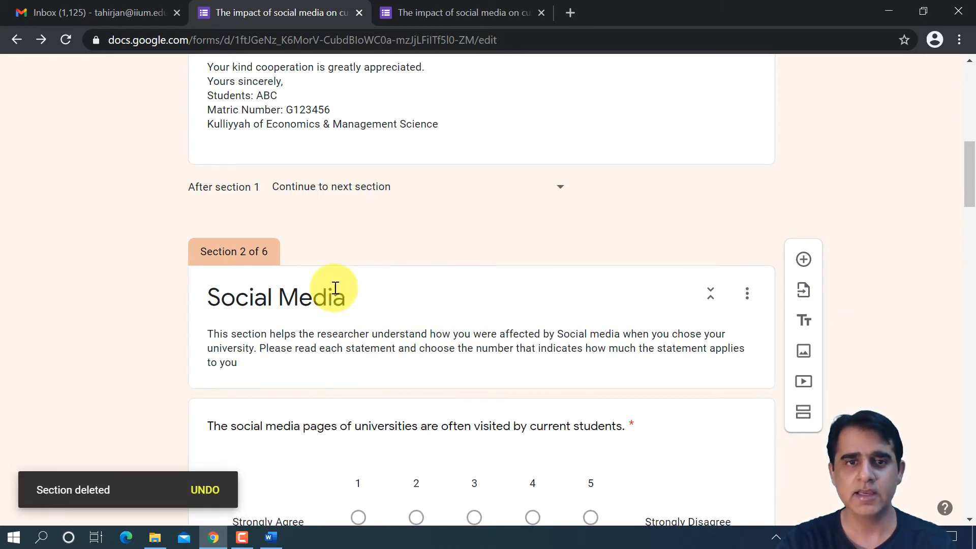
scroll(342, 287, up, 2)
scroll(364, 322, down, 2)
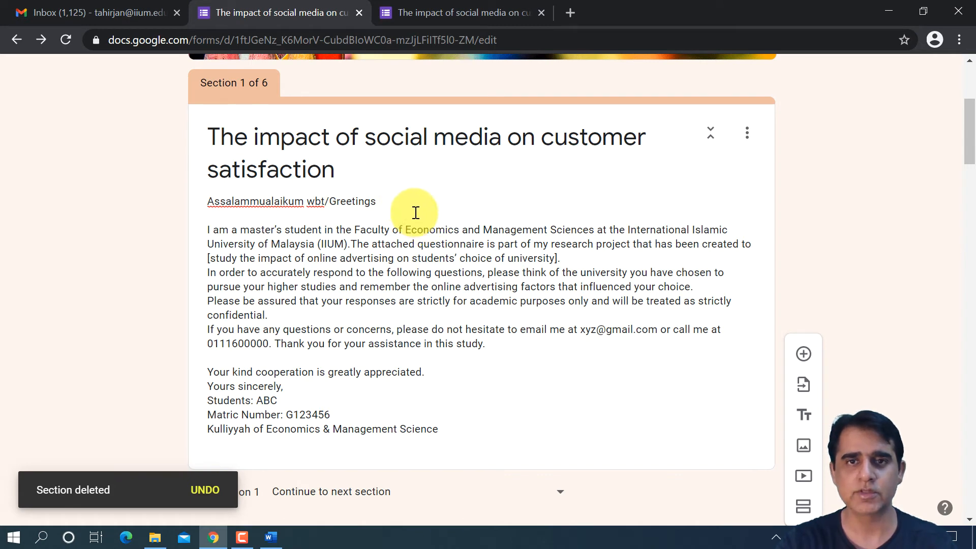
scroll(413, 216, up, 5)
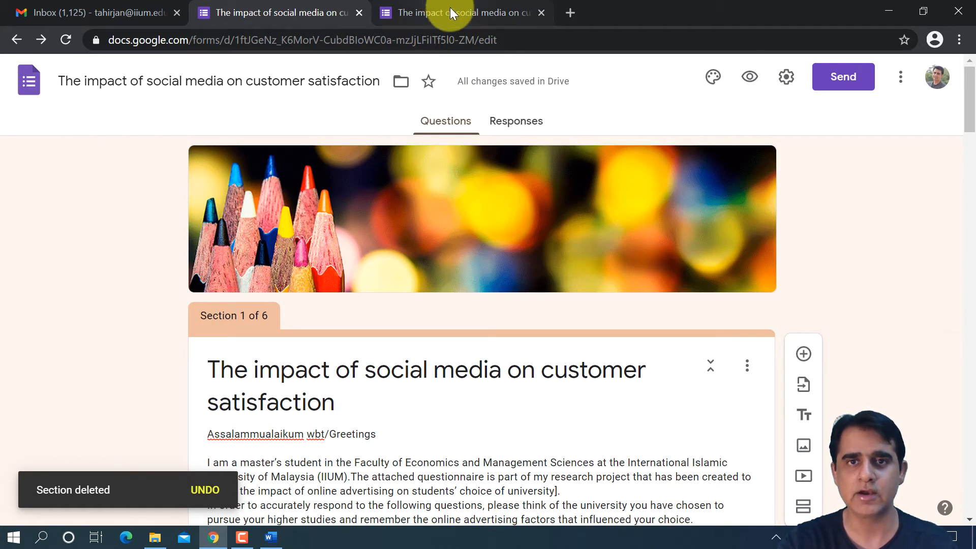
- Compare the earlier preview's first page with the edited first section, and look at the form's additional options
click(452, 12)
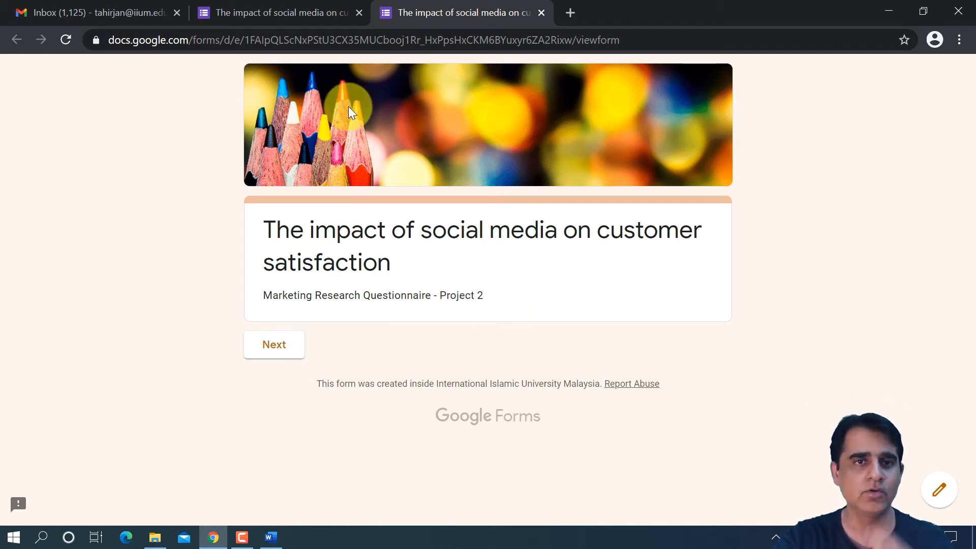
click(331, 11)
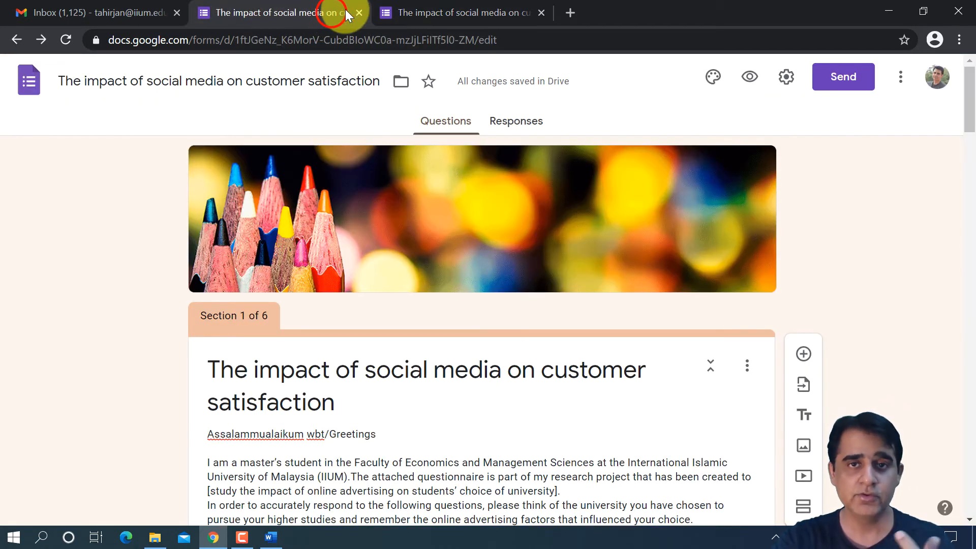
click(436, 11)
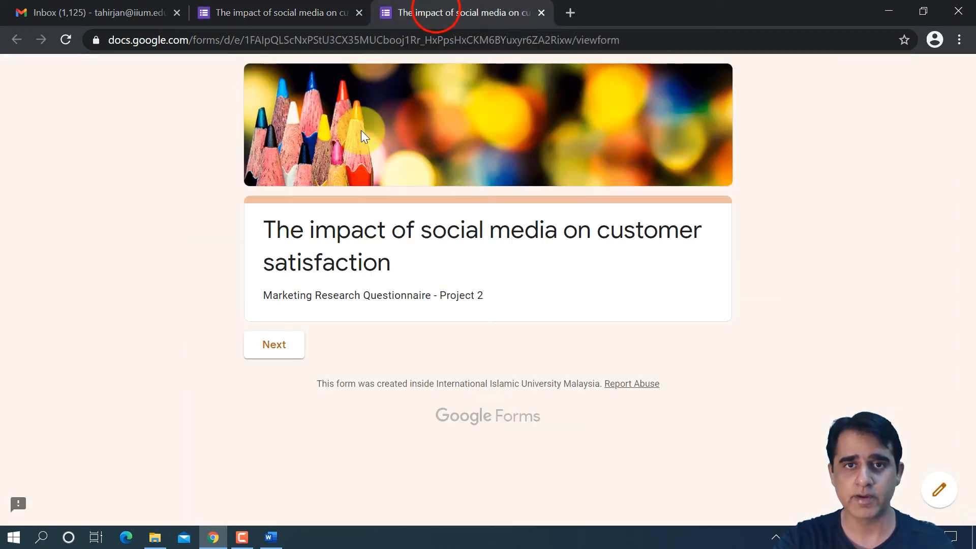
click(311, 12)
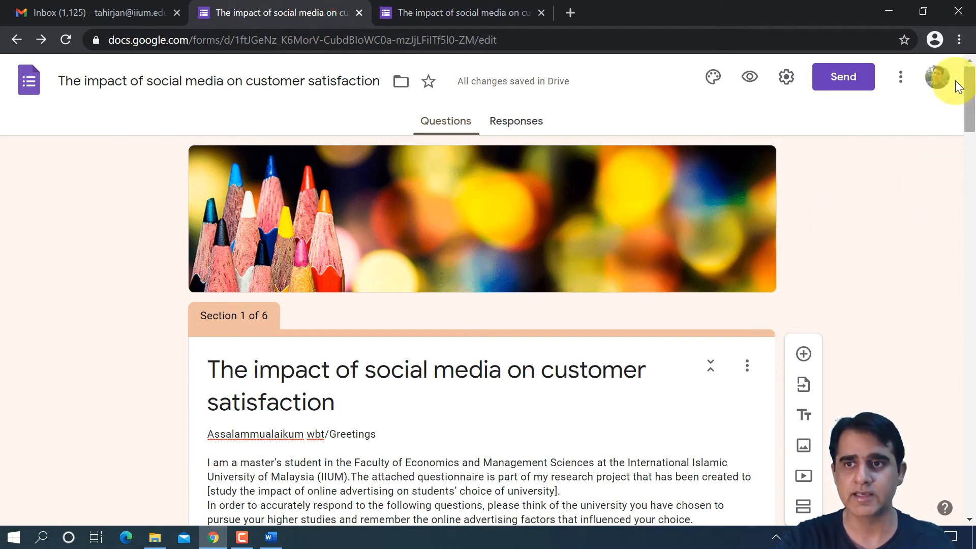
click(911, 76)
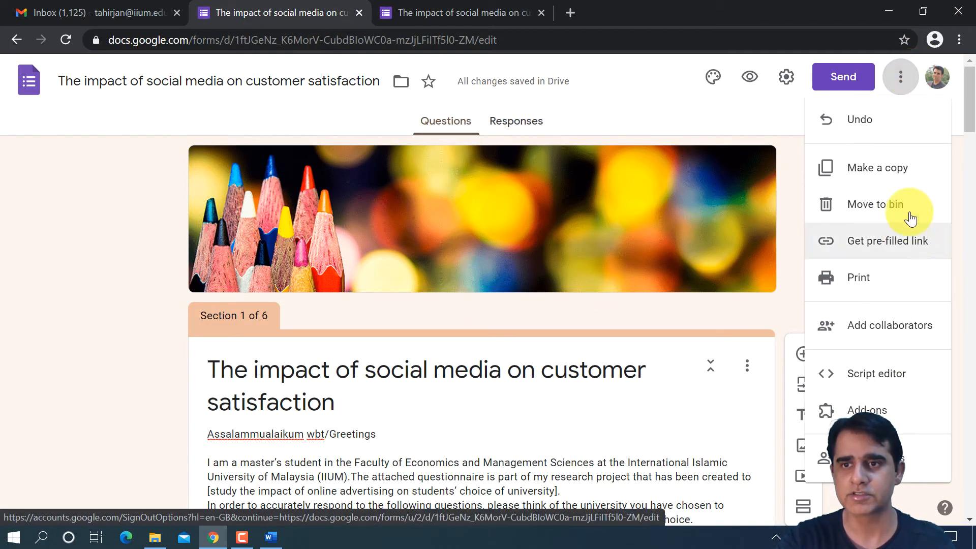
click(765, 308)
- Preview the updated form, read through the cover letter on the first page, and continue to the Social Media section
click(750, 76)
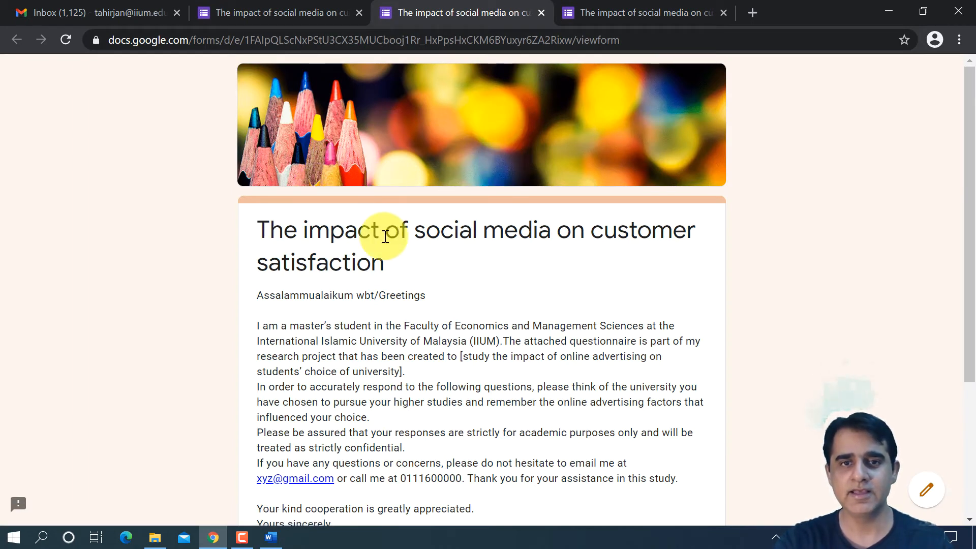
scroll(391, 230, down, 1)
scroll(435, 351, down, 2)
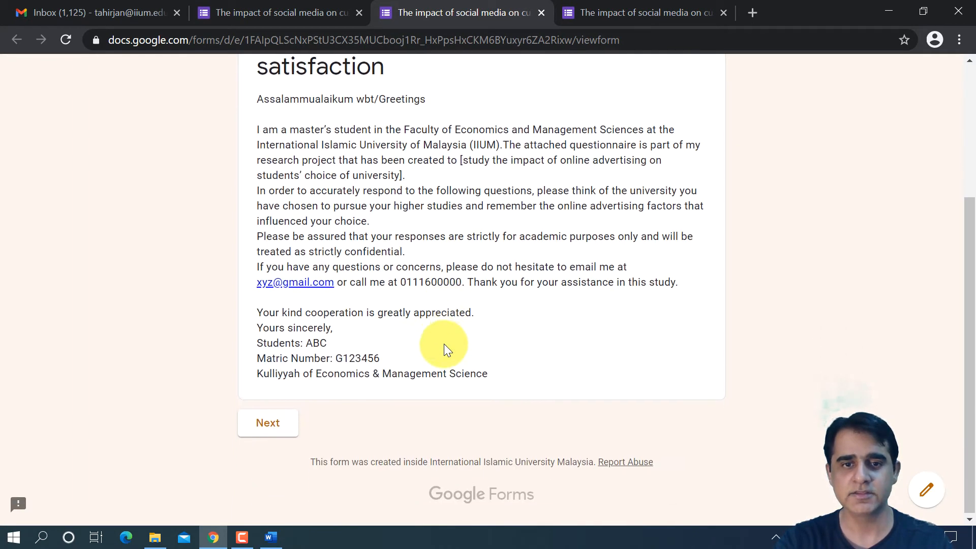
click(282, 418)
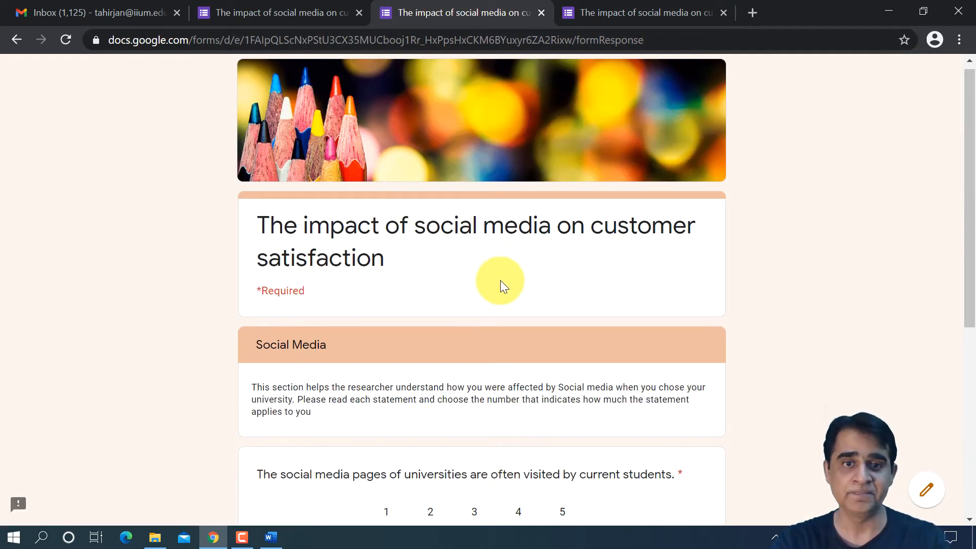
- Look over the previewed Social Media section, close the outdated preview, and return to the form editor
scroll(500, 279, down, 3)
scroll(501, 281, down, 2)
scroll(503, 274, up, 5)
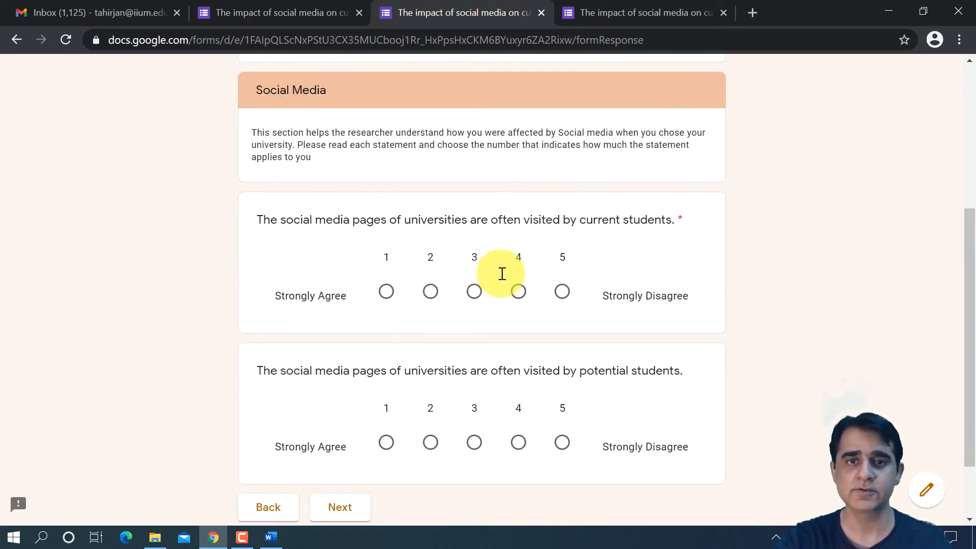
click(651, 17)
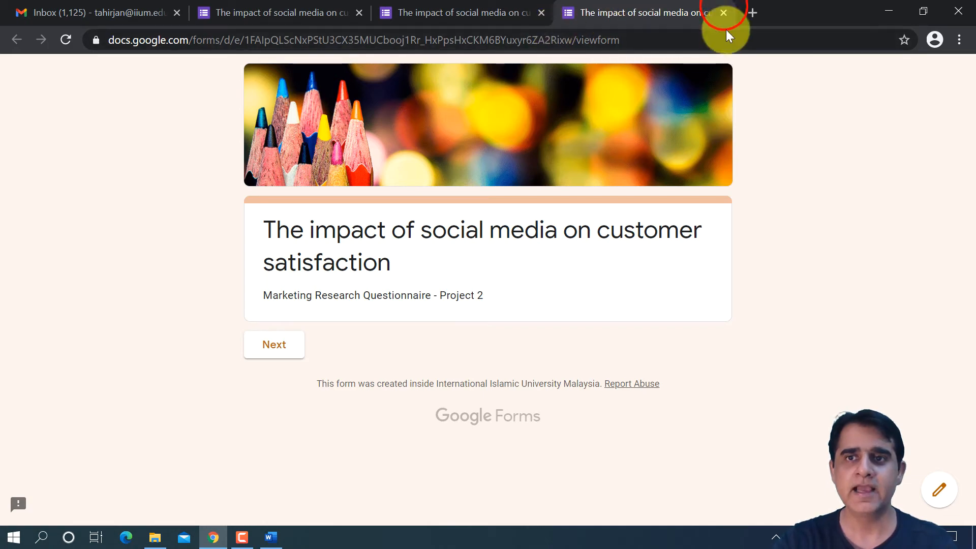
click(723, 13)
click(304, 15)
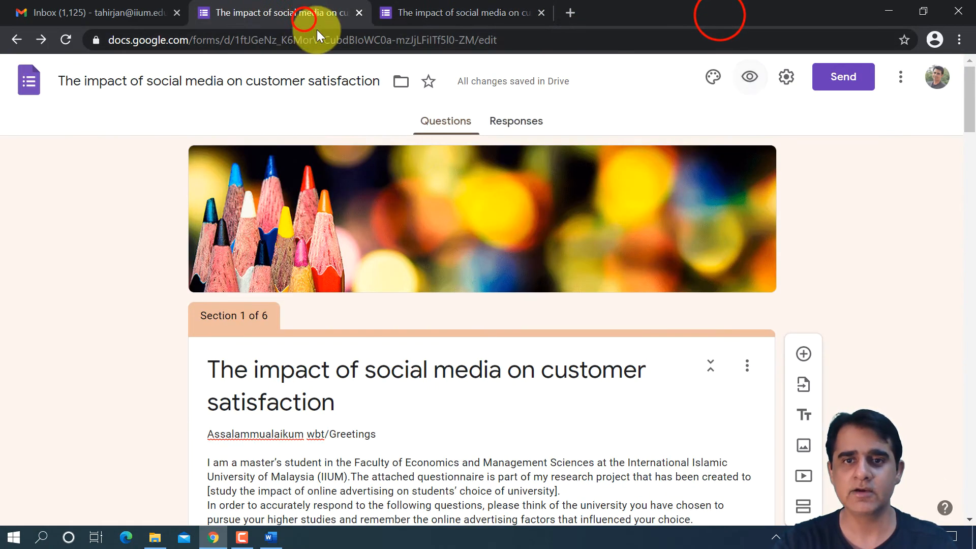
- Start inserting an image below the Social Media header in Section 2 and search Google Images for "social media"
scroll(445, 304, down, 5)
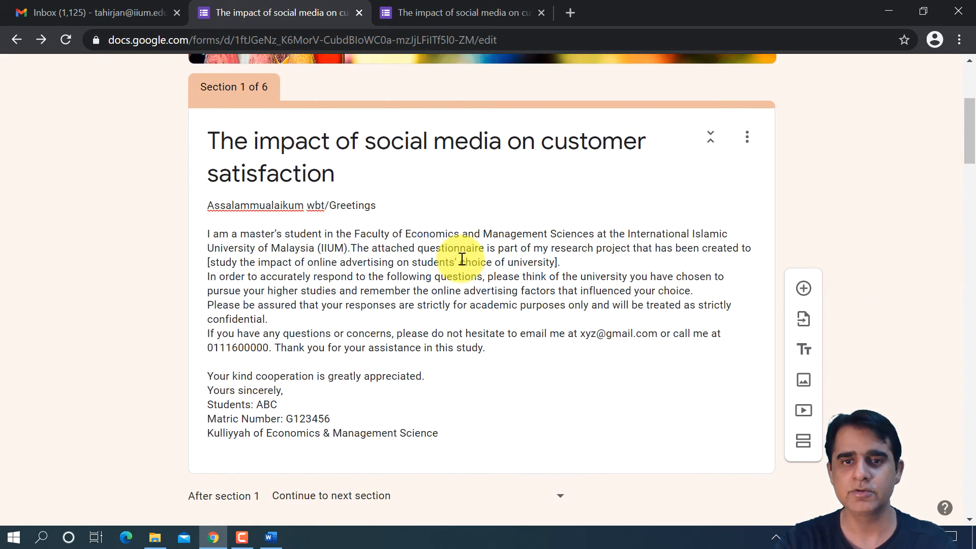
scroll(463, 258, down, 7)
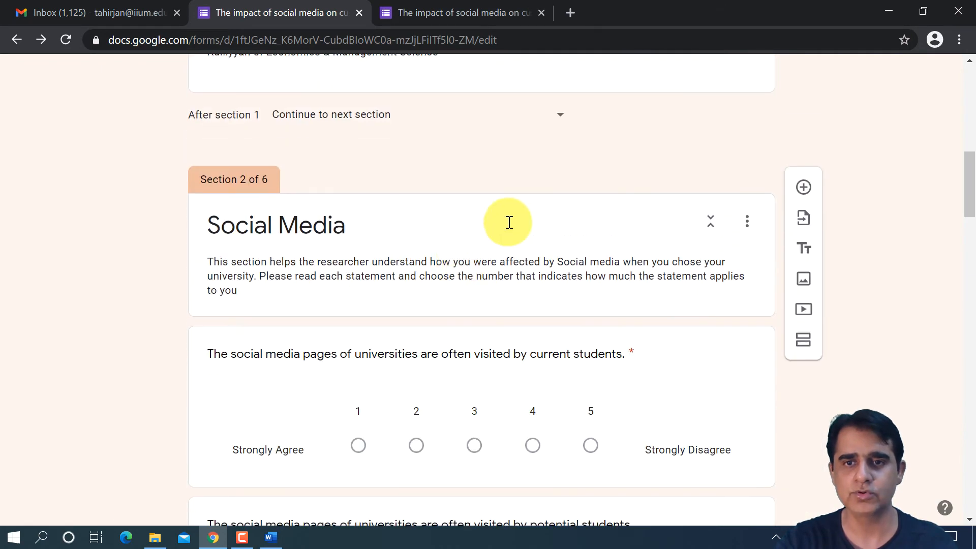
click(509, 221)
click(747, 221)
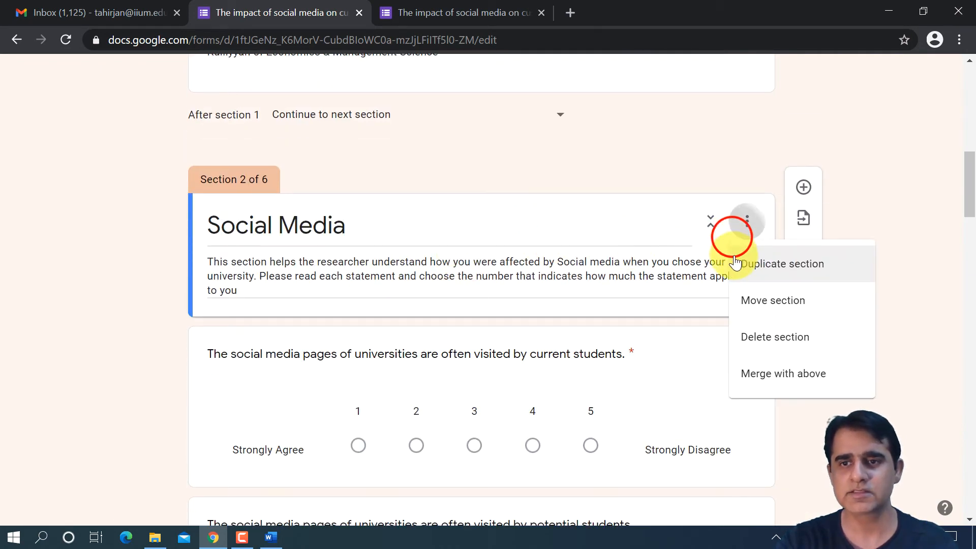
click(705, 283)
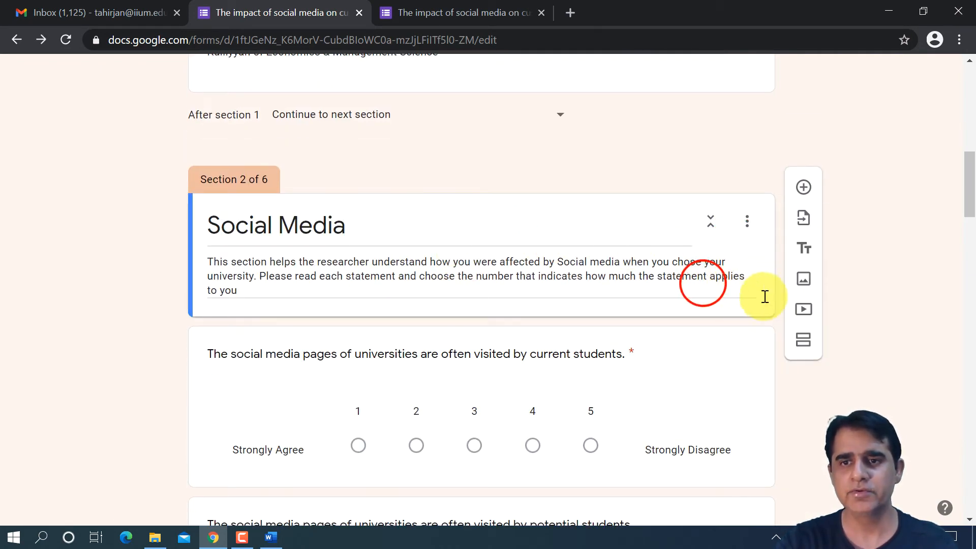
click(804, 280)
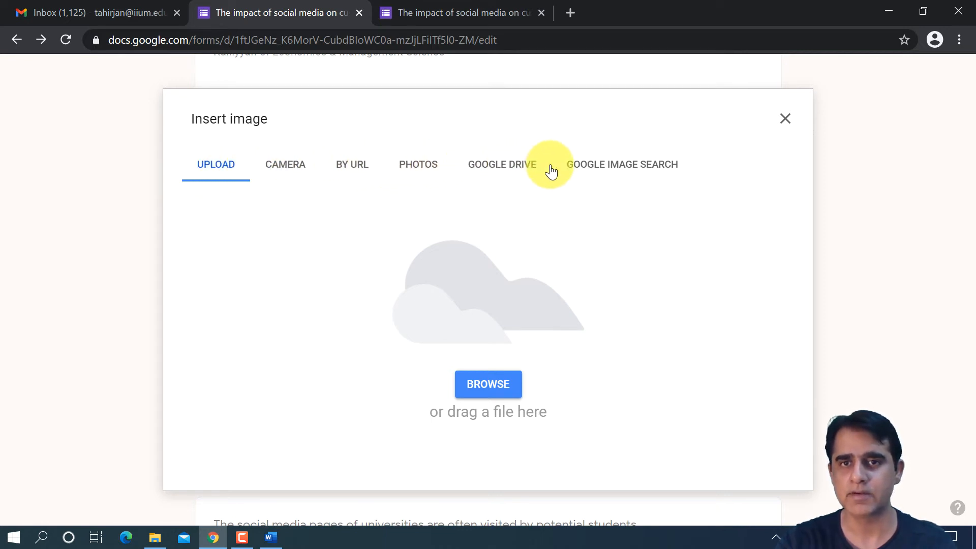
click(629, 163)
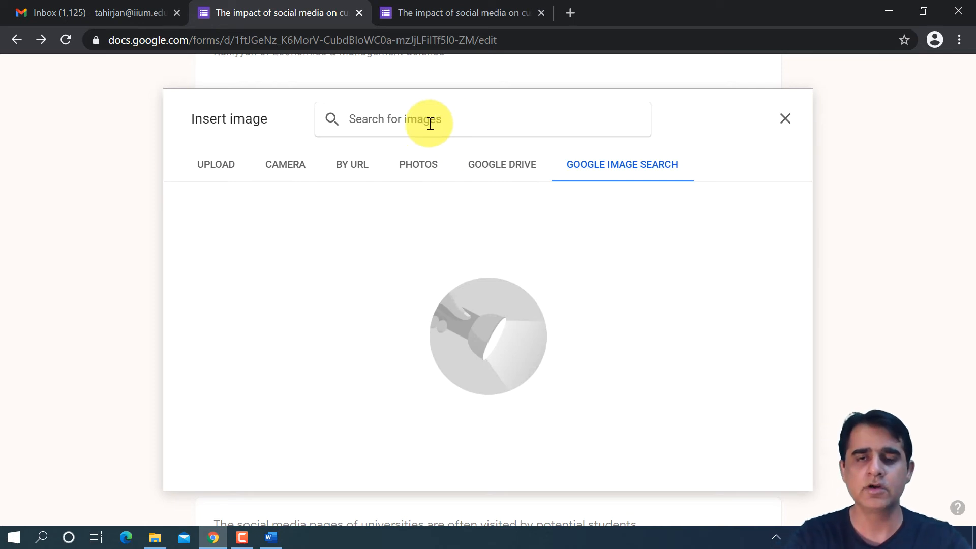
text(social media)
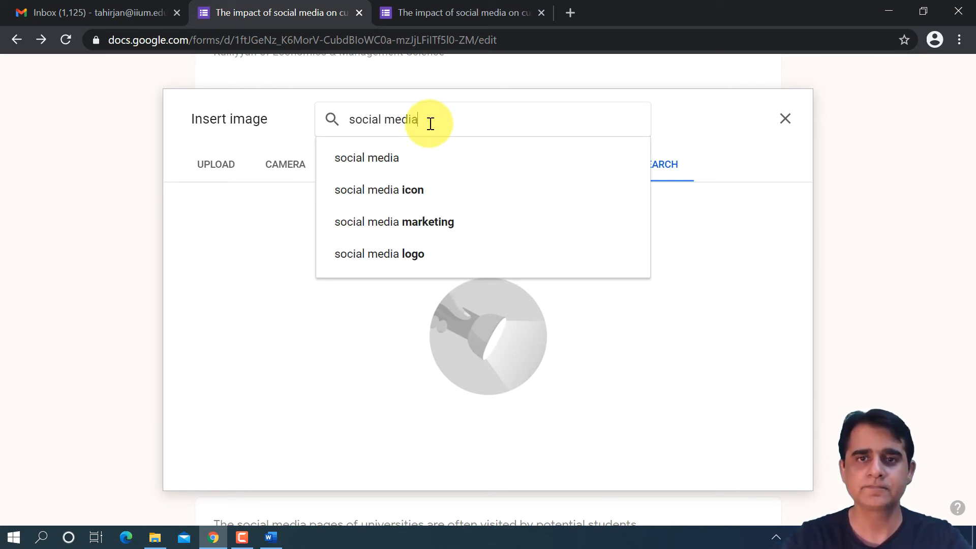
click(383, 157)
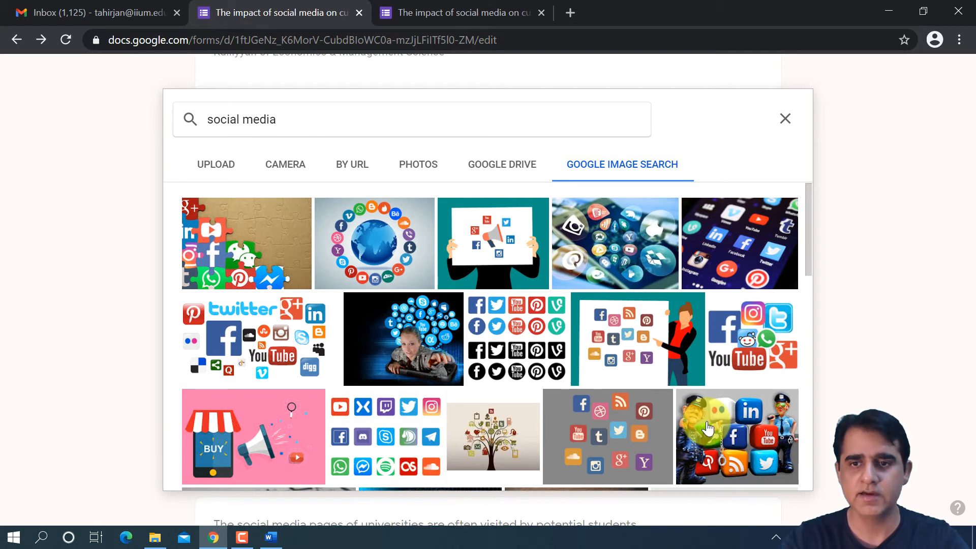
- Insert the picture of social media app icons floating over a smartphone and check its placement in the section
click(591, 244)
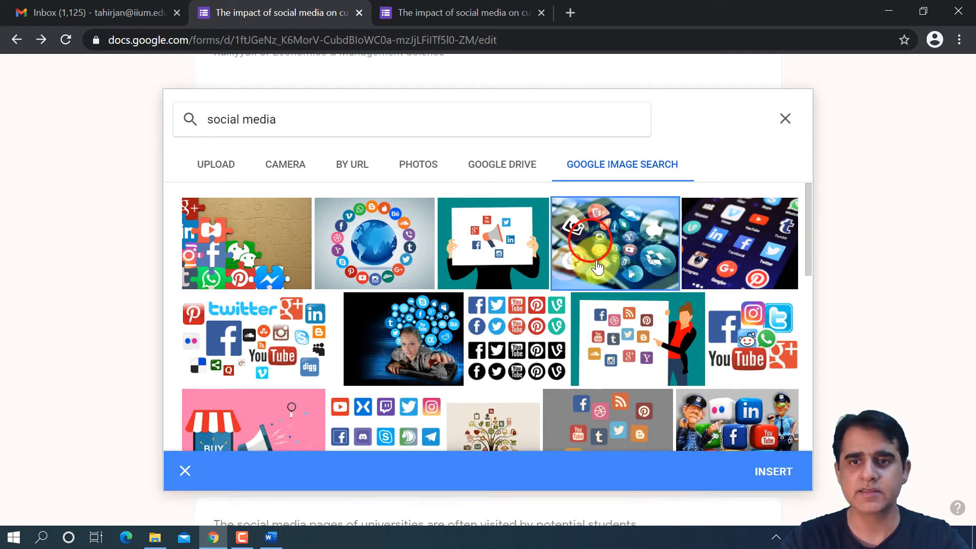
click(763, 463)
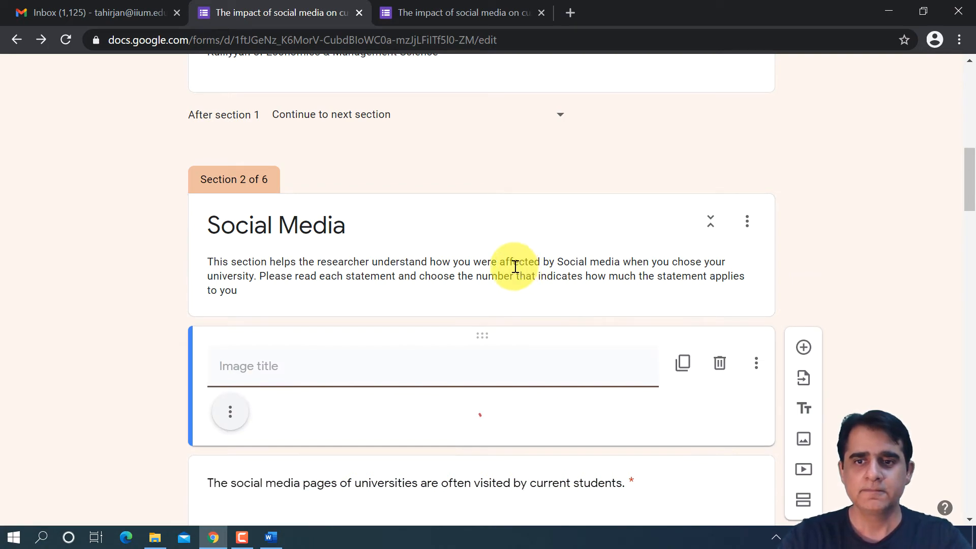
scroll(512, 273, down, 7)
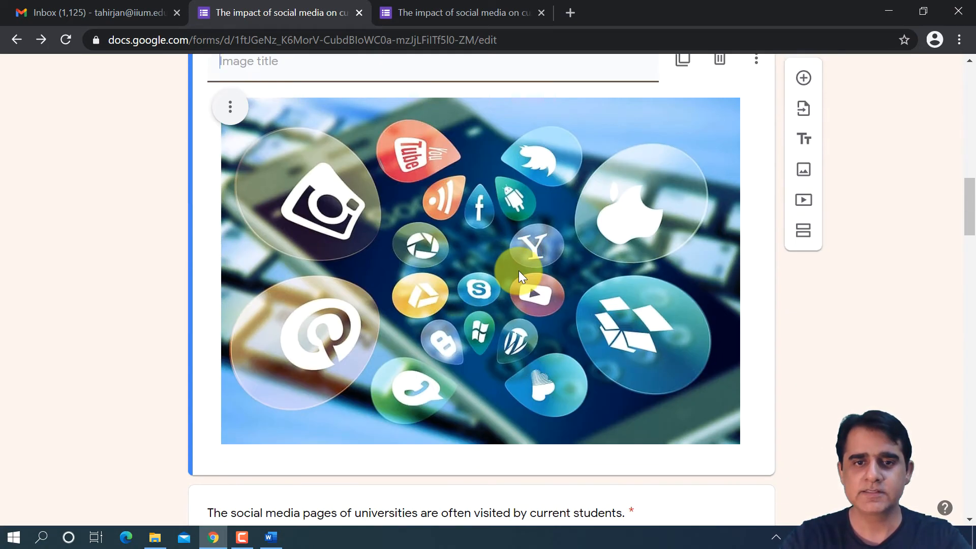
scroll(520, 264, up, 3)
scroll(429, 187, up, 15)
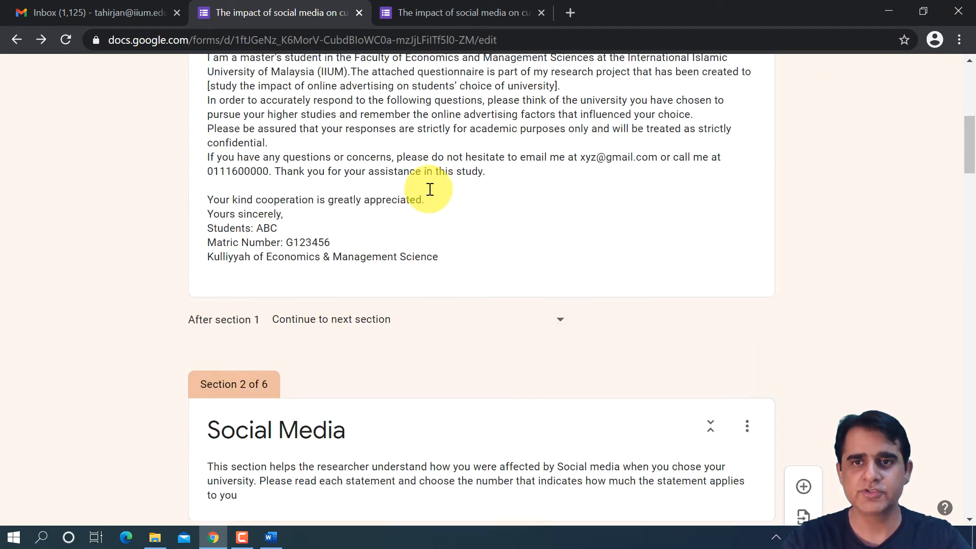
- Compare the Social Media section in the already open preview with the edited section containing the picture
click(420, 11)
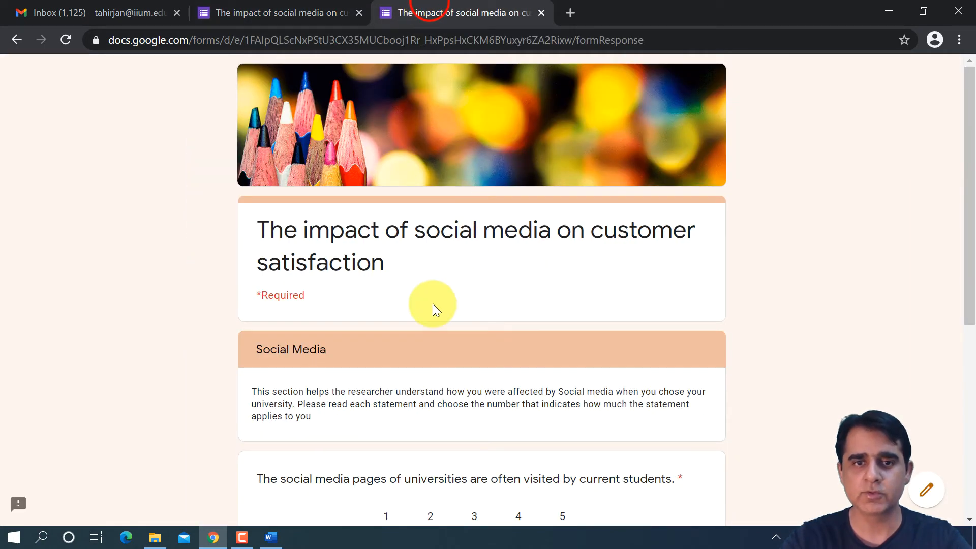
scroll(429, 301, down, 5)
scroll(320, 144, up, 5)
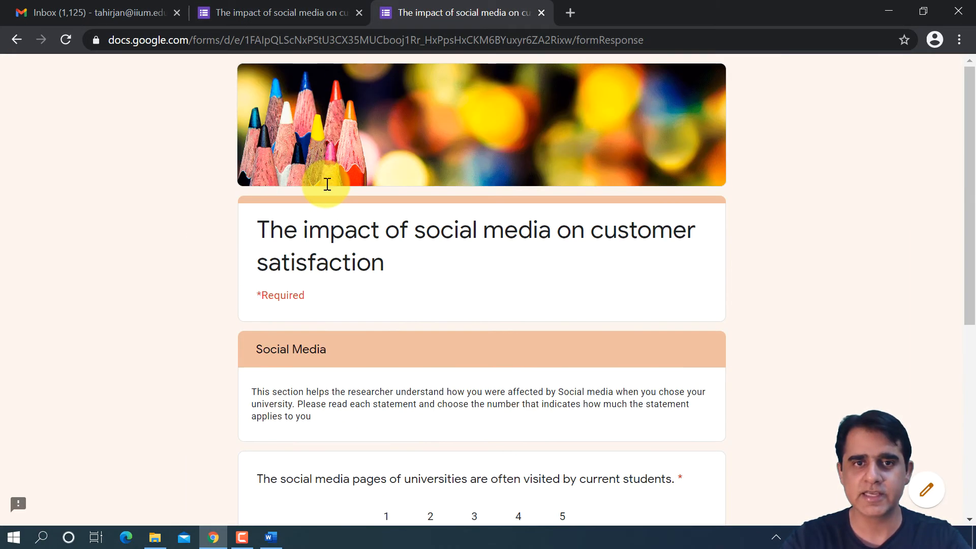
scroll(318, 134, down, 3)
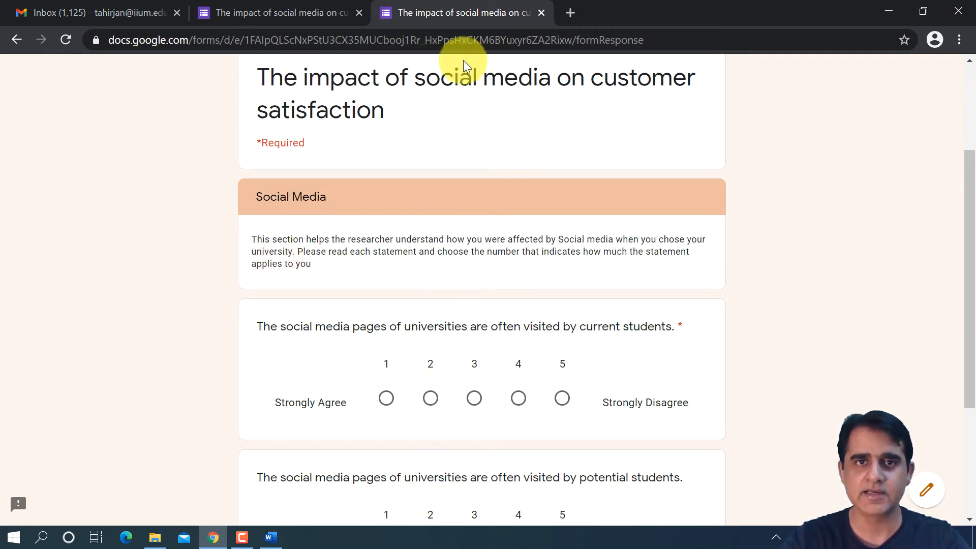
click(321, 11)
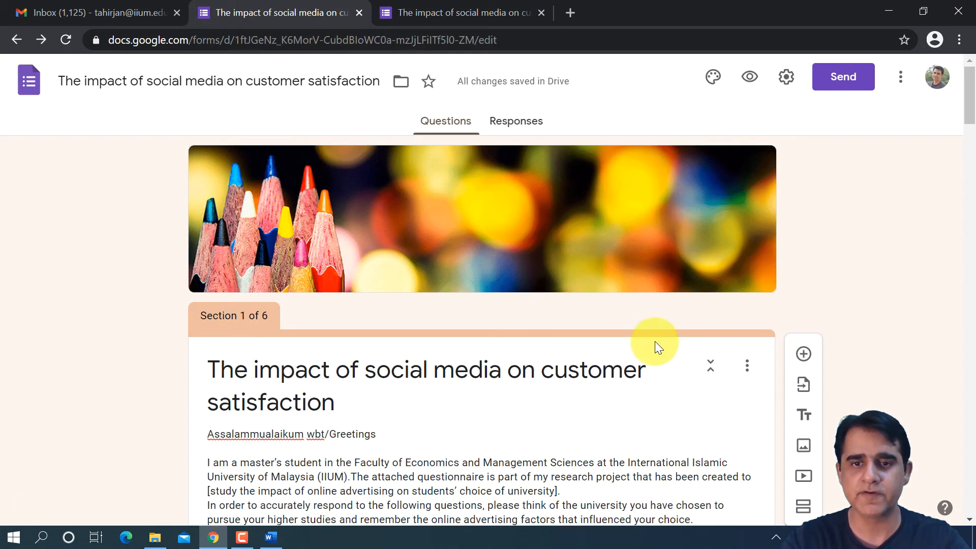
scroll(656, 336, down, 5)
scroll(666, 326, down, 12)
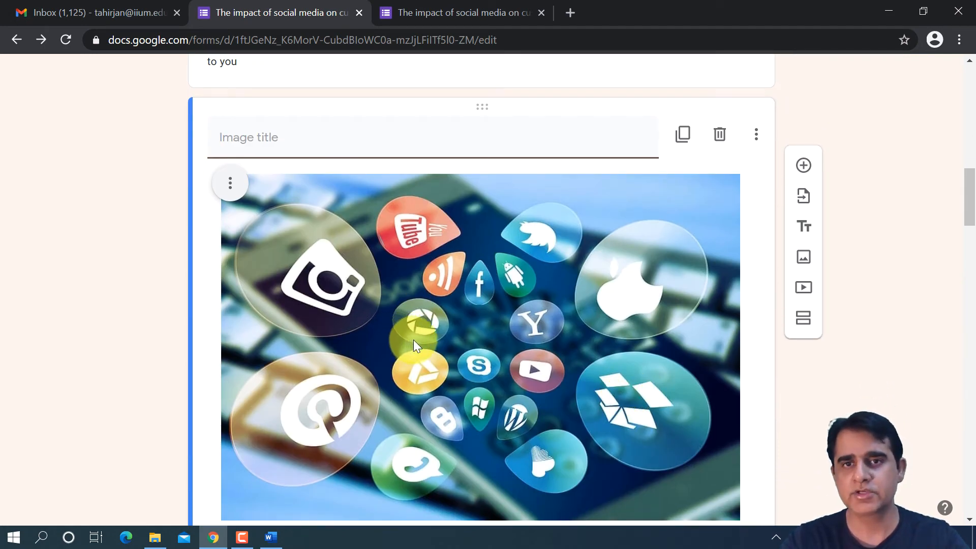
scroll(417, 334, up, 4)
scroll(550, 106, up, 7)
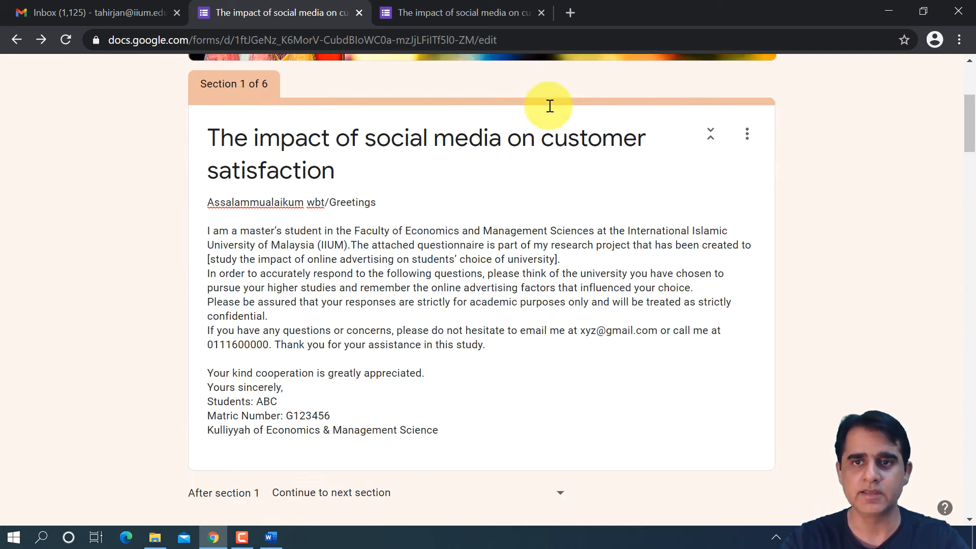
- Preview the updated form, look over the cover letter page, and continue to the Social Media section
scroll(584, 128, up, 5)
click(752, 78)
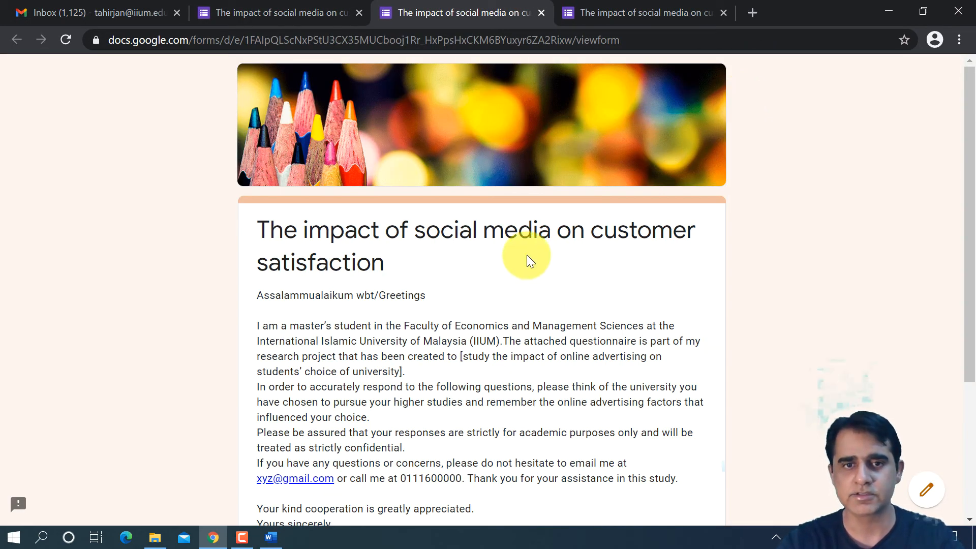
scroll(527, 252, down, 4)
scroll(530, 240, up, 4)
scroll(532, 237, down, 4)
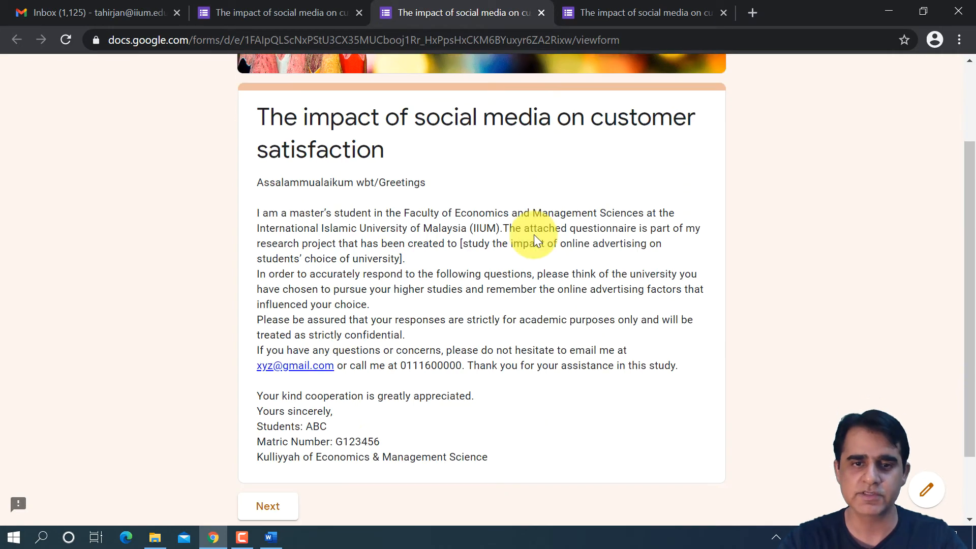
click(294, 423)
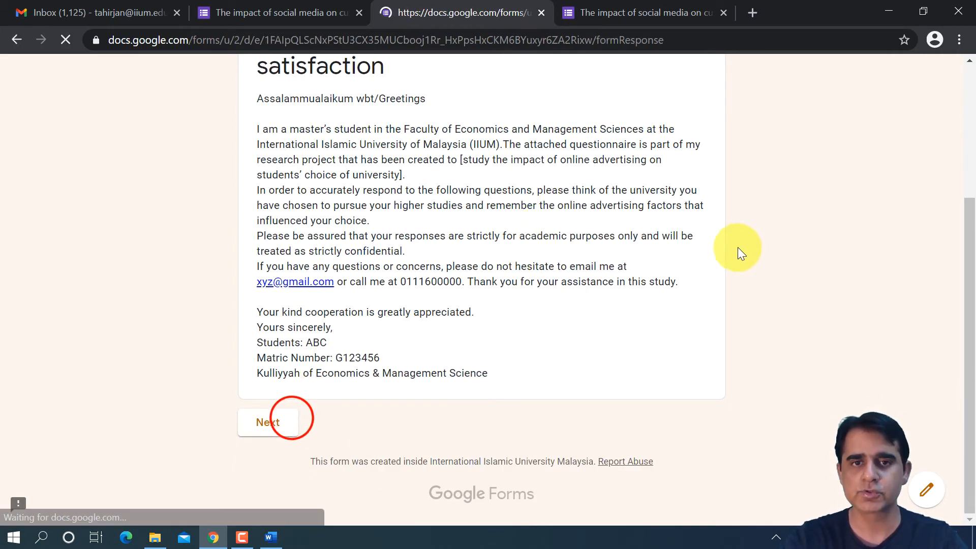
- Examine the inserted picture and the two rating questions below it in the previewed Social Media section
scroll(584, 262, down, 2)
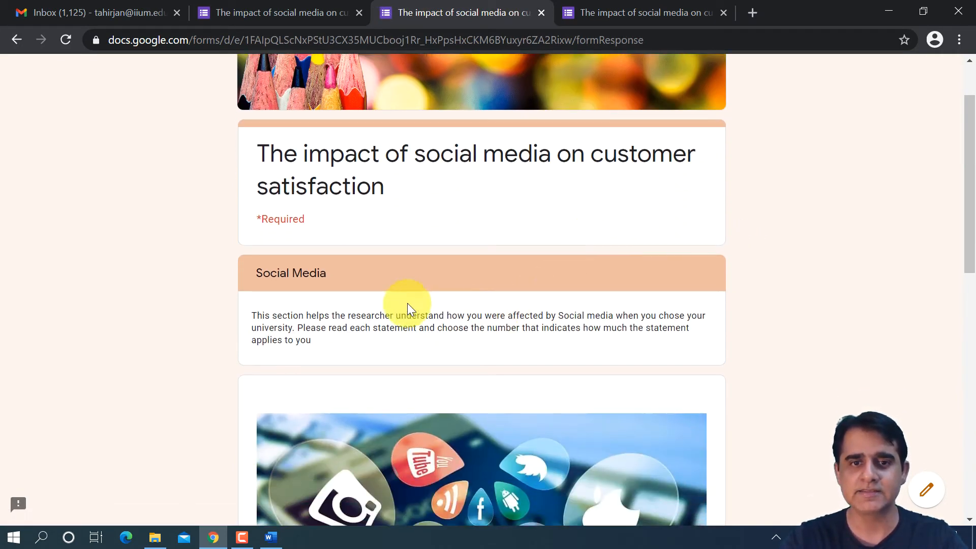
scroll(409, 327, down, 4)
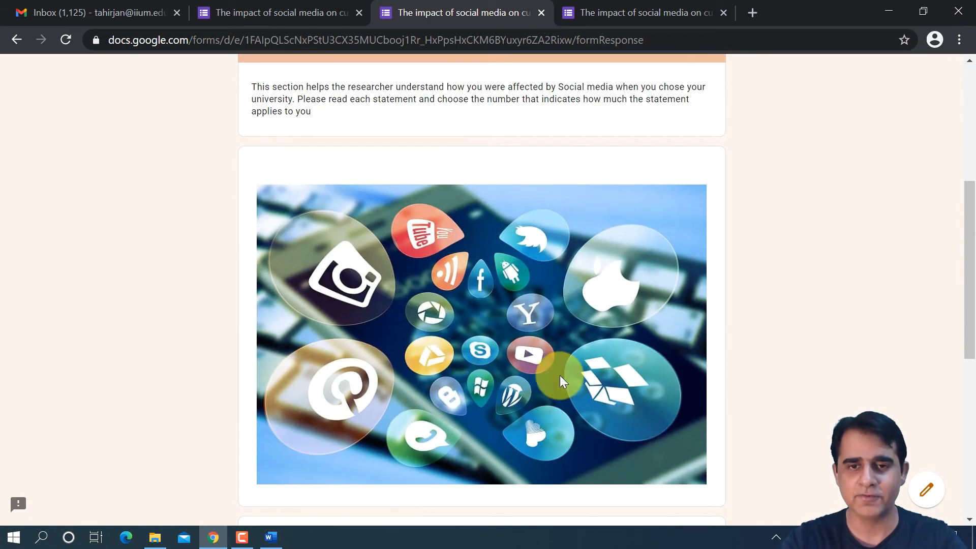
scroll(520, 356, down, 5)
scroll(546, 343, up, 3)
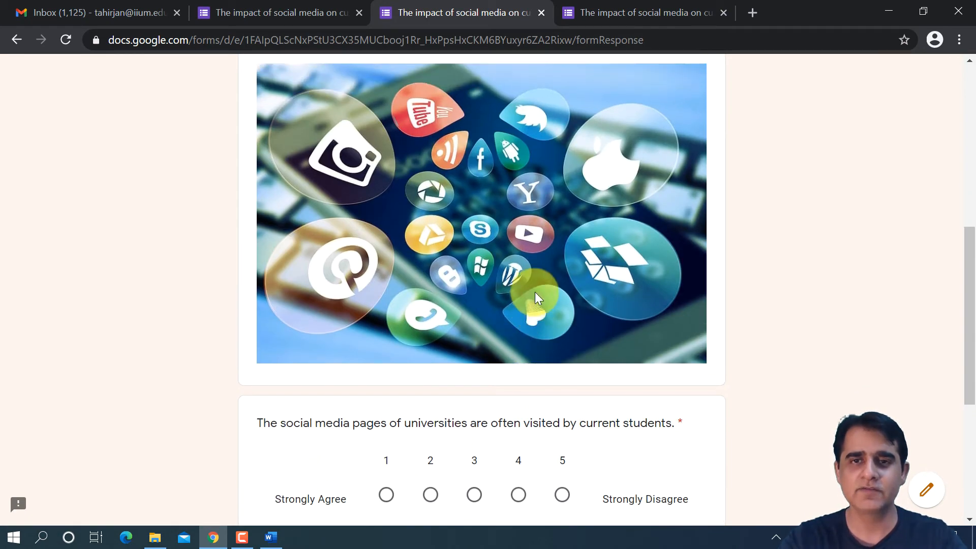
scroll(538, 300, up, 2)
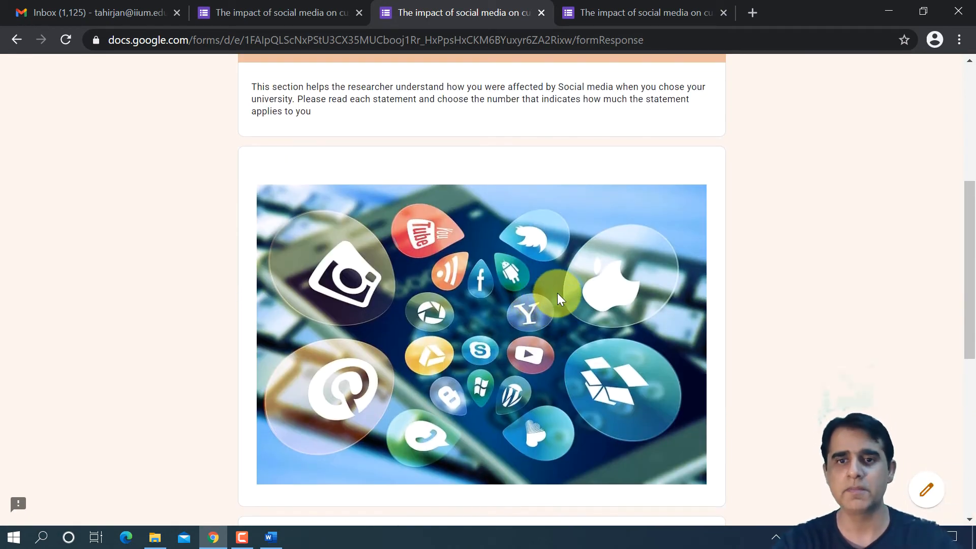
scroll(546, 290, down, 2)
scroll(534, 291, down, 4)
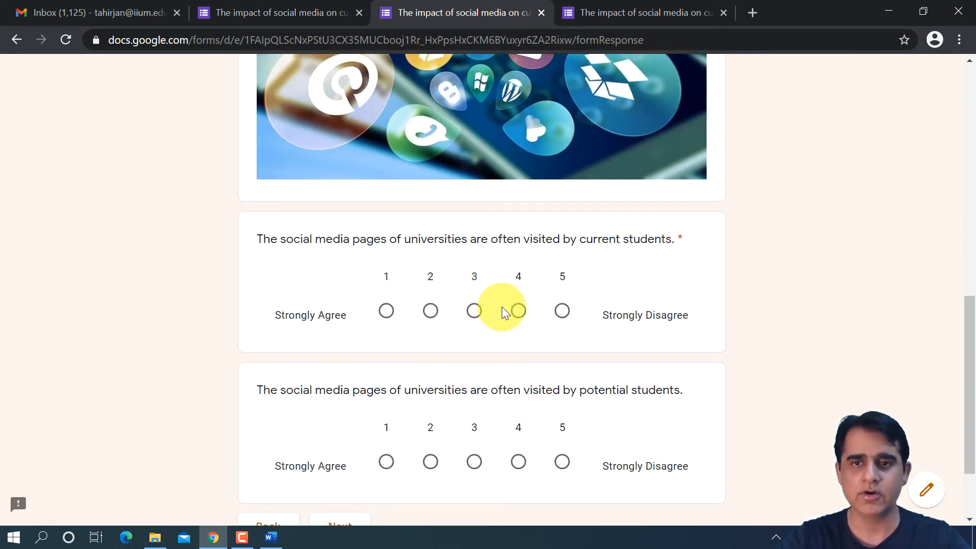
- Answer the current students question with 3 and the potential students question with 2, then continue to the Websites section
click(431, 463)
scroll(488, 366, down, 3)
click(368, 424)
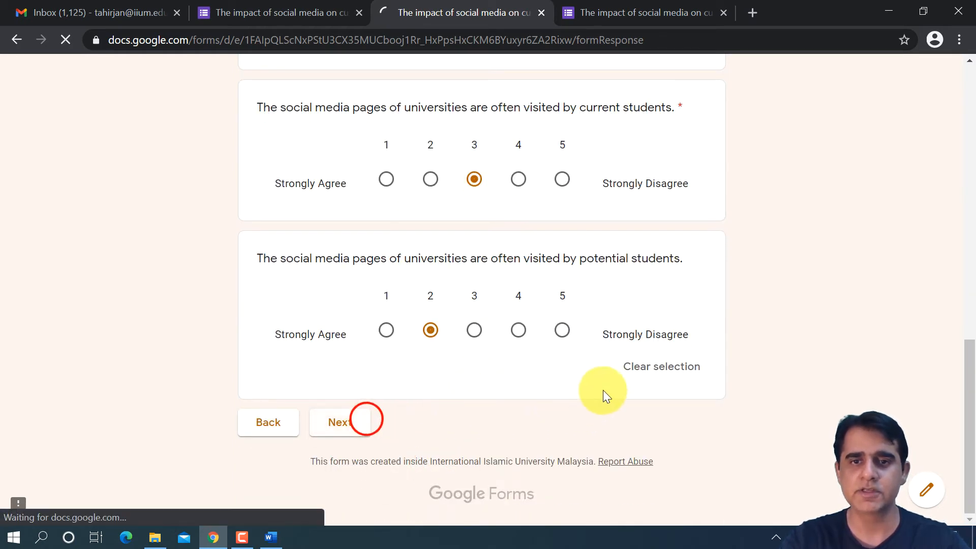
scroll(539, 311, down, 4)
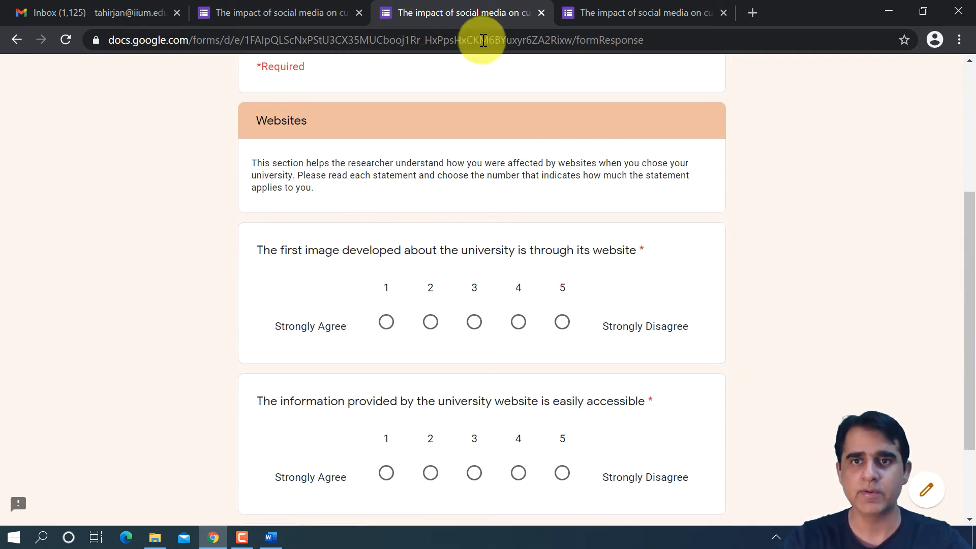
- Close the outdated preview, return to the form editor, and review the Social Media picture through to the Websites section
click(722, 12)
click(326, 14)
scroll(588, 216, down, 10)
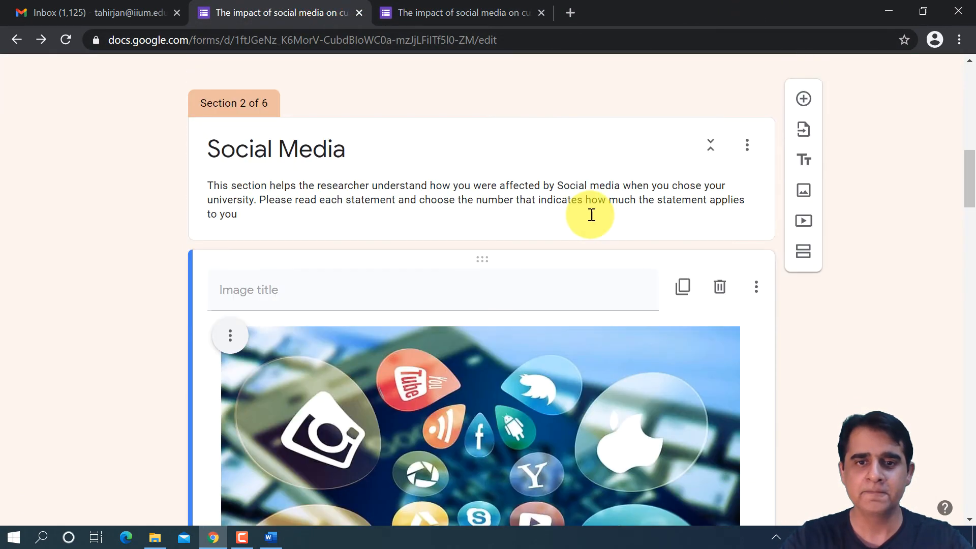
scroll(594, 202, down, 6)
scroll(594, 203, up, 5)
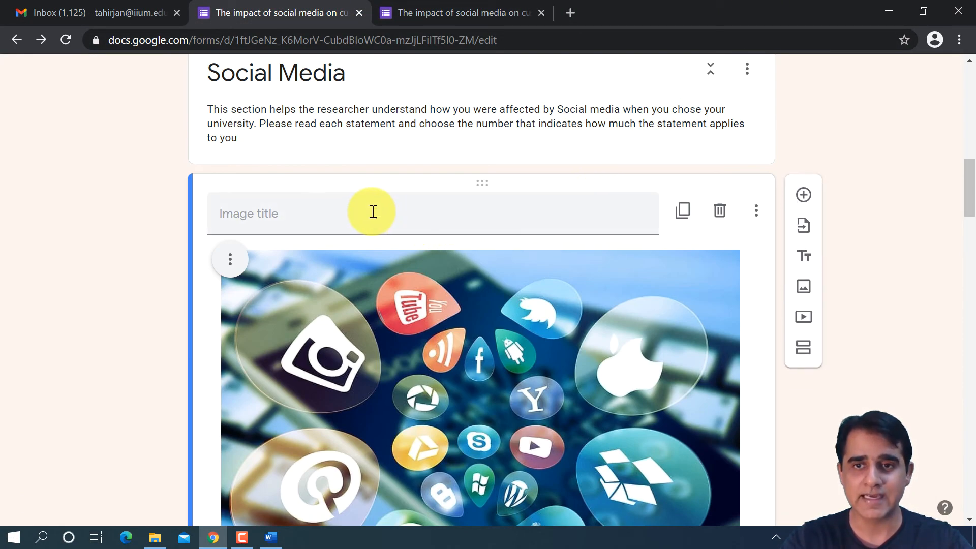
scroll(393, 209, down, 7)
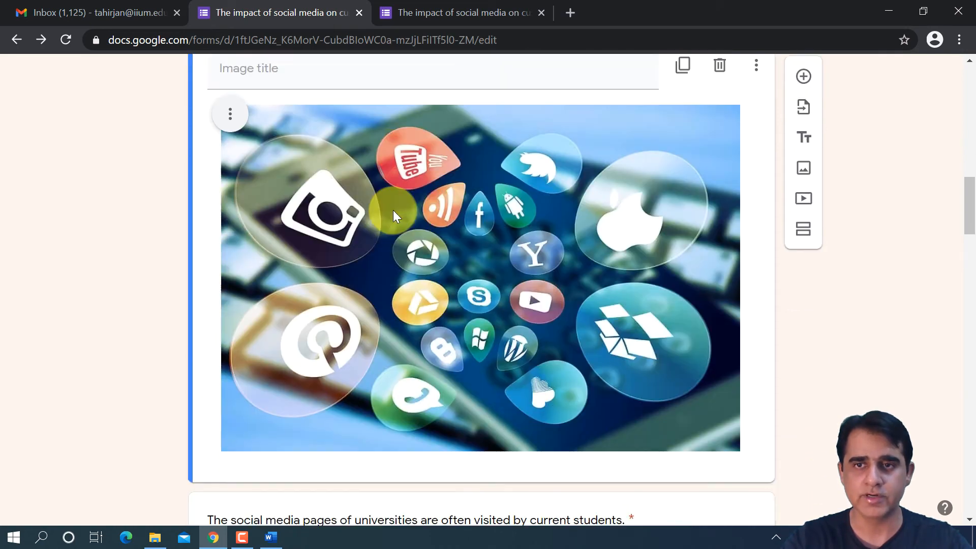
scroll(397, 207, down, 10)
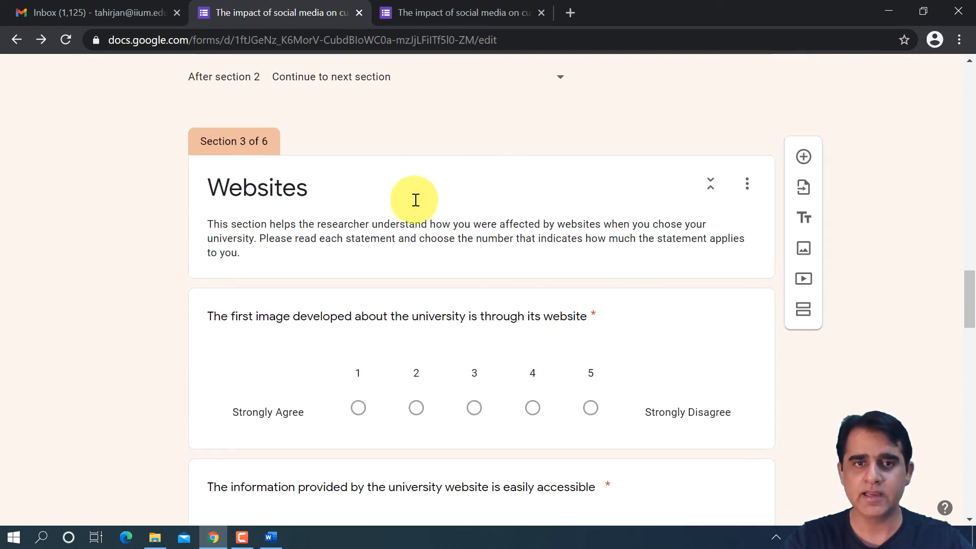
- Start adding an image below the Websites section header and search Google images for "Websites"
click(594, 180)
triple_click(681, 211)
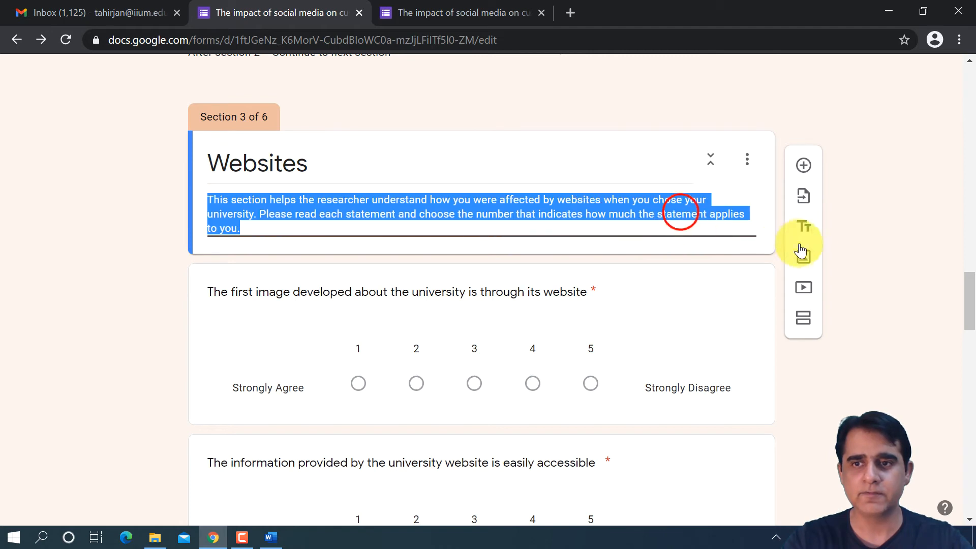
click(804, 258)
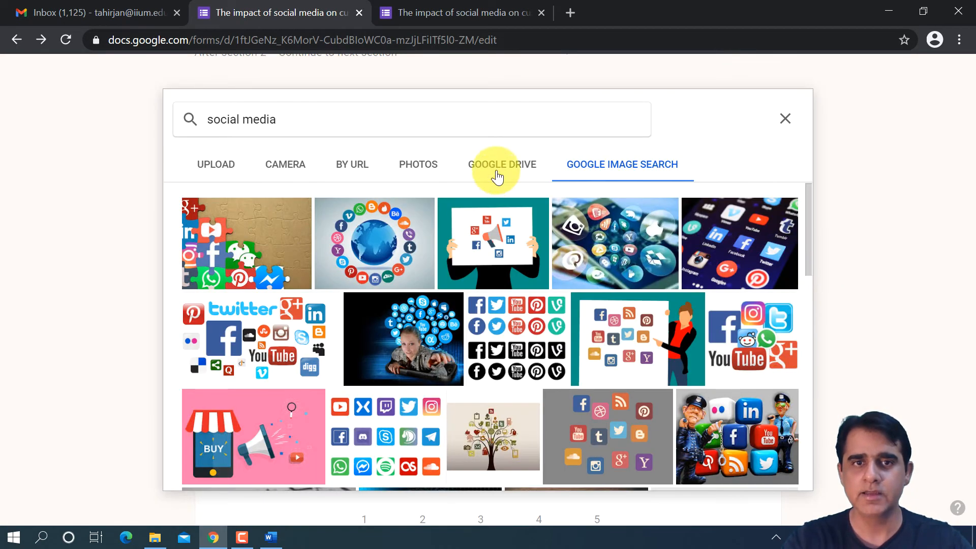
click(356, 118)
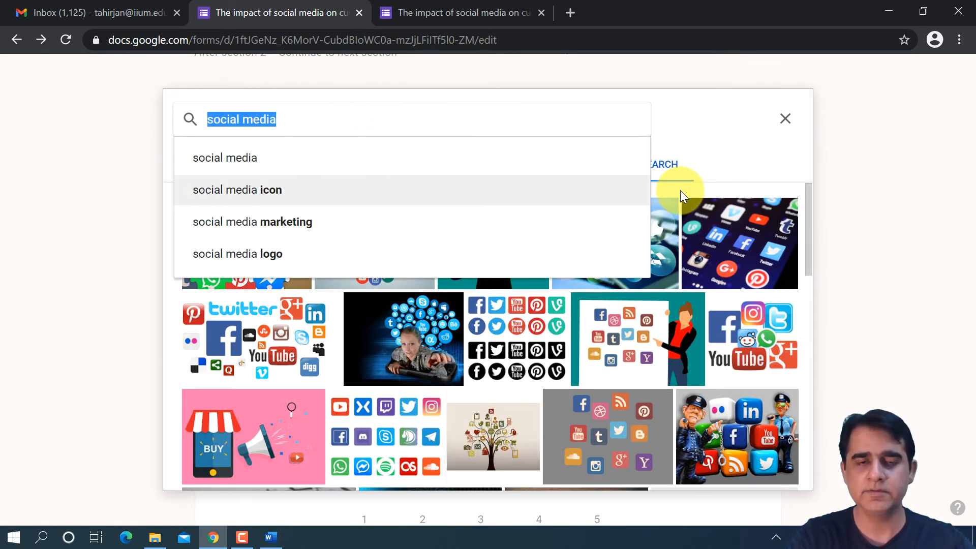
text(websites)
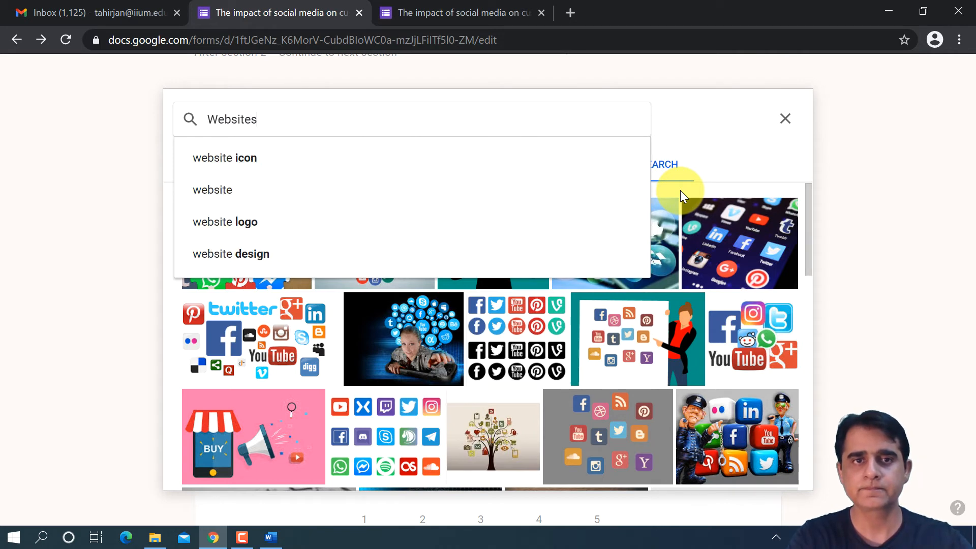
key(Return)
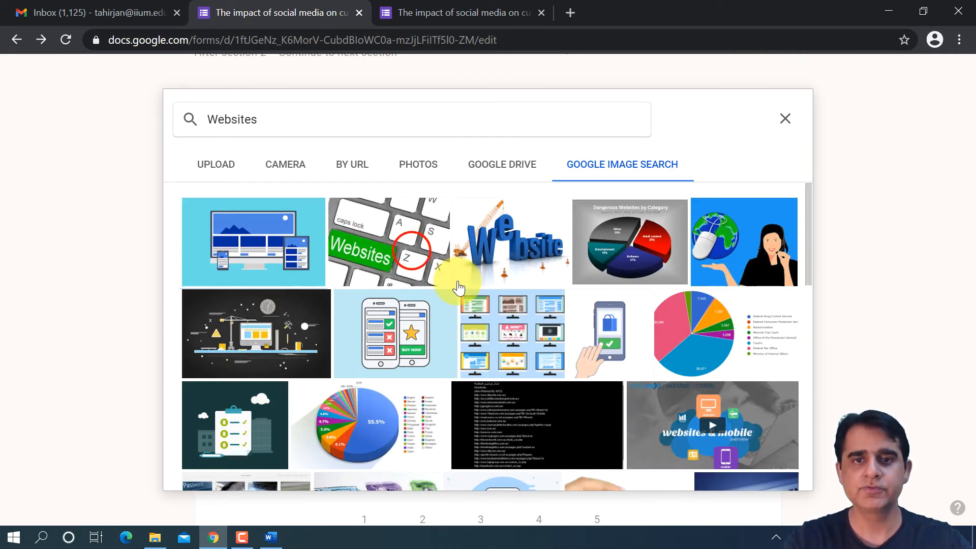
- Insert the keyboard picture with the green Websites key into the Websites section and check how it appears
click(722, 404)
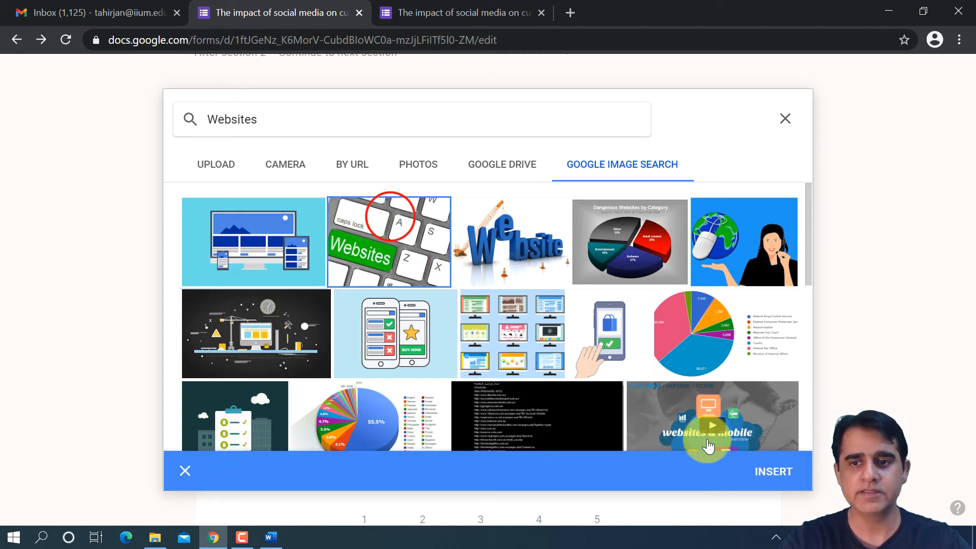
click(771, 462)
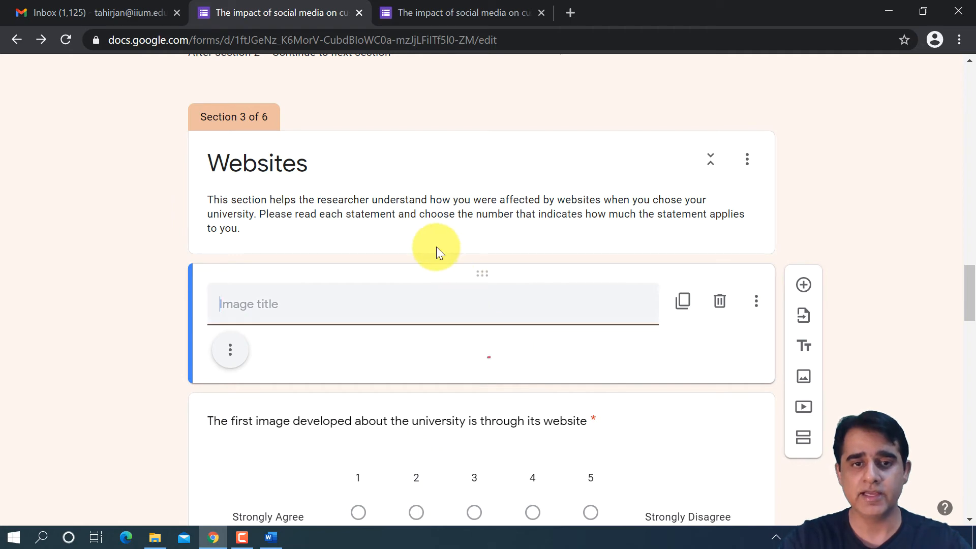
scroll(458, 310, down, 3)
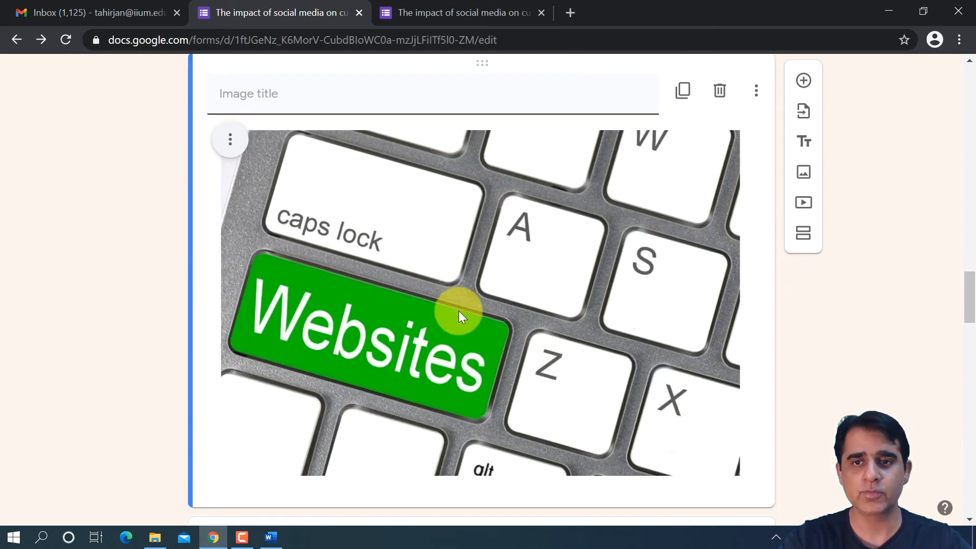
scroll(451, 302, up, 3)
- Reload the form preview from the beginning and continue past the cover letter to the Social Media section
click(443, 10)
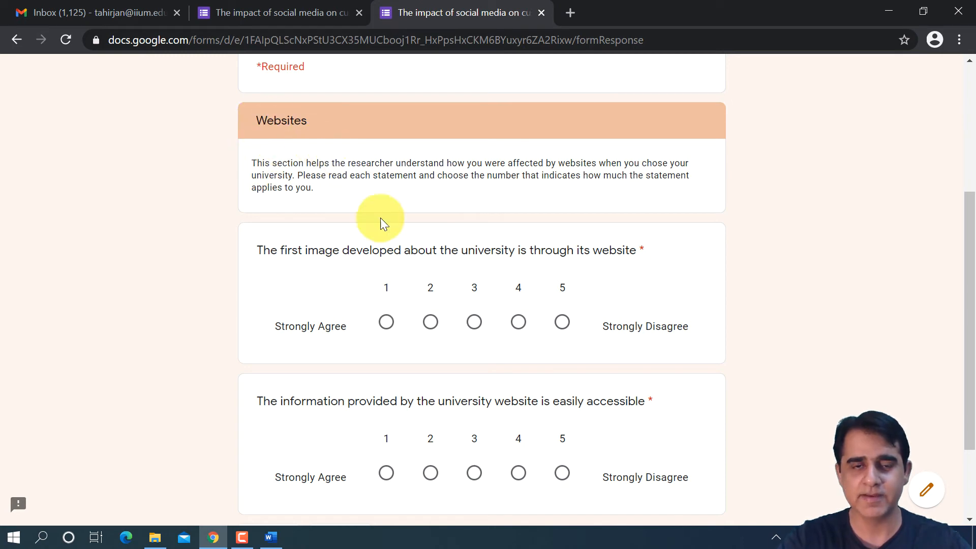
click(68, 39)
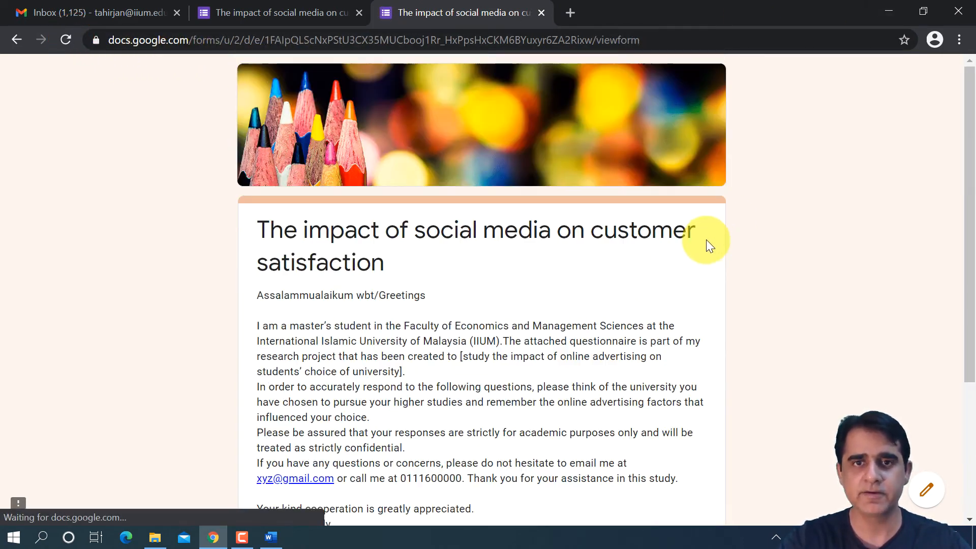
scroll(707, 230, down, 4)
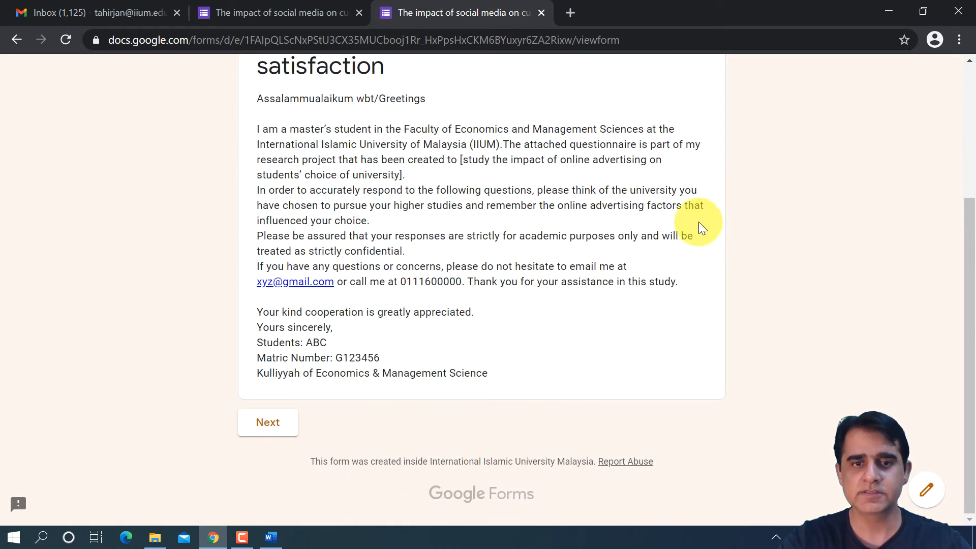
click(254, 434)
- Answer both Social Media rating questions with 2 and continue to the Websites section to check its inserted picture
scroll(513, 255, down, 3)
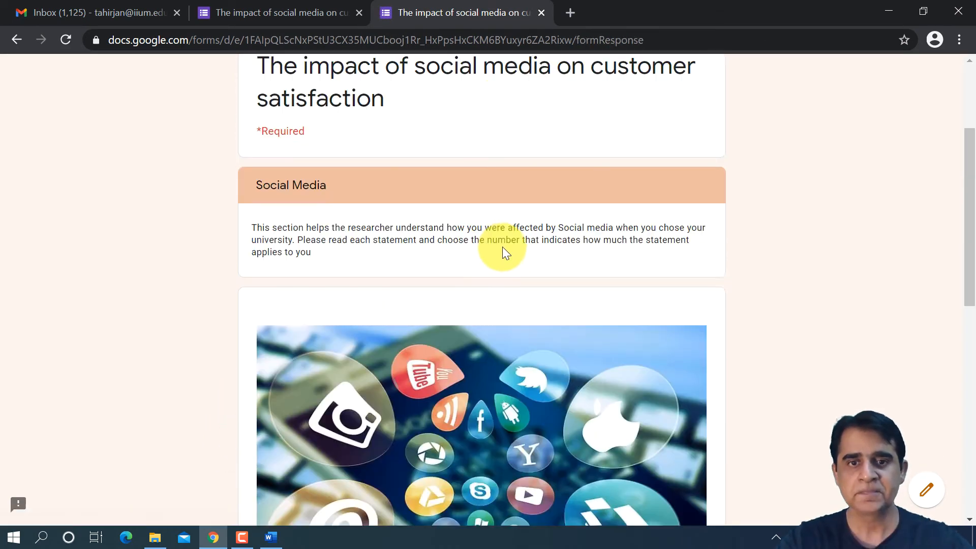
scroll(503, 246, down, 10)
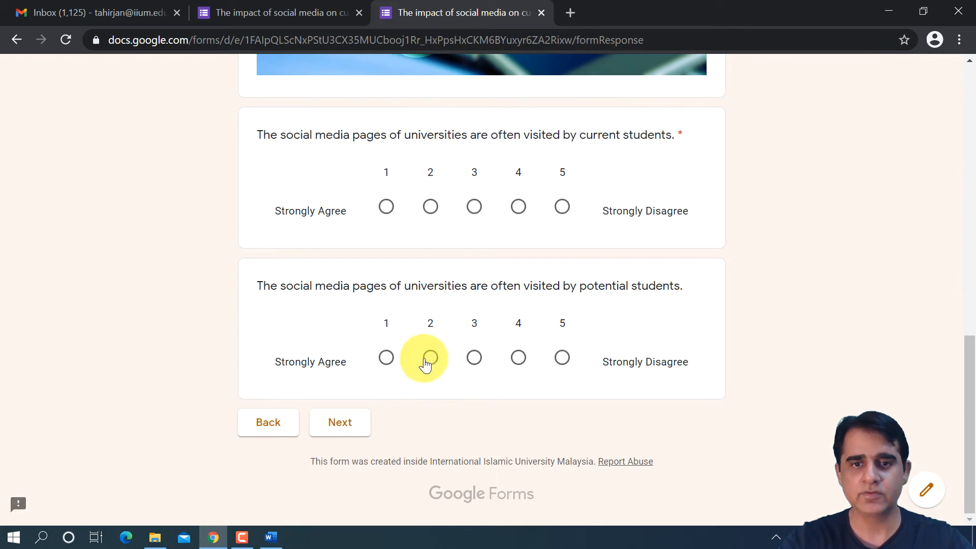
click(432, 359)
click(432, 207)
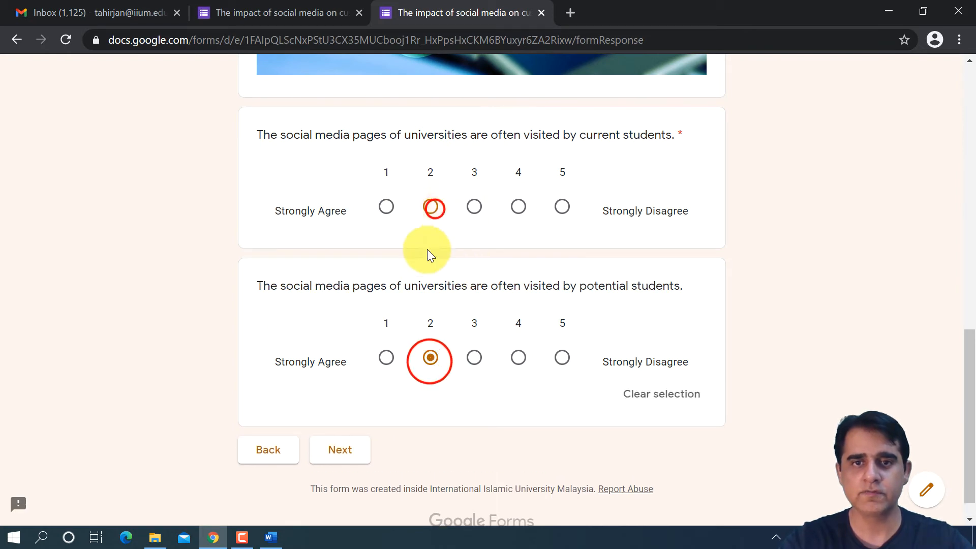
click(351, 467)
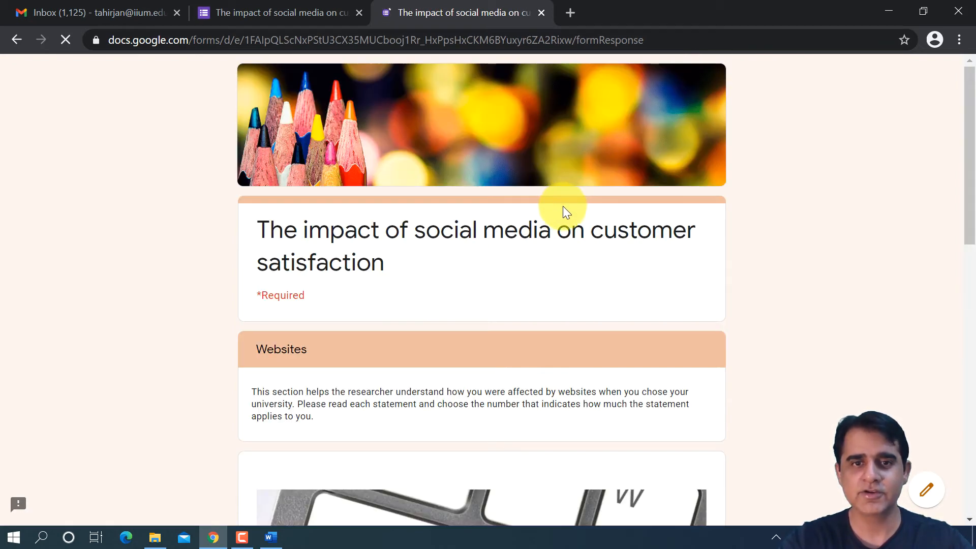
scroll(566, 209, down, 10)
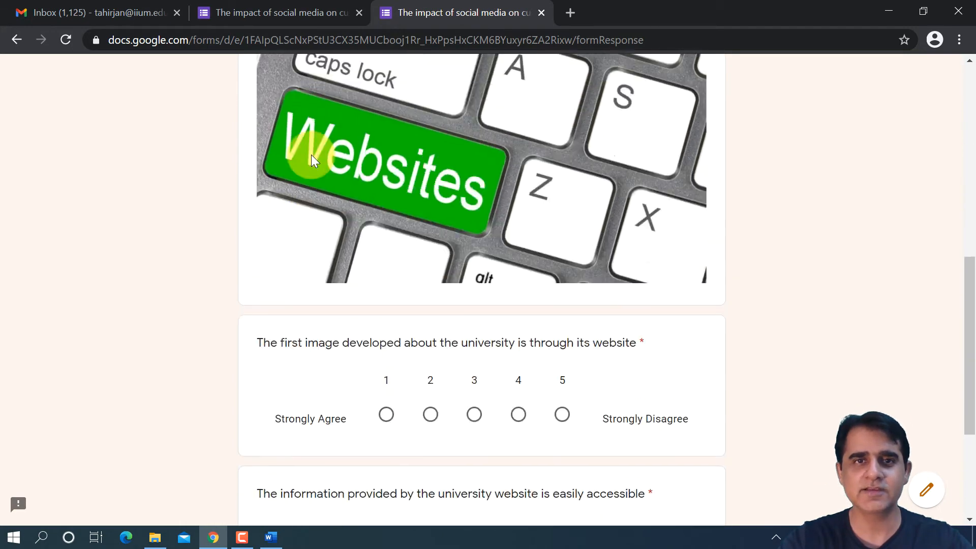
- Return to the form editor and search YouTube for an "IIUM" video to add to the STUDENTS' CHOICE OF UNIVERSITY section
click(256, 11)
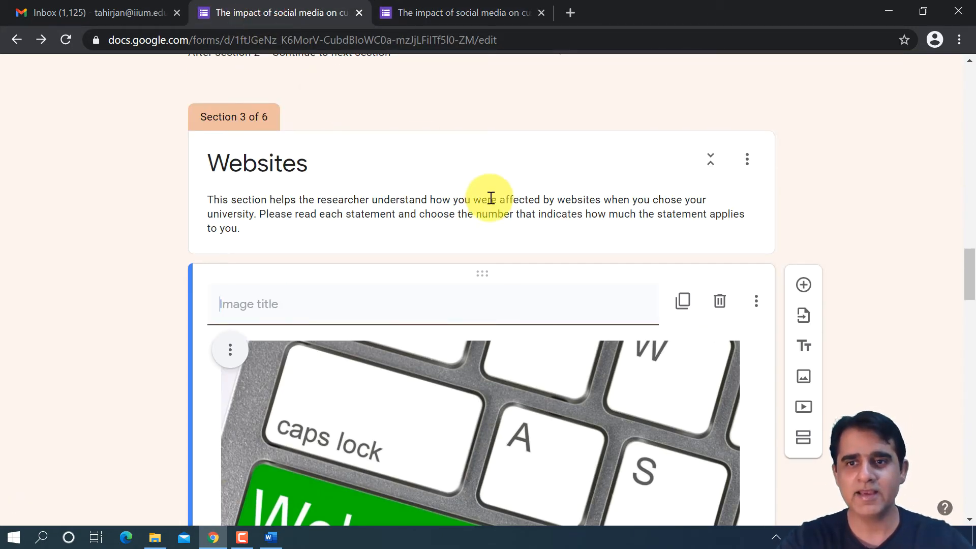
scroll(831, 187, down, 10)
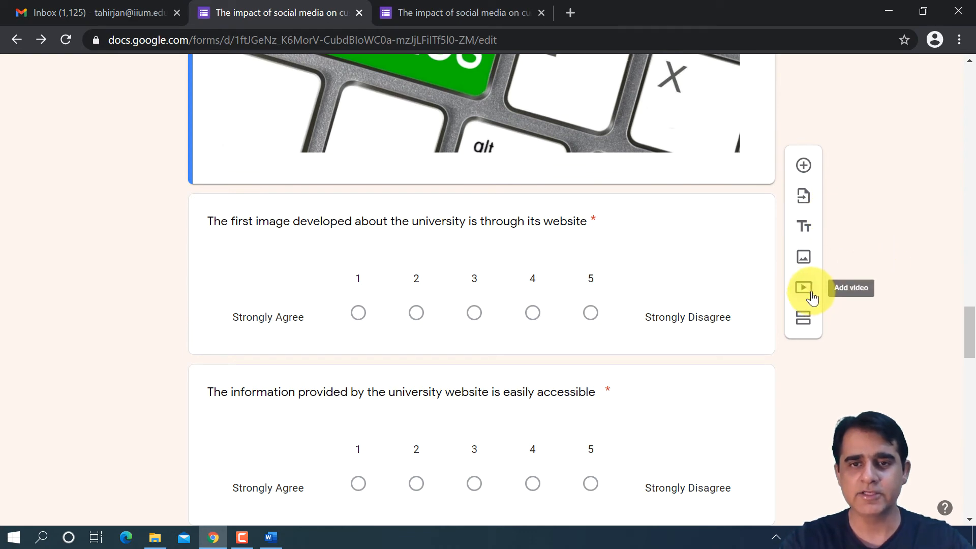
scroll(811, 305, down, 9)
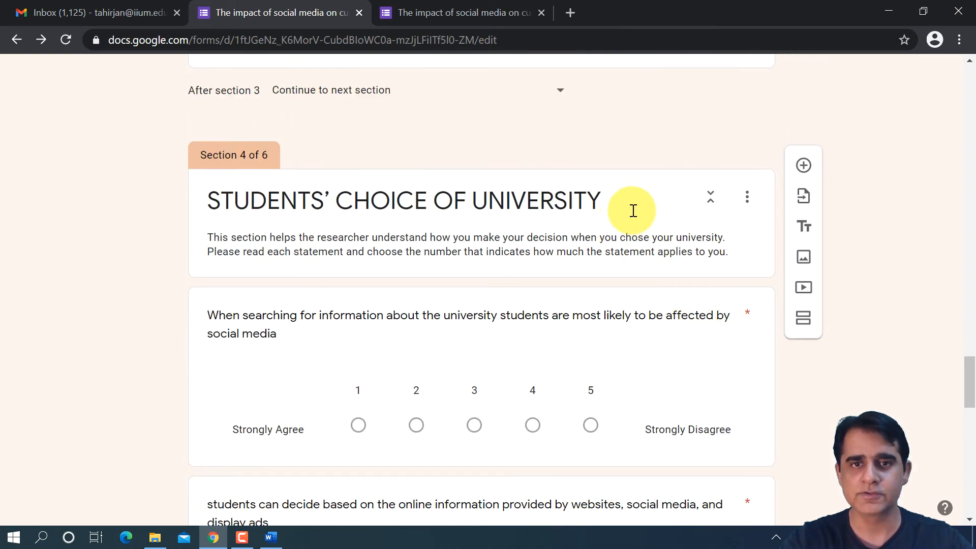
click(633, 211)
click(803, 286)
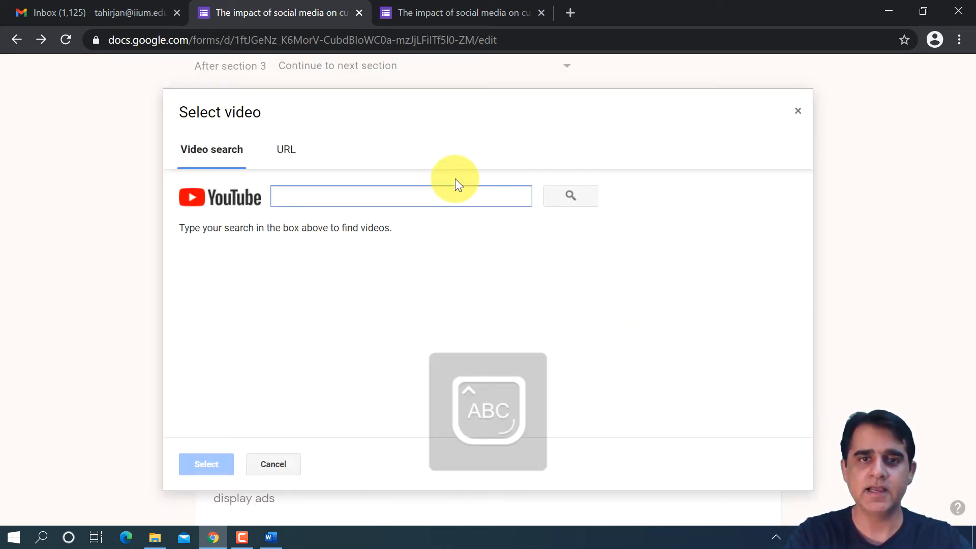
text(IIUM)
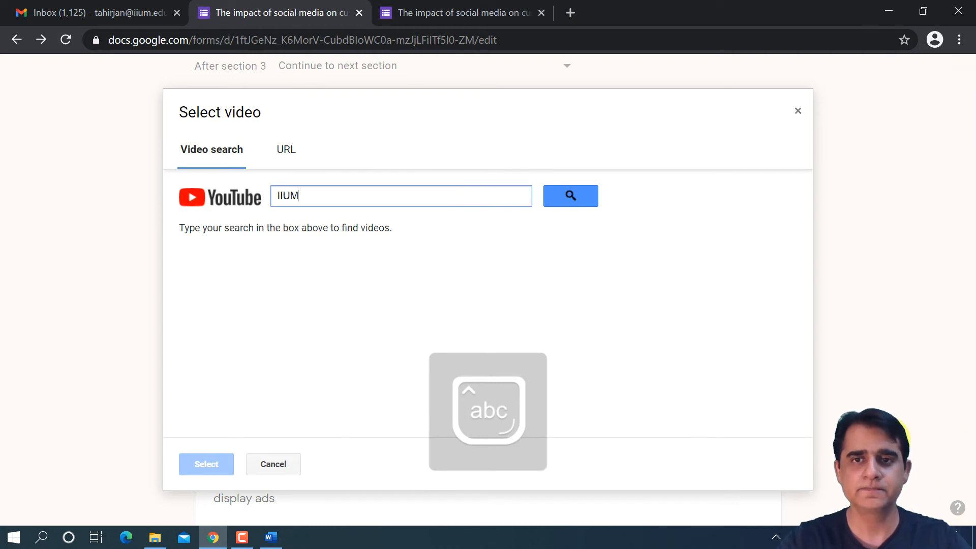
click(594, 191)
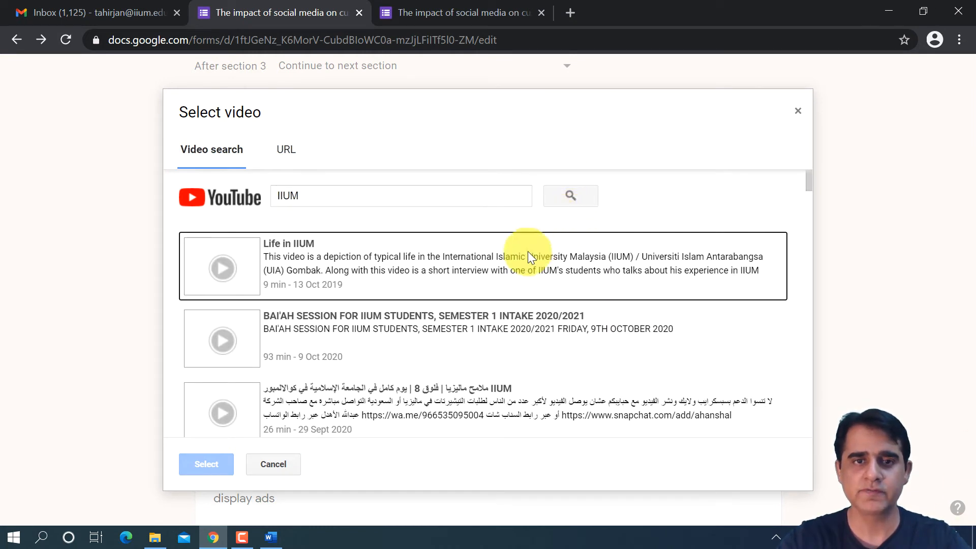
- Insert the "Leading The Way (University Anthem)" video below the section header and review its placement above the rating questions
scroll(370, 345, down, 2)
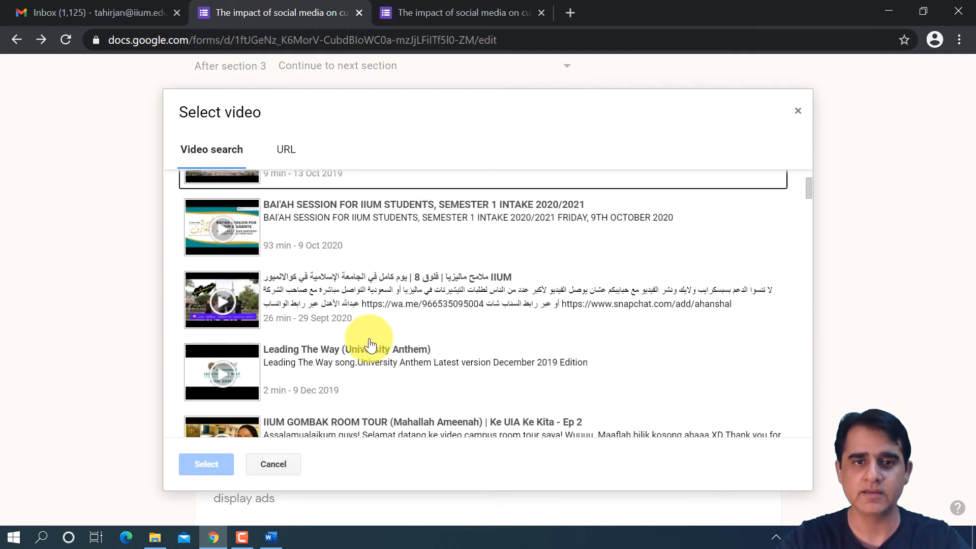
scroll(370, 345, down, 2)
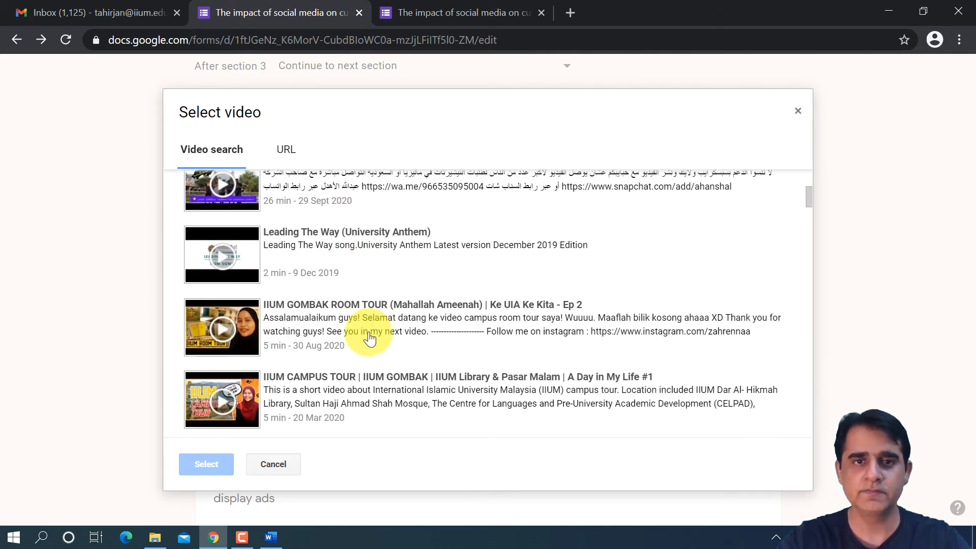
click(228, 246)
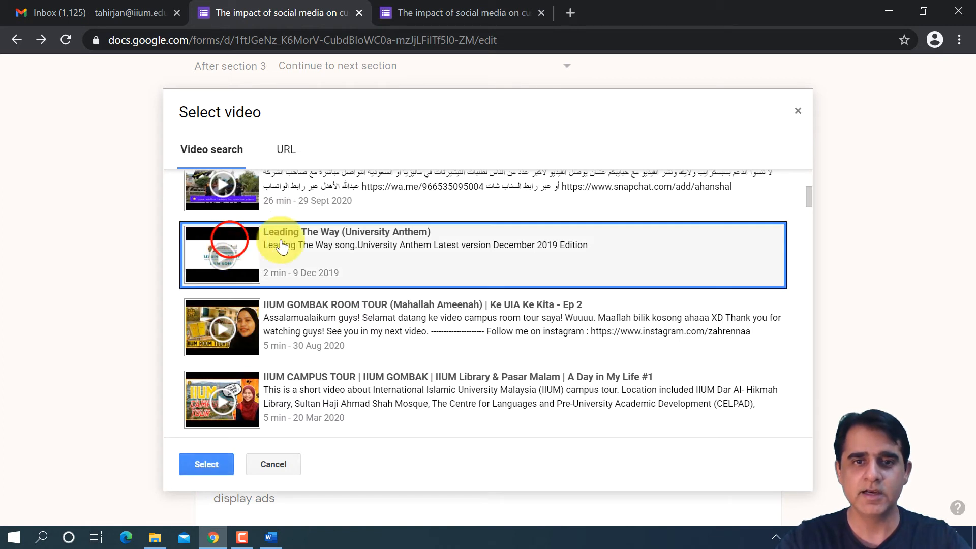
click(212, 464)
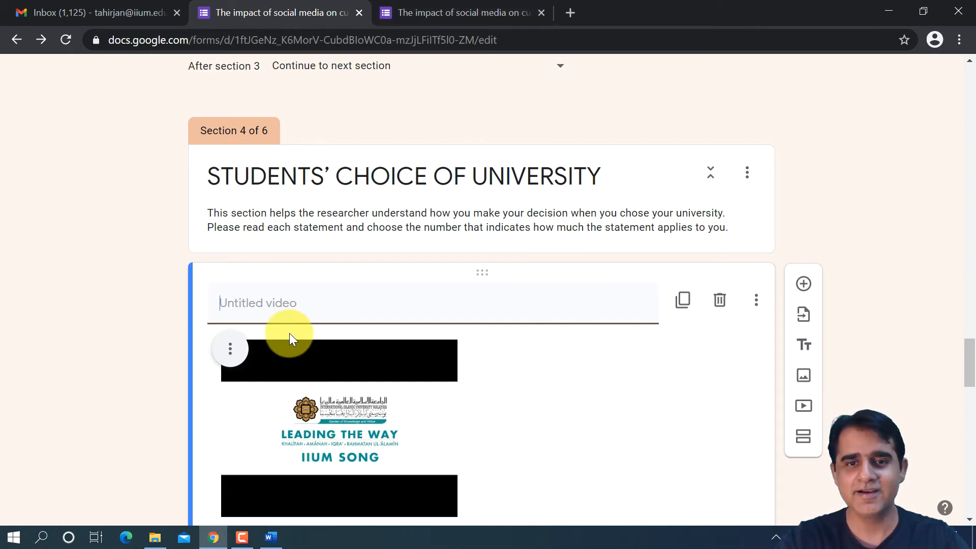
scroll(289, 334, down, 5)
scroll(295, 324, down, 6)
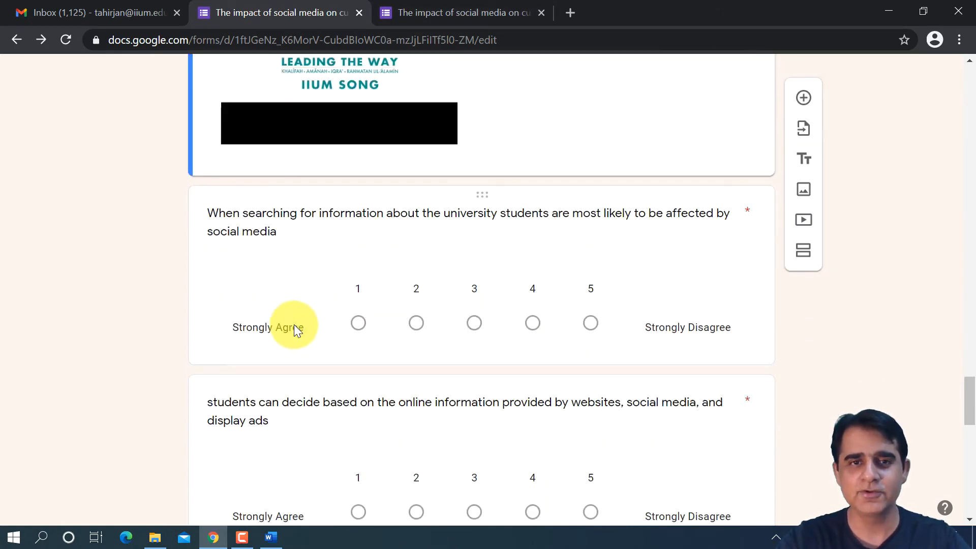
scroll(295, 324, up, 2)
scroll(295, 324, down, 1)
scroll(294, 324, up, 4)
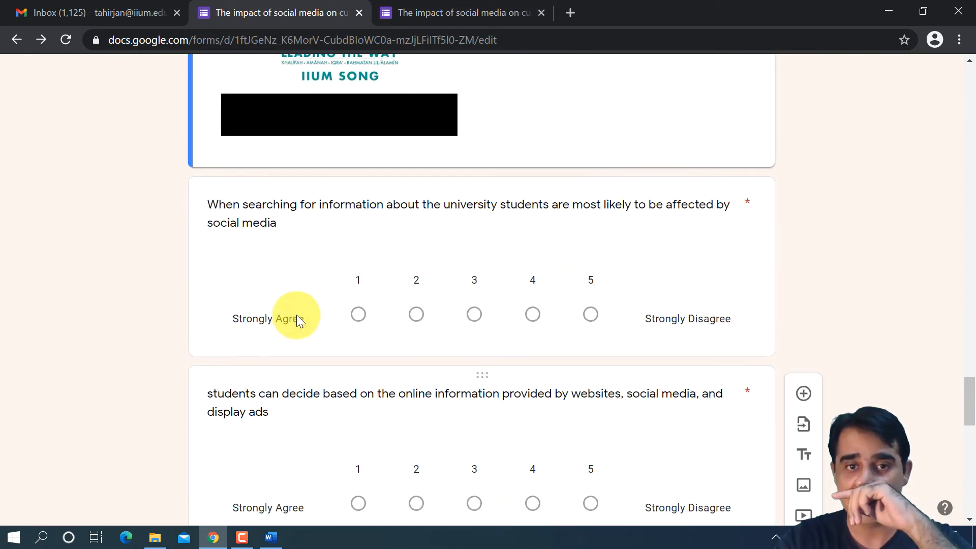
- Switch to the preview, reload it to include the new video, and continue from the cover letter to Social Media
click(498, 12)
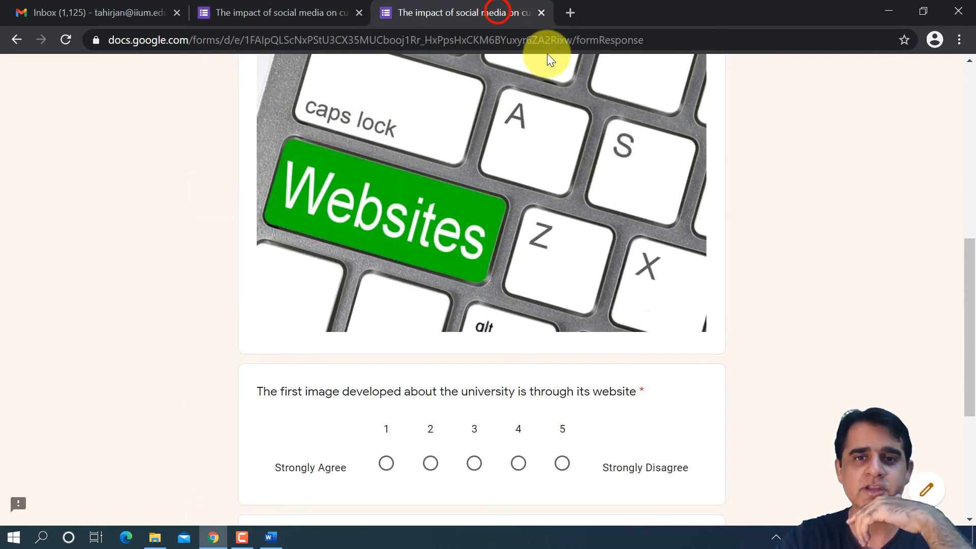
click(63, 39)
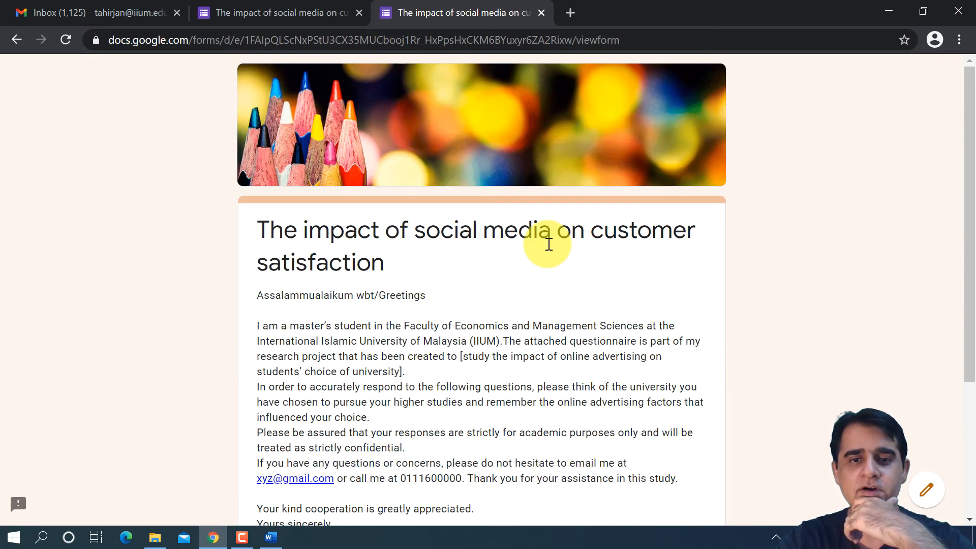
scroll(549, 247, down, 3)
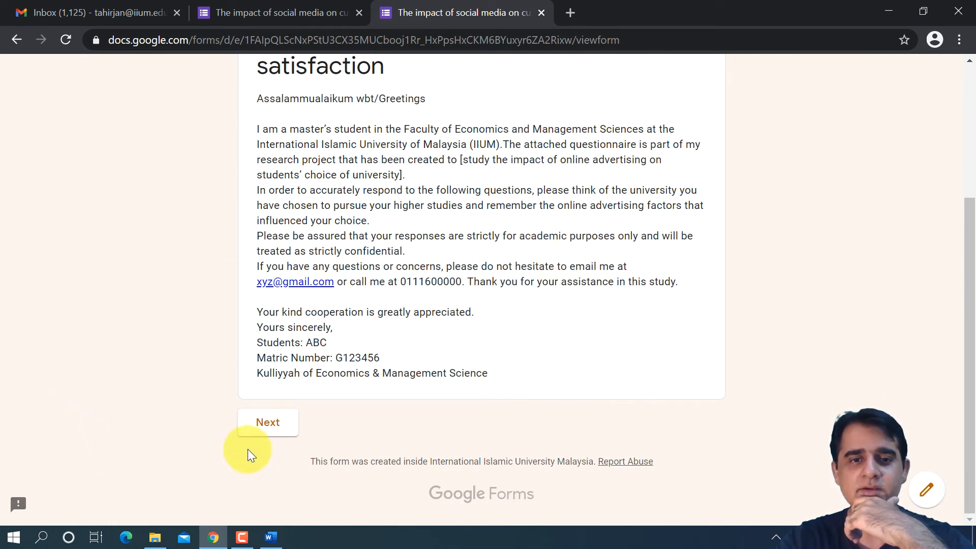
click(270, 425)
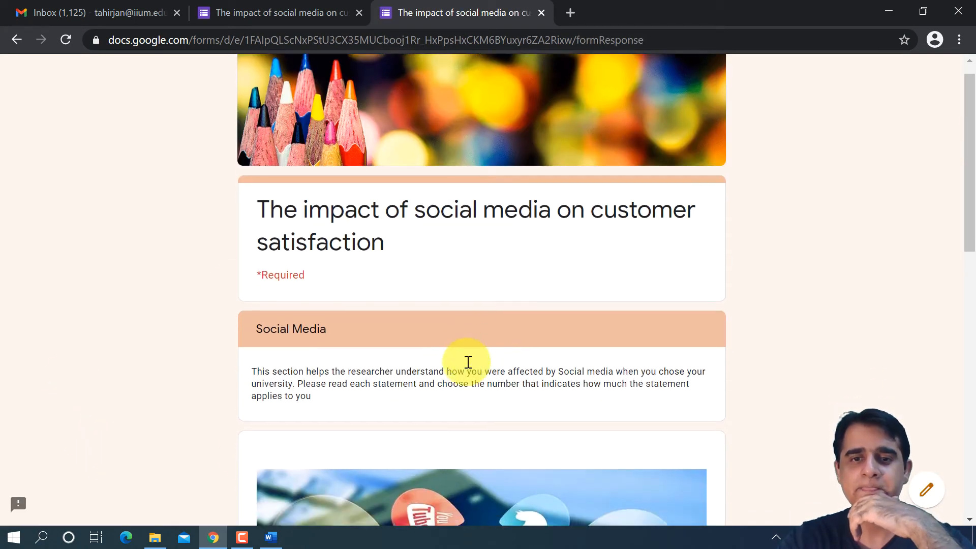
- Rate the current students and potential students statements 2 each, then continue to the Websites section's rating questions
scroll(467, 362, down, 10)
click(433, 235)
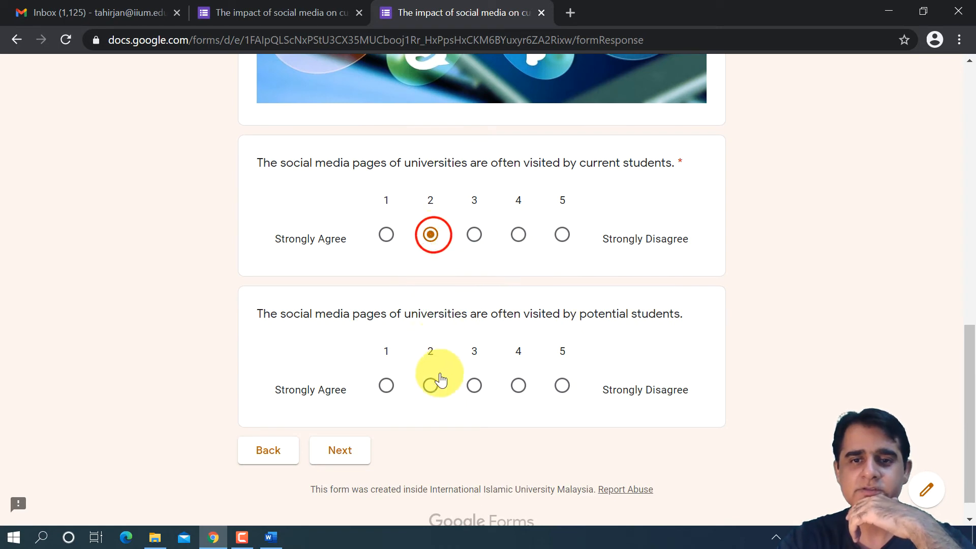
click(430, 385)
scroll(402, 376, down, 1)
click(333, 429)
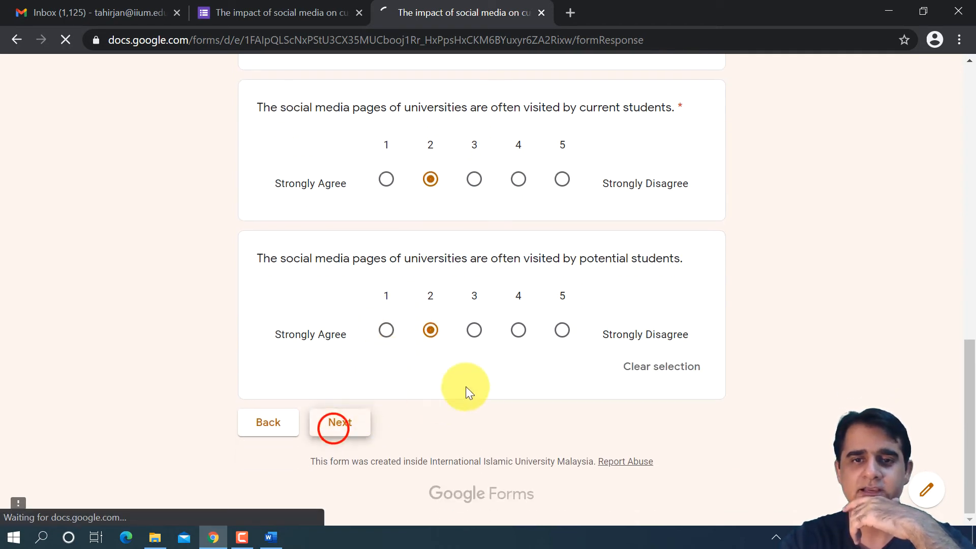
scroll(497, 355, down, 10)
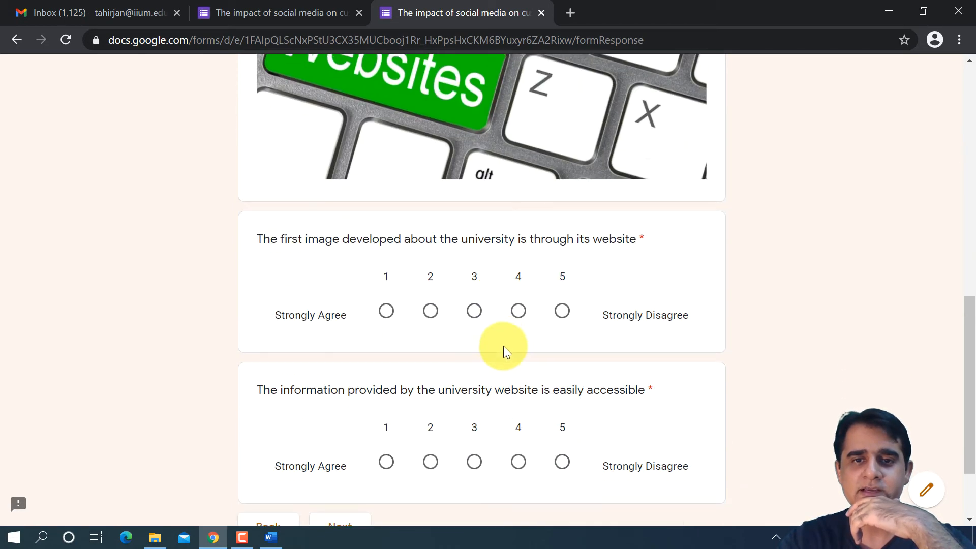
- Rate the university's first image through its website 1 and its information accessibility 4, and continue to STUDENTS' CHOICE OF UNIVERSITY
scroll(504, 346, down, 2)
click(388, 232)
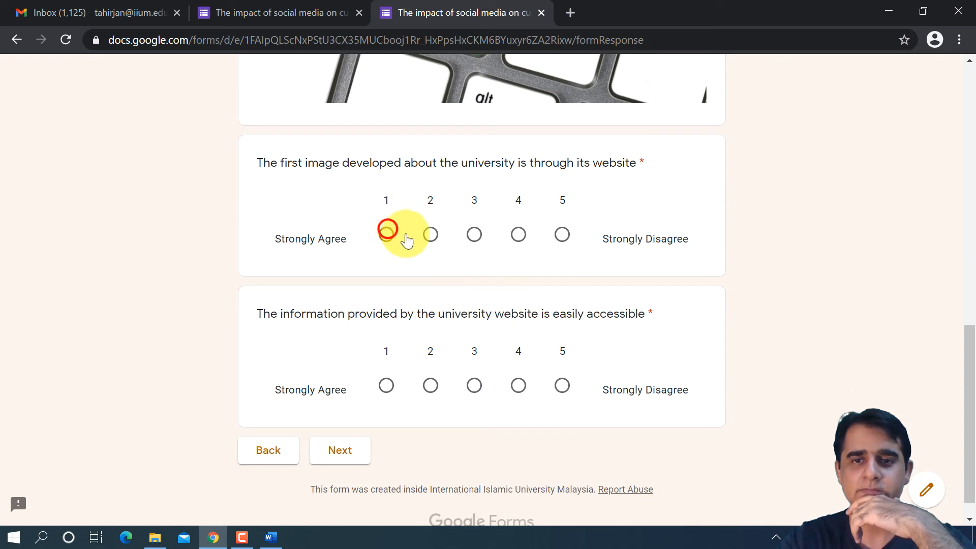
click(525, 388)
click(342, 448)
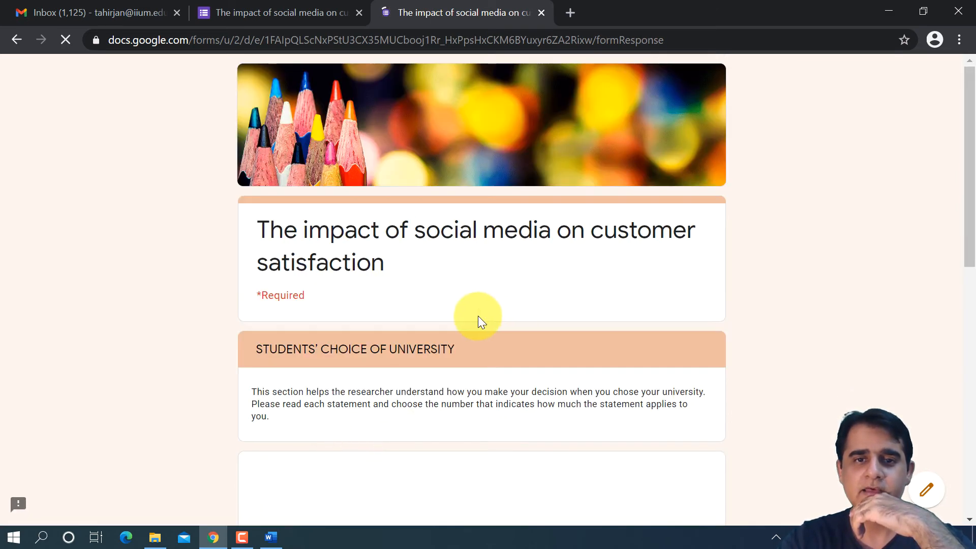
- Play the "Leading The Way" video in the preview, pause it, and review its placement between the section header and the rating question
scroll(491, 309, down, 6)
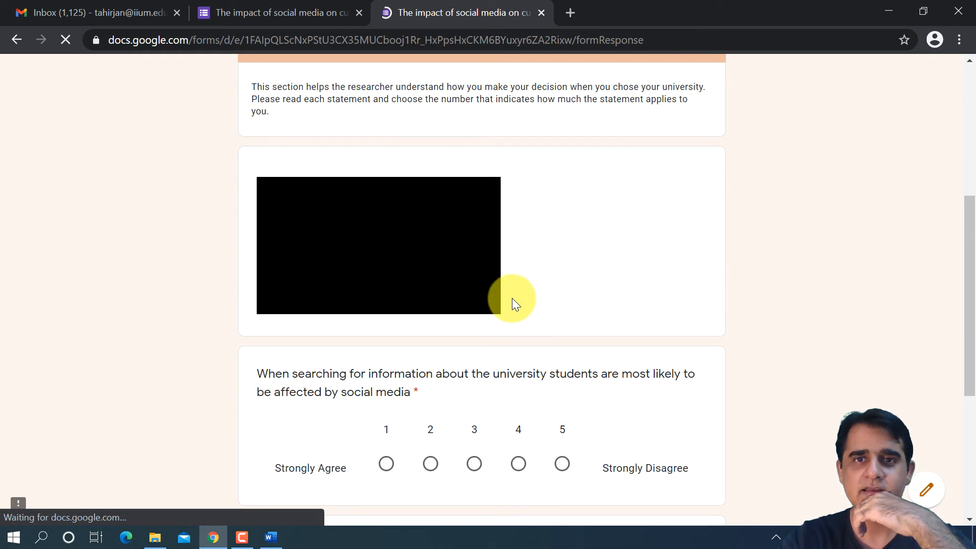
click(367, 242)
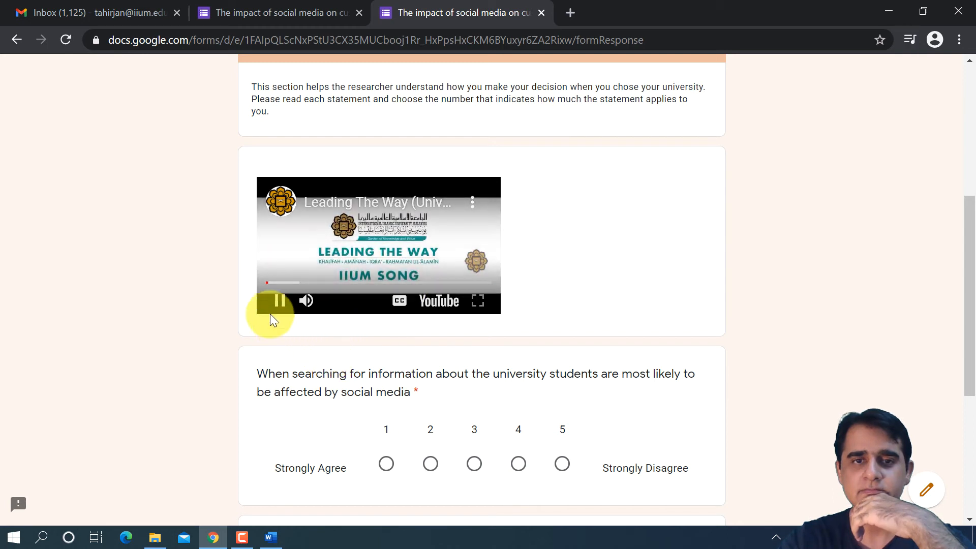
click(277, 282)
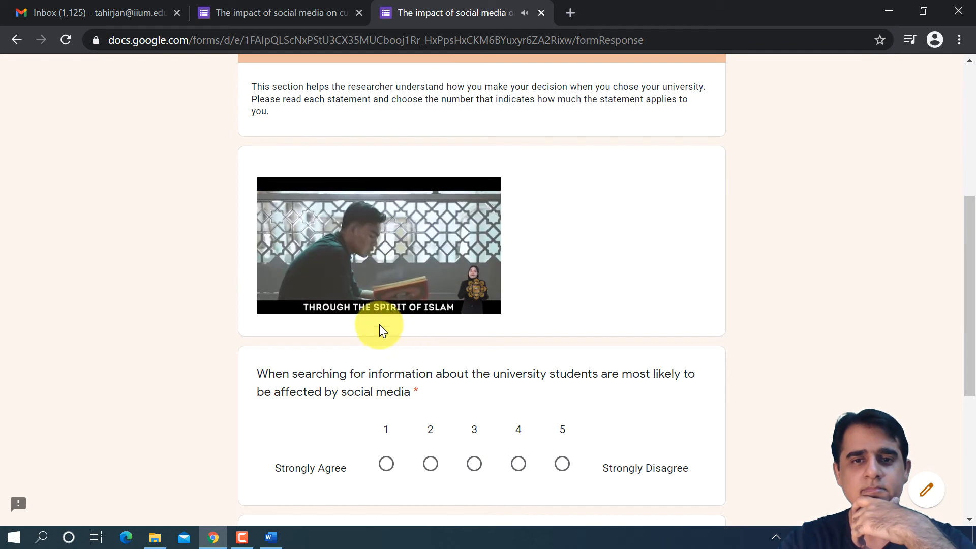
mouse_move(312, 289)
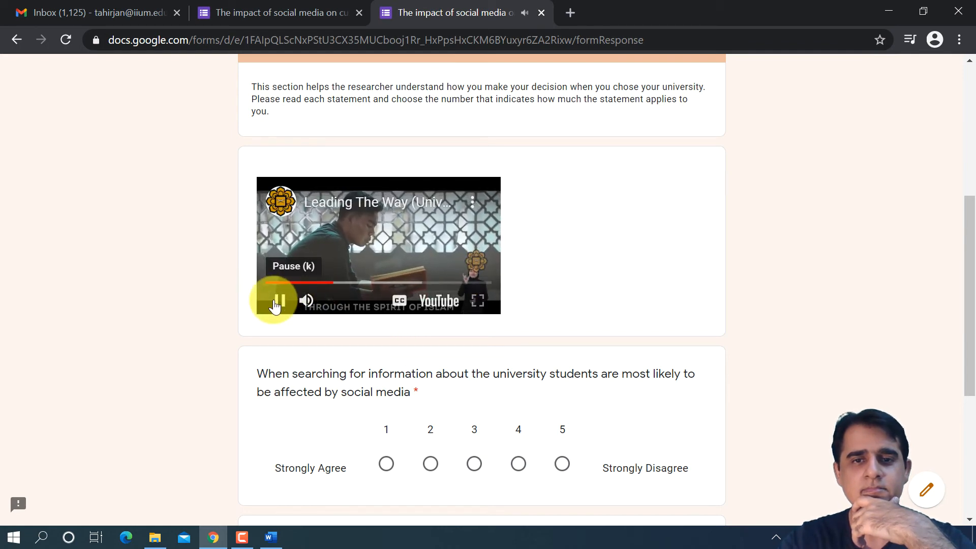
click(278, 301)
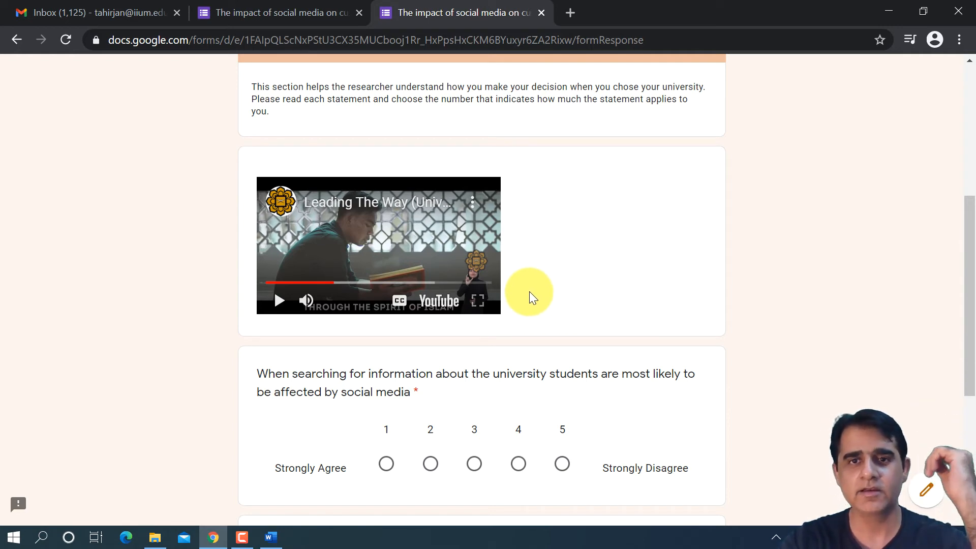
scroll(532, 289, up, 6)
scroll(535, 284, down, 3)
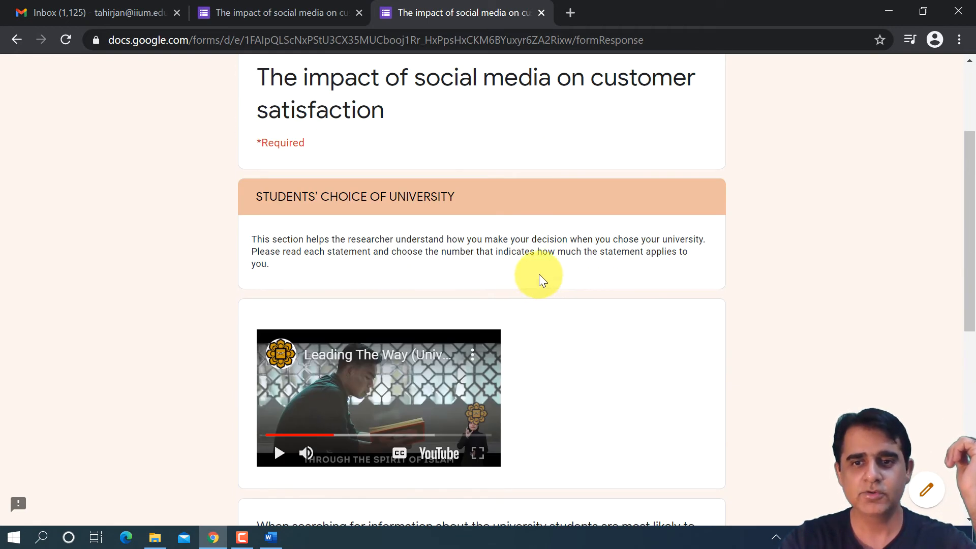
scroll(542, 305, down, 2)
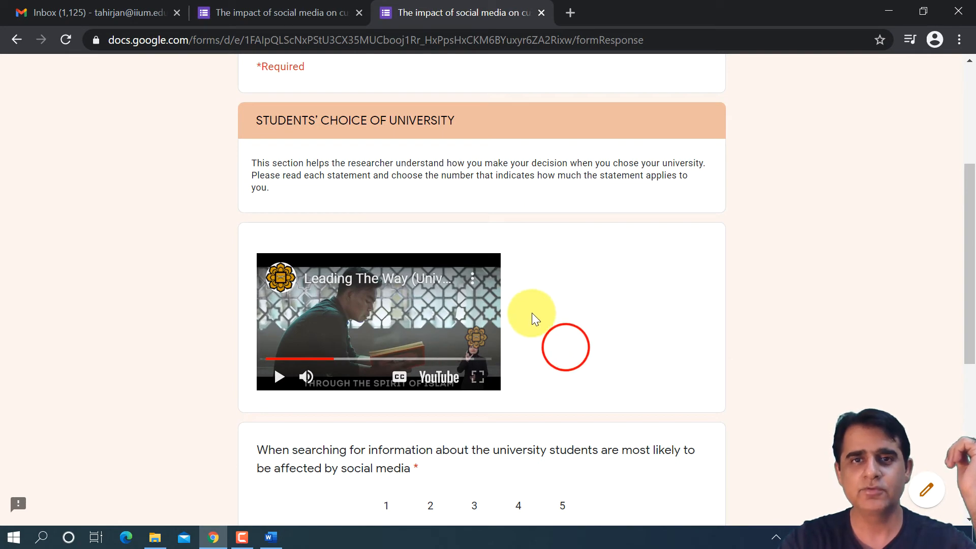
- Return to the form editor and delete the "Leading The Way" video from the STUDENTS' CHOICE OF UNIVERSITY section
click(325, 26)
scroll(456, 238, up, 4)
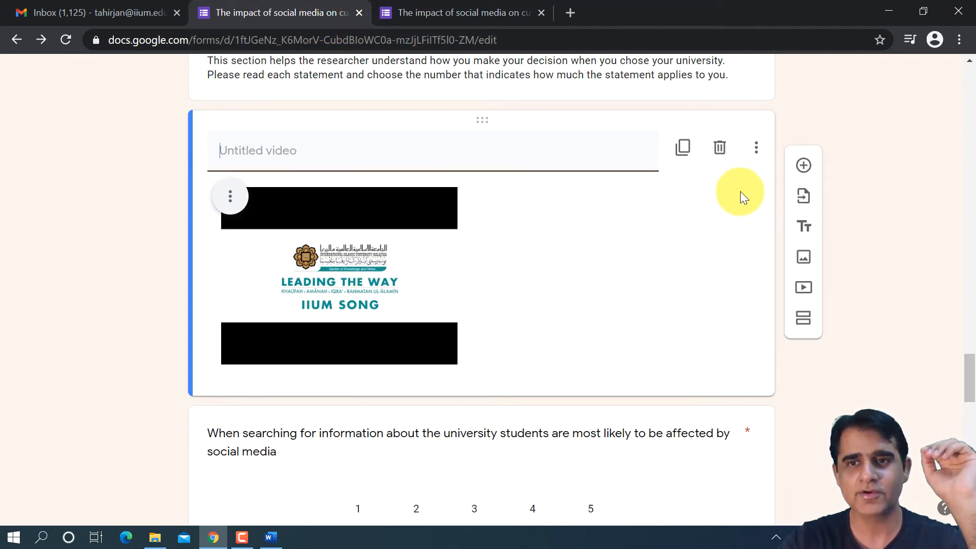
click(726, 153)
scroll(572, 305, up, 5)
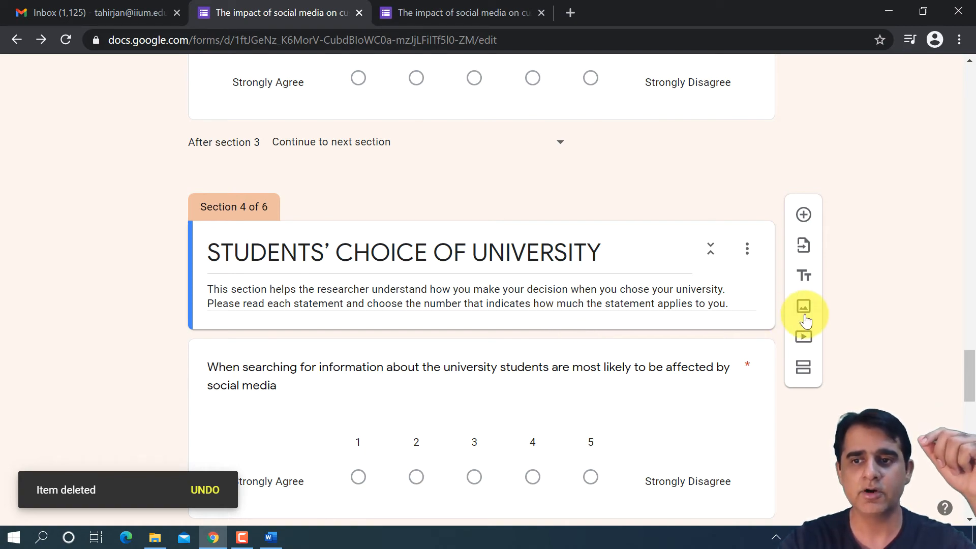
- Review the form from the header and cover letter through the Social Media and Websites sections down to section 4
scroll(803, 308, up, 15)
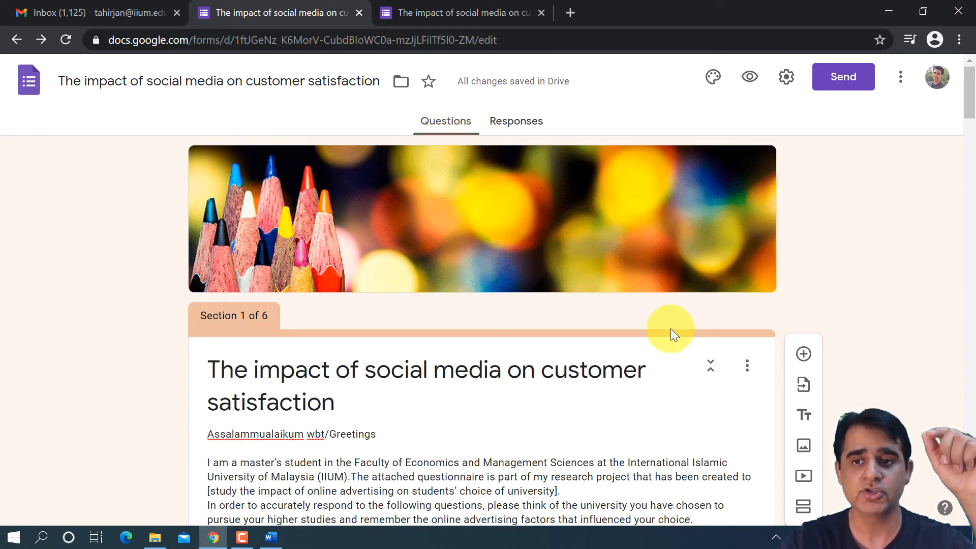
scroll(600, 329, down, 1)
scroll(572, 329, down, 9)
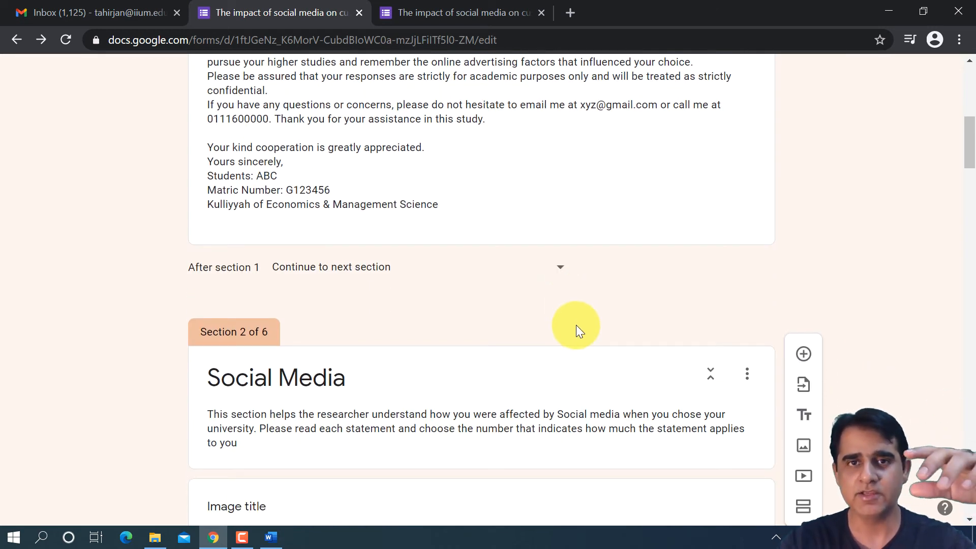
scroll(576, 325, up, 5)
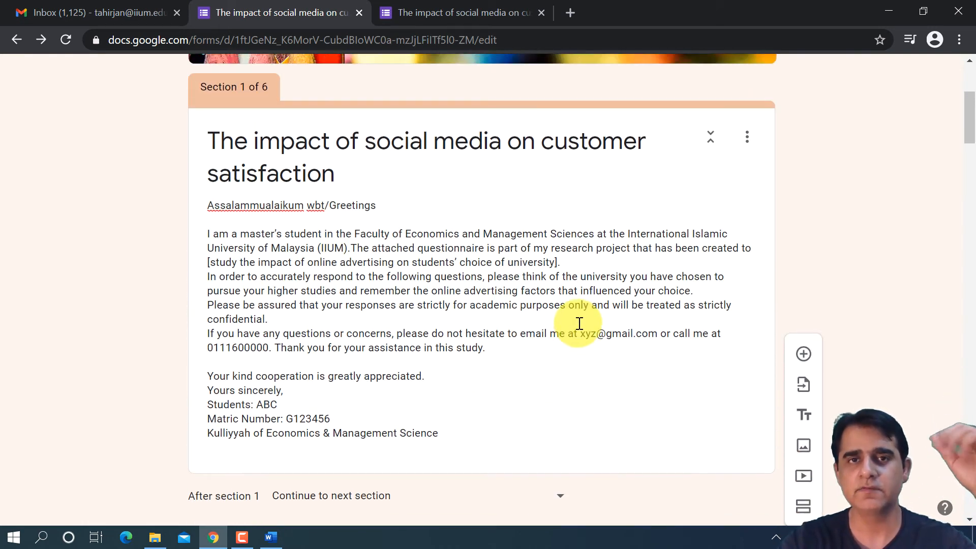
scroll(580, 324, down, 20)
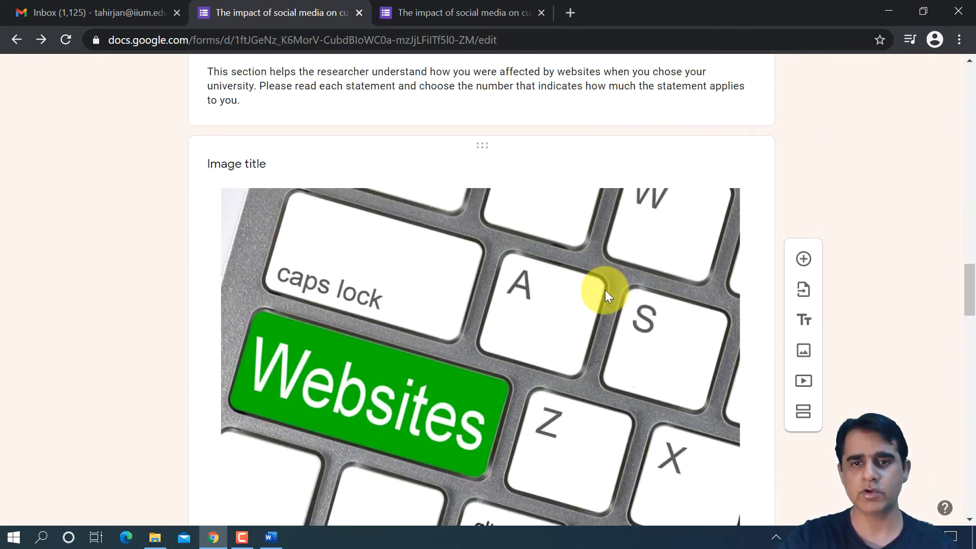
scroll(605, 288, down, 20)
scroll(603, 285, up, 5)
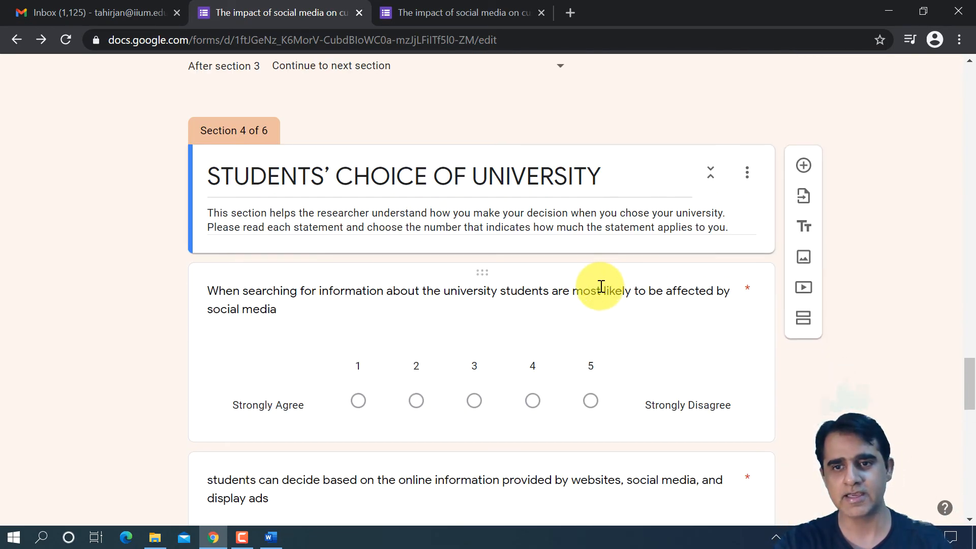
- Search Google Images for "iium university" and insert the blue-domed mosque picture below the STUDENTS' CHOICE OF UNIVERSITY header
click(803, 257)
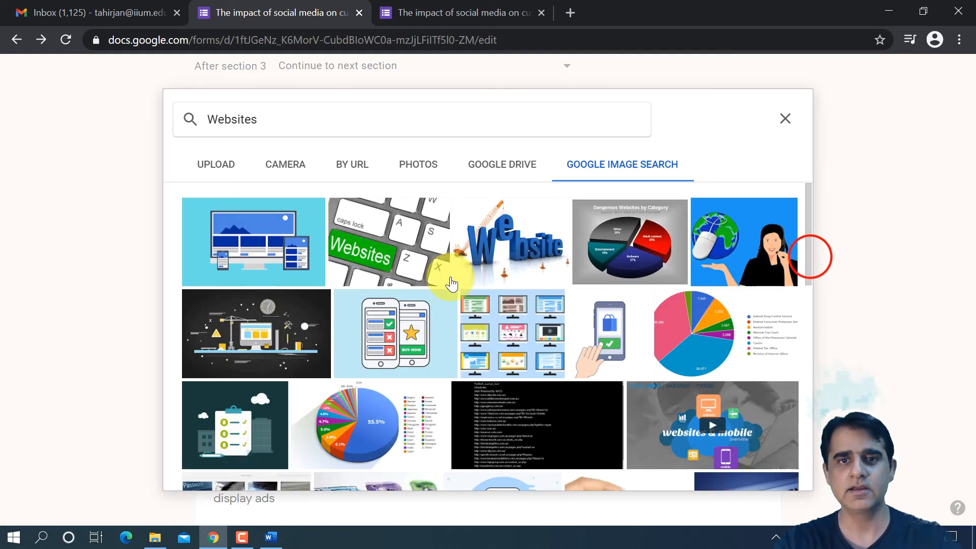
double_click(273, 121)
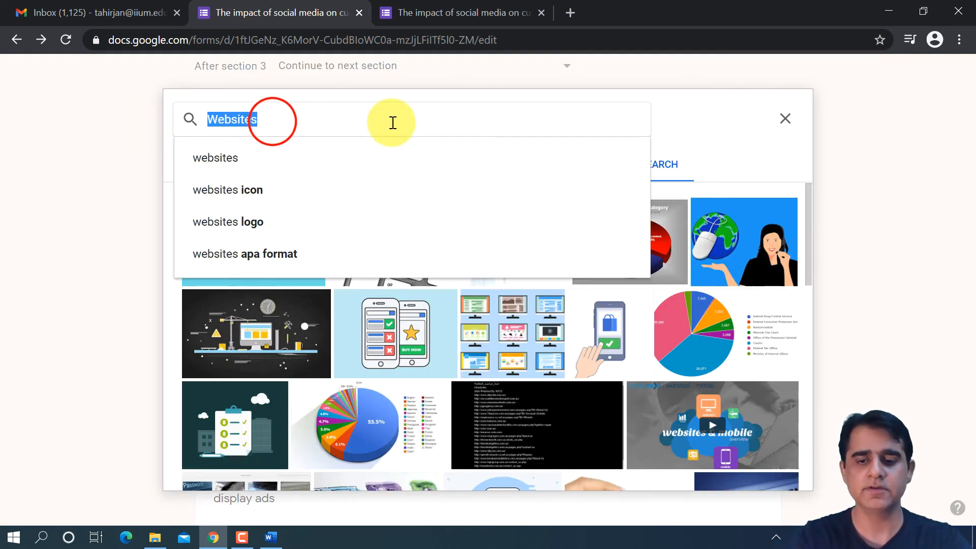
text(unive)
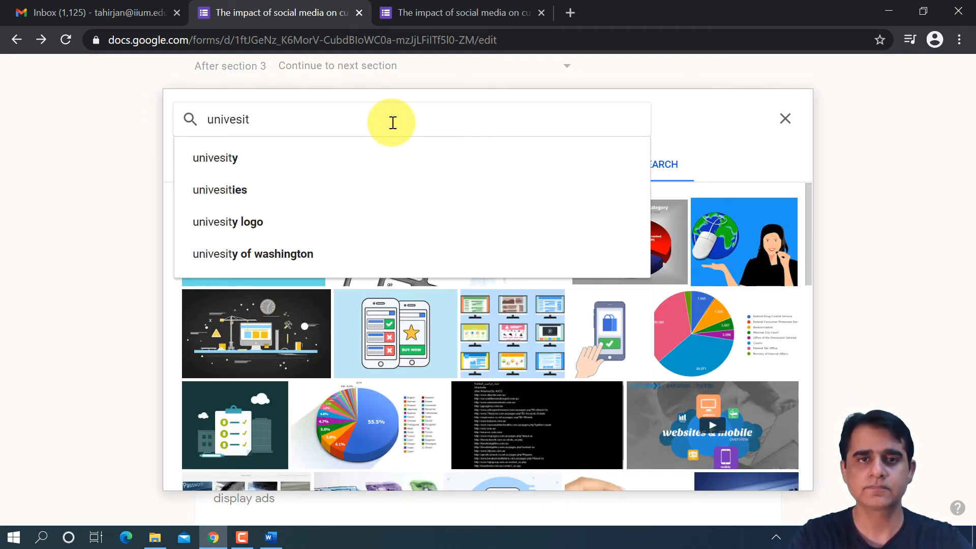
key(BackSpace)
key(BackSpace)
key(BackSpace)
key(BackSpace)
text(i)
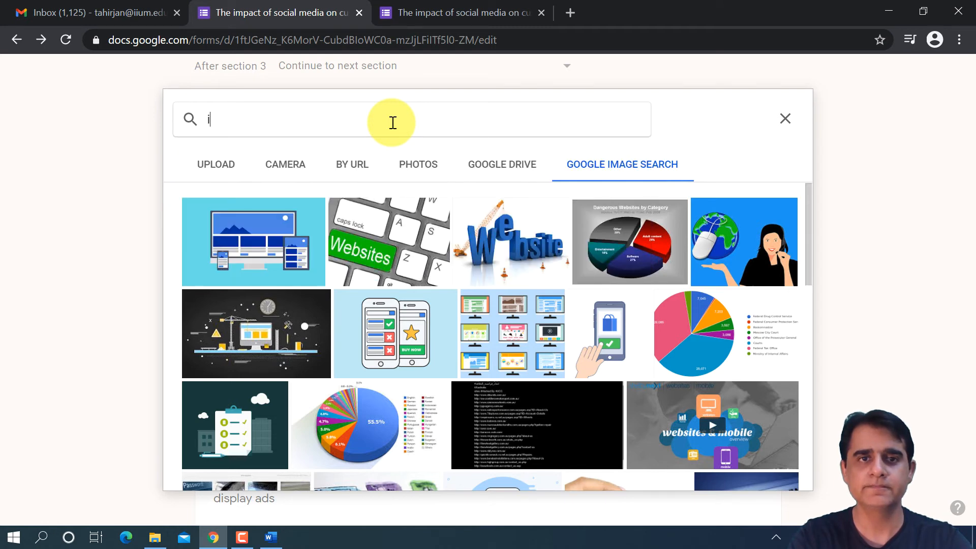
text(ium university)
key(Return)
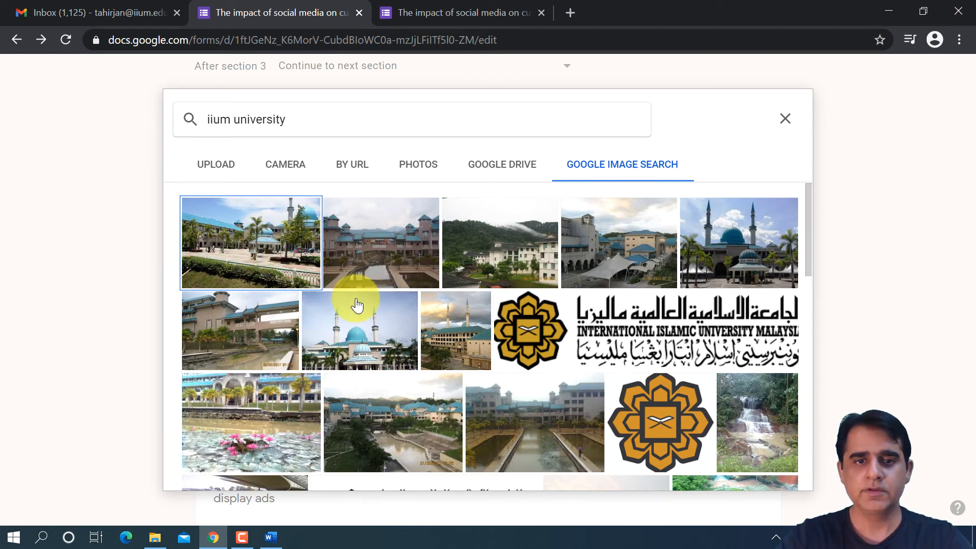
click(380, 309)
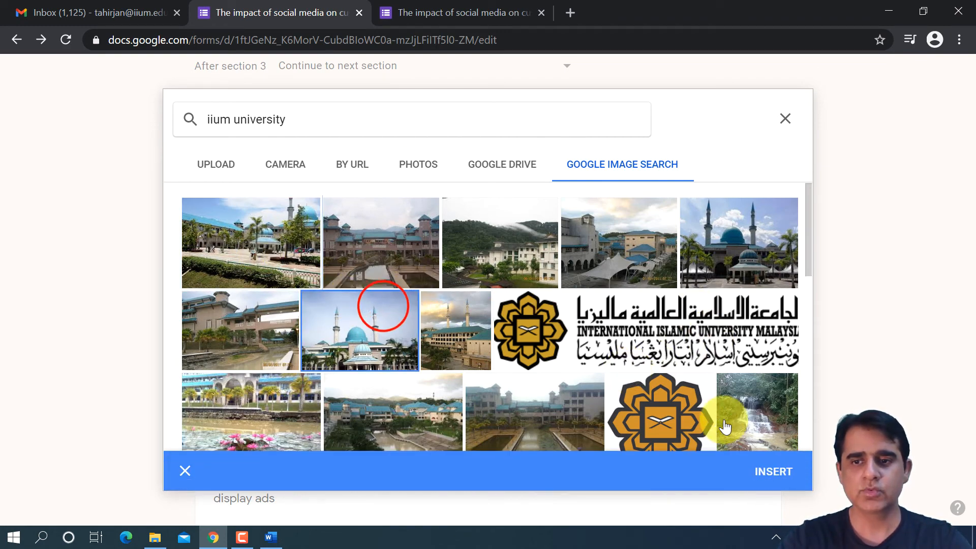
click(781, 471)
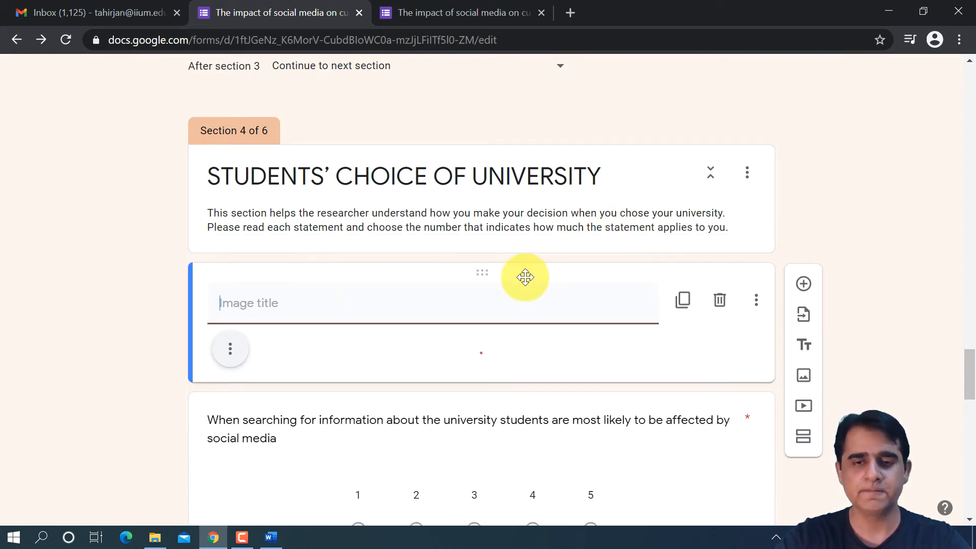
- Open the Gender question in the Responds' Profile / Demographic section and check where images can be added to its answers
scroll(508, 290, down, 10)
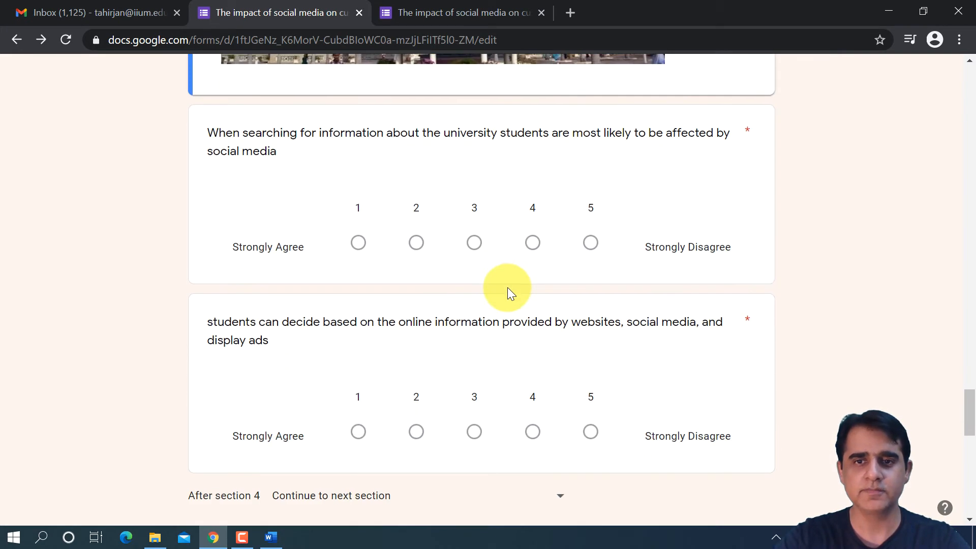
scroll(508, 287, down, 6)
scroll(508, 287, down, 3)
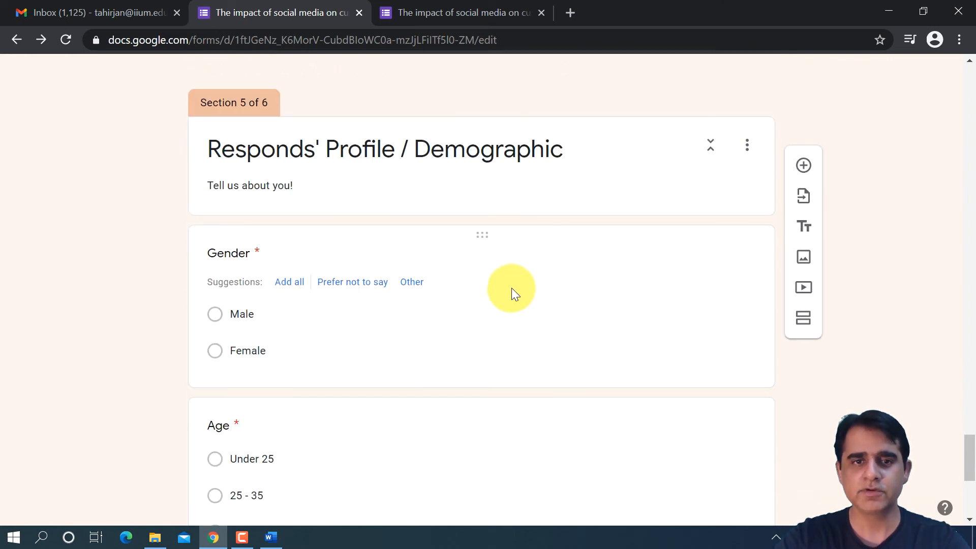
scroll(511, 287, down, 5)
scroll(502, 282, up, 5)
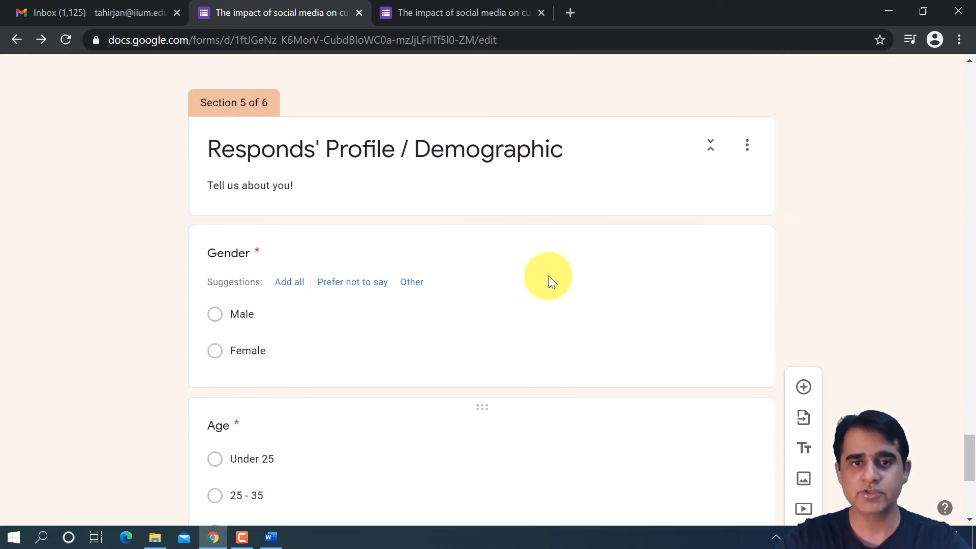
click(596, 304)
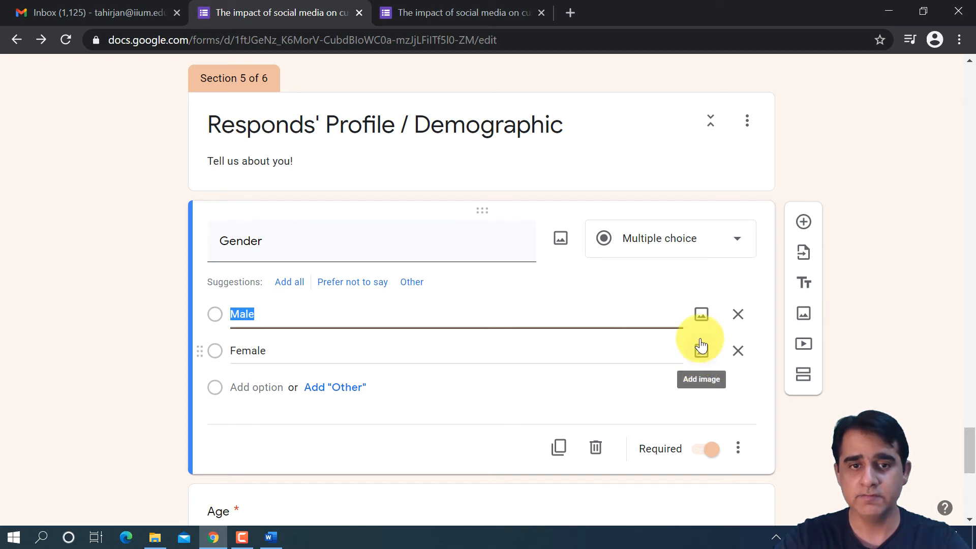
- Open the linear scale question about deciding from online information and compare its image options with those of the Gender question
scroll(657, 263, up, 5)
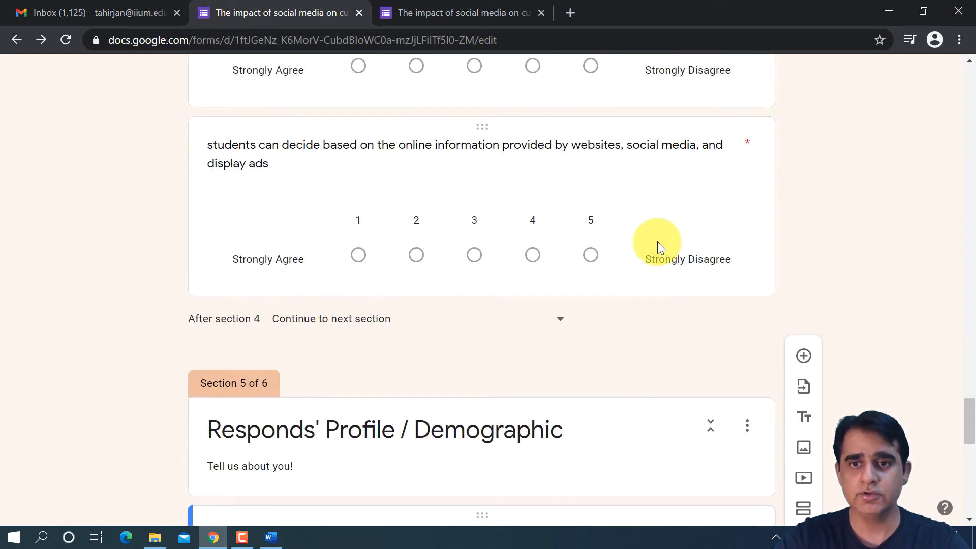
click(663, 217)
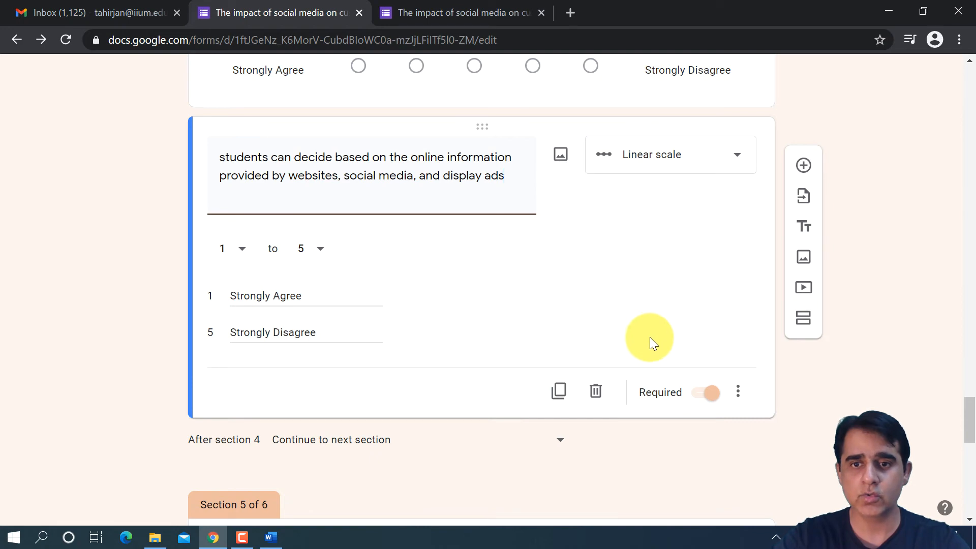
scroll(650, 338, down, 5)
scroll(649, 338, up, 4)
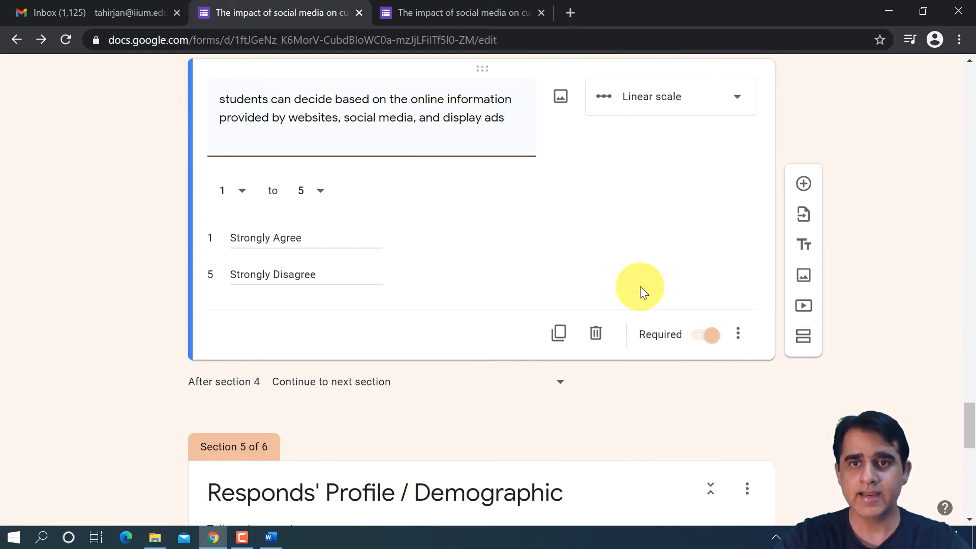
scroll(642, 289, up, 3)
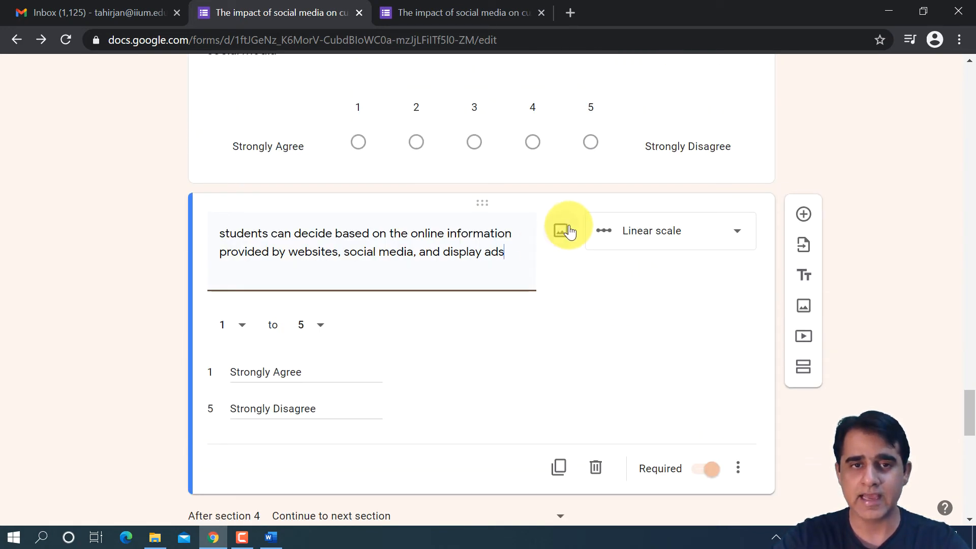
scroll(560, 254, up, 4)
scroll(564, 260, down, 5)
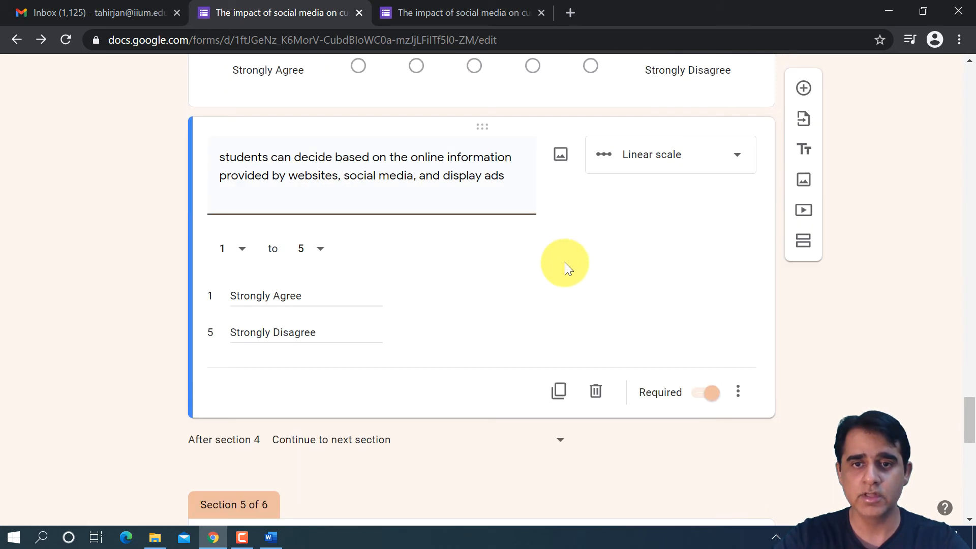
scroll(565, 254, up, 4)
scroll(565, 255, down, 11)
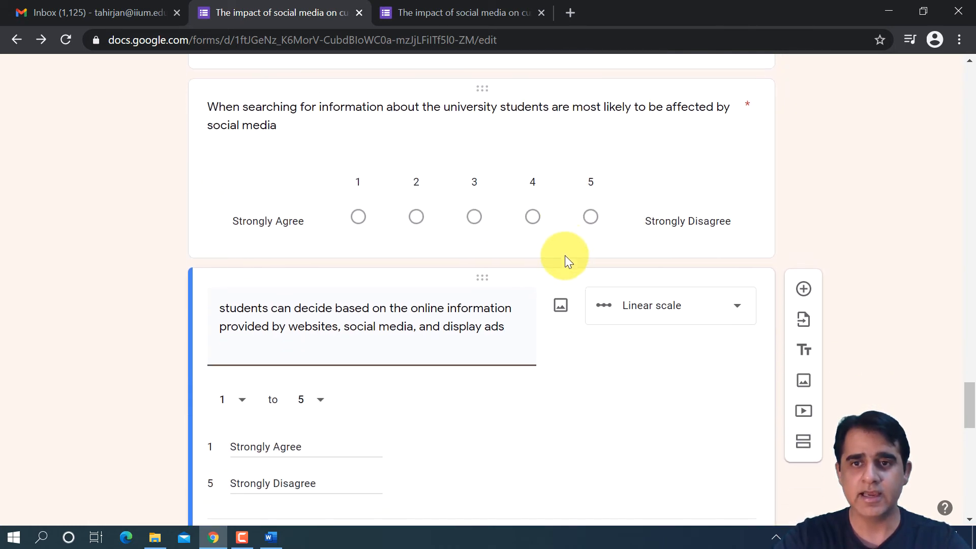
click(605, 344)
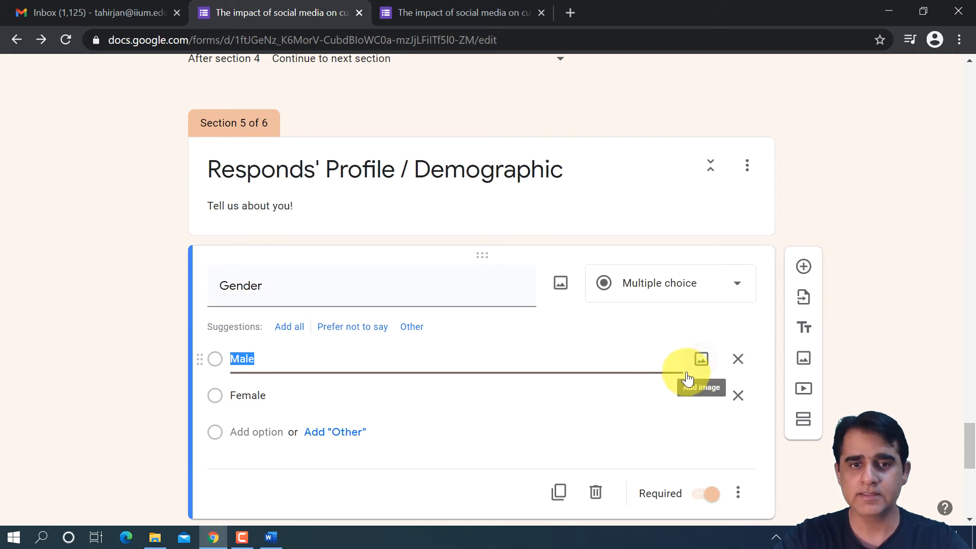
scroll(676, 367, down, 5)
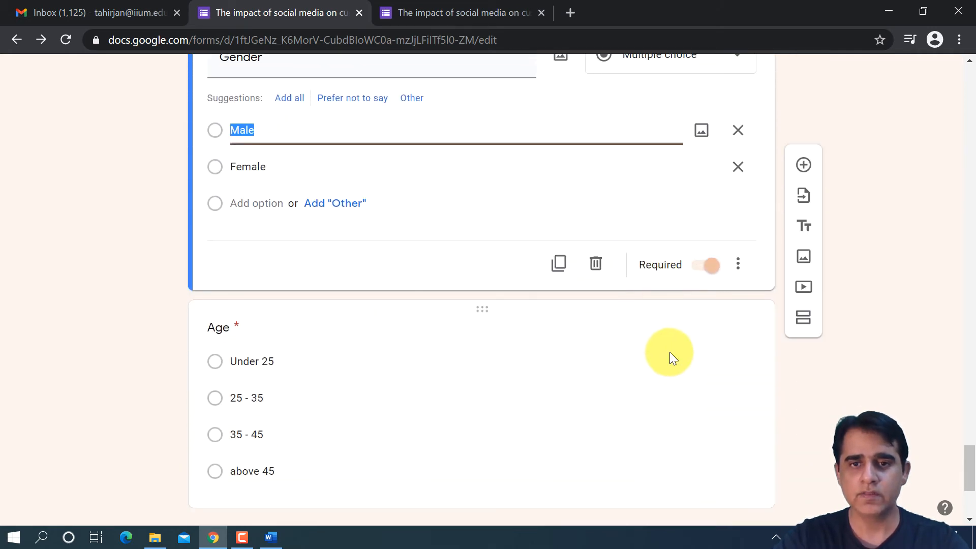
- Search Google Images for "gender" and insert the picture of a hand writing GENDER into the Gender question
scroll(648, 346, up, 5)
click(560, 285)
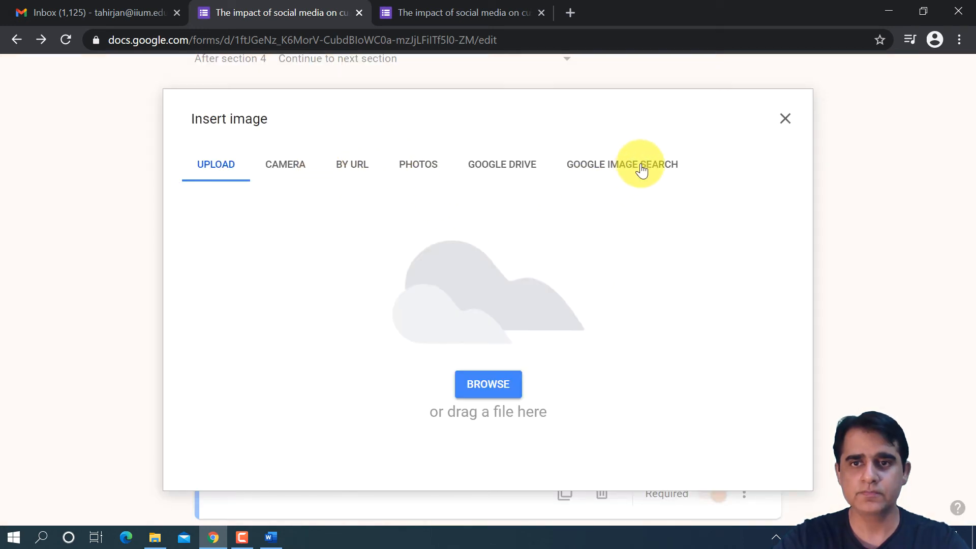
click(642, 169)
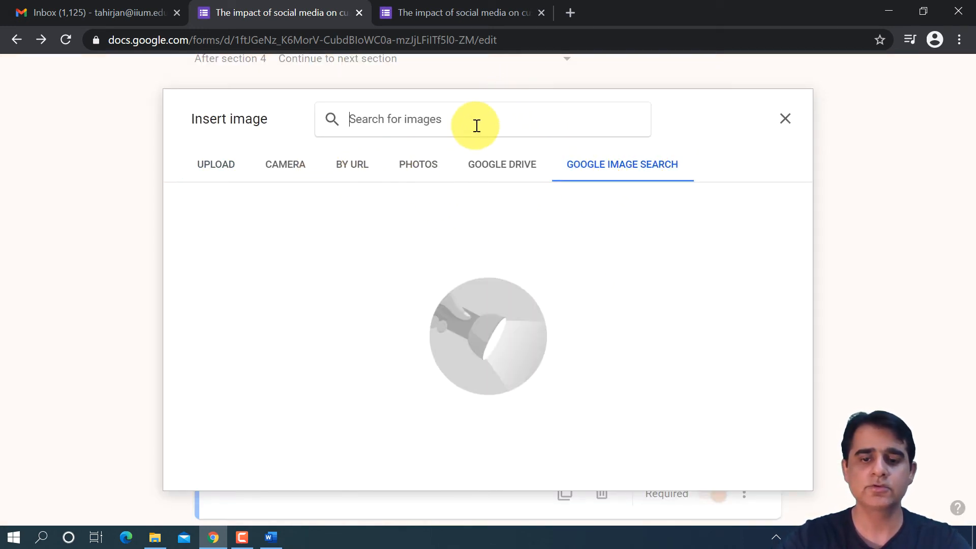
text(gdnder)
key(Return)
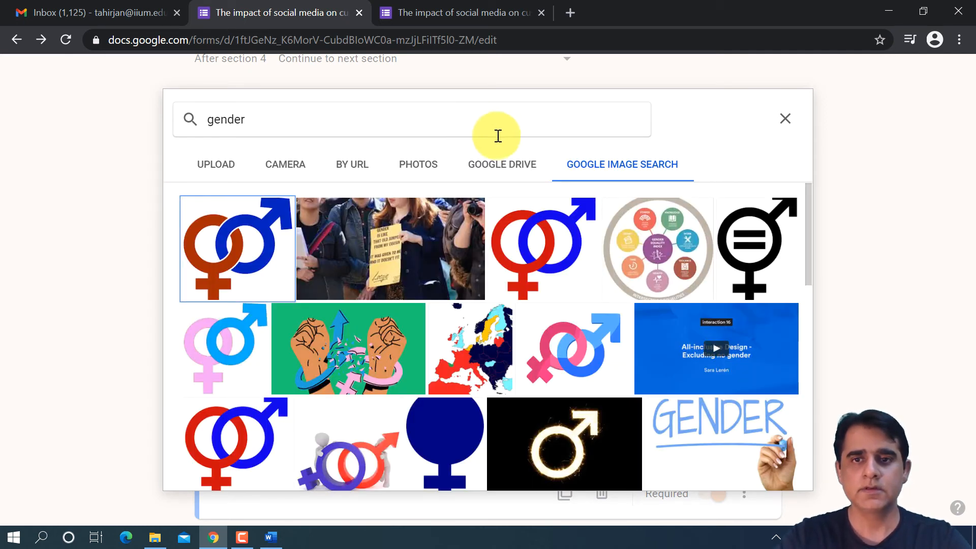
click(718, 432)
click(747, 474)
click(770, 476)
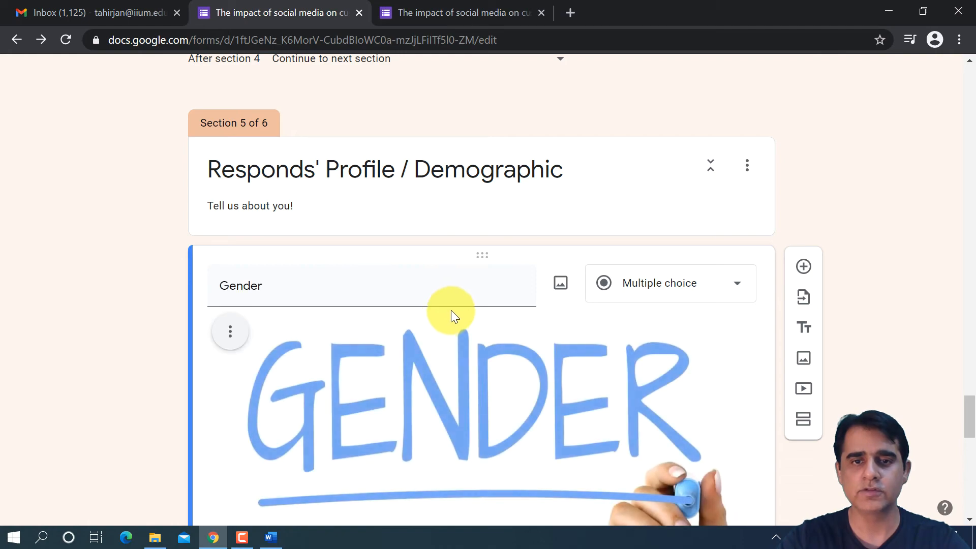
- In the previewed form, answer the STUDENTS' CHOICE OF UNIVERSITY questions with 2 and 3 and continue to the following section
scroll(491, 112, up, 15)
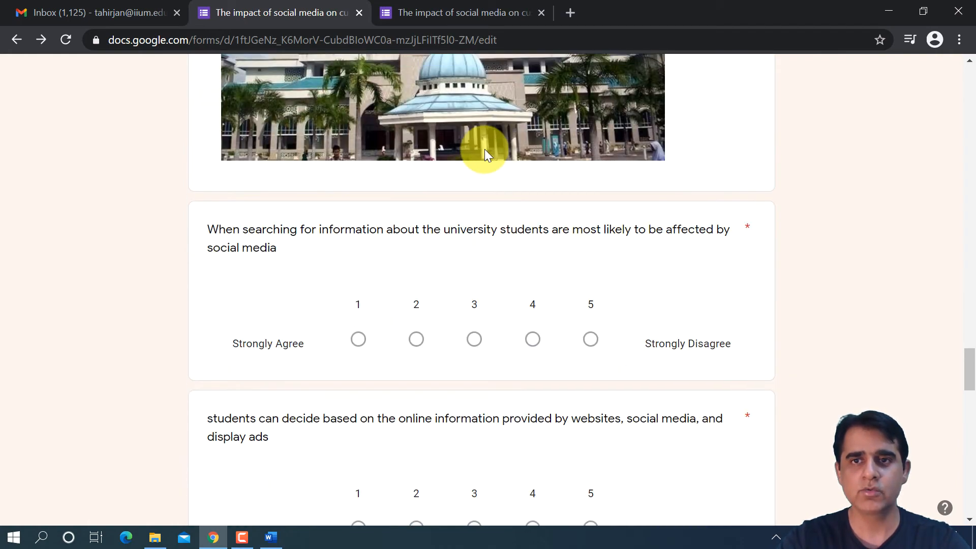
scroll(492, 142, up, 4)
click(493, 16)
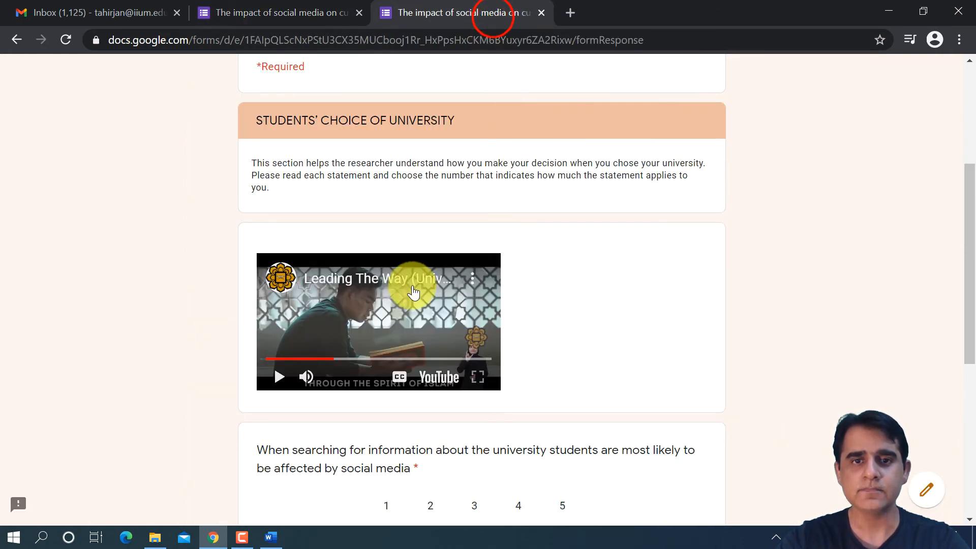
scroll(416, 288, down, 6)
click(427, 228)
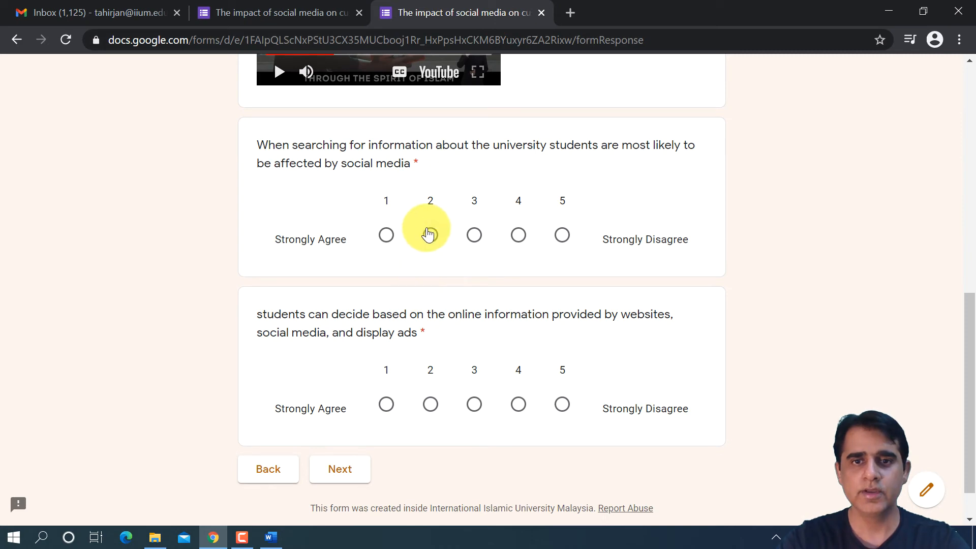
click(474, 399)
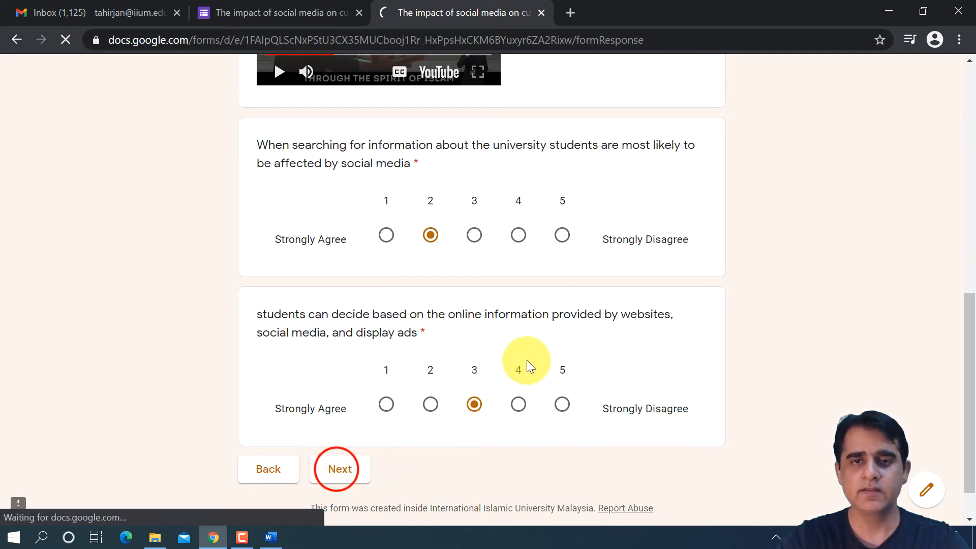
- Check how the Gender question with its image and the Age question appear in the previewed Responds' Profile / Demographic section
scroll(527, 361, down, 4)
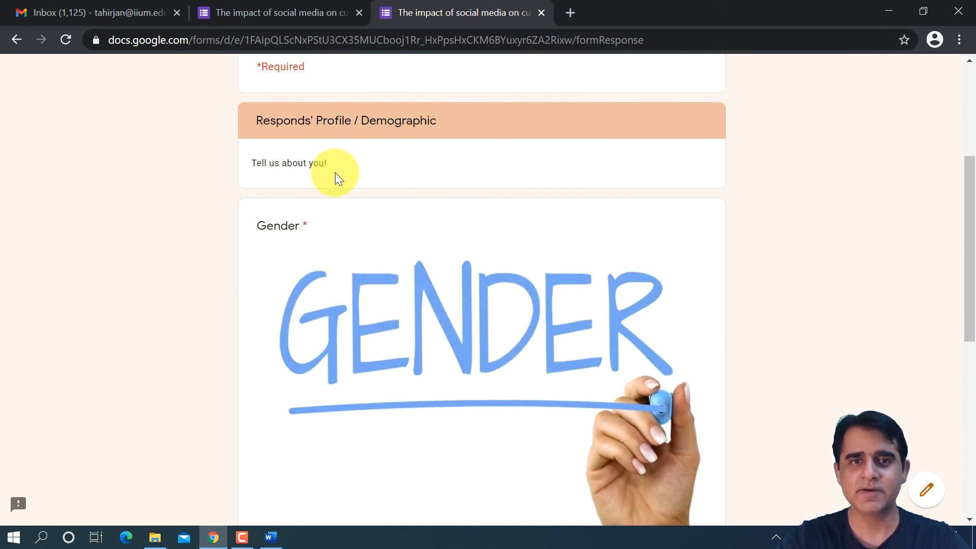
scroll(331, 281, down, 6)
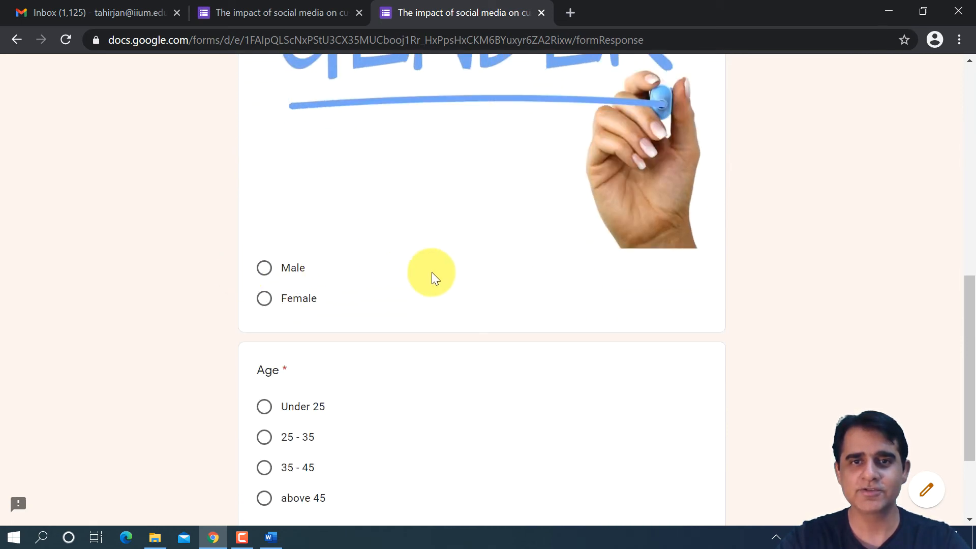
scroll(430, 271, up, 4)
scroll(427, 279, down, 7)
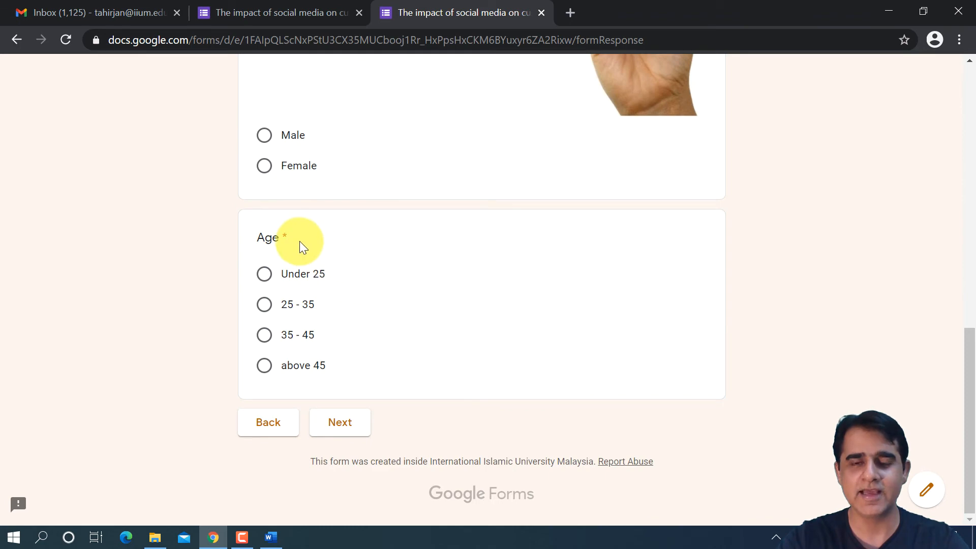
- Back in the form editor, search Google Images for "age" and insert the human life-stages silhouette picture into the Age question
click(298, 10)
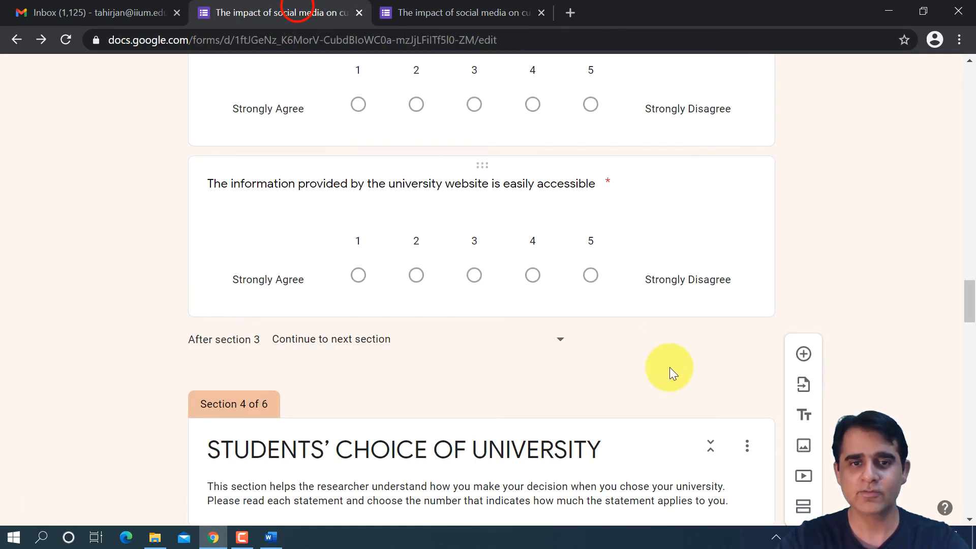
scroll(667, 366, down, 5)
scroll(659, 362, down, 18)
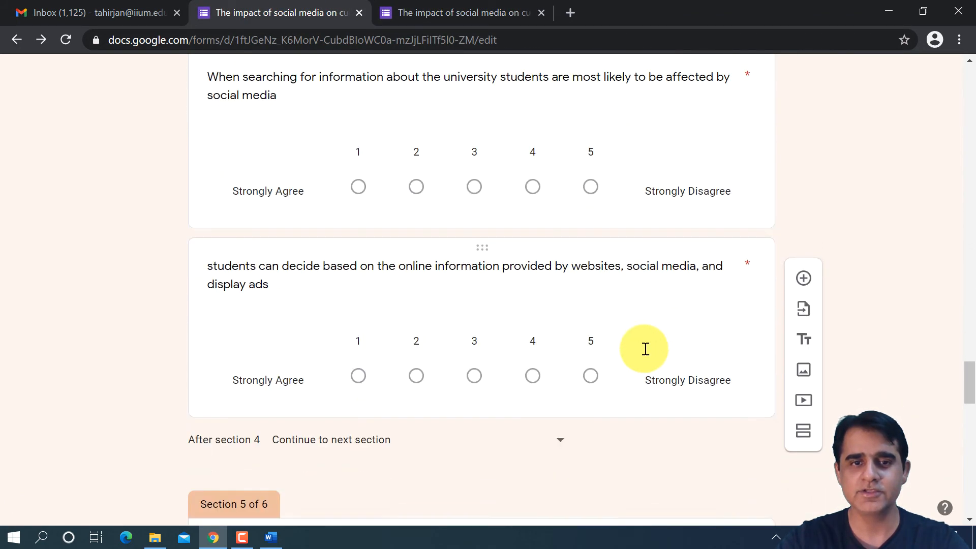
scroll(640, 351, down, 9)
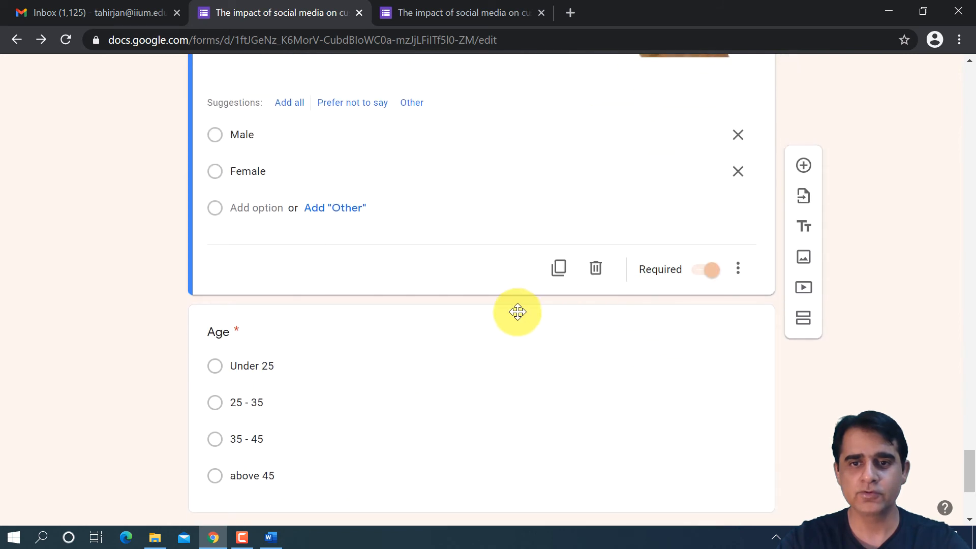
click(511, 340)
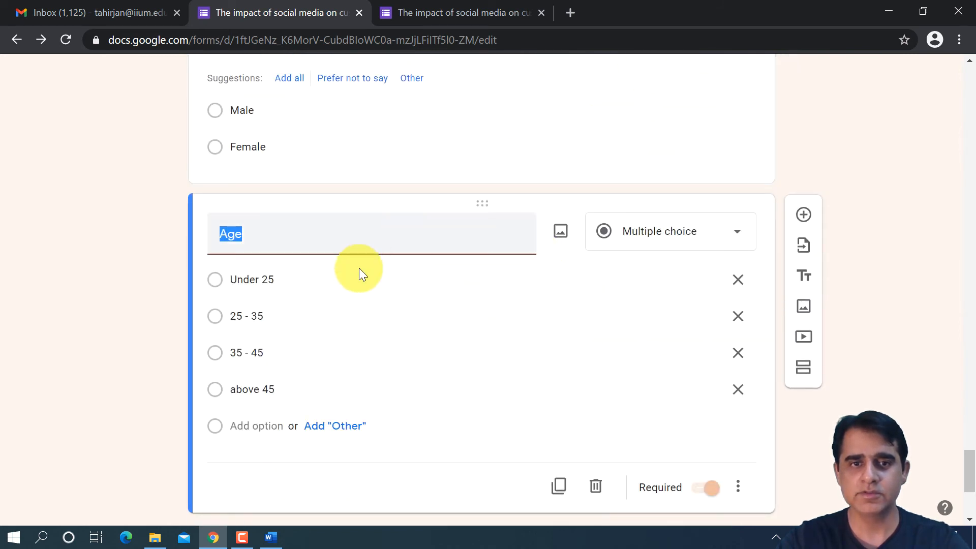
click(558, 237)
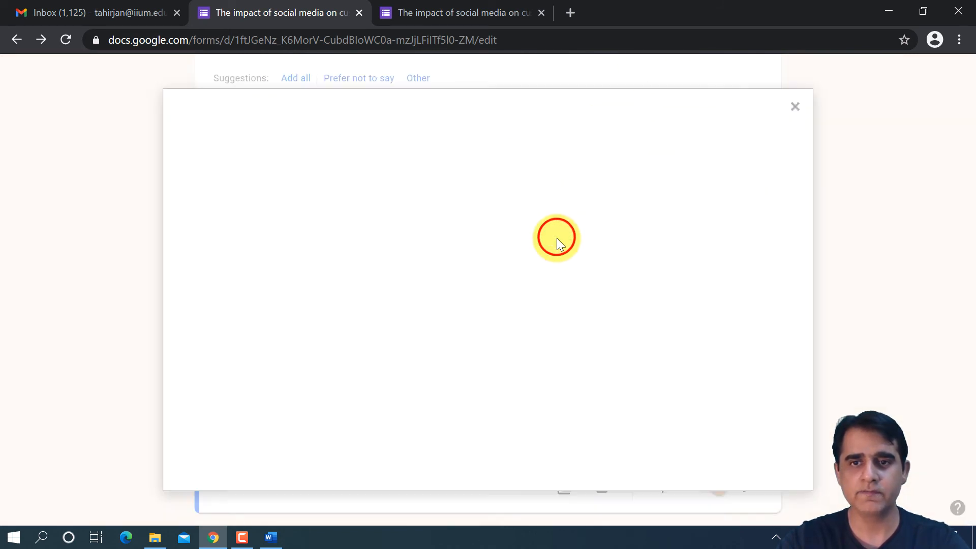
click(647, 168)
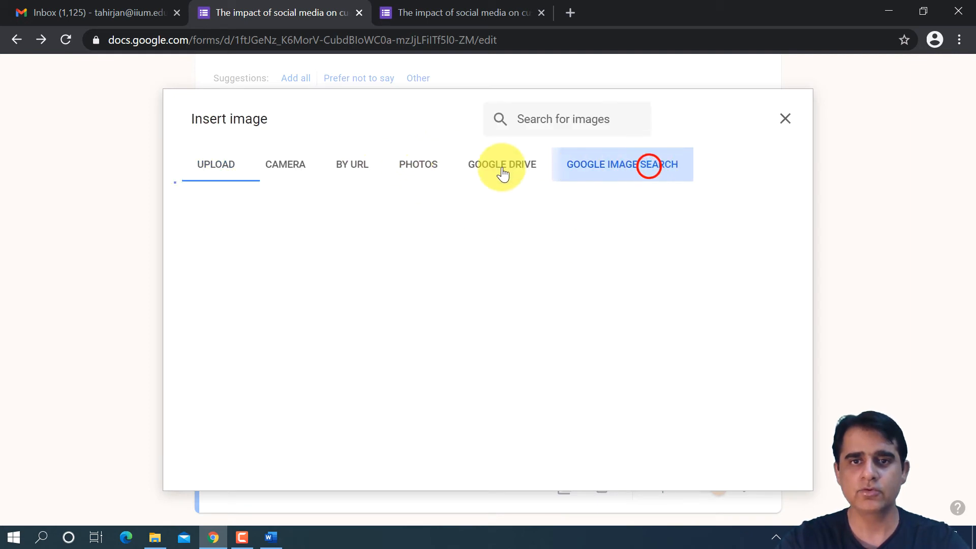
text(age)
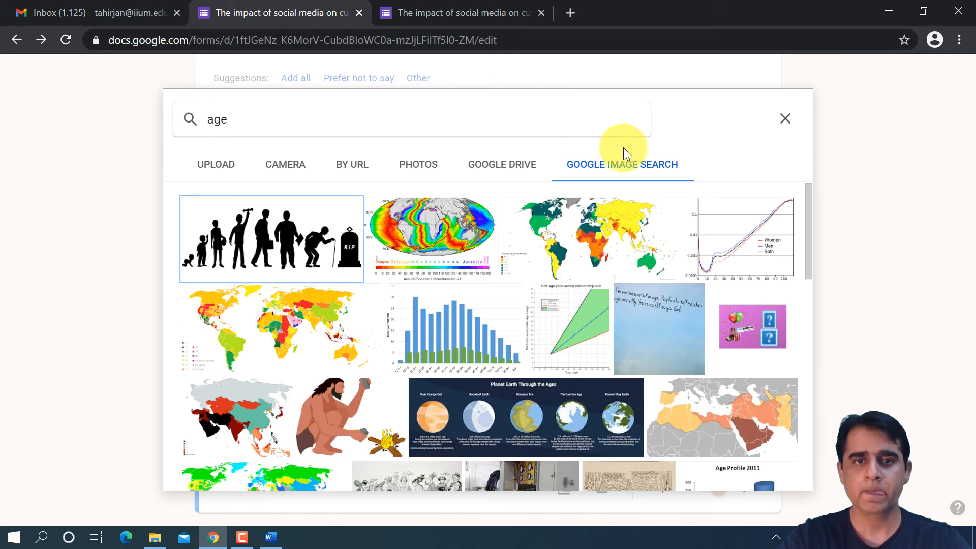
click(240, 247)
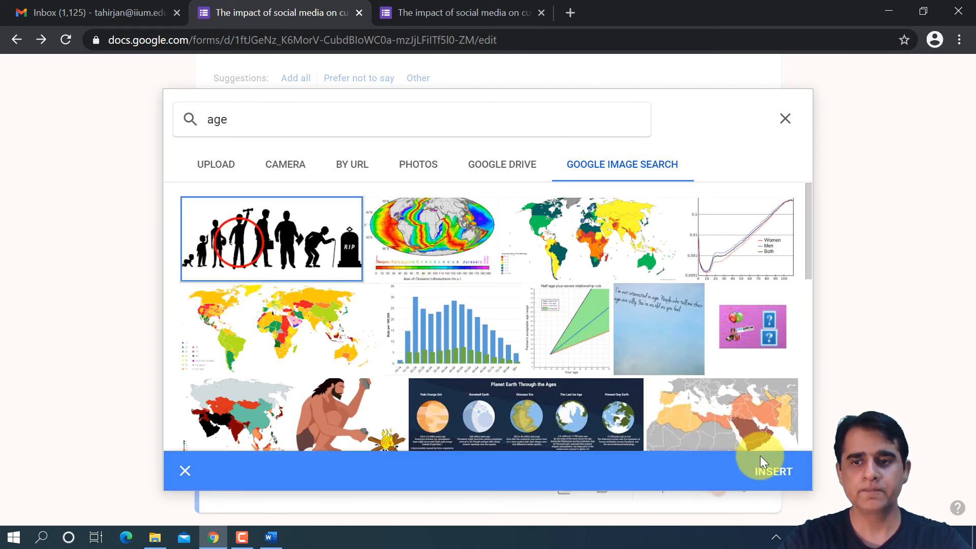
click(782, 469)
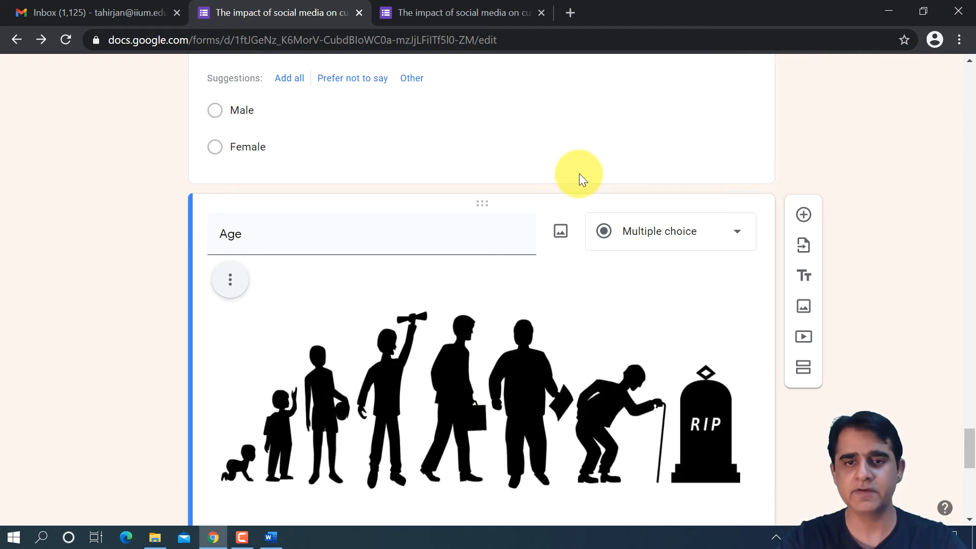
- Reload the previewed form and look over its header and cover letter page
click(486, 15)
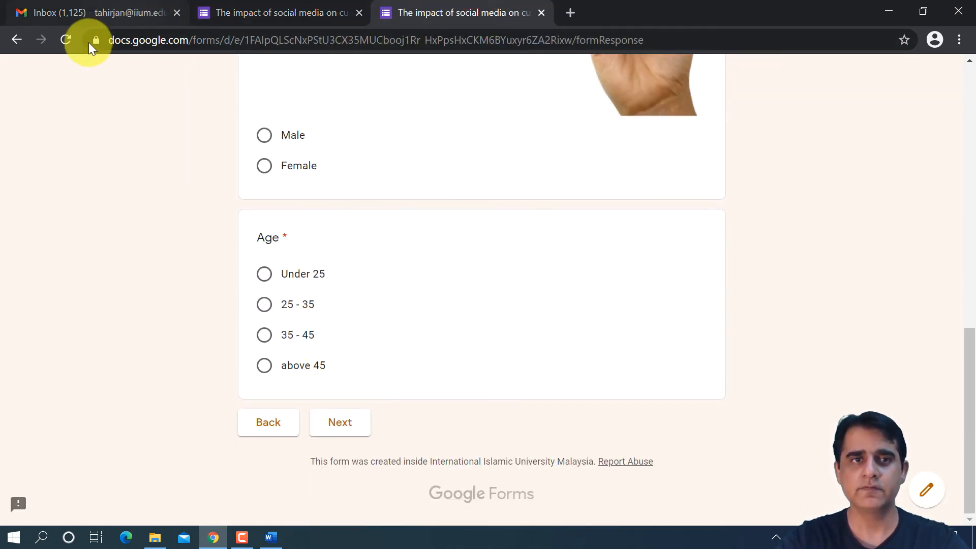
click(69, 40)
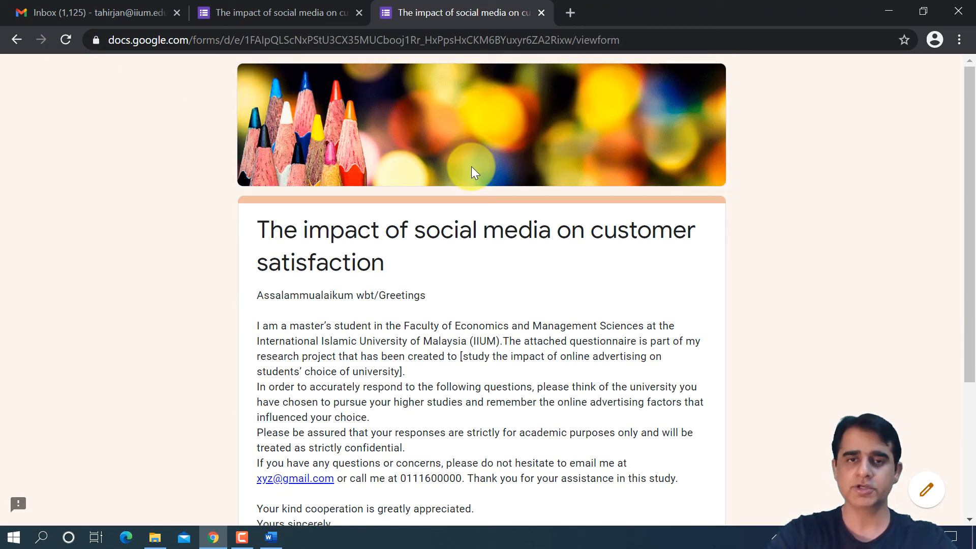
scroll(516, 295, down, 4)
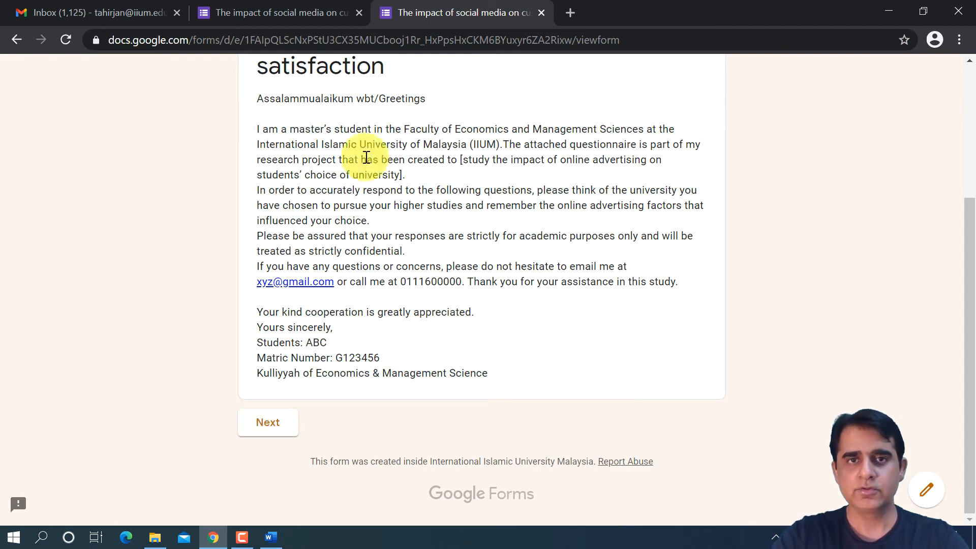
- Return to the form editor and make the Age question in the Responds' Profile / Demographic section optional
click(306, 7)
scroll(516, 351, up, 5)
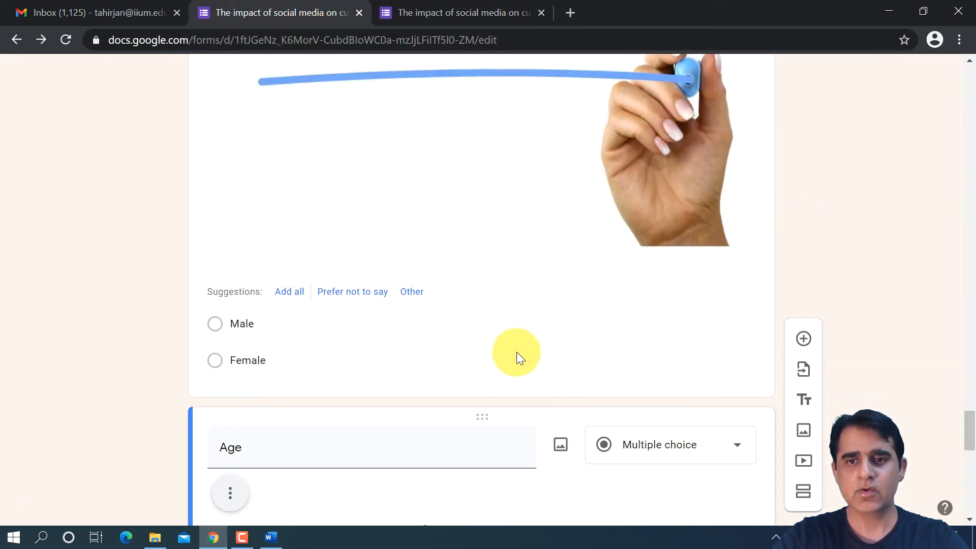
scroll(516, 352, down, 9)
scroll(519, 349, down, 3)
click(713, 330)
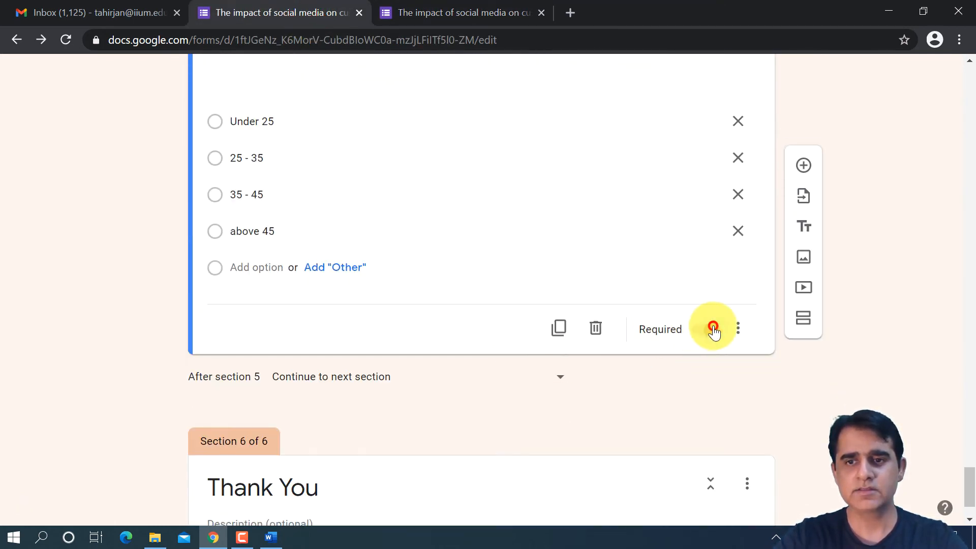
scroll(668, 352, down, 2)
scroll(667, 349, up, 8)
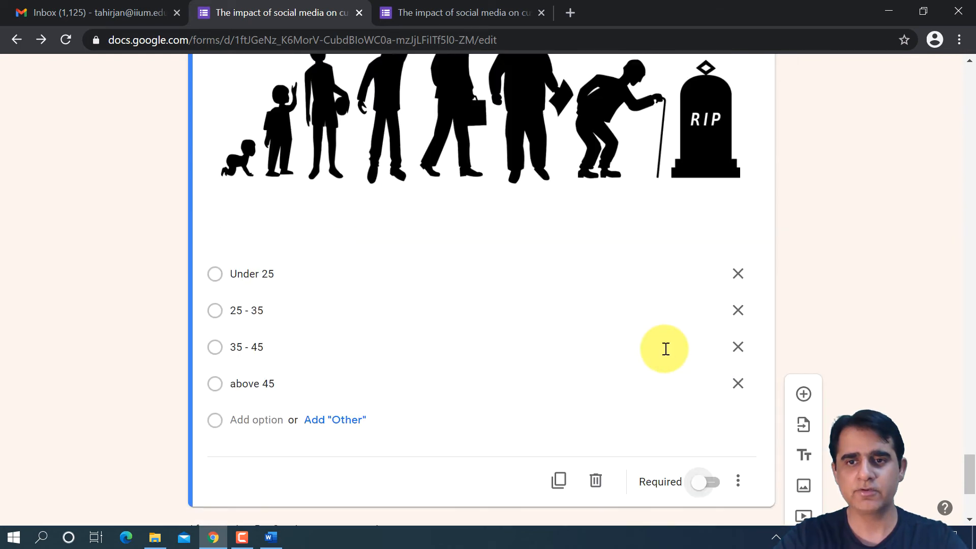
- Make the Gender question optional so respondents can skip it
scroll(666, 351, up, 12)
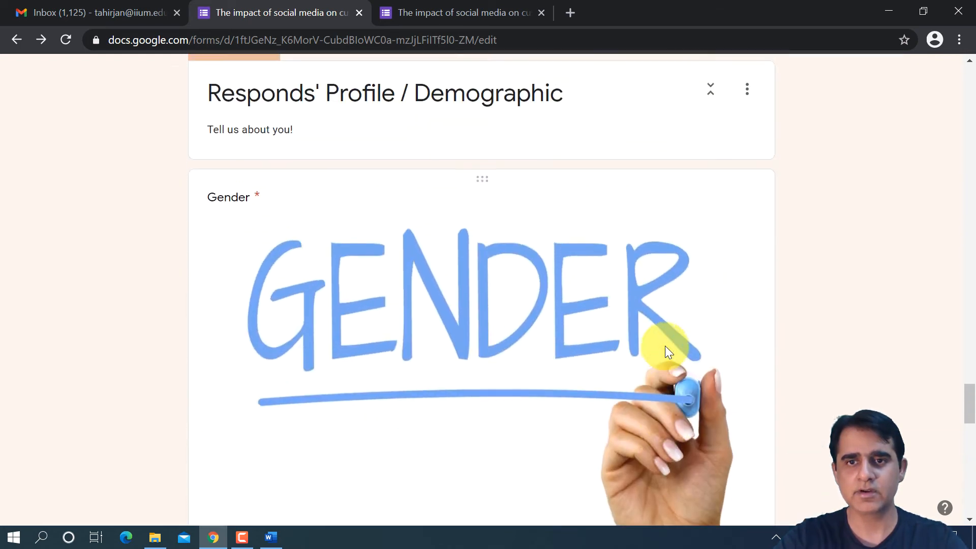
scroll(666, 351, down, 6)
click(664, 345)
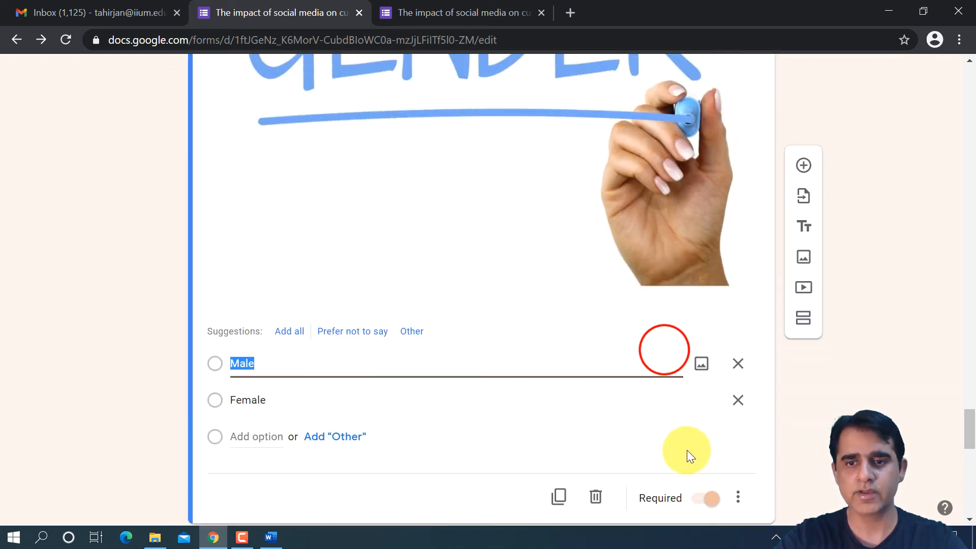
click(706, 485)
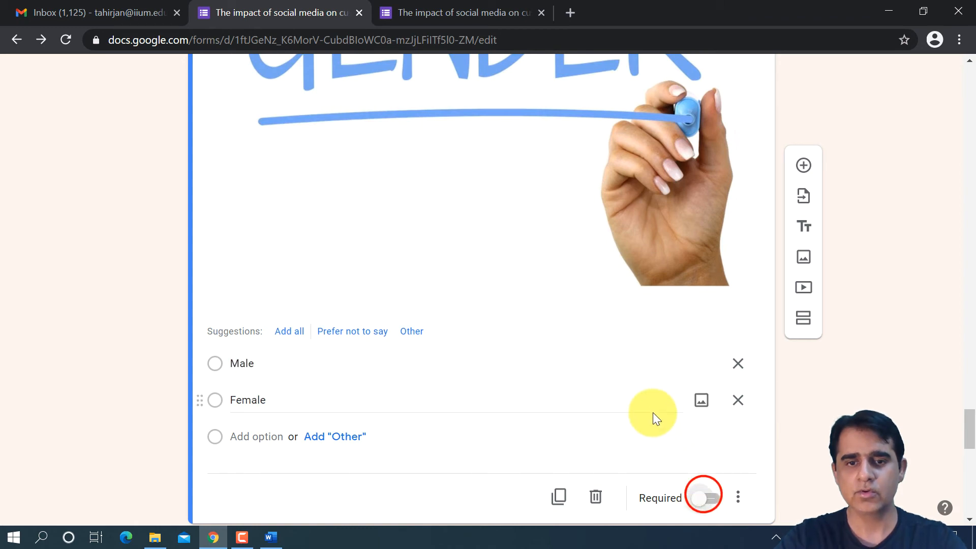
- Turn off the required setting for both linear scale questions in the STUDENTS' CHOICE OF UNIVERSITY section
scroll(654, 407, down, 4)
scroll(658, 404, up, 5)
scroll(657, 404, up, 12)
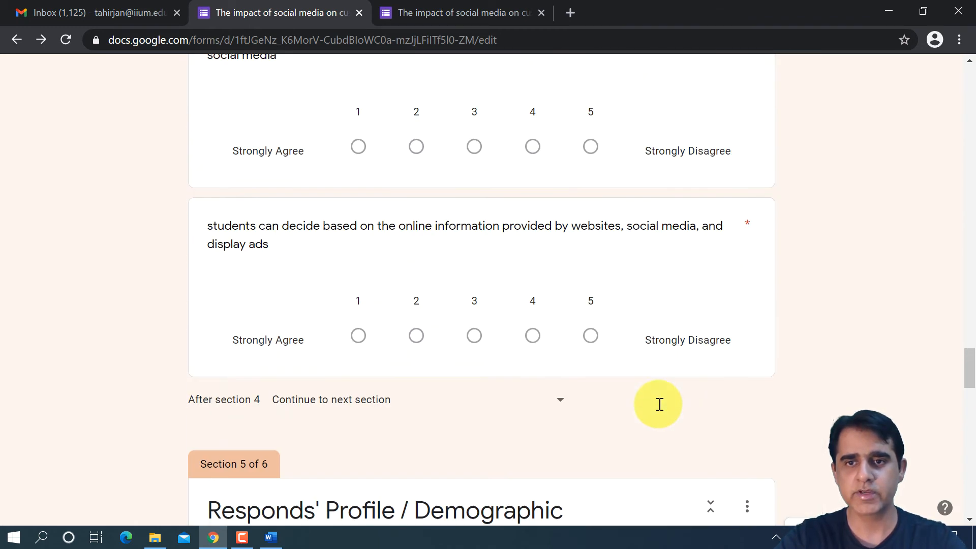
click(670, 365)
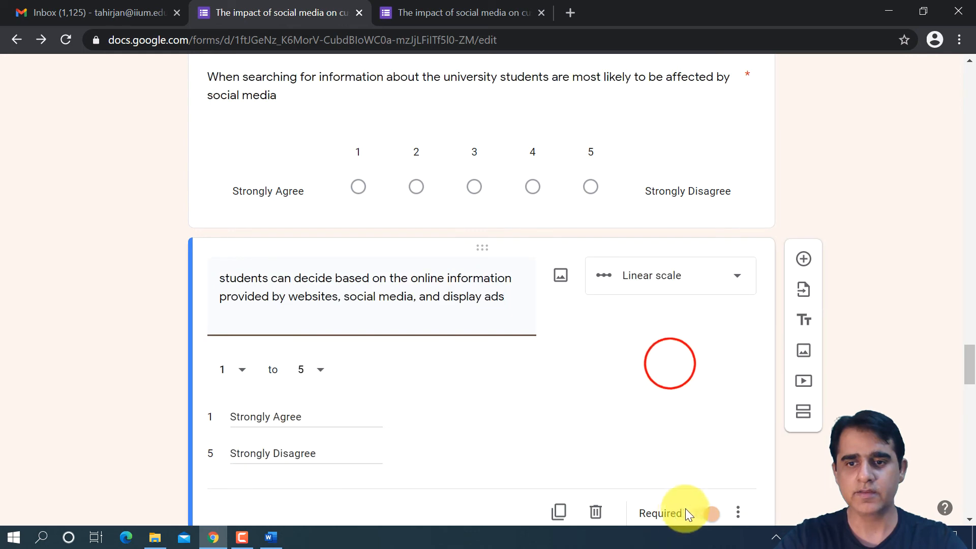
click(698, 510)
click(654, 205)
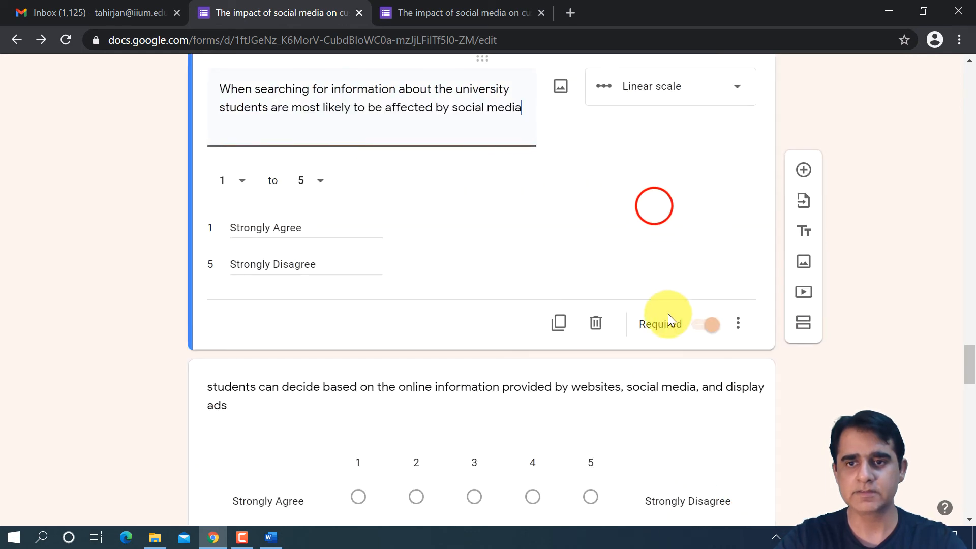
click(698, 324)
- Make the section 3 question about the university website's information being easily accessible optional
scroll(588, 330, up, 10)
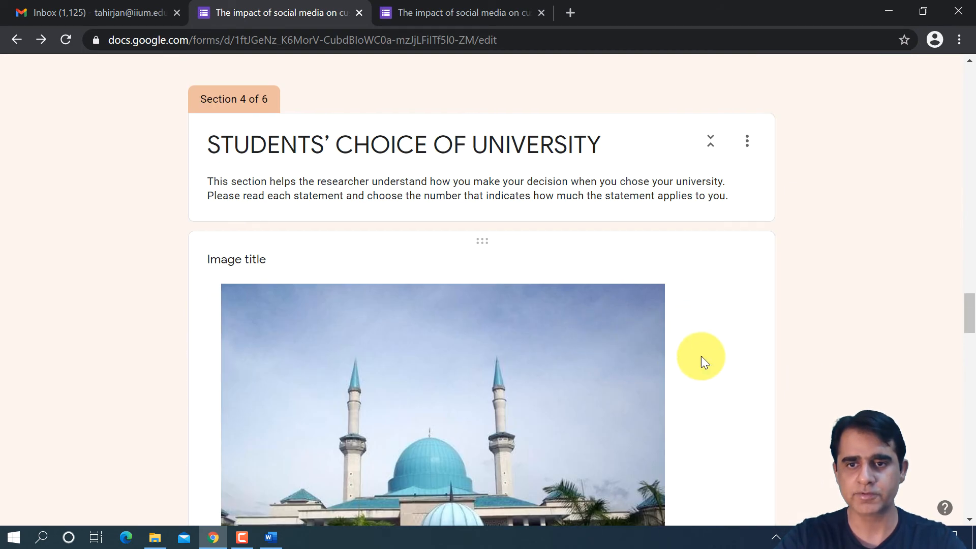
click(707, 350)
scroll(672, 198, up, 6)
click(654, 243)
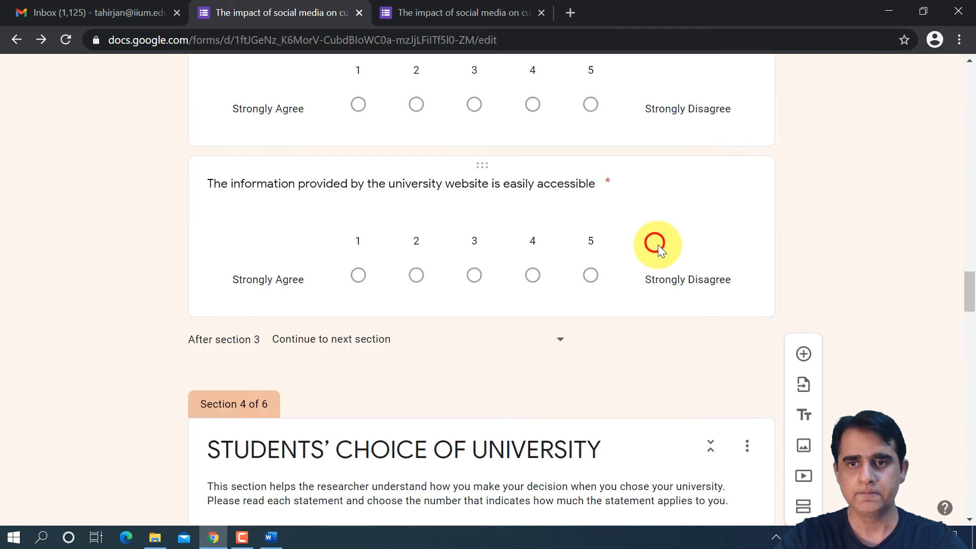
click(700, 420)
scroll(627, 289, up, 4)
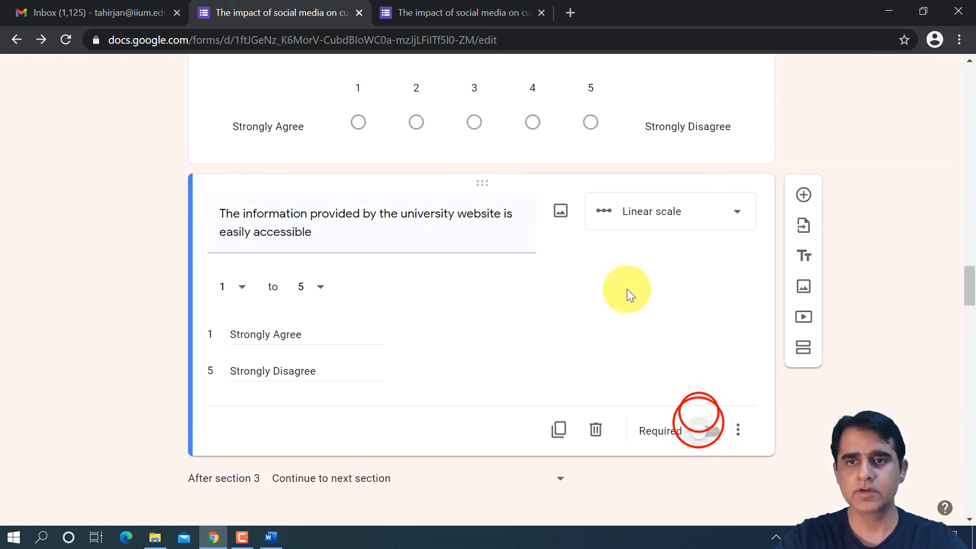
- Make the question about the first image developed through the university website and the Social Media question about current students optional
click(669, 294)
click(702, 472)
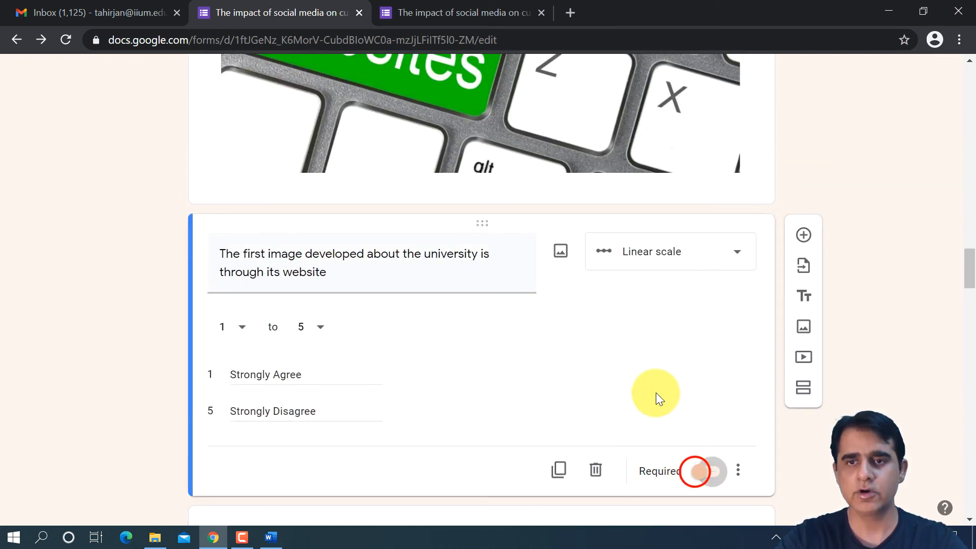
scroll(651, 376, up, 15)
click(683, 281)
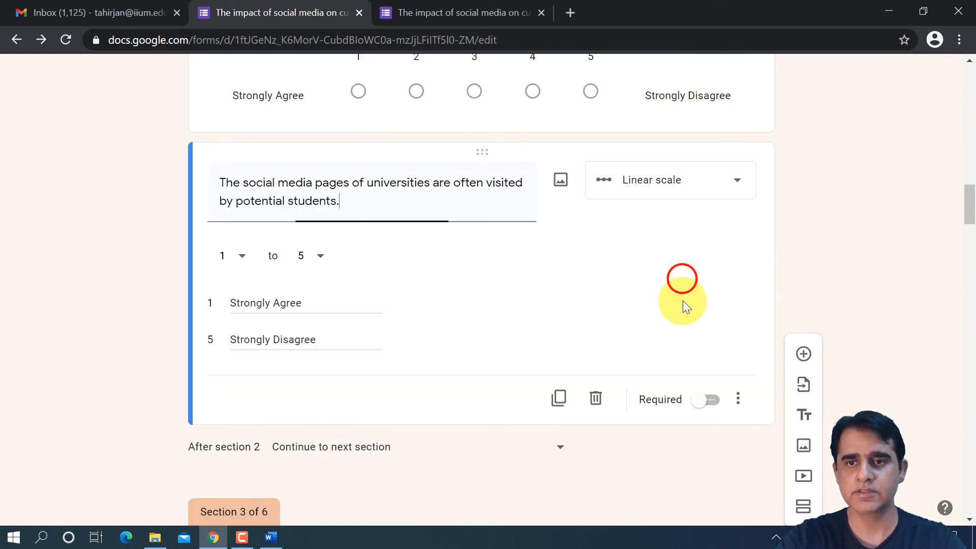
scroll(671, 366, up, 5)
click(688, 380)
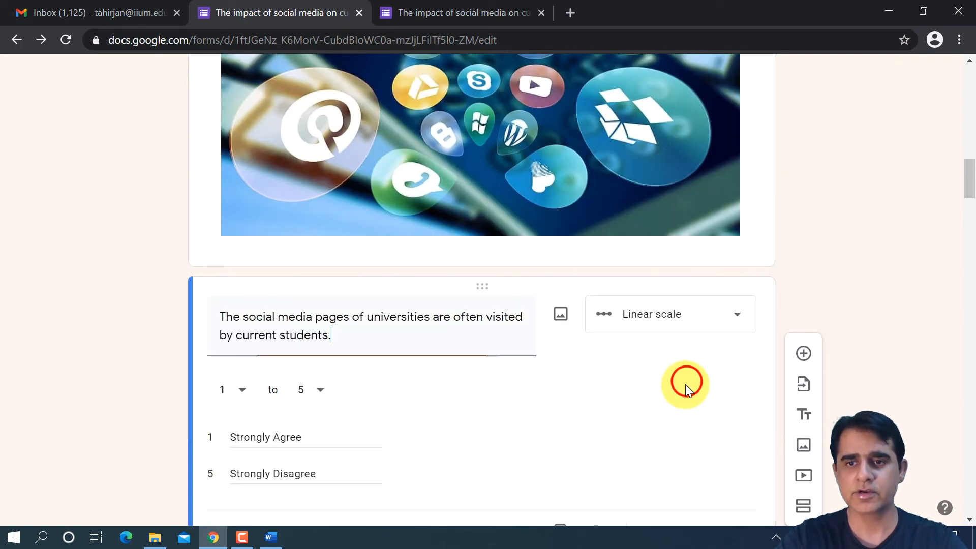
scroll(670, 358, down, 5)
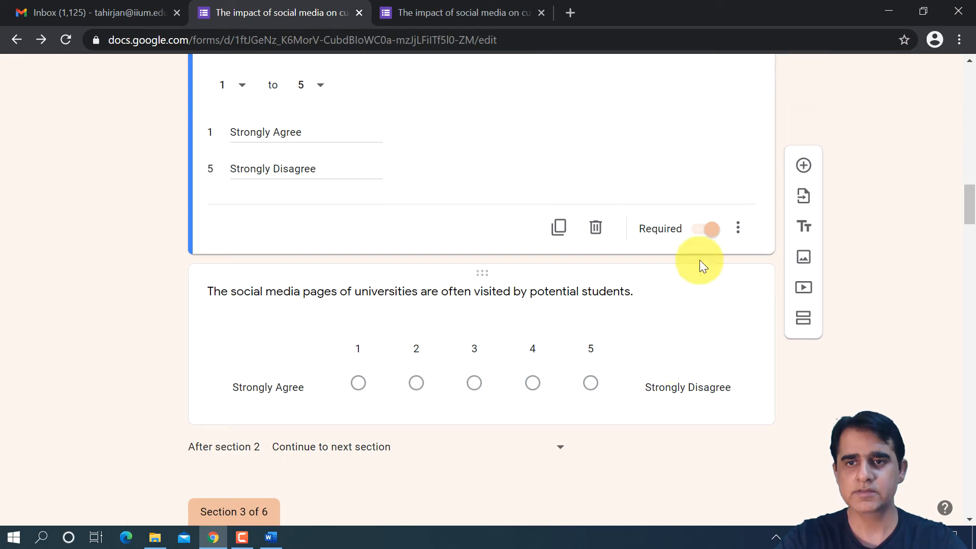
- Switch to the form preview and go through the introduction, the Social Media section and the university website section without answering
scroll(673, 260, up, 15)
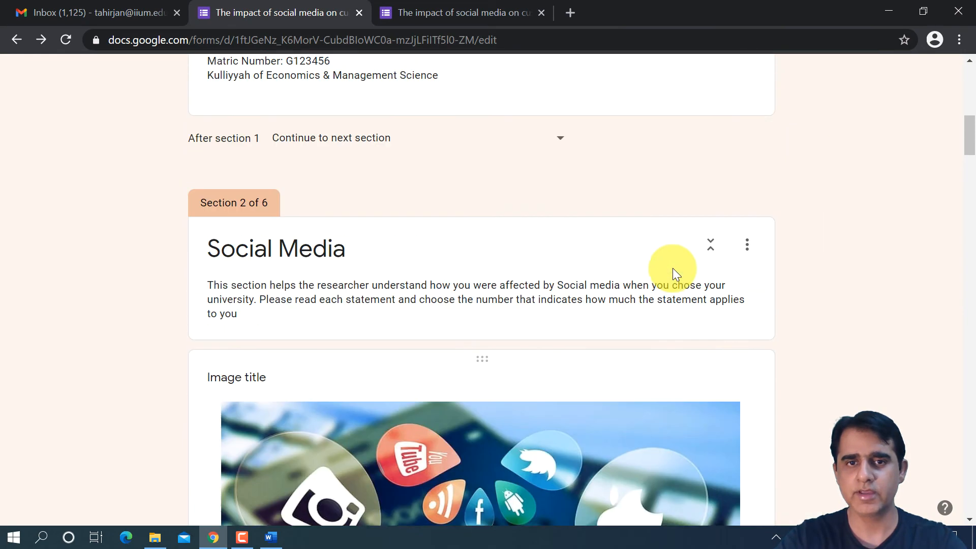
scroll(605, 131, up, 5)
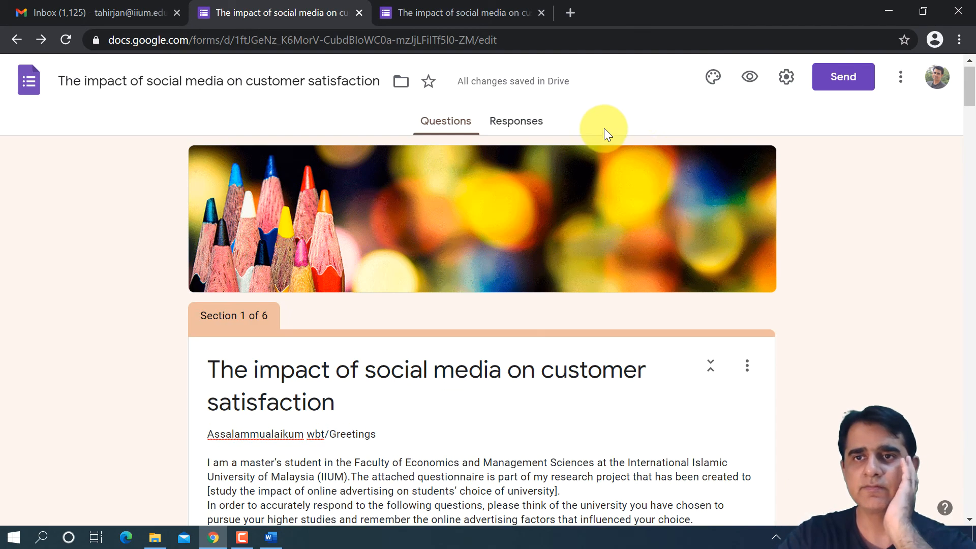
click(496, 16)
click(269, 432)
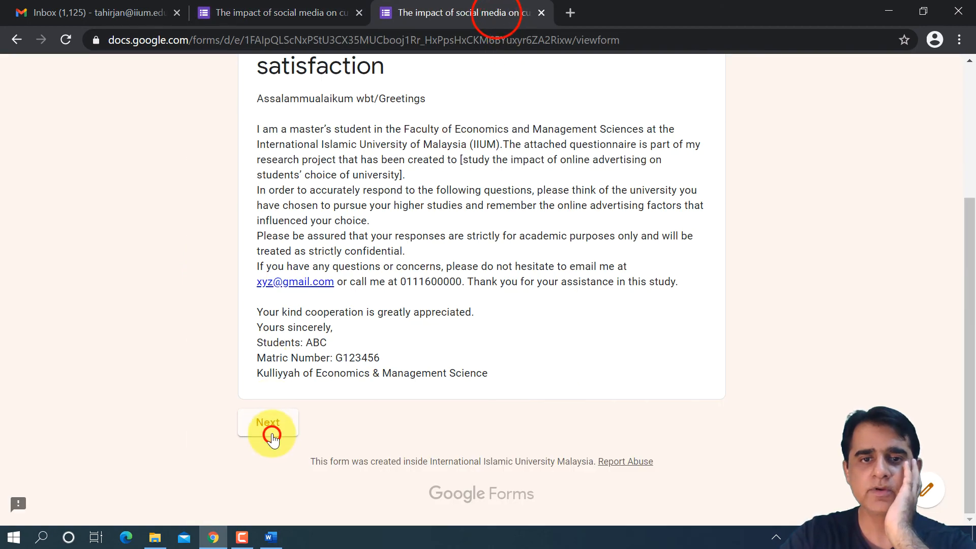
scroll(580, 290, down, 13)
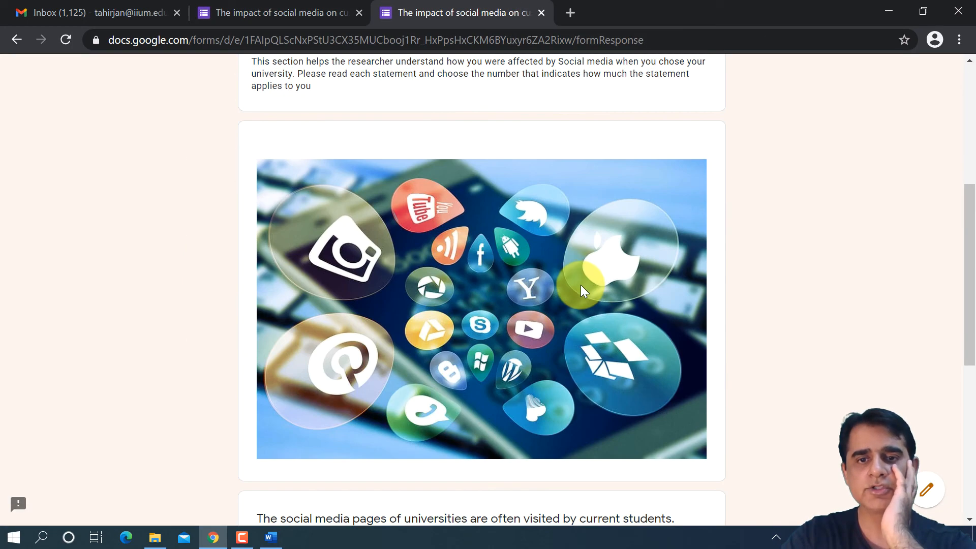
click(365, 421)
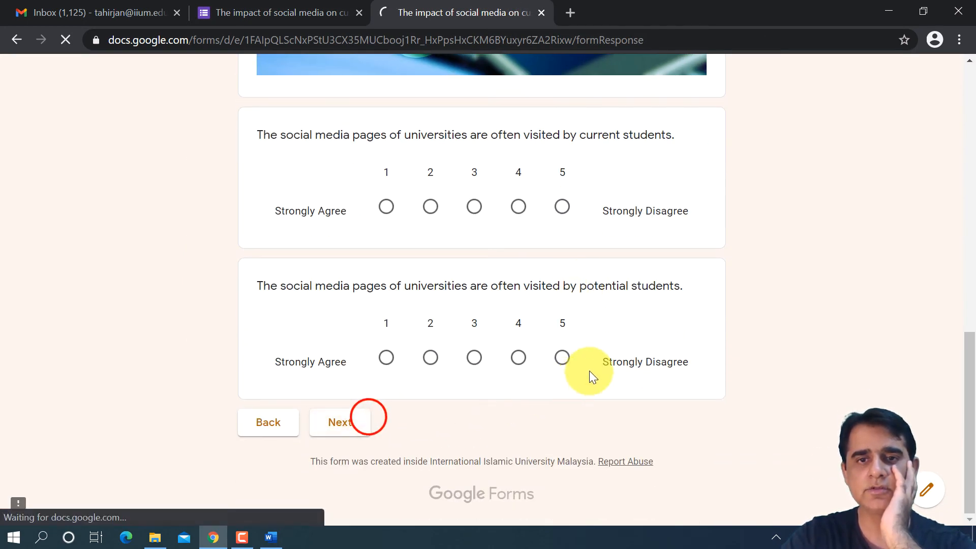
scroll(579, 357, down, 10)
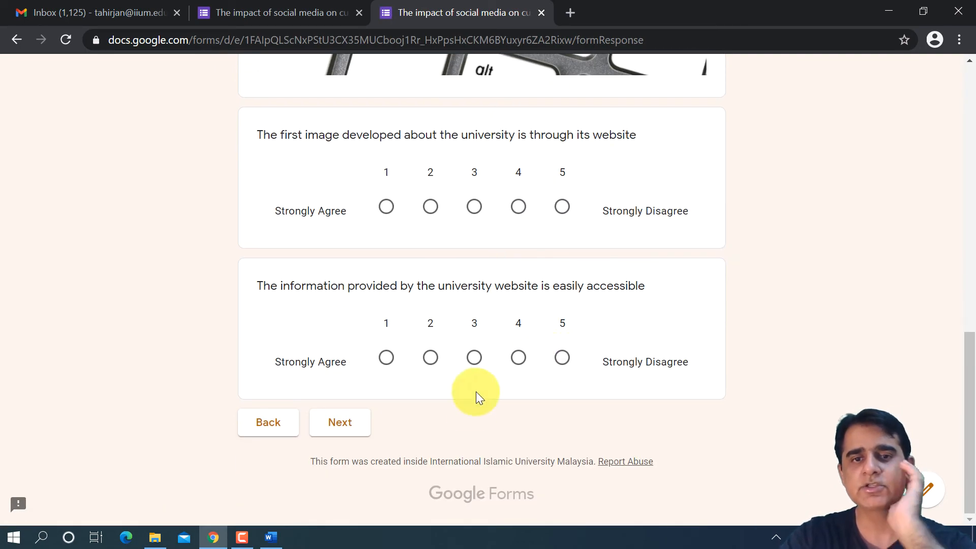
- Review the STUDENTS' CHOICE OF UNIVERSITY and Responds' Profile / Demographic sections in the preview, continuing to the Thank You page
click(329, 421)
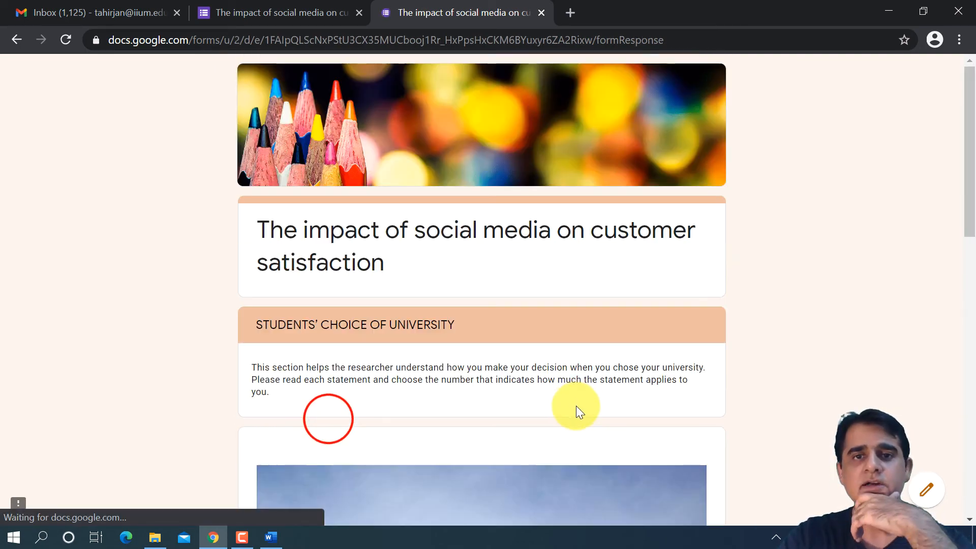
scroll(575, 399, down, 14)
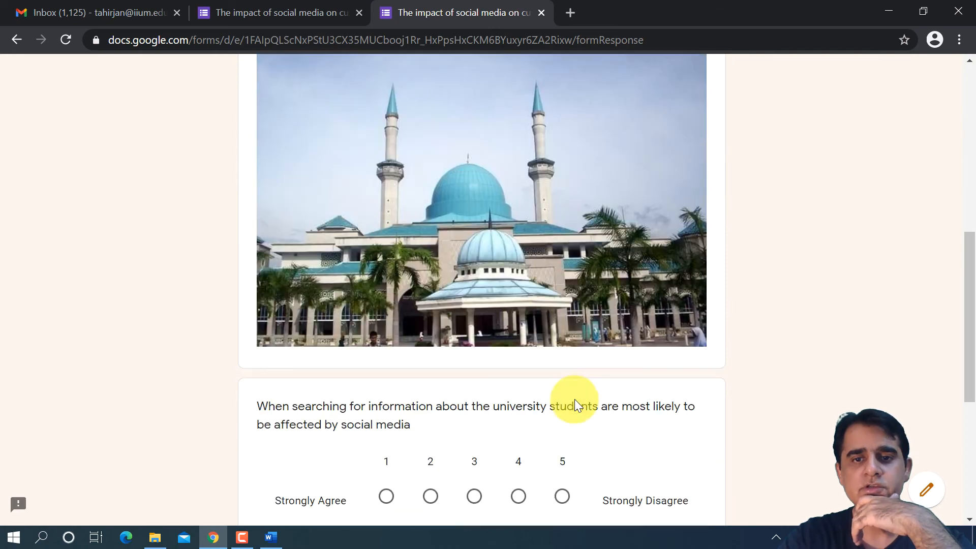
scroll(581, 399, down, 2)
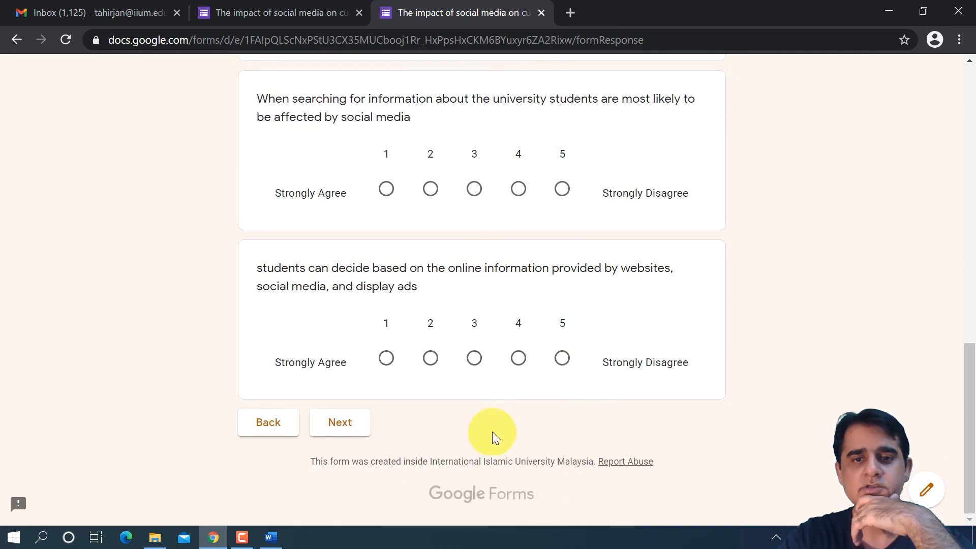
click(342, 415)
scroll(520, 378, down, 3)
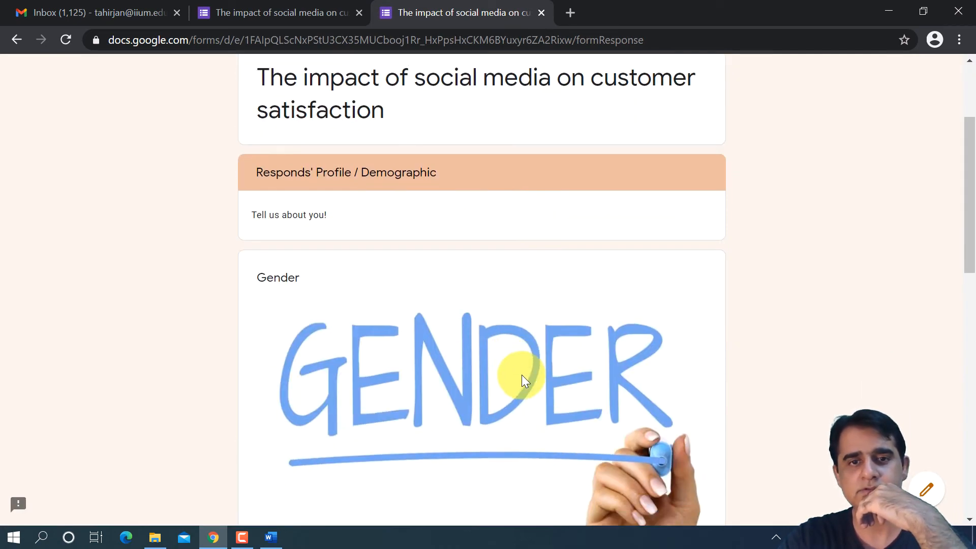
scroll(523, 373, down, 13)
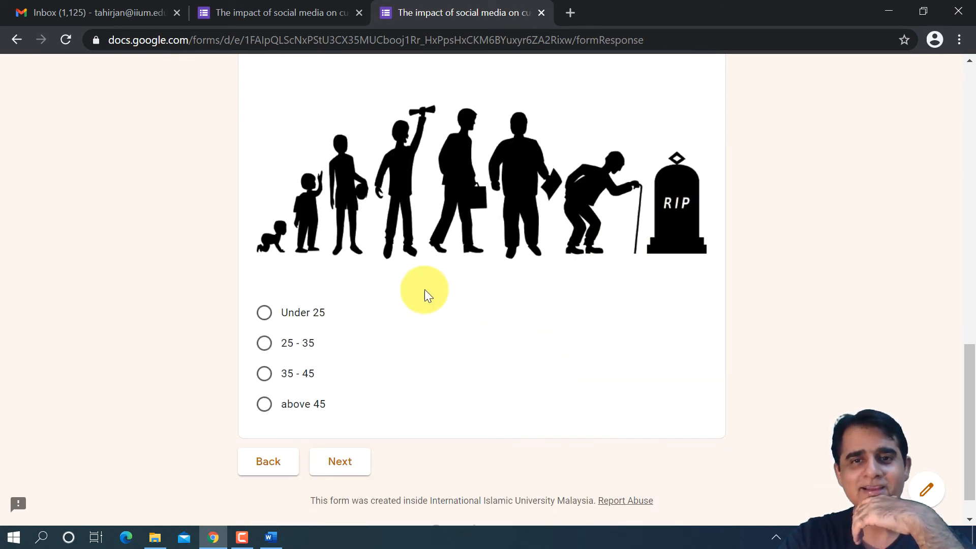
scroll(442, 305, down, 1)
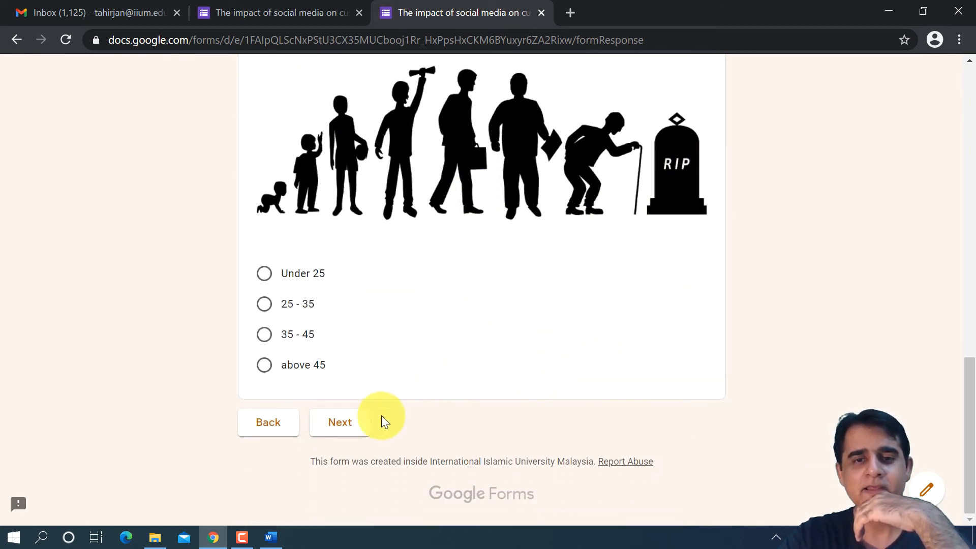
click(340, 423)
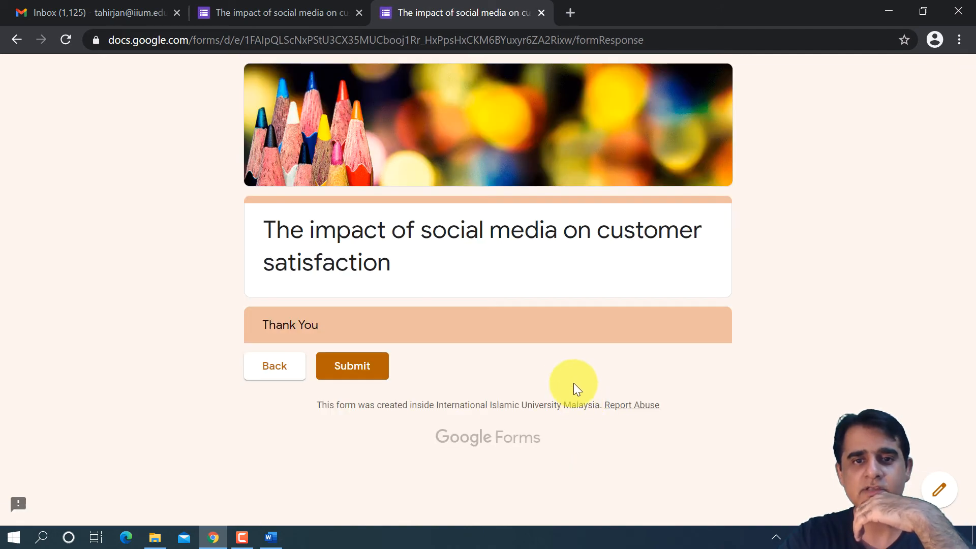
- Return to the form editor and add a description beginning "We will let you" to the Thank You section
click(305, 12)
scroll(489, 381, down, 20)
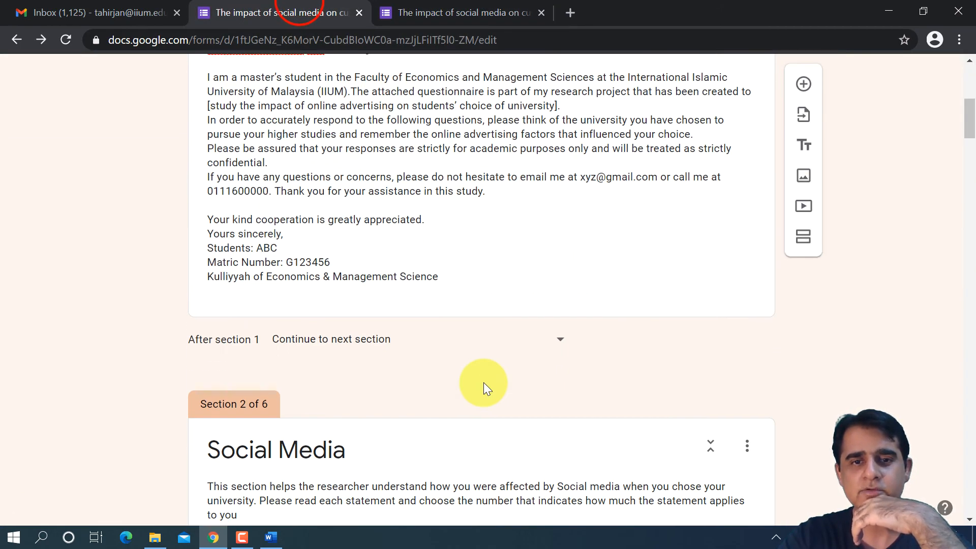
scroll(489, 383, down, 20)
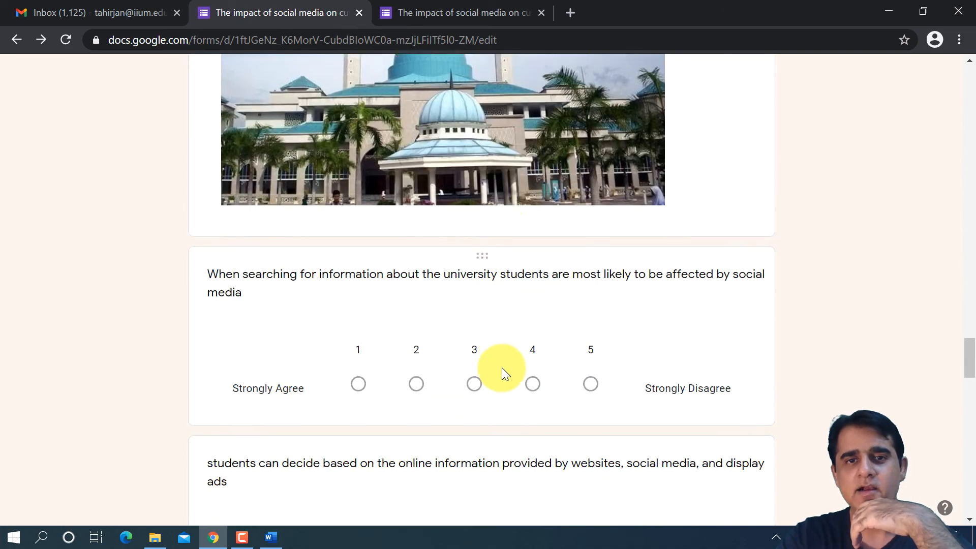
scroll(499, 364, down, 15)
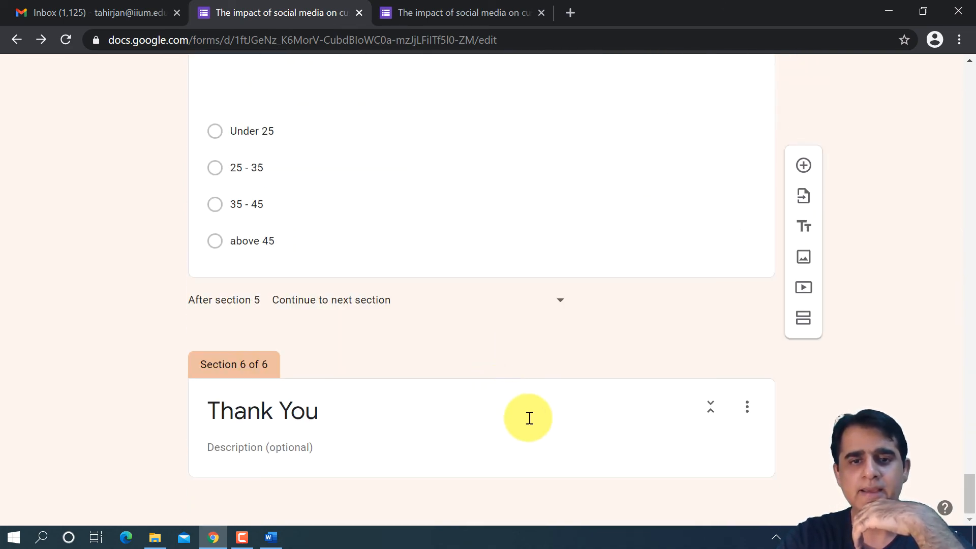
click(271, 450)
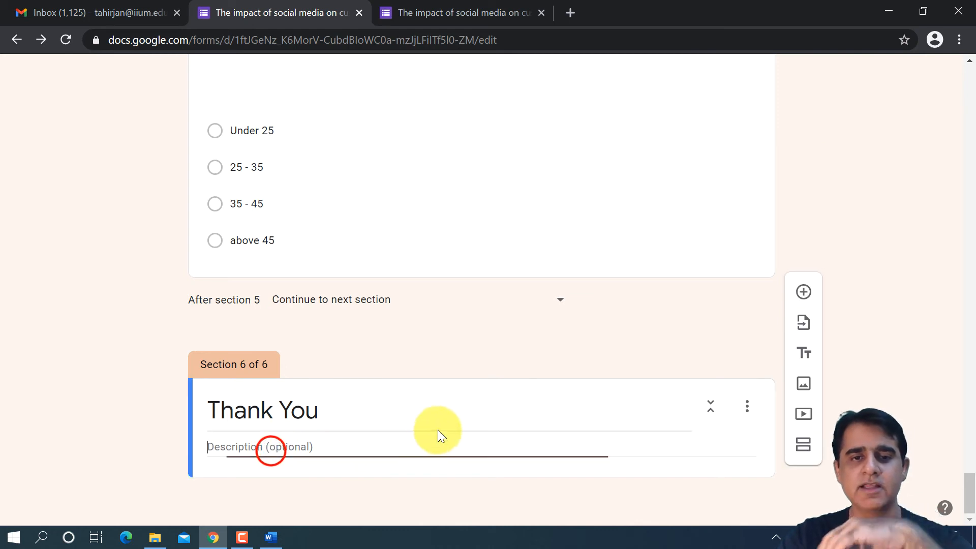
click(398, 397)
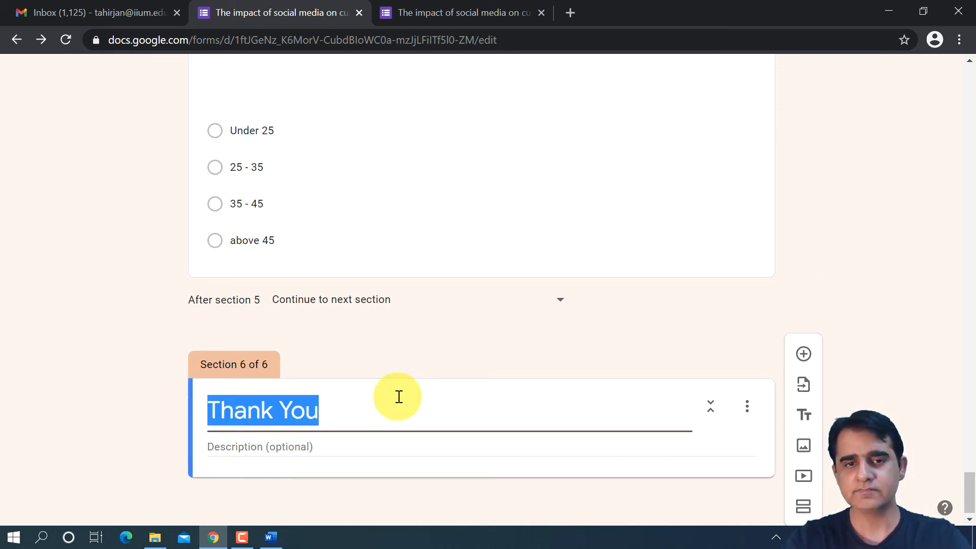
click(307, 450)
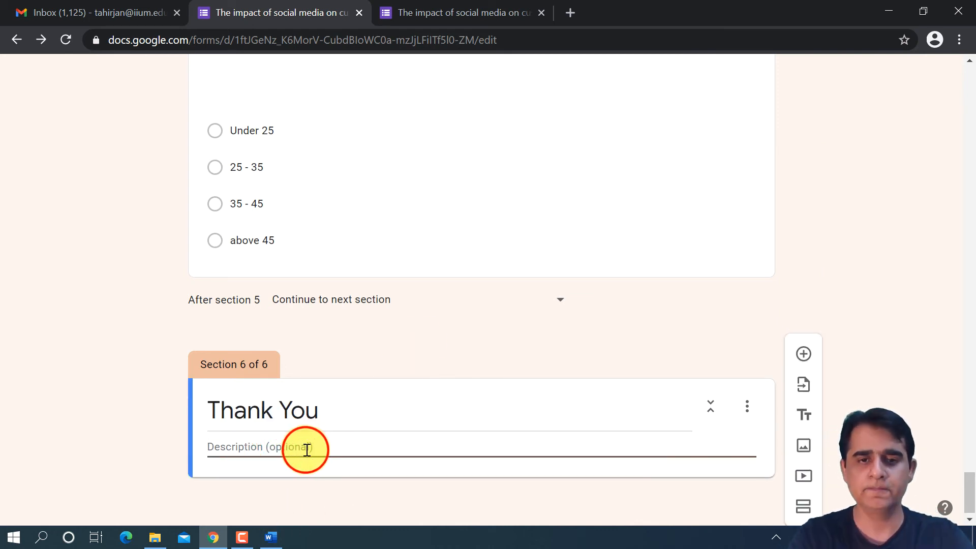
text(We will let you know about the findings of our study)
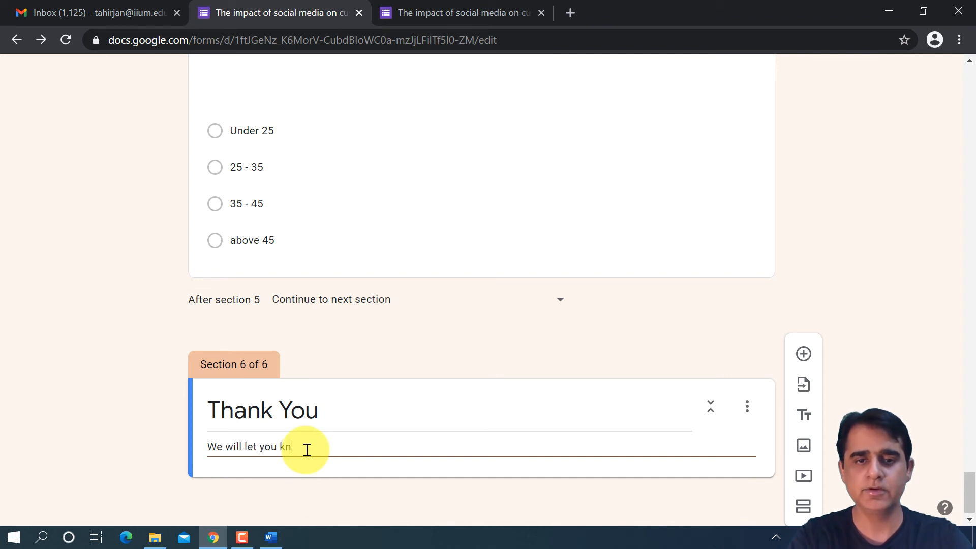
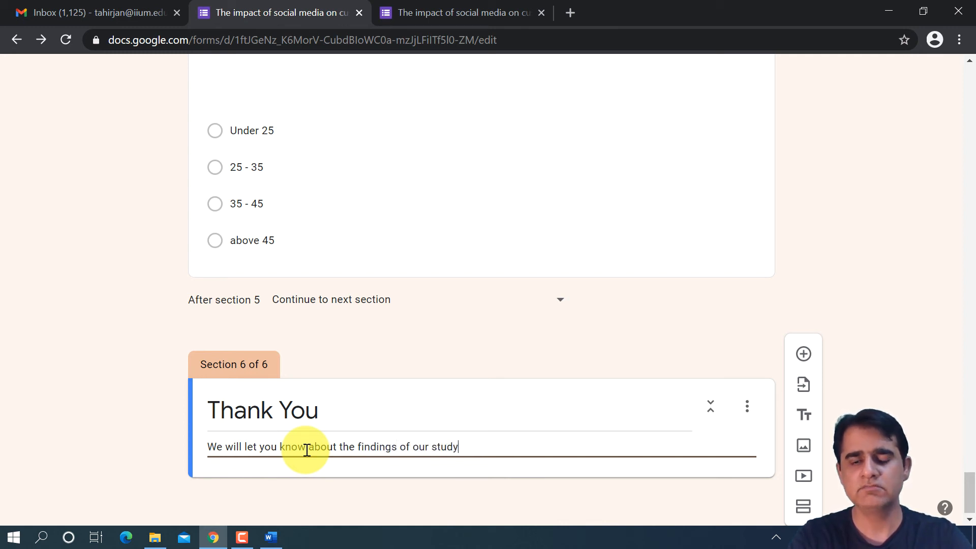
- Replace the Thank You section's description with "Enjoy this free coupon from us?" and a second line "enjoy RM 2?"
key(Return)
text(th)
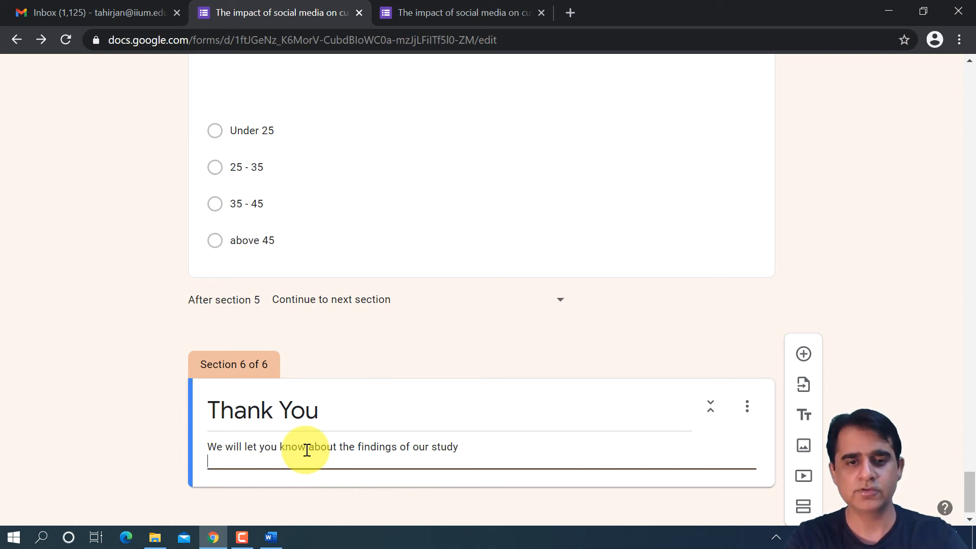
triple_click(307, 451)
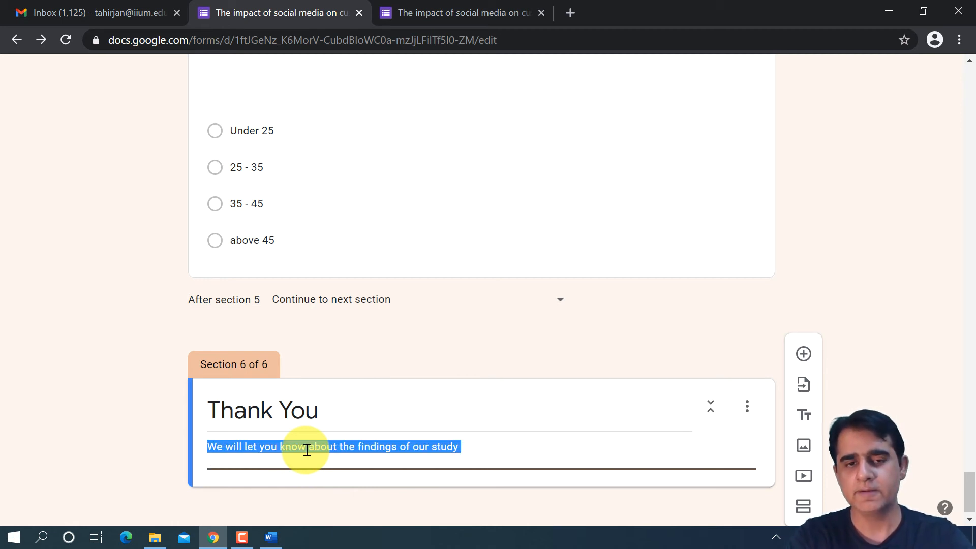
text(Enjoy this free coupon fro)
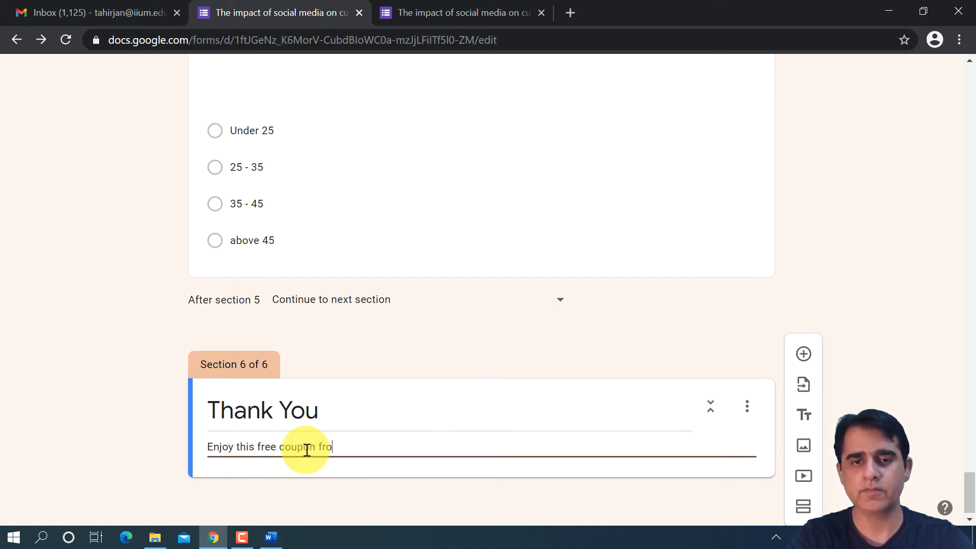
key(Return)
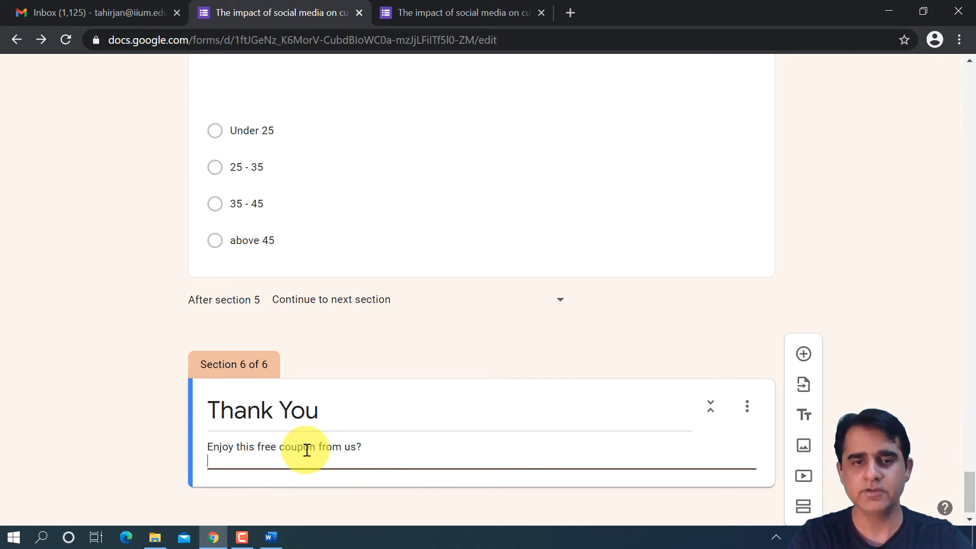
text(enjoy)
key(Caps_Lock)
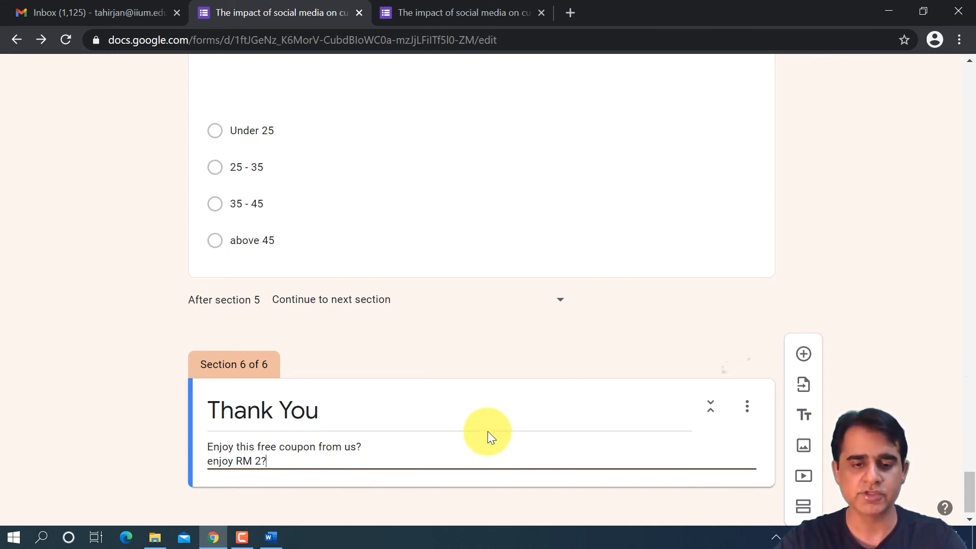
- Clear the description of the Thank You section, keeping its title
key(ctrl+a)
key(BackSpace)
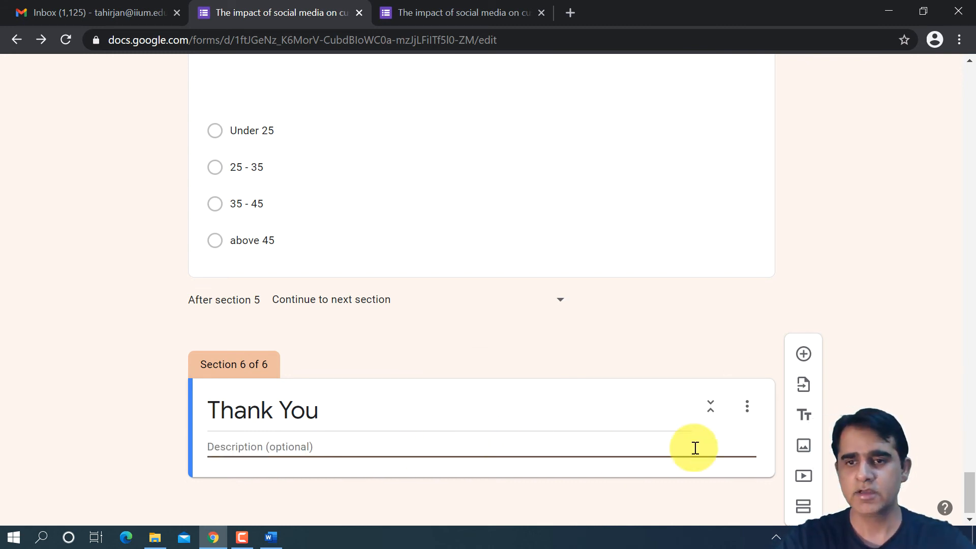
click(742, 428)
click(687, 412)
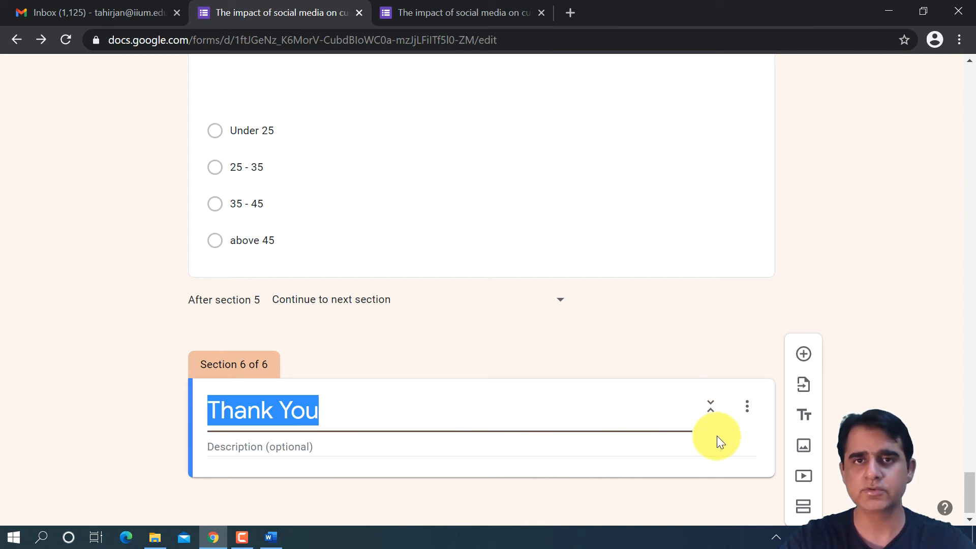
- Start adding an image to the Thank You section and search Google images for "thank you"
click(800, 448)
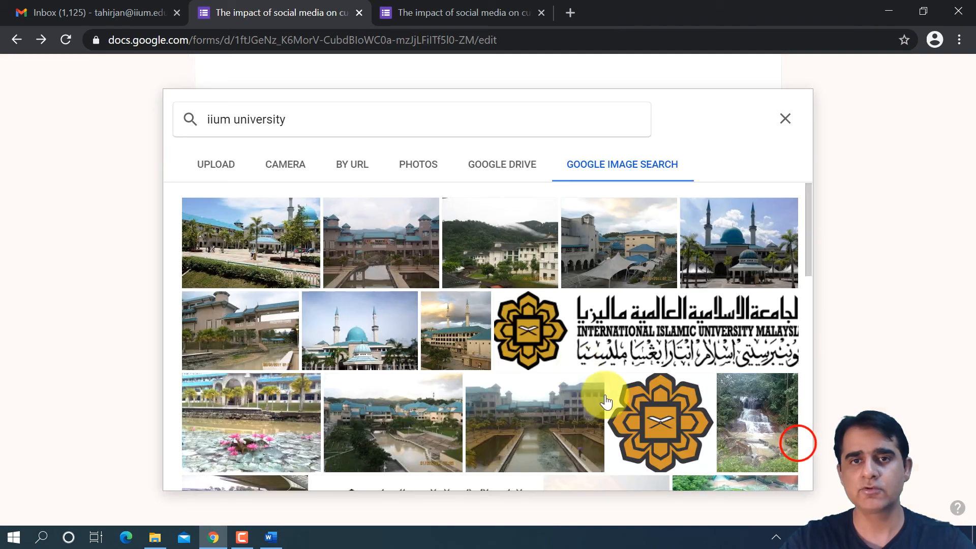
click(484, 127)
key(ctrl+a)
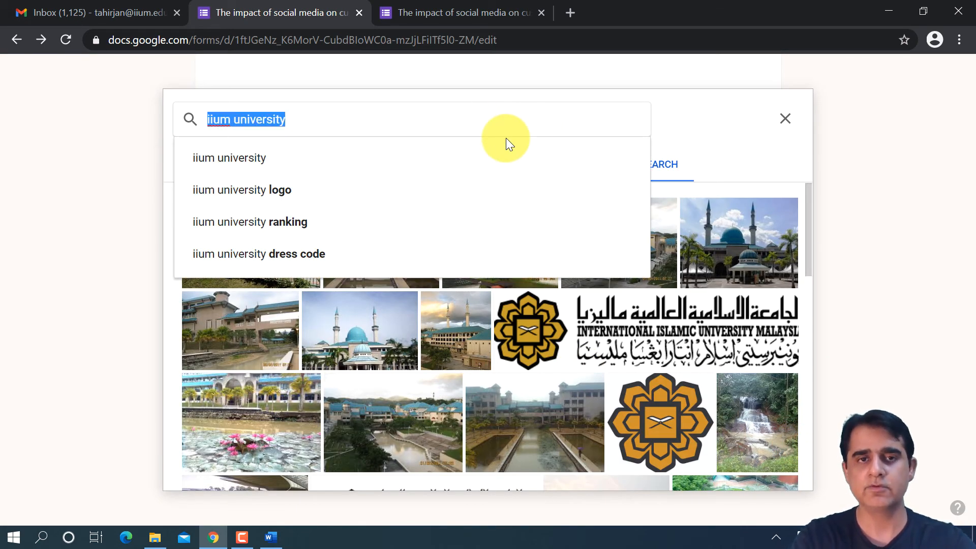
text(thank you)
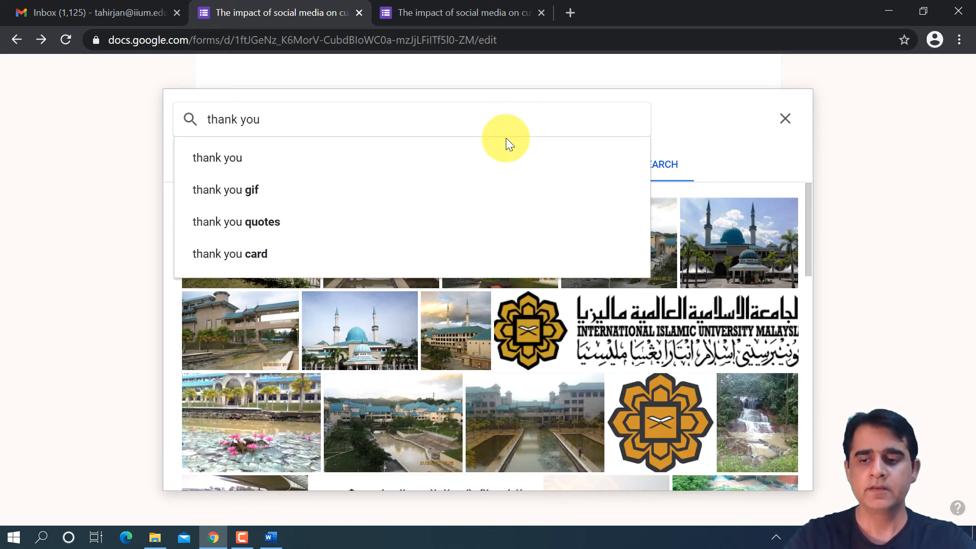
key(Return)
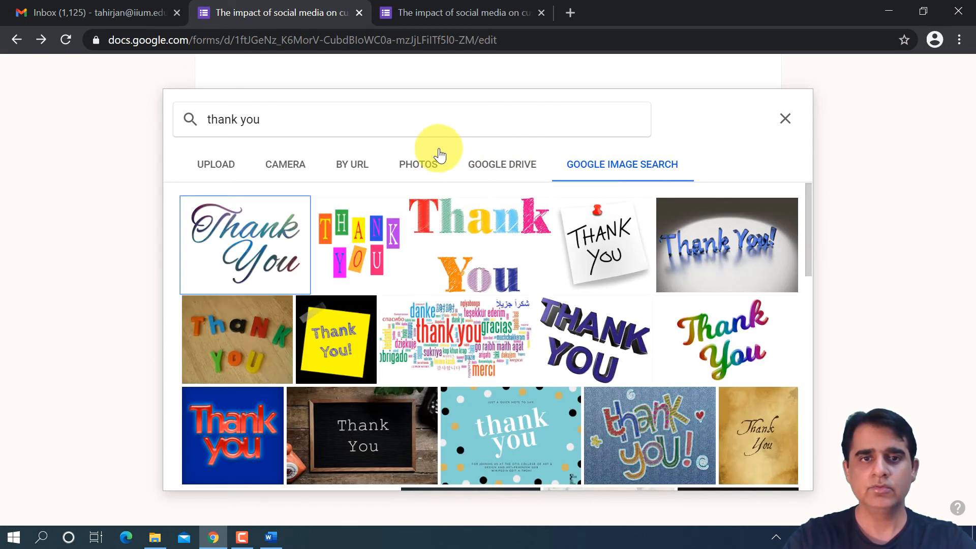
- Change the image search to the suggested "thank you gif" and look through the pictures
click(390, 120)
drag(311, 115, 188, 116)
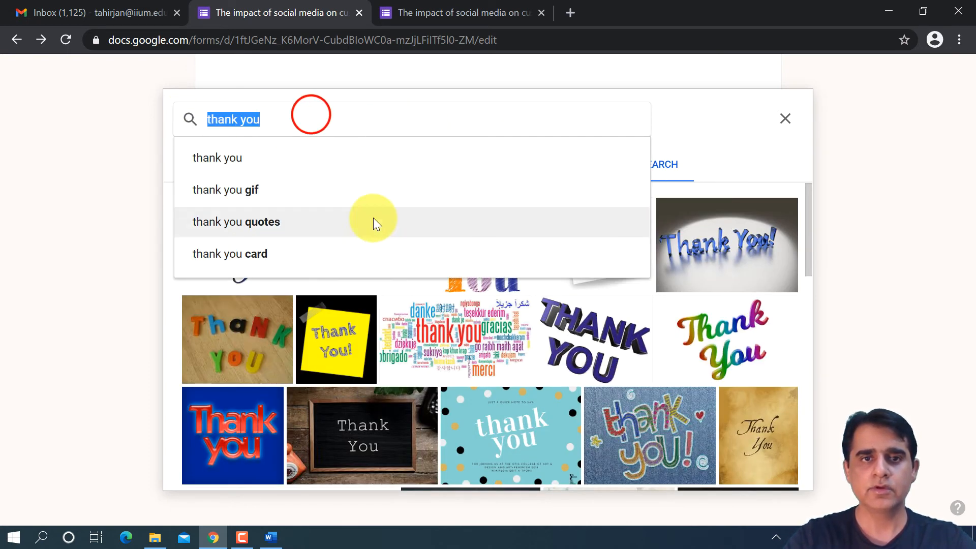
click(305, 192)
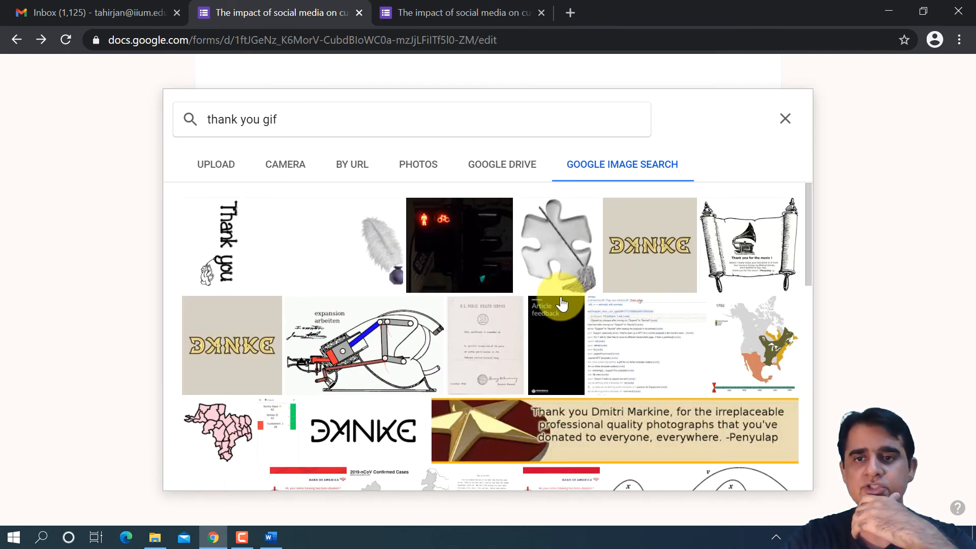
scroll(503, 320, down, 3)
scroll(503, 321, up, 3)
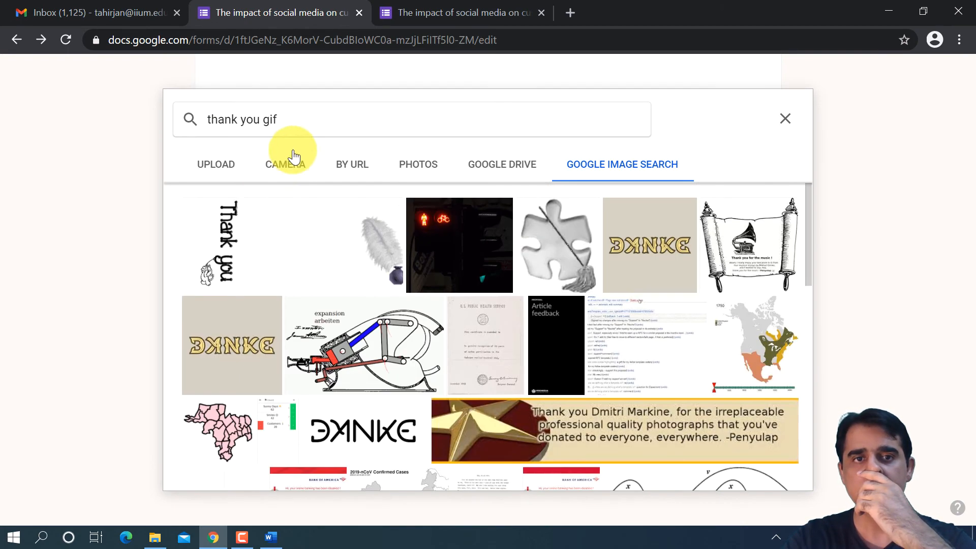
- Change the image search term to "thankyou.gif" and run the search
click(238, 119)
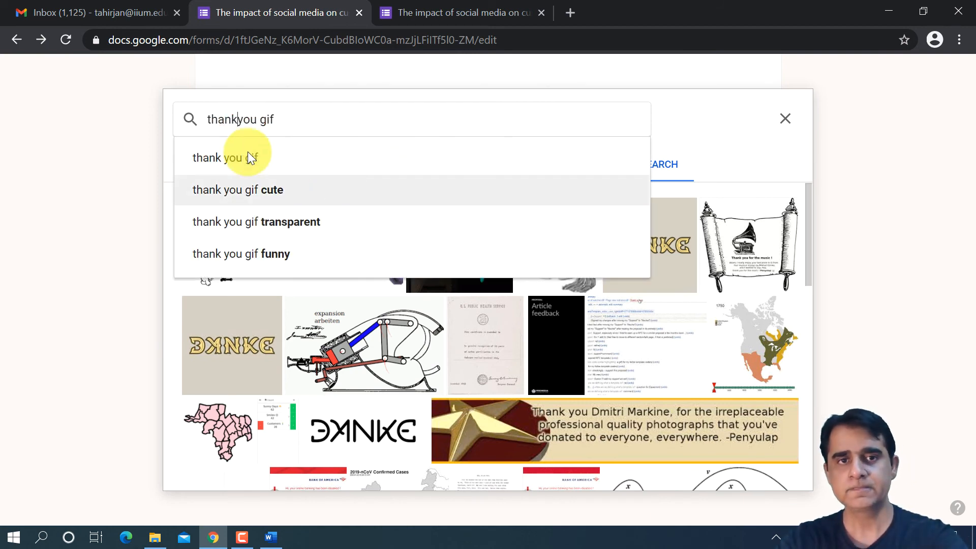
click(260, 121)
click(258, 121)
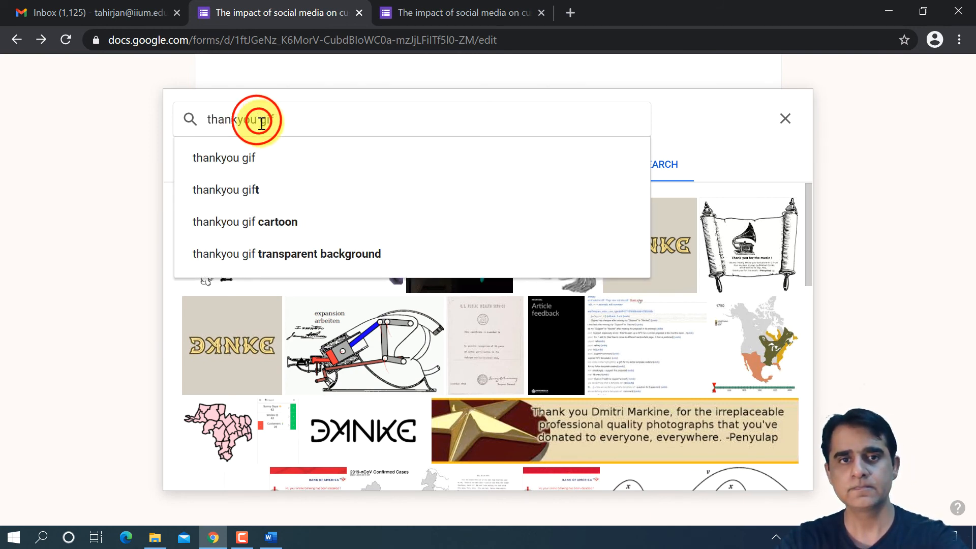
click(260, 121)
key(BackSpace)
text(.)
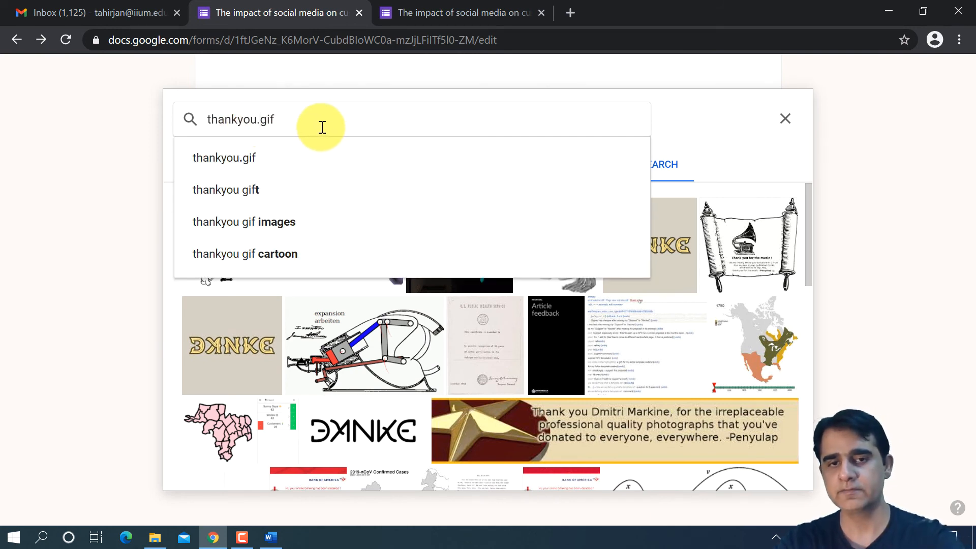
key(Return)
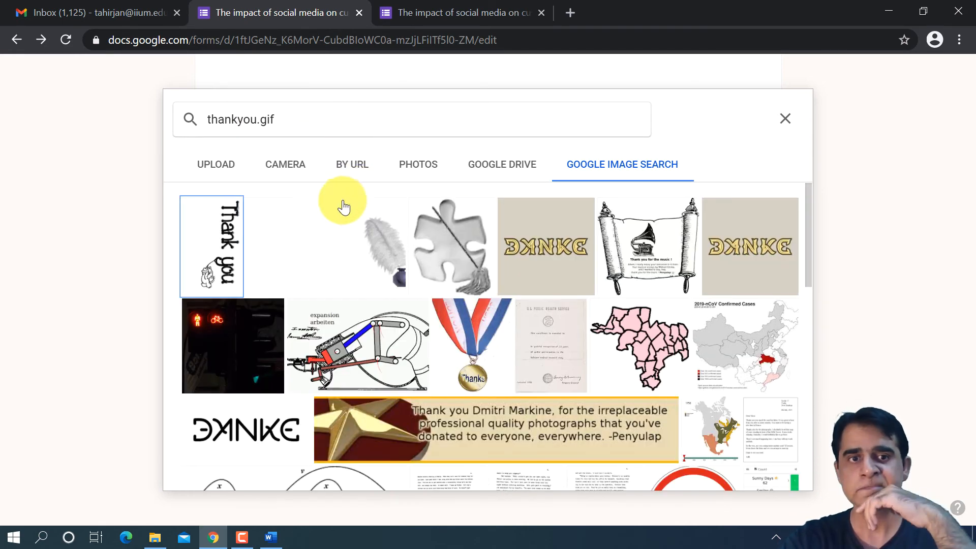
- Insert the black-and-white sideways "Thank you" picture with the small animal into the Thank You section
scroll(281, 299, down, 3)
scroll(282, 295, down, 3)
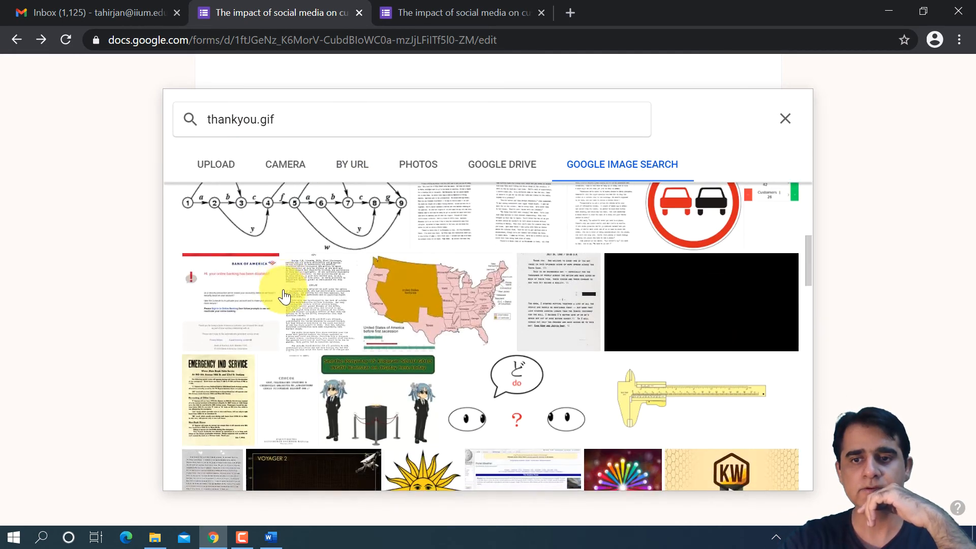
scroll(282, 292, up, 6)
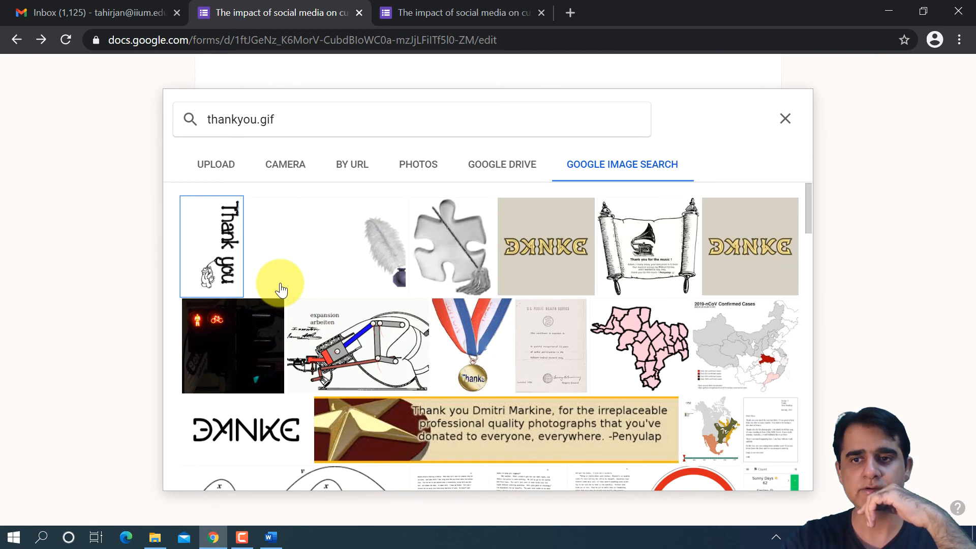
click(229, 244)
click(774, 465)
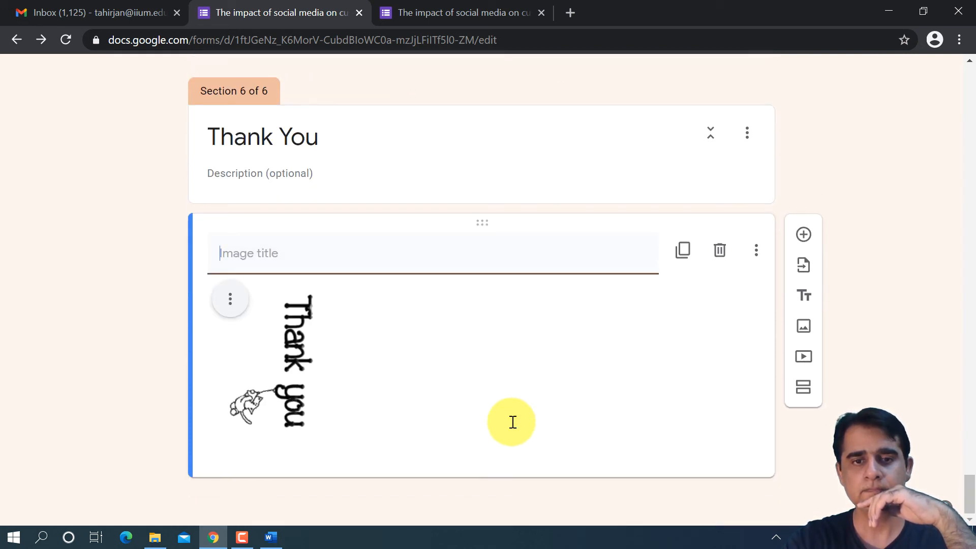
- Duplicate the sideways "Thank you" image and delete both copies from the Thank You section
click(683, 249)
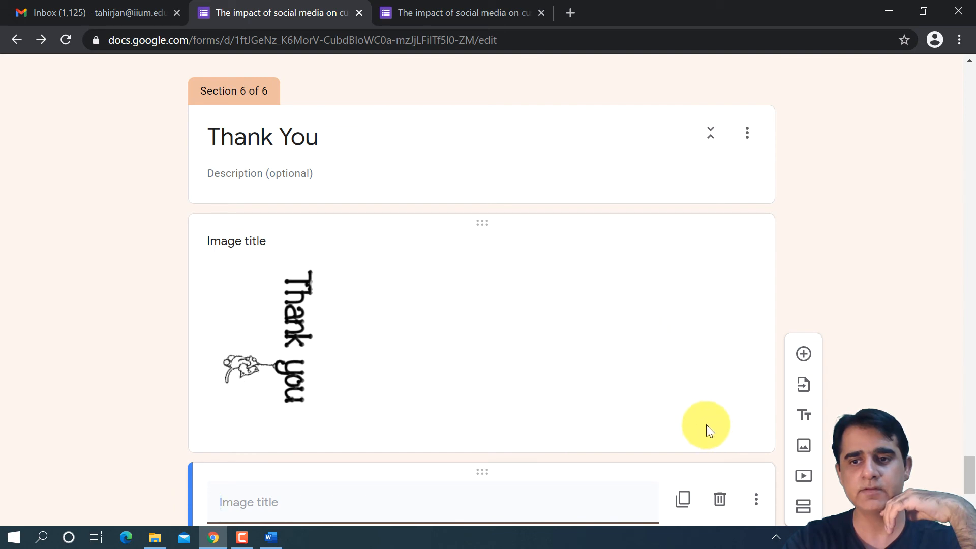
scroll(706, 425, down, 2)
click(721, 417)
click(719, 250)
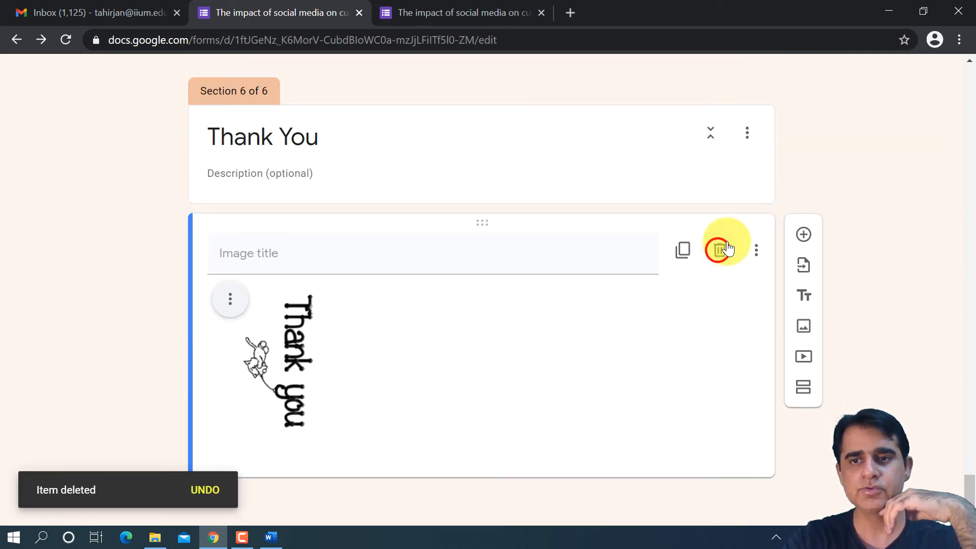
- Search Google images for "thankyou" and insert the multicoloured script "Thank You" picture into the Thank You section
click(805, 442)
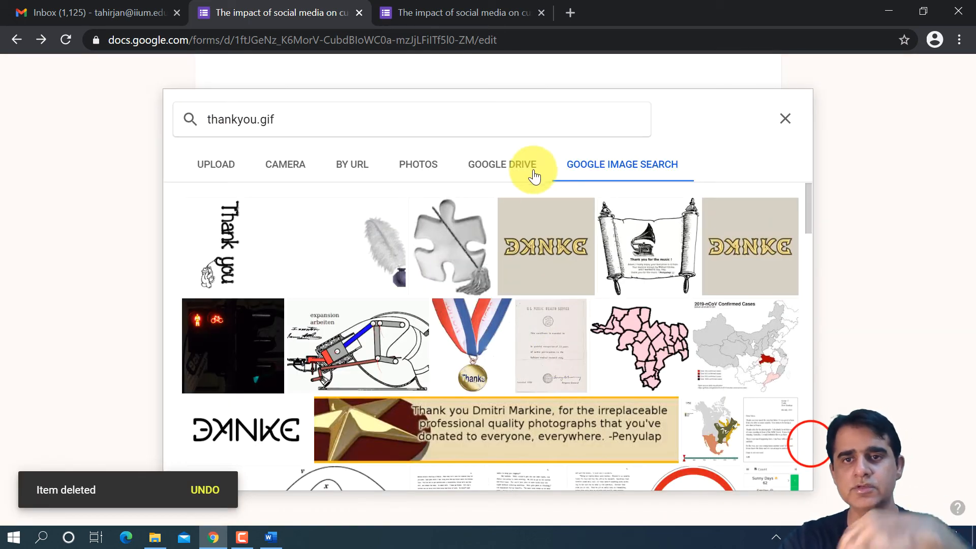
click(271, 119)
key(BackSpace)
key(BackSpace)
key(BackSpace)
key(BackSpace)
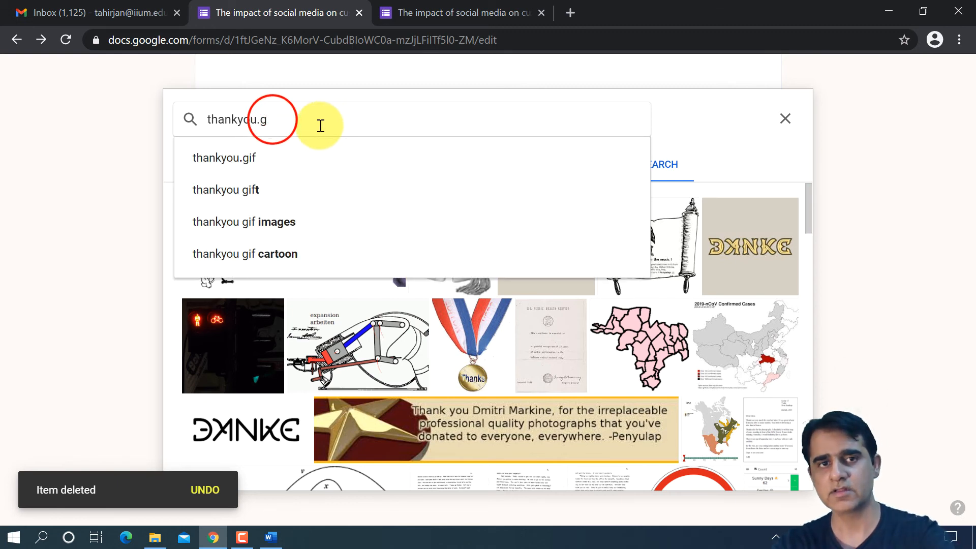
key(Return)
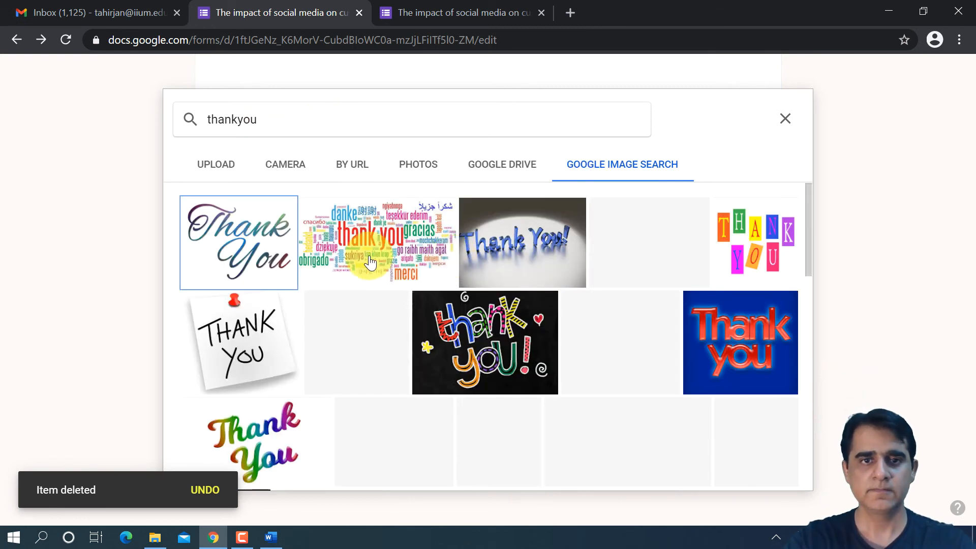
click(222, 215)
click(740, 472)
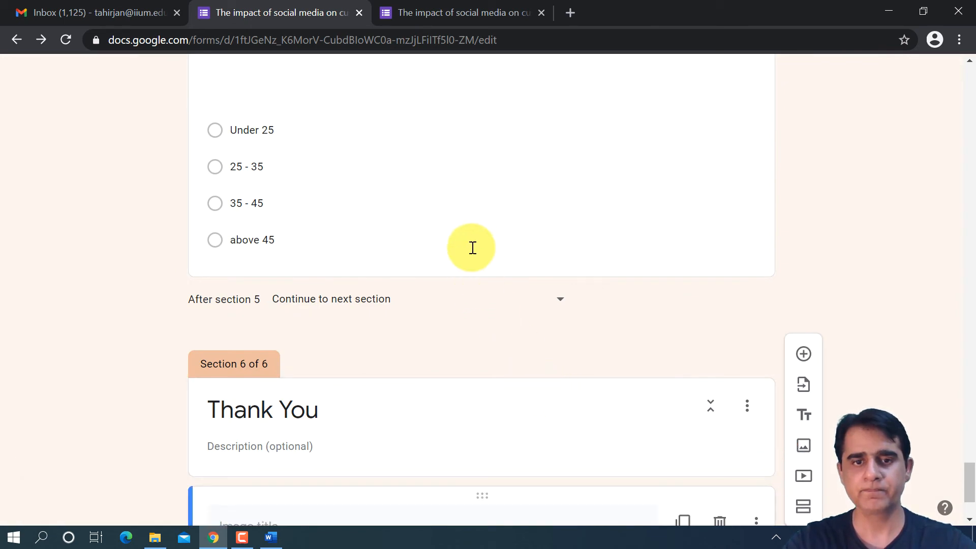
scroll(472, 248, down, 2)
scroll(462, 254, up, 3)
scroll(462, 253, down, 4)
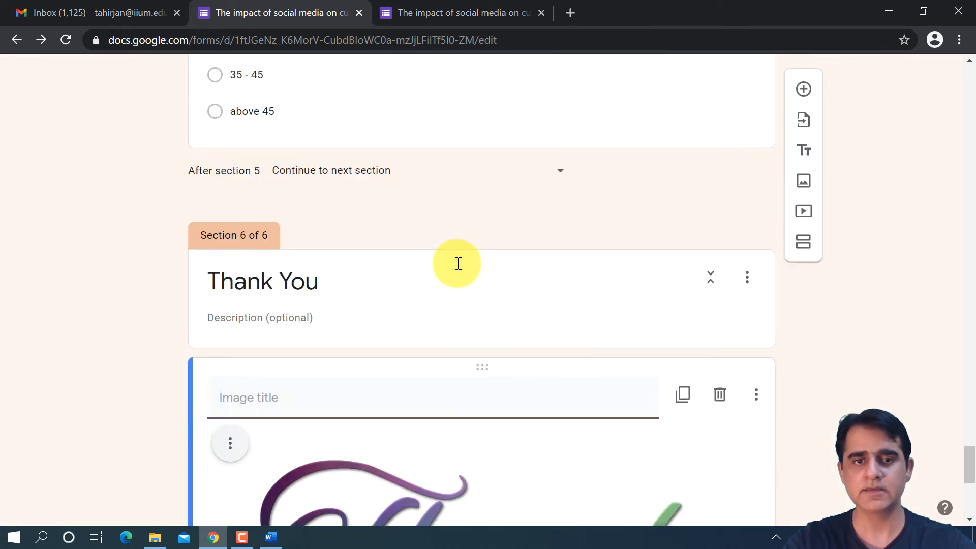
- Reload the form preview and advance through the introduction and Social Media sections without answering
click(448, 25)
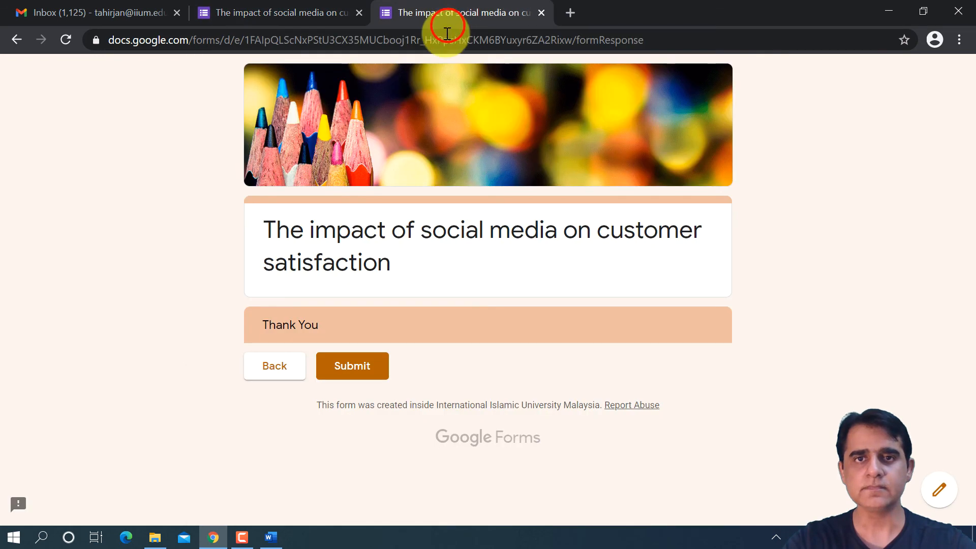
click(62, 39)
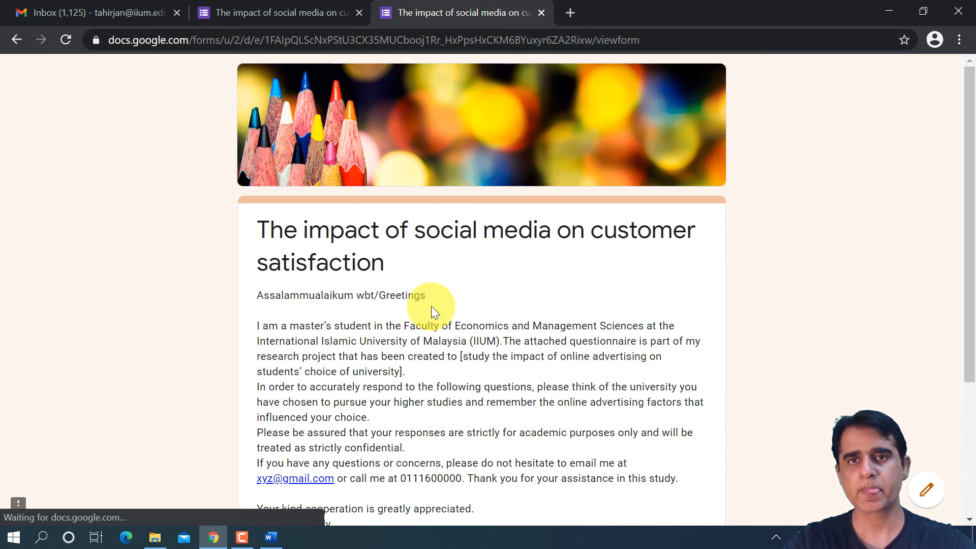
scroll(431, 306, down, 4)
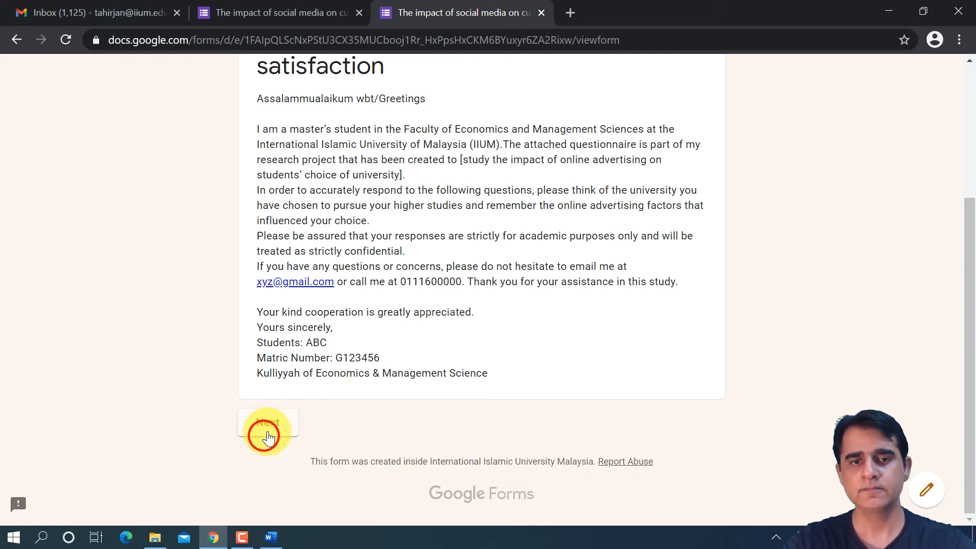
click(268, 436)
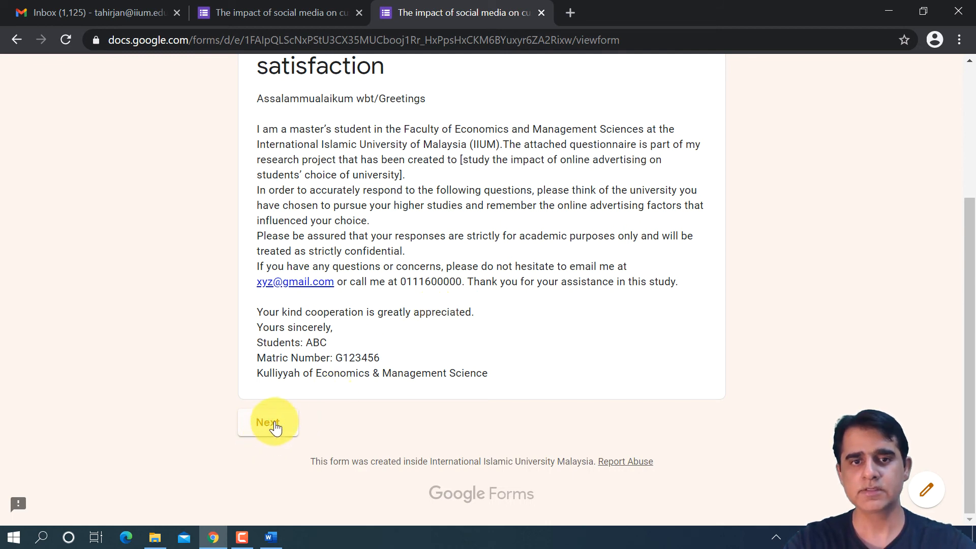
scroll(273, 416, down, 8)
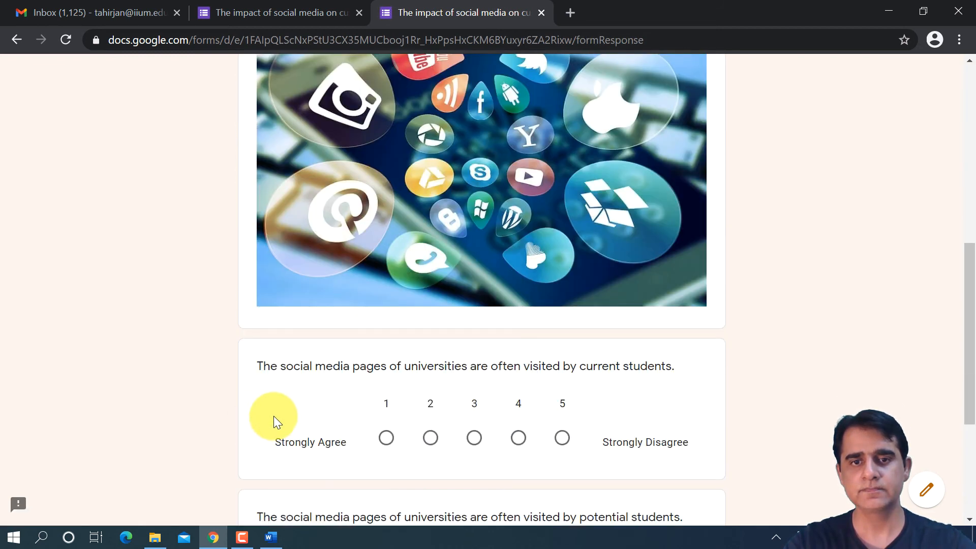
scroll(274, 416, down, 4)
click(308, 421)
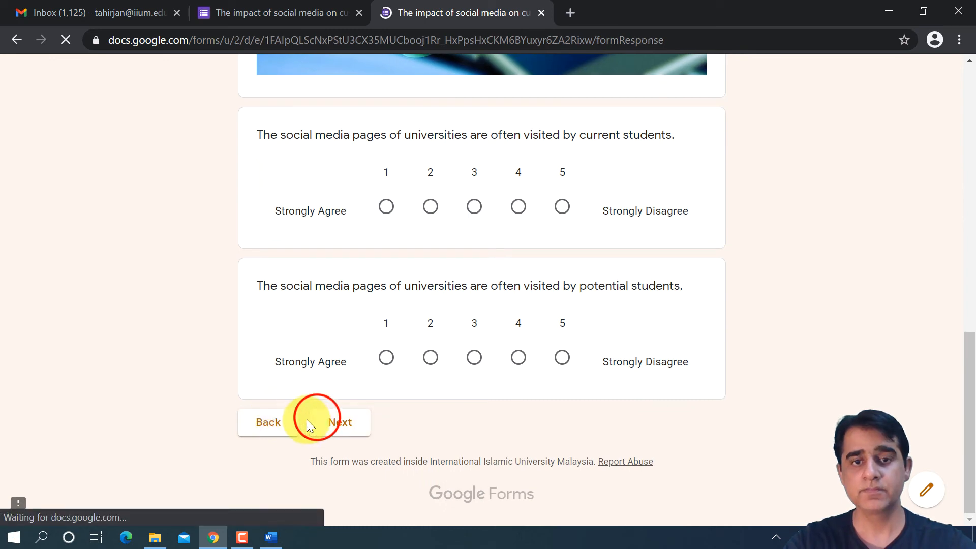
- Advance the preview through the Websites, Students' Choice of University and Demographic sections to the Thank You section
scroll(301, 427, down, 10)
click(321, 422)
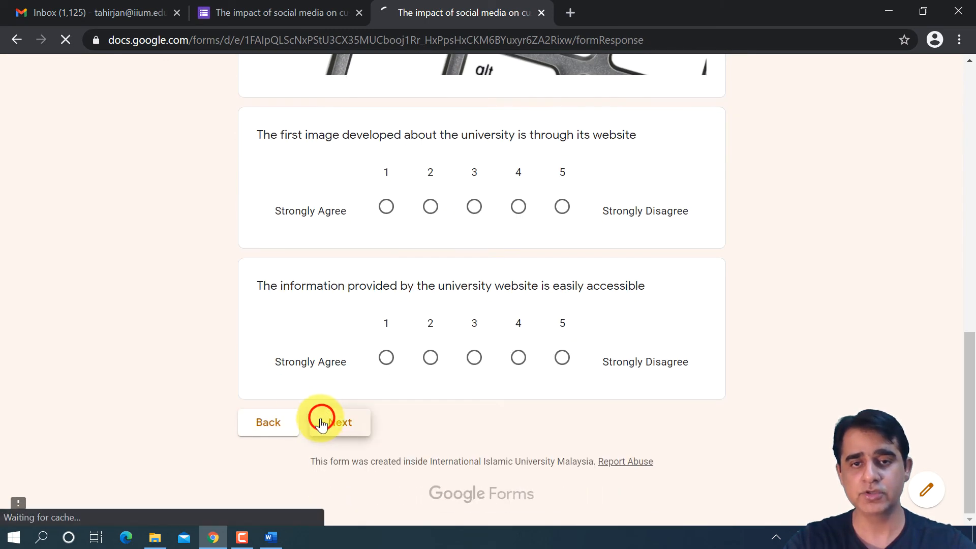
scroll(312, 420, down, 10)
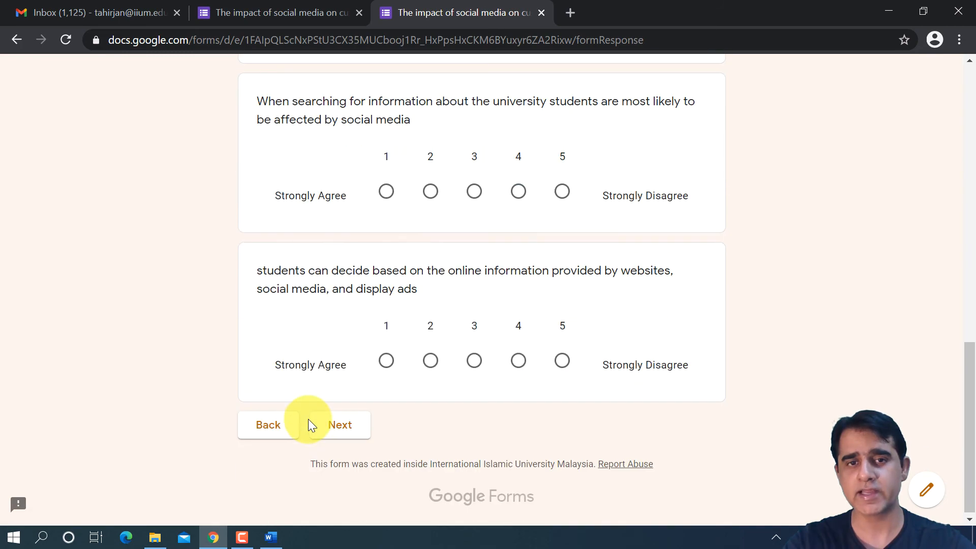
click(312, 421)
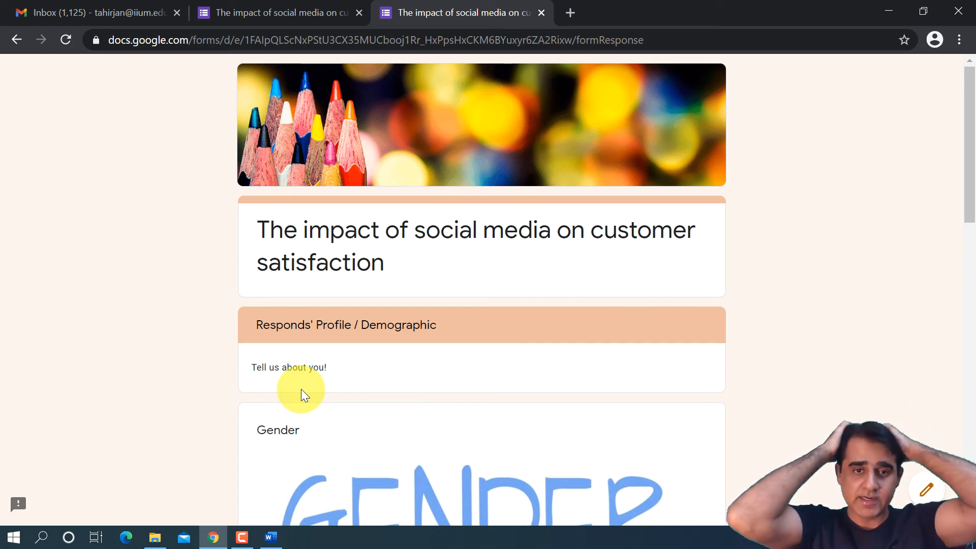
scroll(352, 353, down, 15)
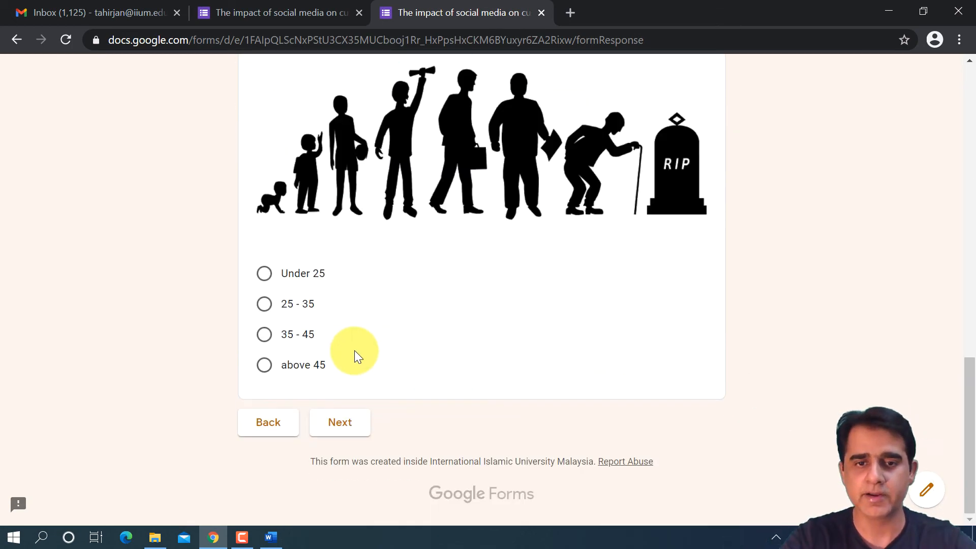
click(333, 422)
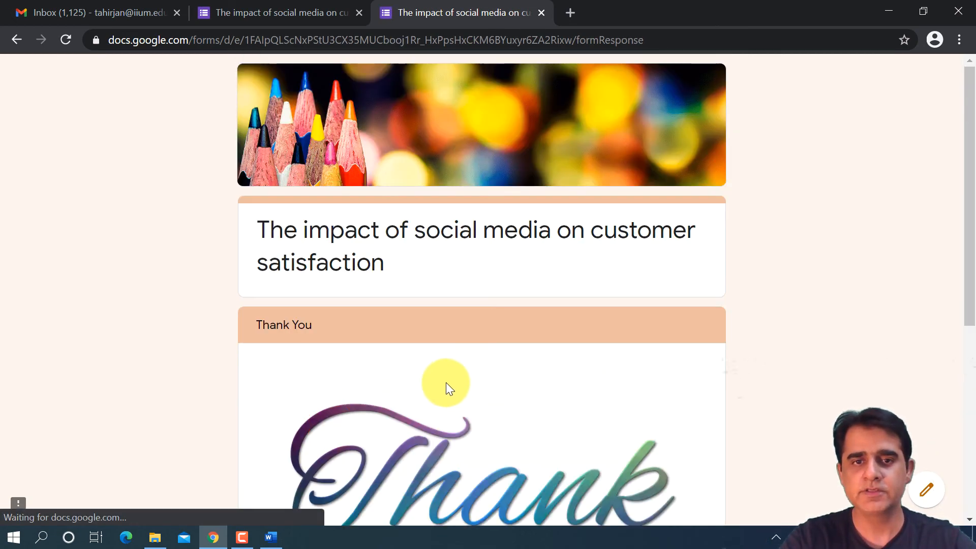
- Examine the image in the previewed Thank You section, and close the preview without submitting the form
scroll(446, 386, down, 4)
scroll(445, 387, up, 4)
scroll(444, 392, down, 5)
scroll(444, 394, up, 3)
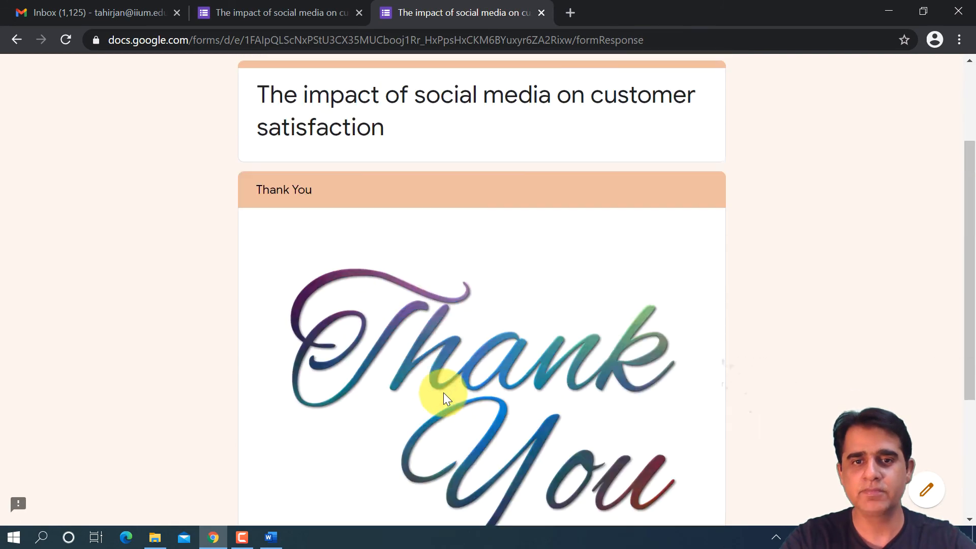
scroll(443, 394, up, 2)
scroll(443, 397, down, 5)
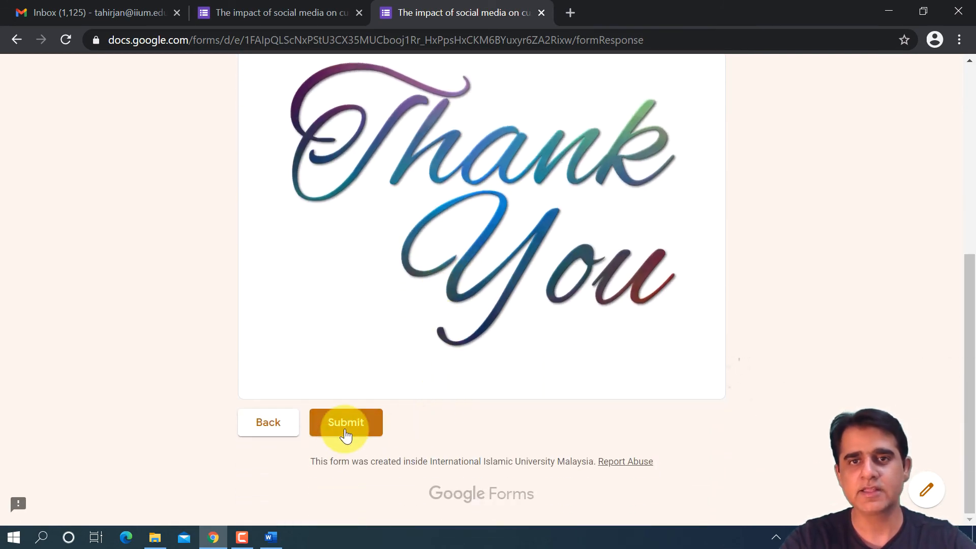
click(541, 12)
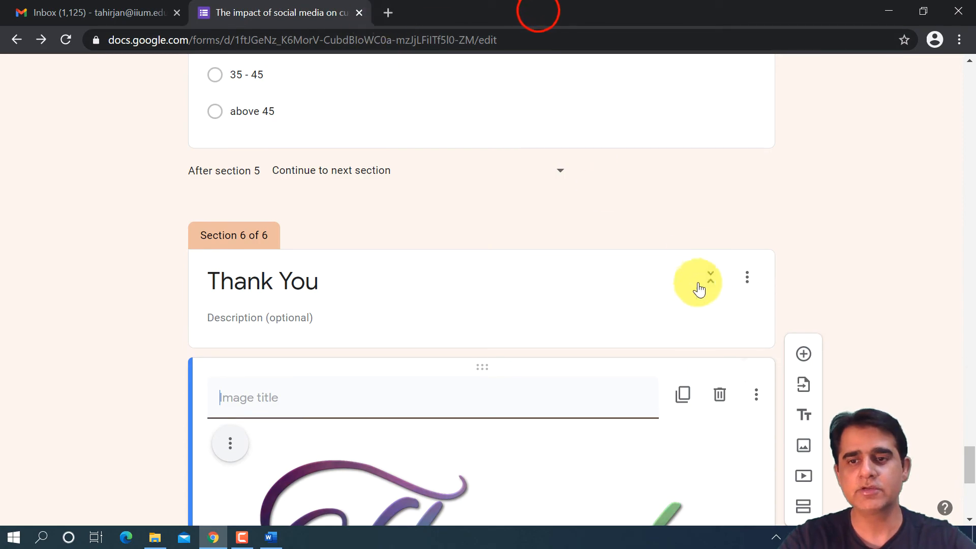
- Enable collecting email addresses in the form's general settings and review the sign-in and respondent options
scroll(673, 303, up, 20)
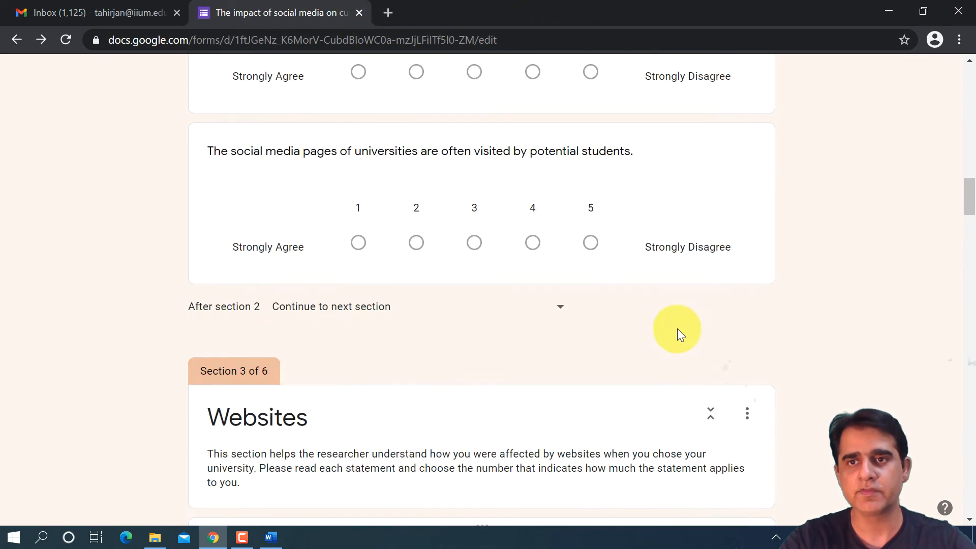
scroll(681, 326, up, 15)
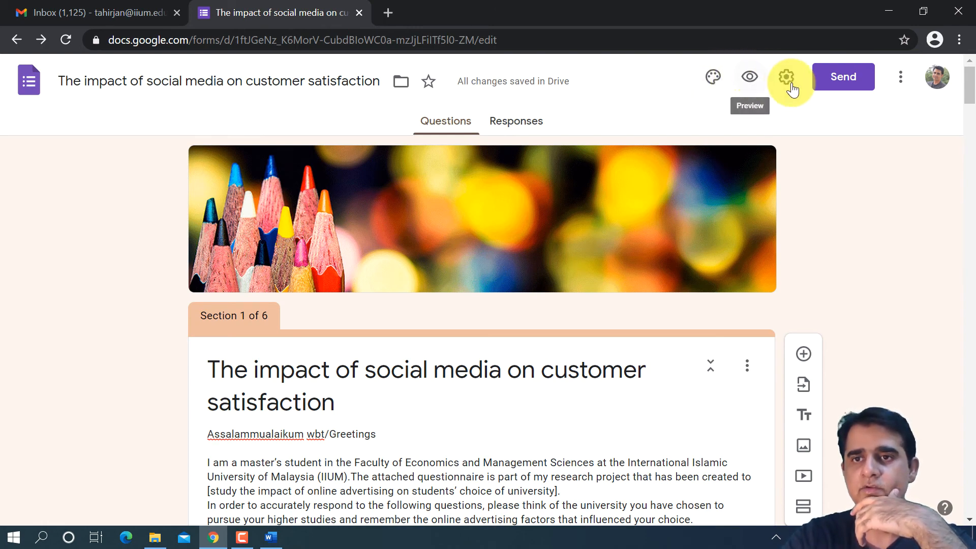
click(790, 89)
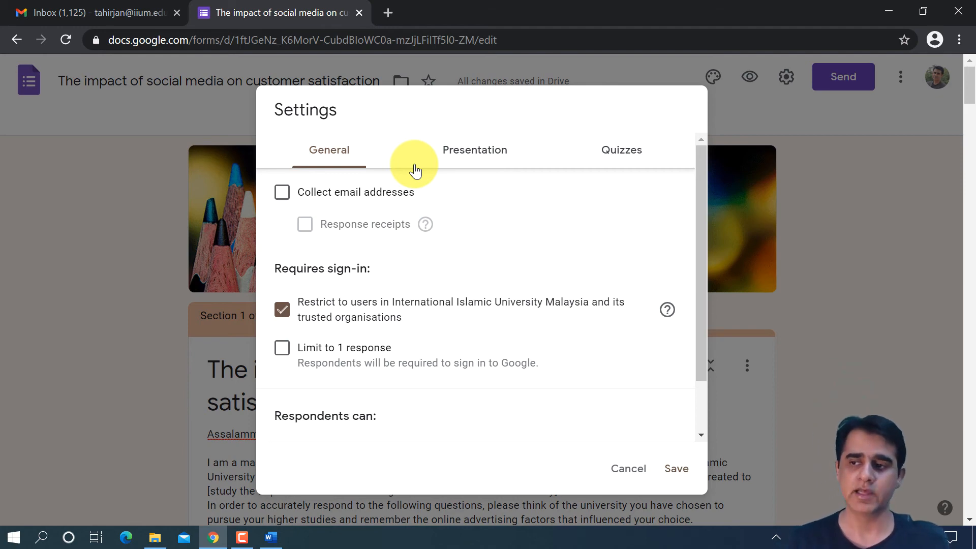
click(371, 193)
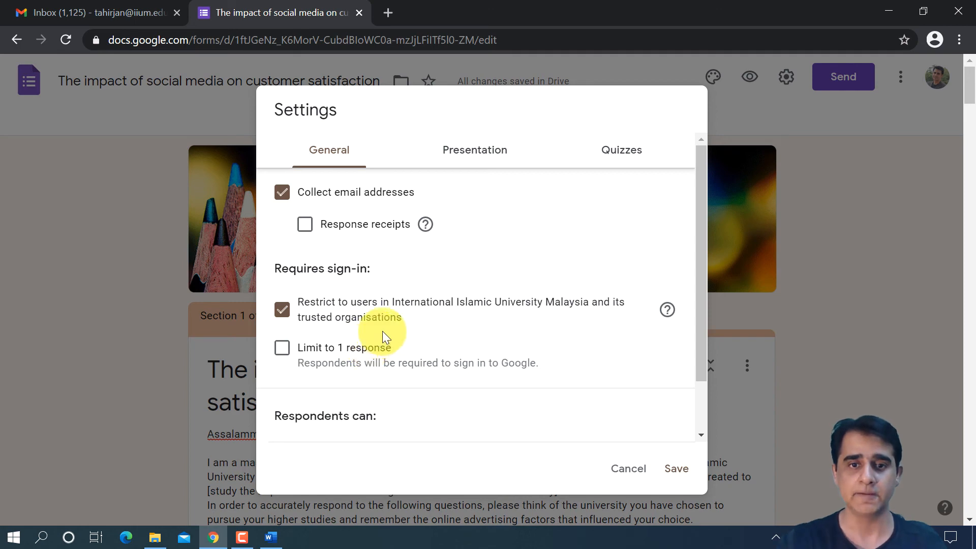
scroll(529, 310, down, 2)
scroll(511, 354, down, 1)
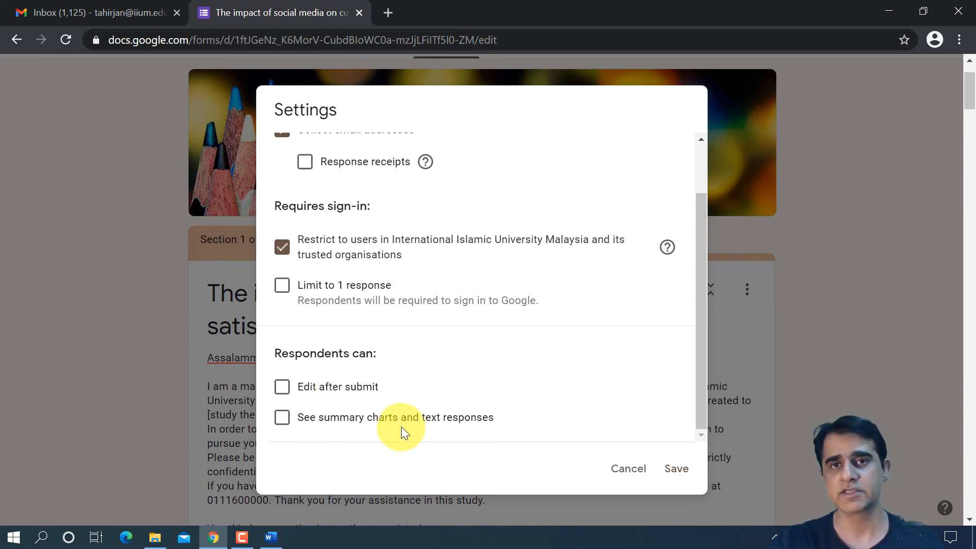
scroll(382, 402, up, 3)
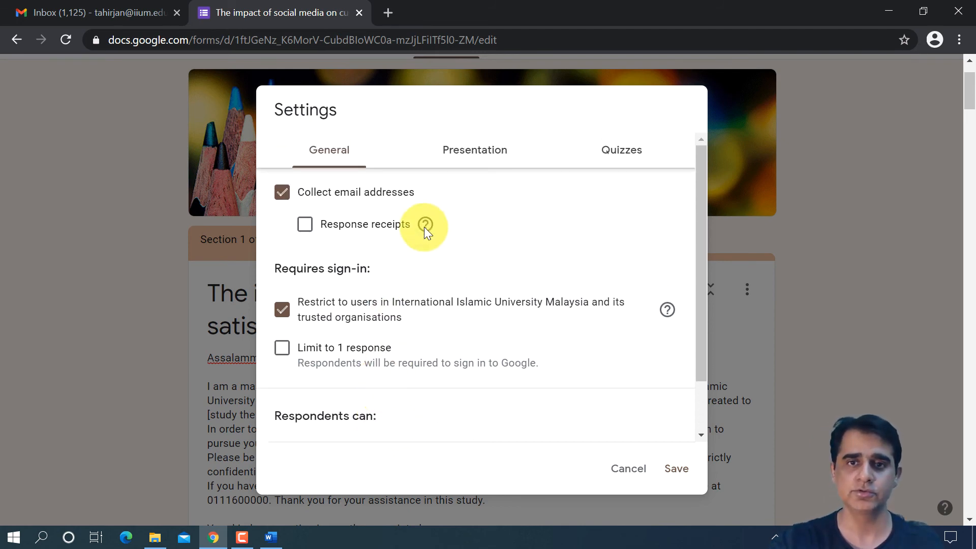
- Enable the progress bar and disable the link to submit another response in the presentation settings, discarding all settings changes
click(491, 143)
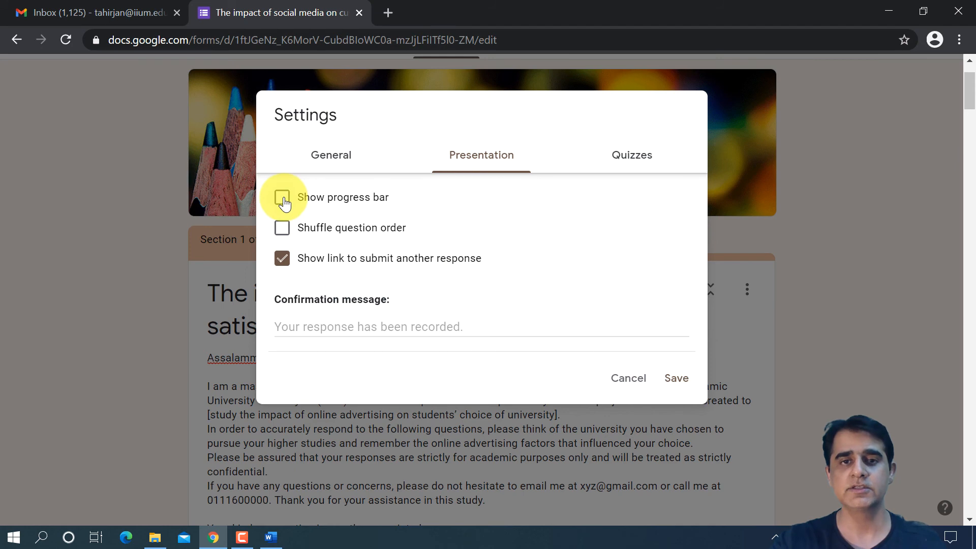
click(282, 198)
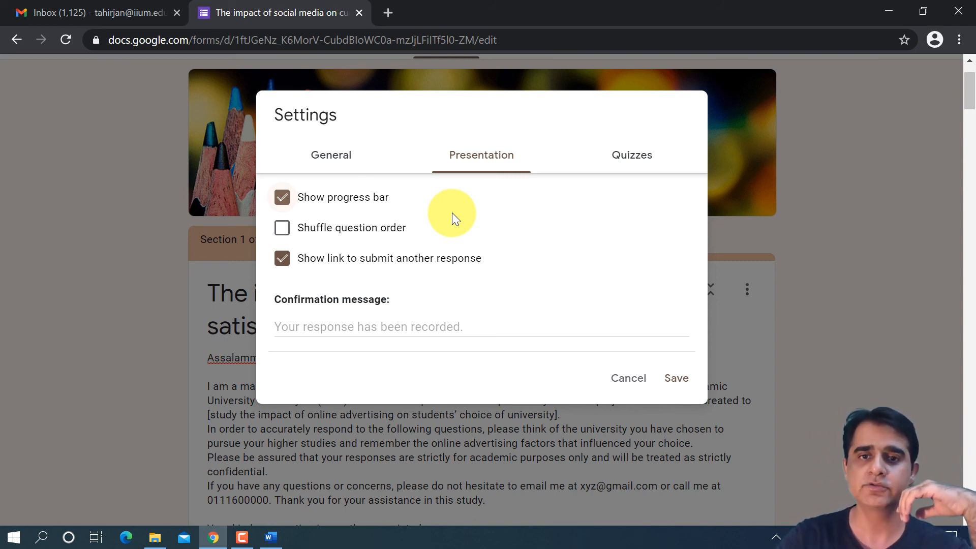
click(362, 260)
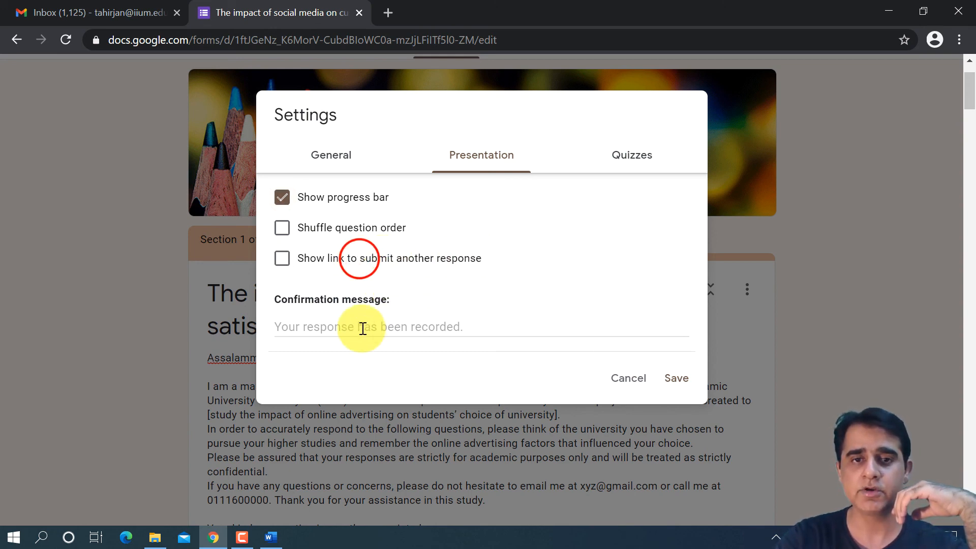
click(360, 327)
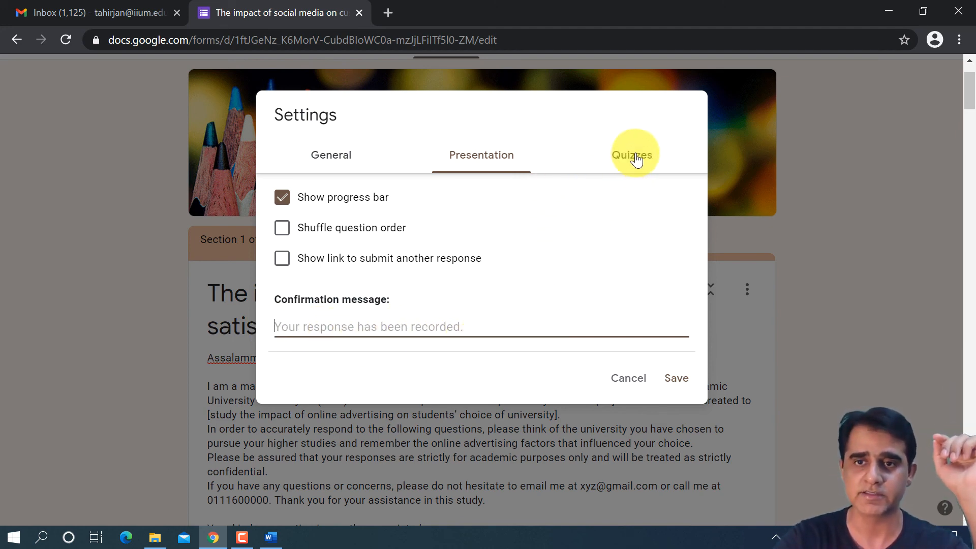
click(630, 379)
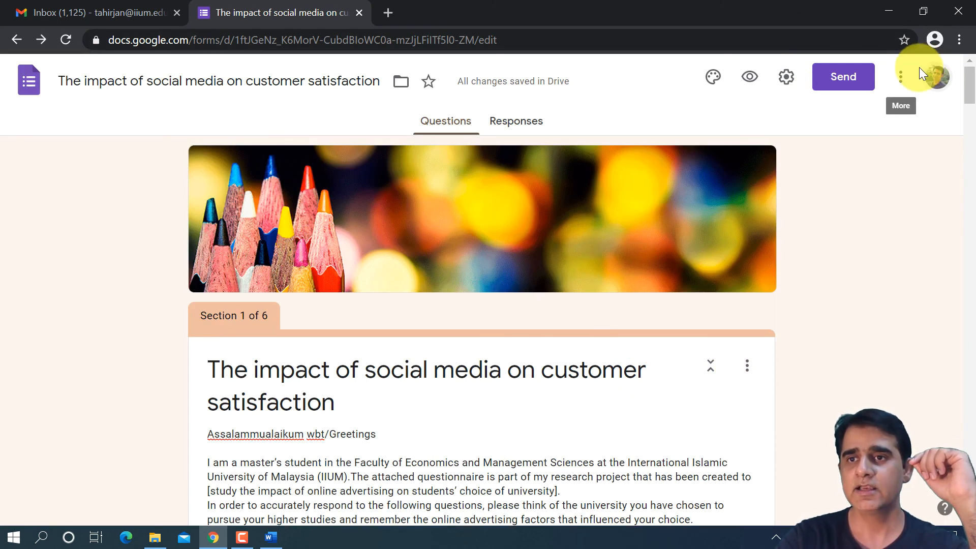
- Open the form's pre-fill page, review all sections without filling in answers, and request the pre-filled link
click(898, 80)
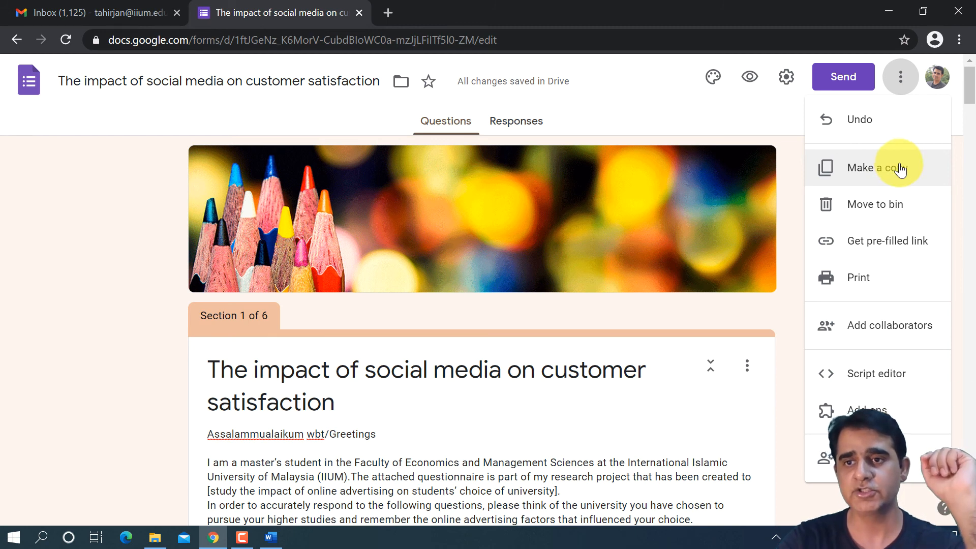
click(902, 250)
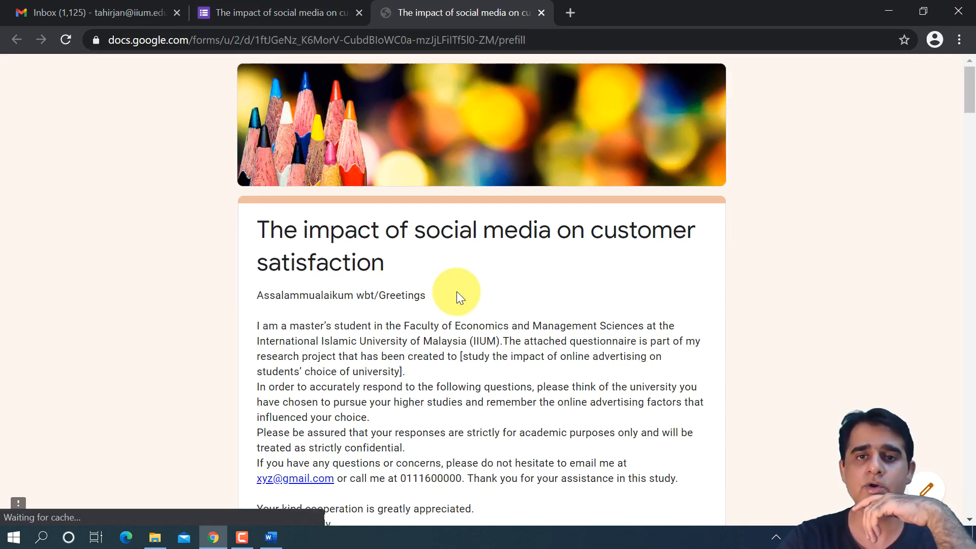
scroll(459, 288, down, 2)
scroll(466, 270, up, 2)
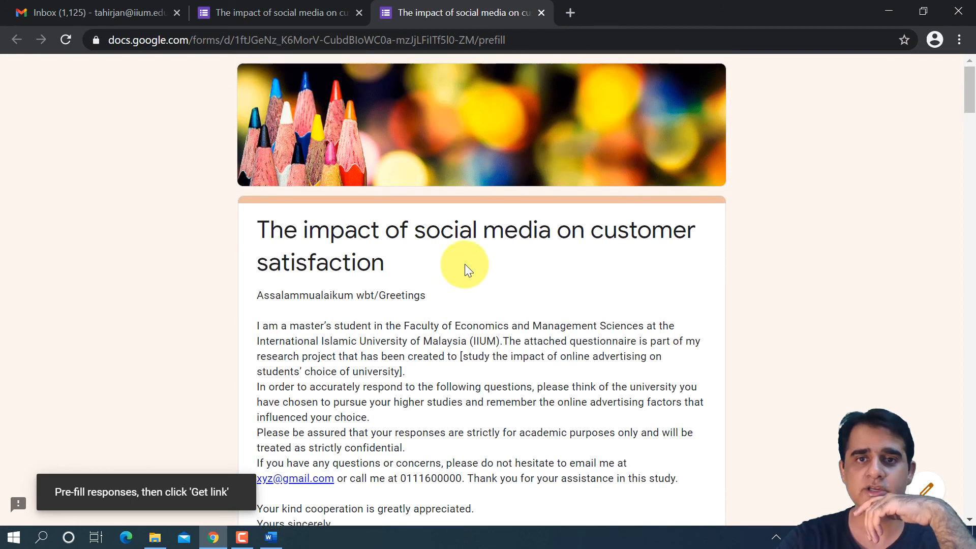
scroll(467, 267, down, 7)
scroll(468, 267, down, 8)
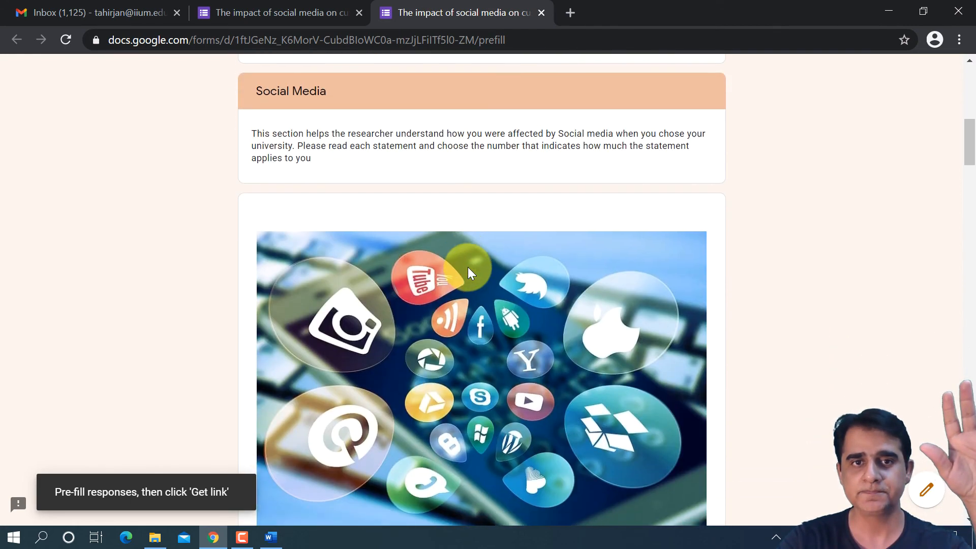
scroll(471, 267, down, 12)
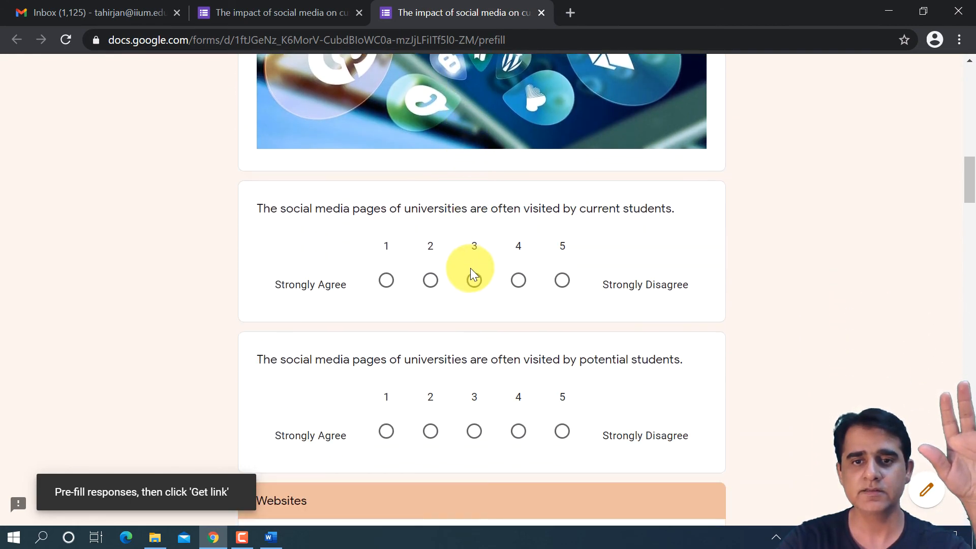
scroll(471, 275, down, 6)
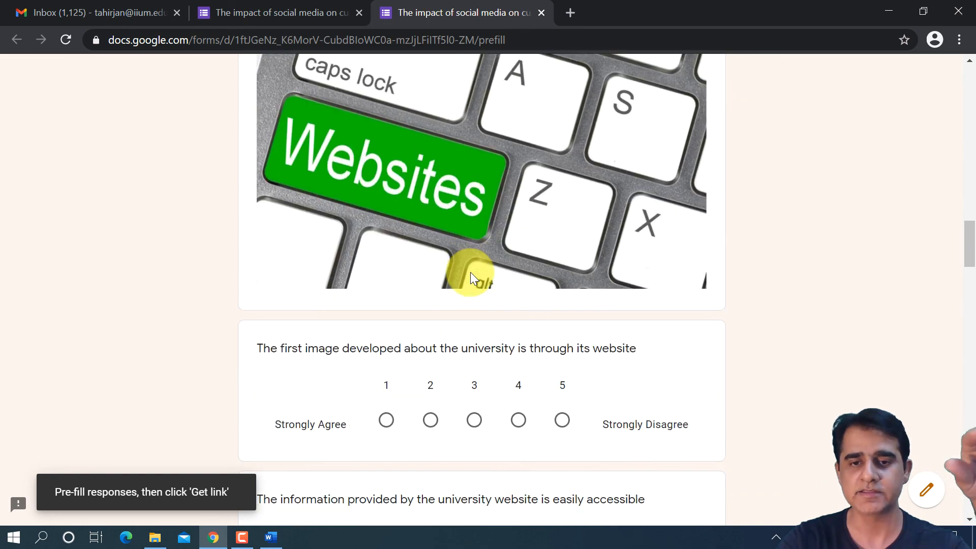
scroll(474, 275, down, 11)
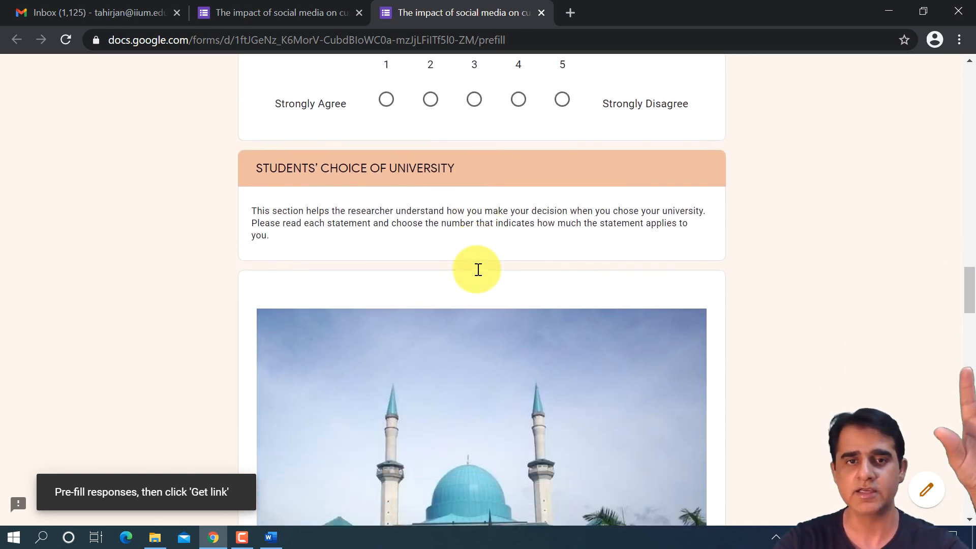
scroll(478, 270, down, 14)
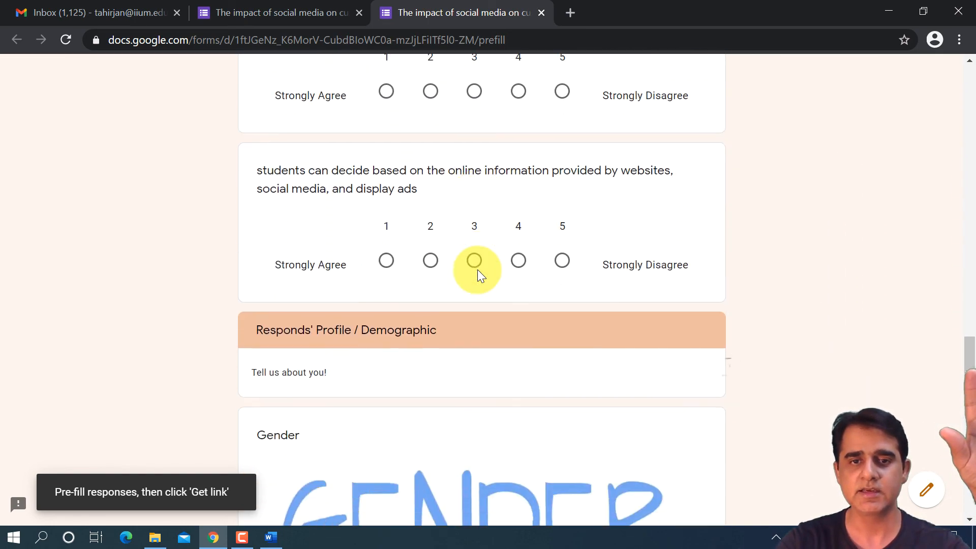
scroll(478, 270, down, 19)
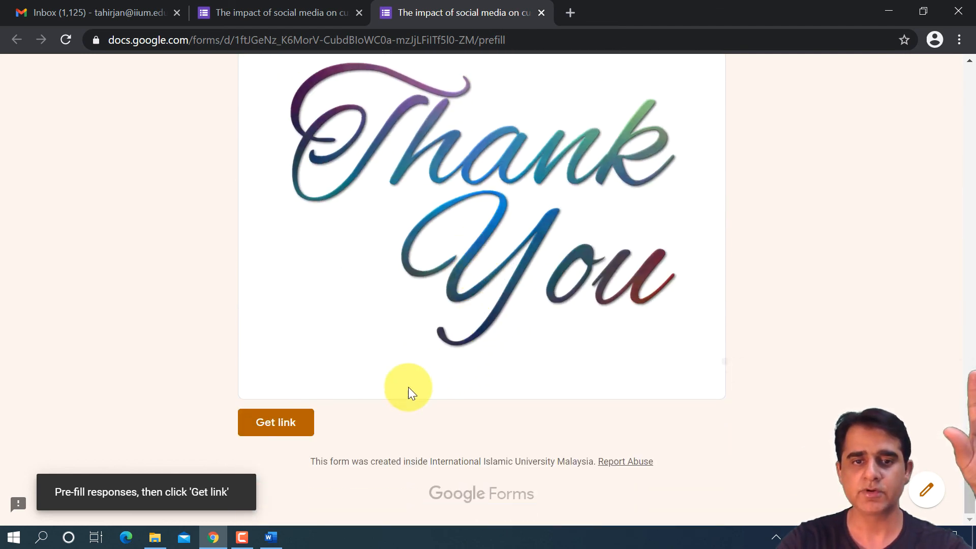
click(277, 423)
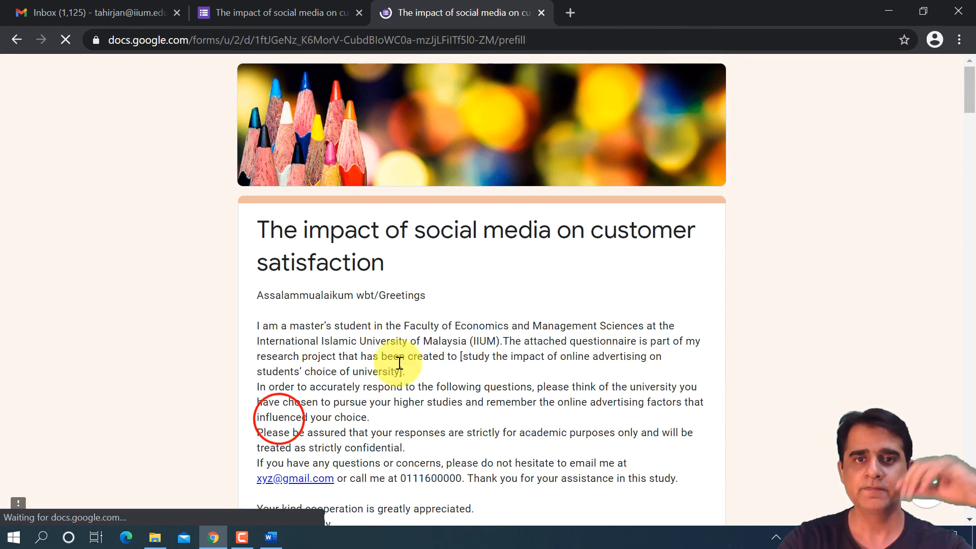
- Review the form's pre-fill page down to the Thank You section and close it without filling in answers
scroll(410, 327, down, 1)
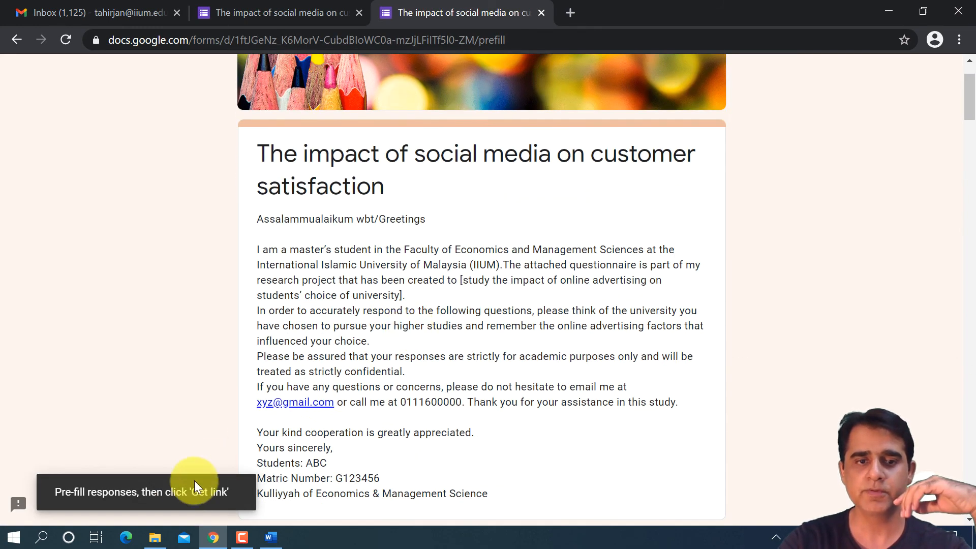
scroll(417, 417, down, 15)
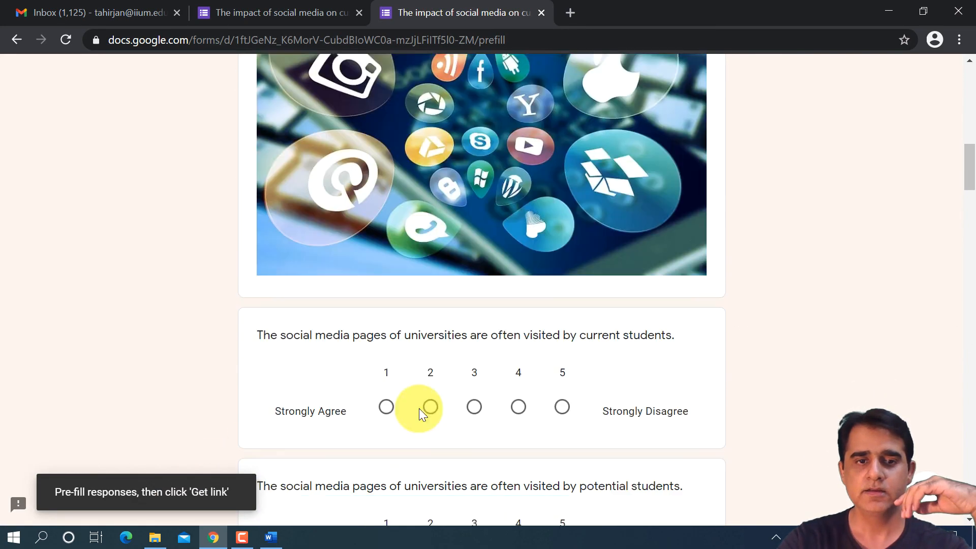
scroll(420, 412, down, 20)
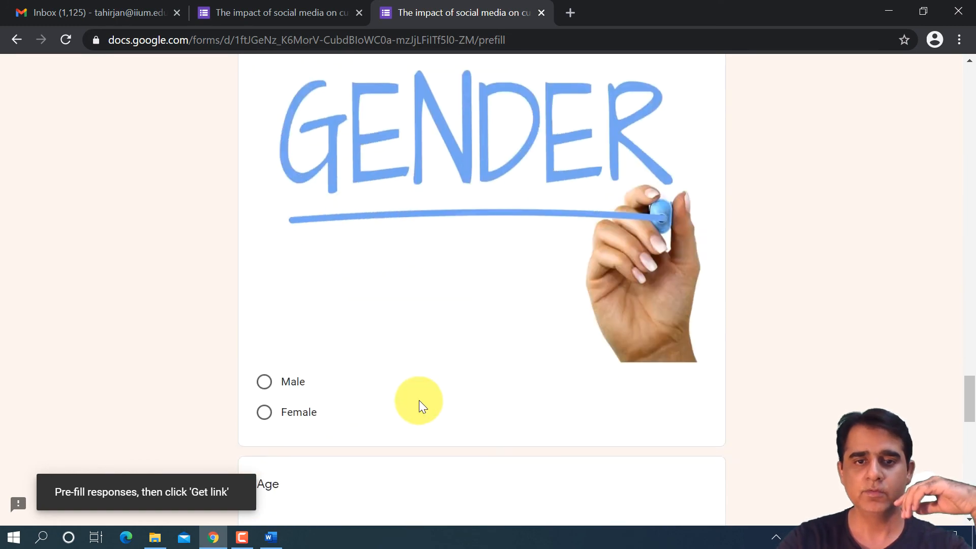
scroll(419, 401, down, 10)
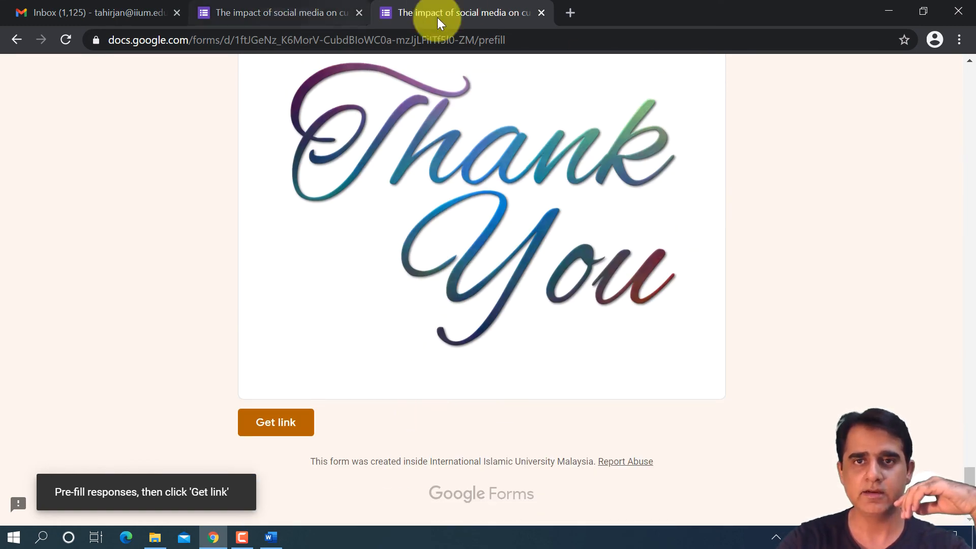
click(541, 12)
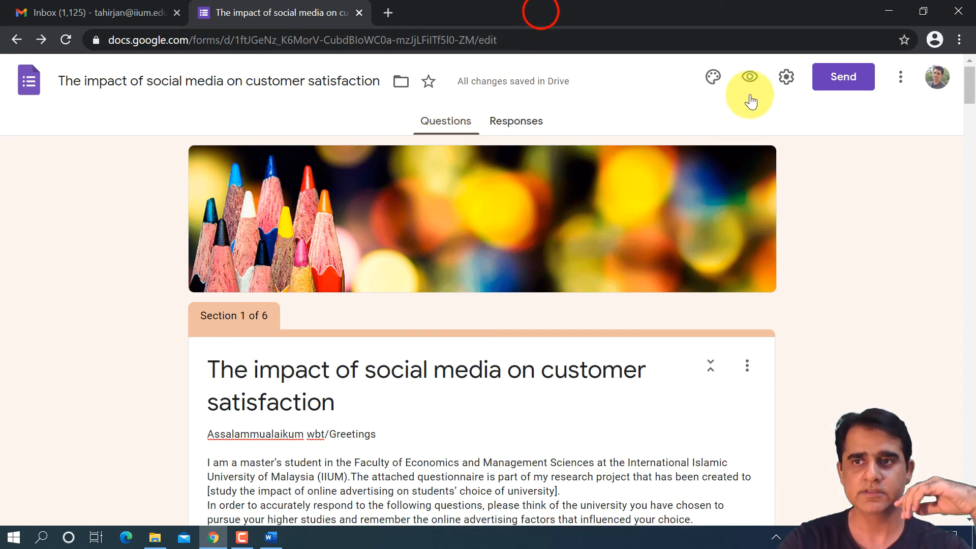
- Open the form's collaborator options, review the share-with-people settings, and copy the restricted editing link
click(901, 77)
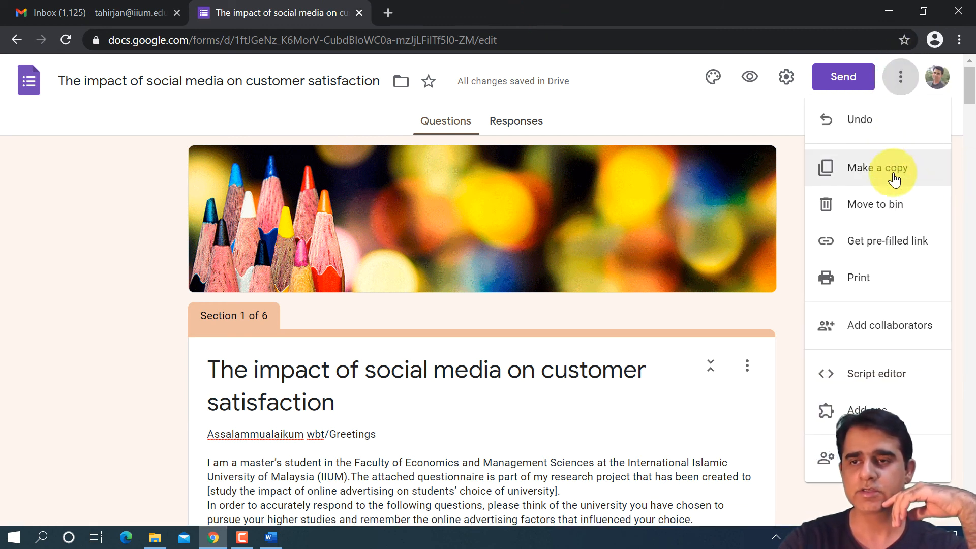
click(885, 337)
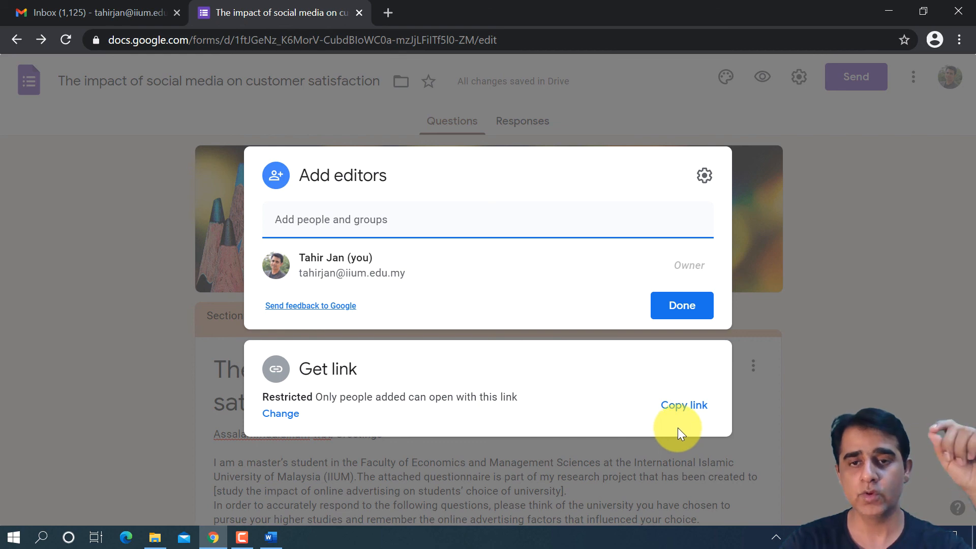
click(702, 178)
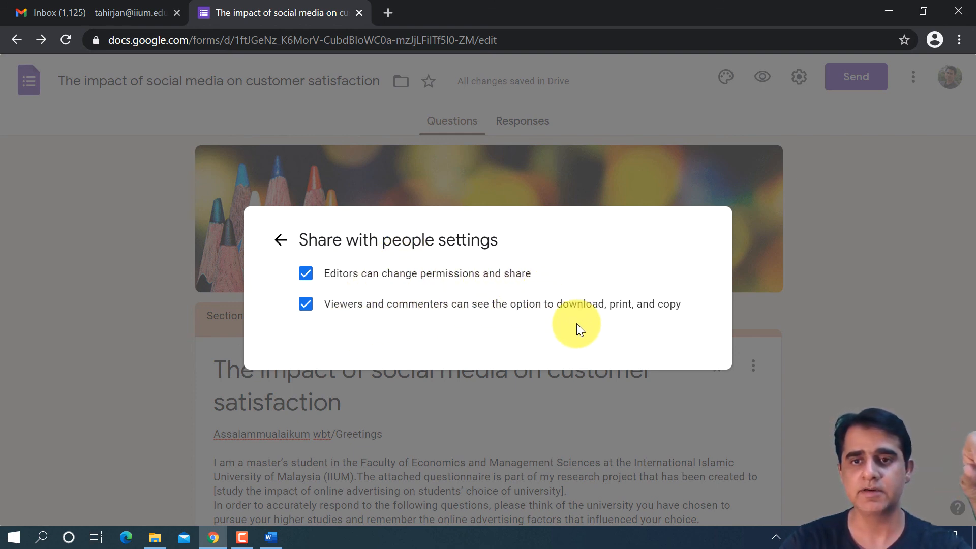
click(280, 239)
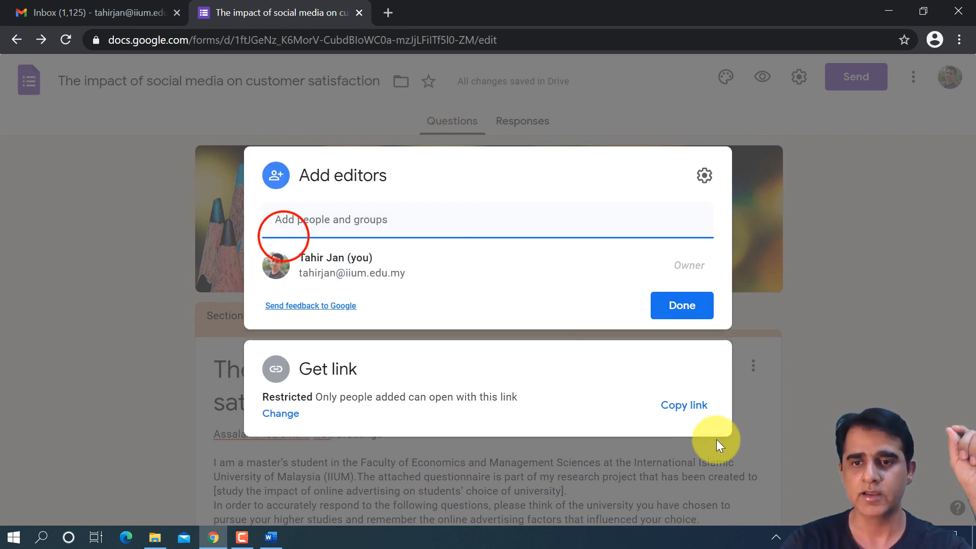
click(684, 407)
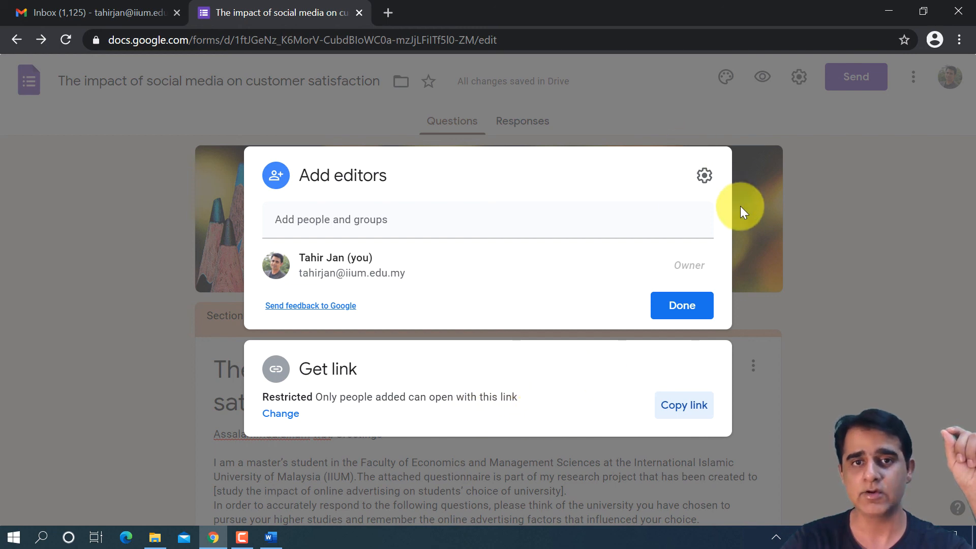
- Open the copied editing link in a new browser tab, check the form's first section, and close that tab
click(396, 103)
click(389, 12)
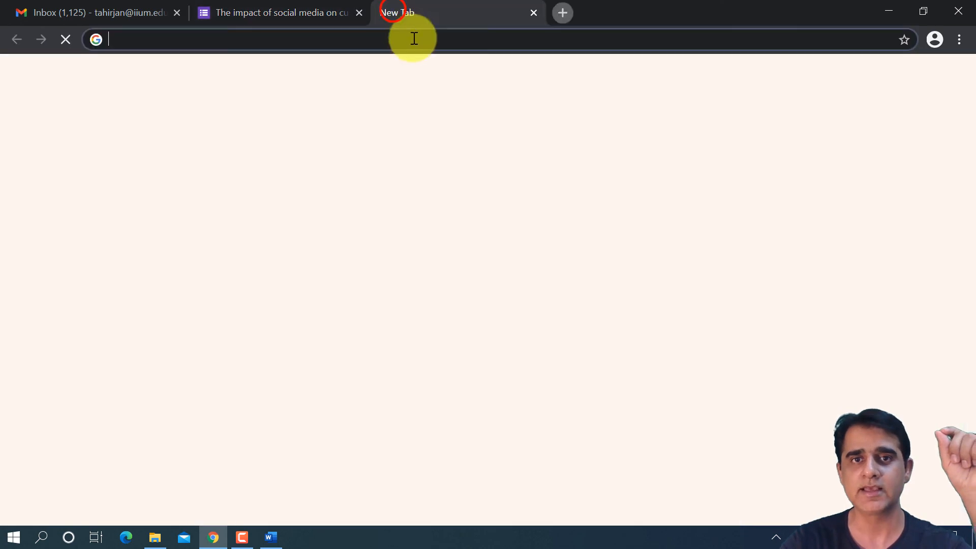
key(ctrl+v)
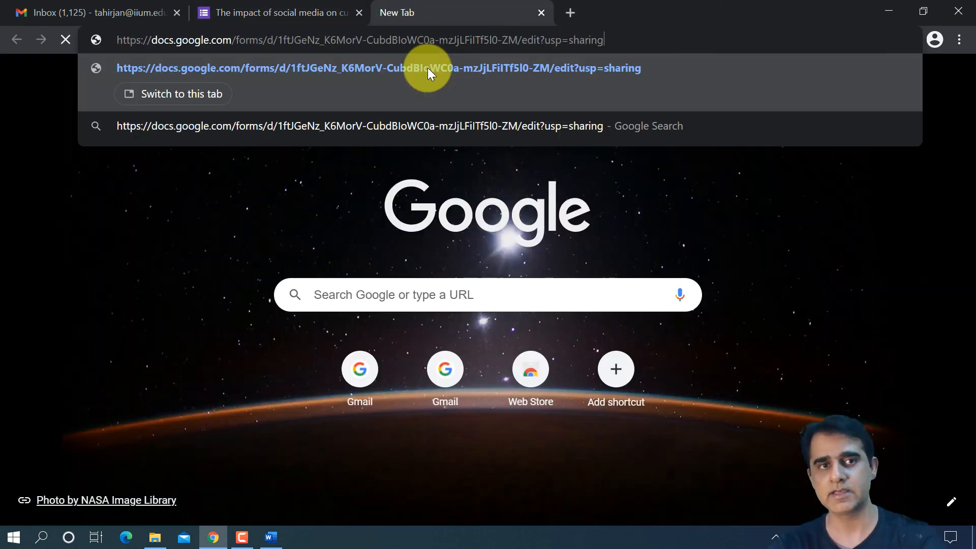
click(431, 70)
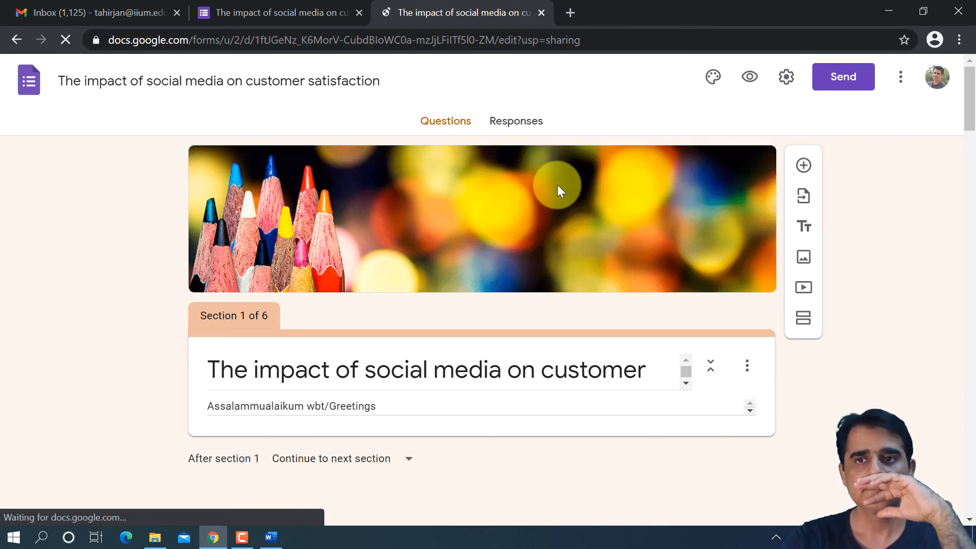
scroll(537, 247, down, 7)
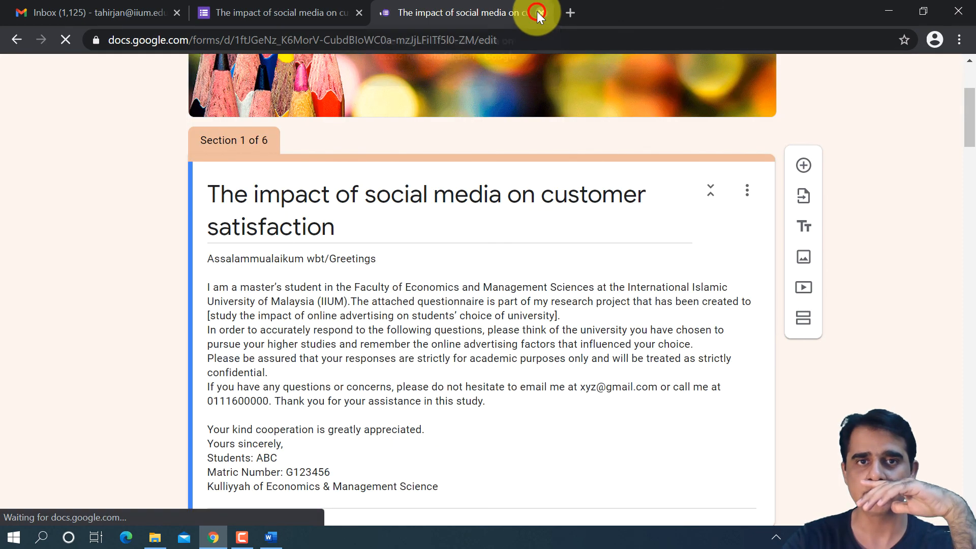
key(ctrl+w)
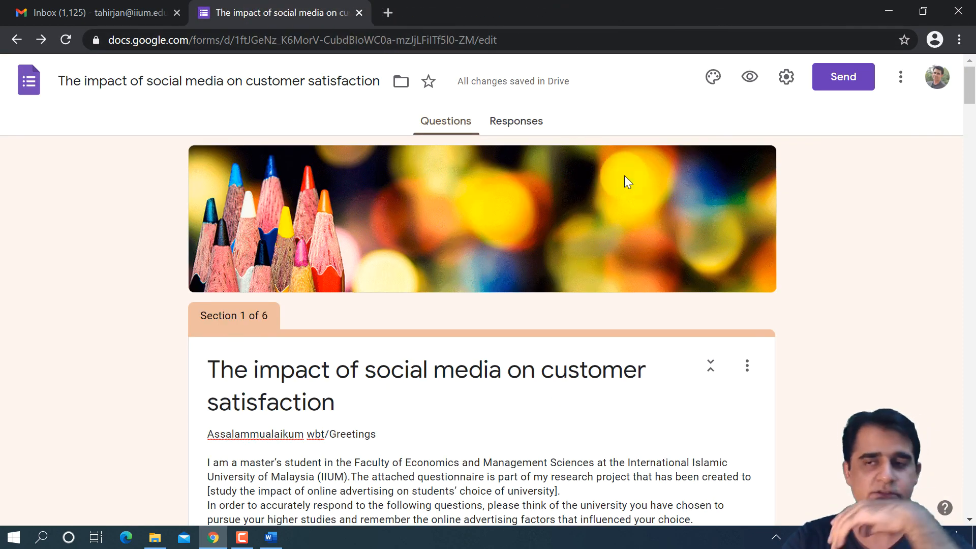
- Review the form's questions and examine the email sending options, including recipient, subject and message, without filling them in
scroll(672, 230, down, 20)
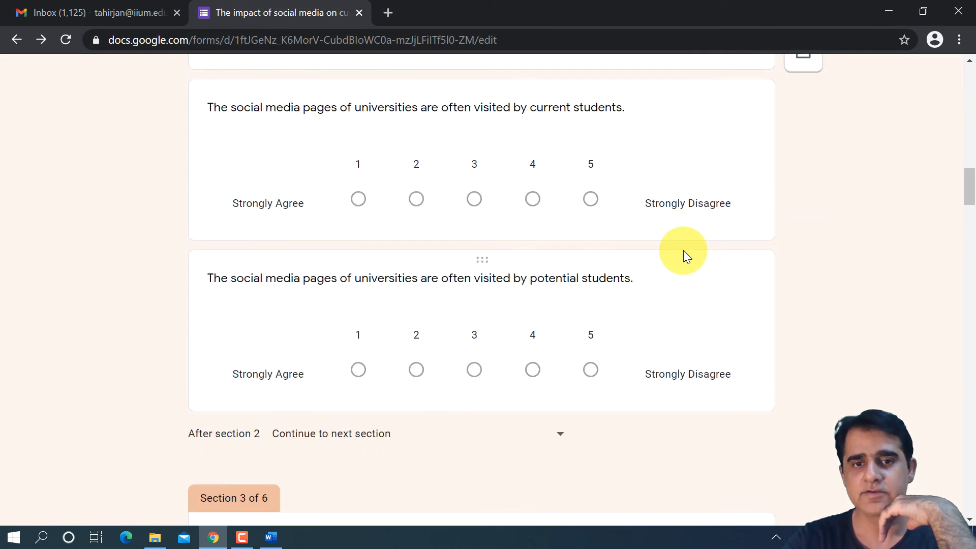
scroll(683, 250, up, 12)
scroll(671, 227, up, 15)
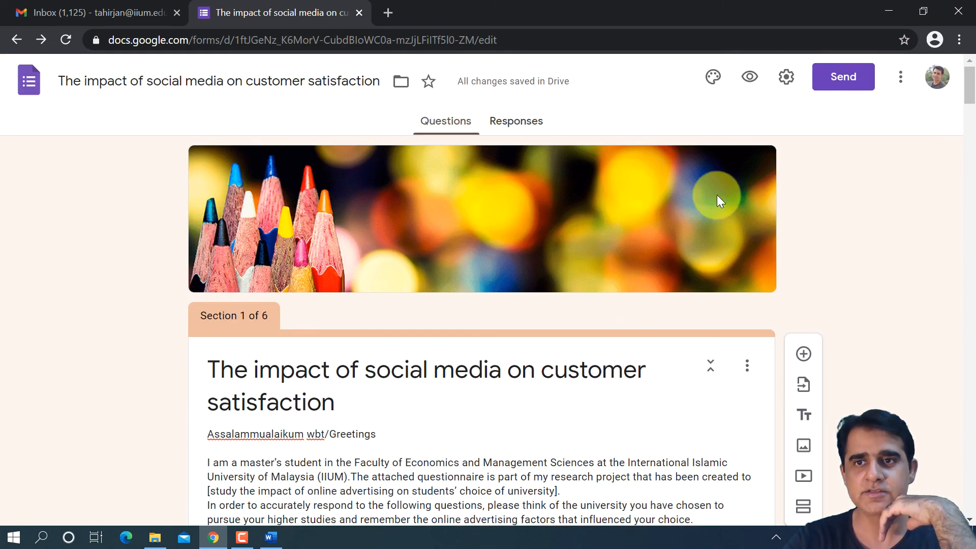
click(864, 81)
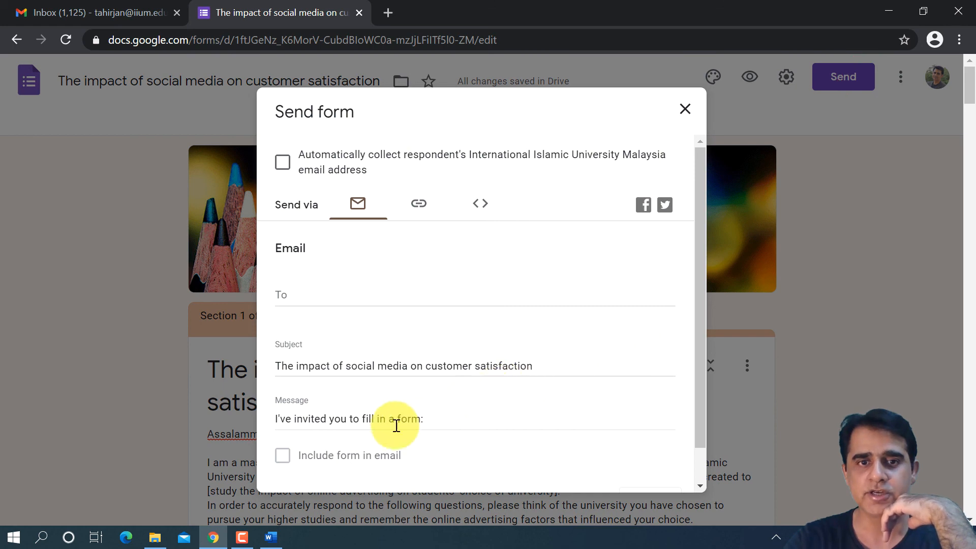
click(300, 291)
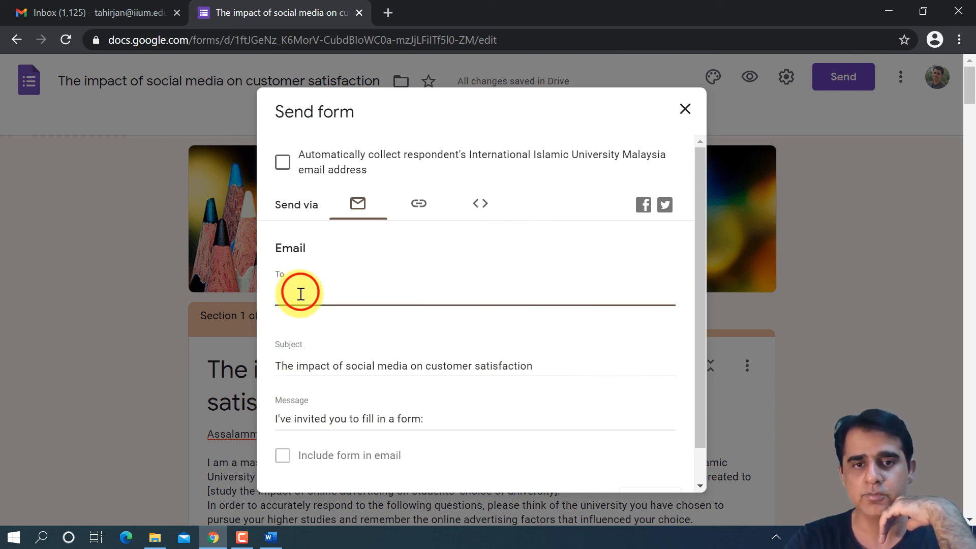
click(366, 412)
scroll(369, 413, down, 1)
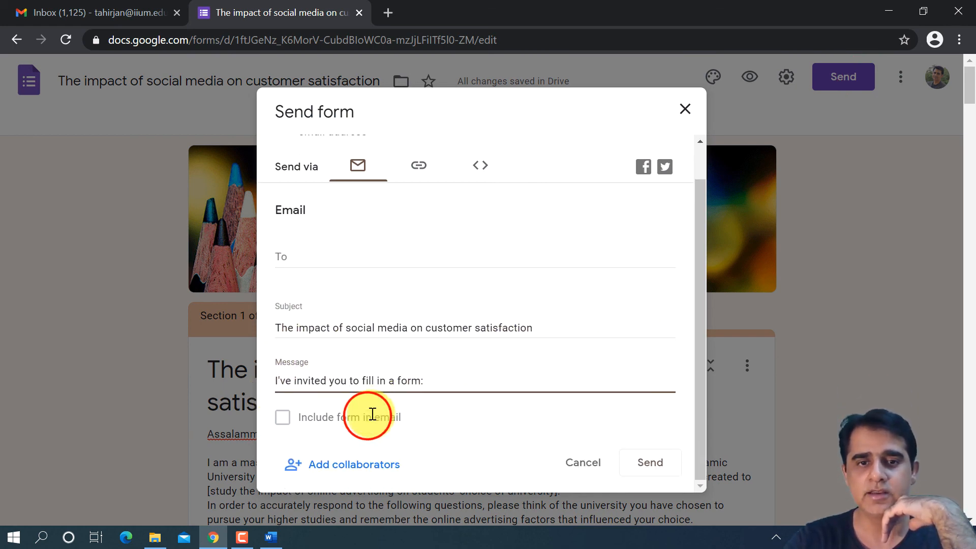
scroll(402, 346, up, 1)
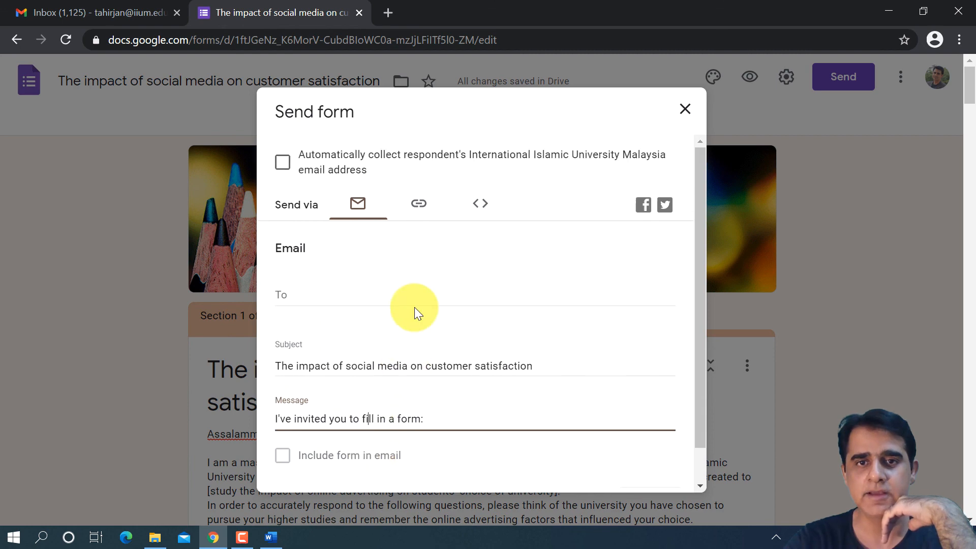
- Shorten the form's shareable response URL in the sending options and copy the shortened link
click(413, 204)
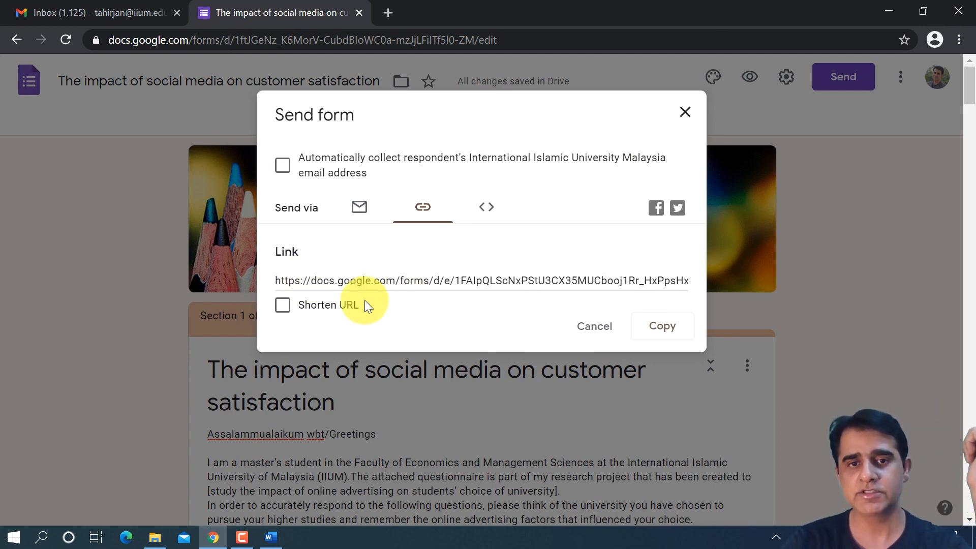
click(331, 307)
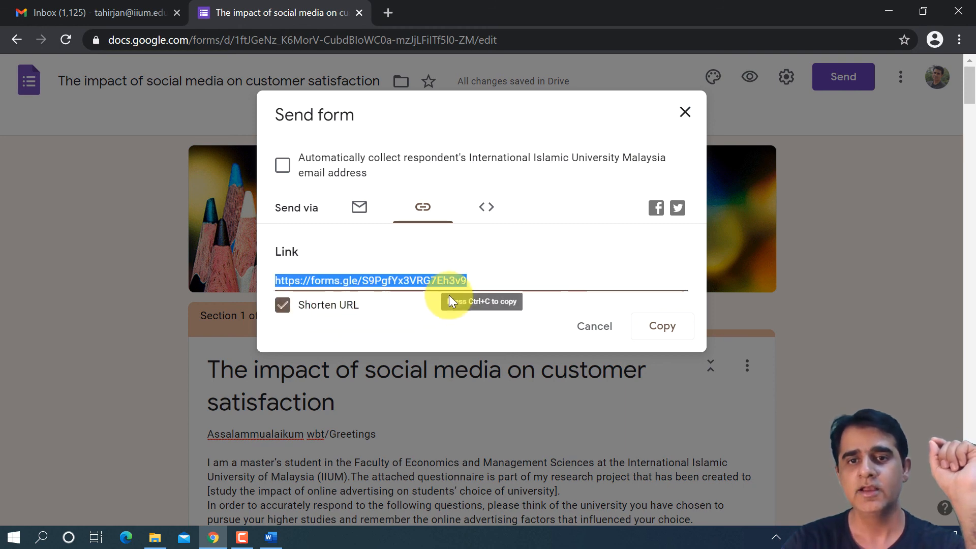
right_click(421, 281)
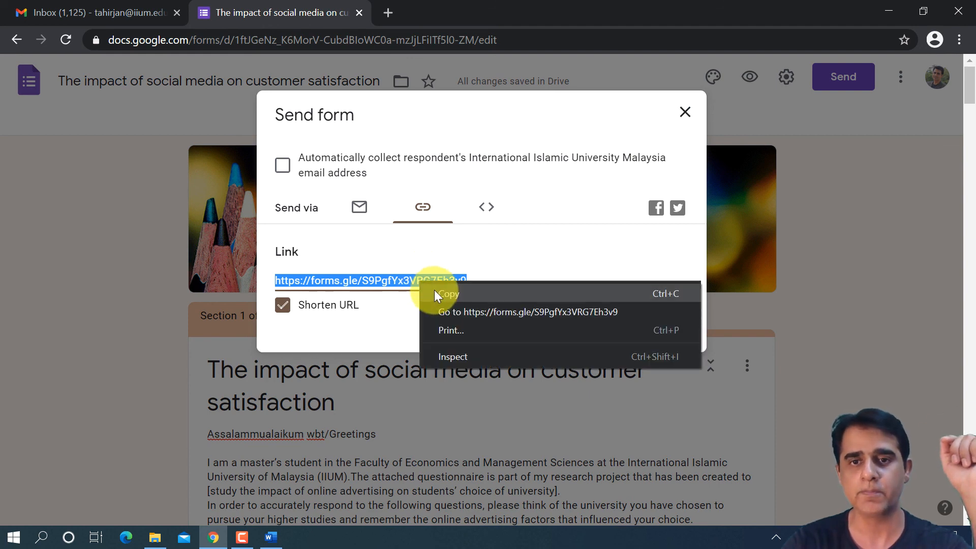
click(435, 290)
- Open the shortened link in a new browser tab, check the respondent view of the form, and close that tab
click(394, 18)
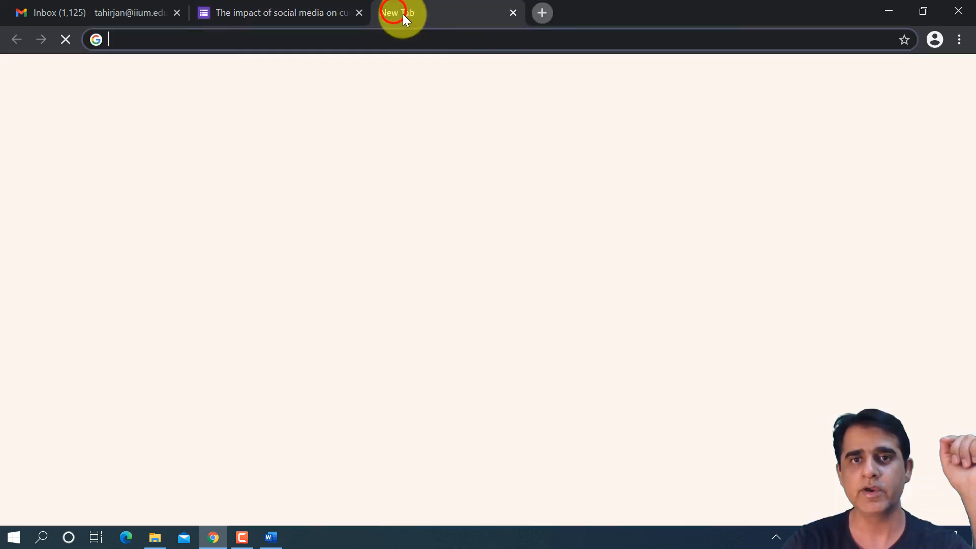
key(ctrl+v)
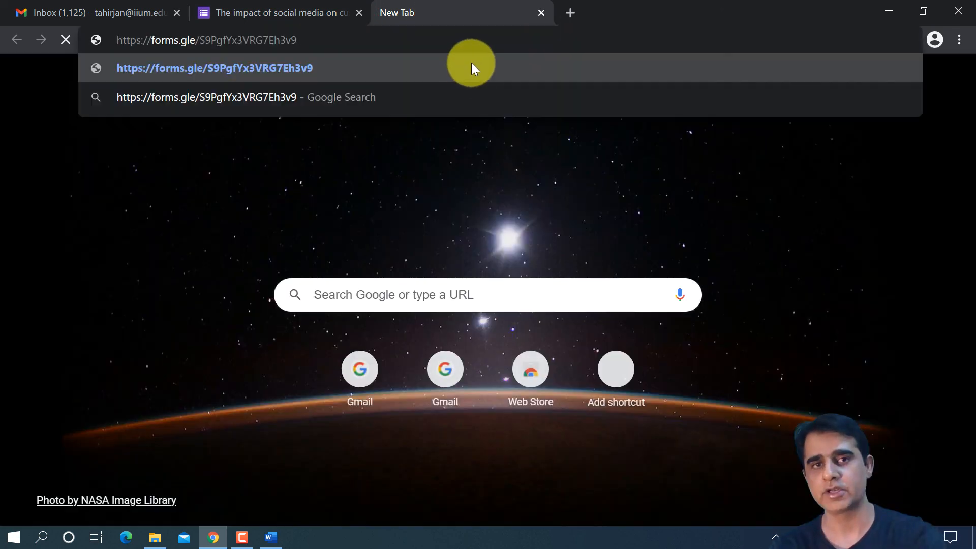
key(Return)
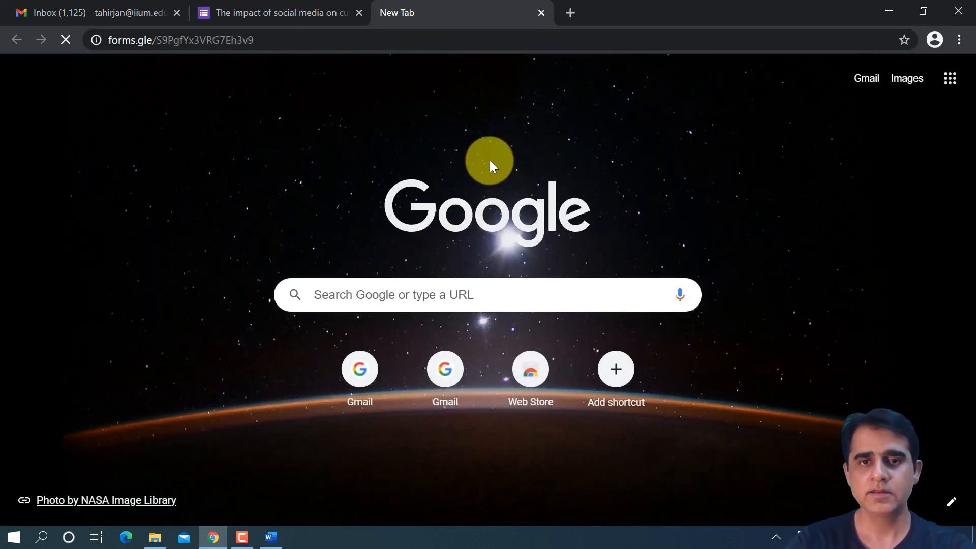
scroll(408, 387, down, 4)
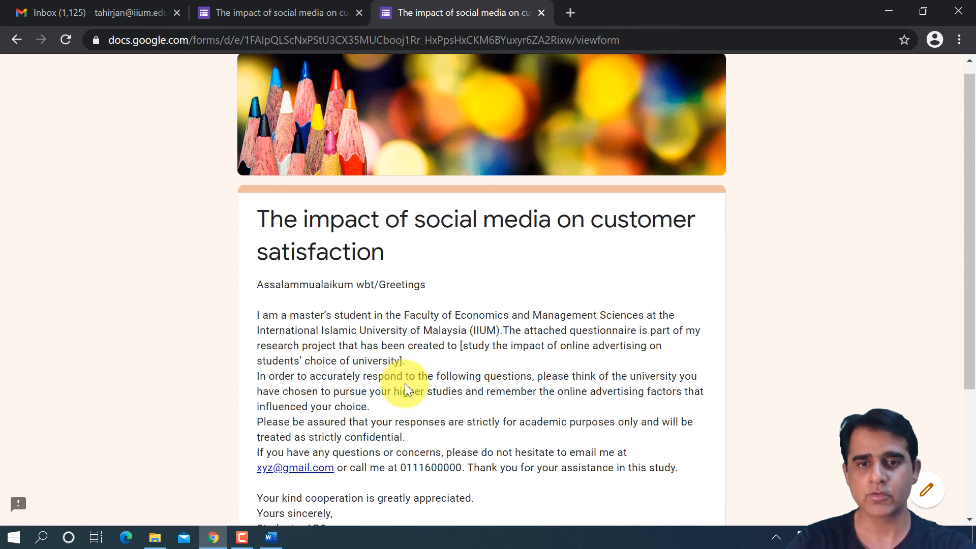
scroll(394, 188, up, 4)
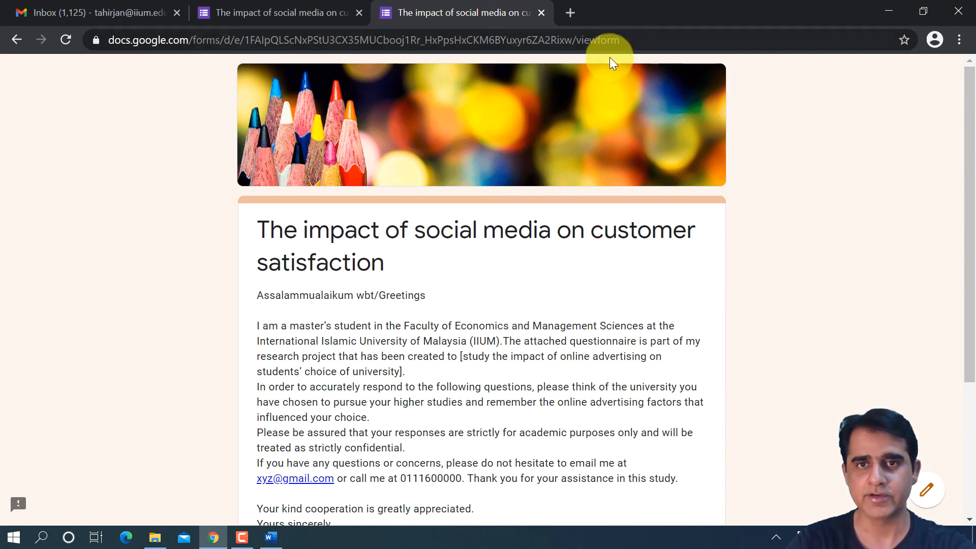
click(542, 11)
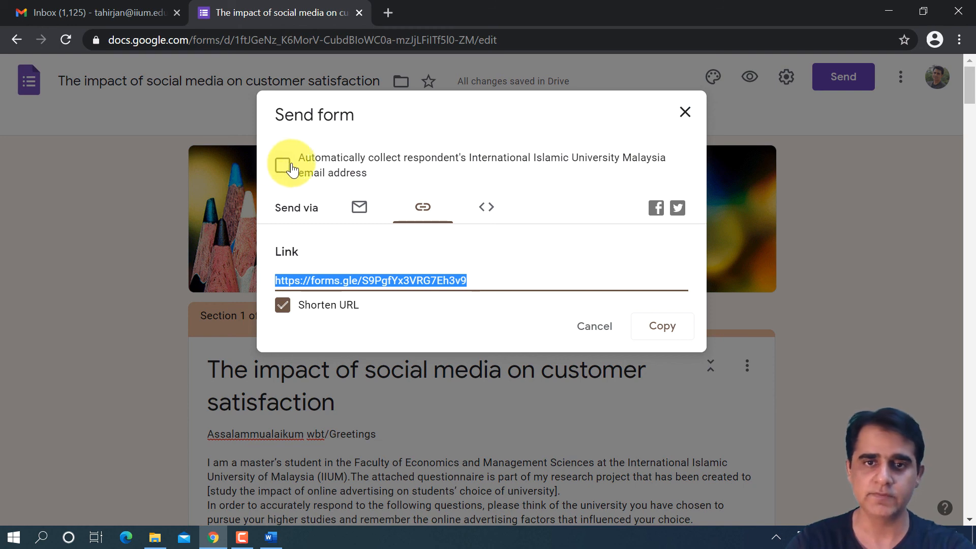
- Review the embed HTML, email and link sending options without sending the form, and return to the Forms home page
click(490, 212)
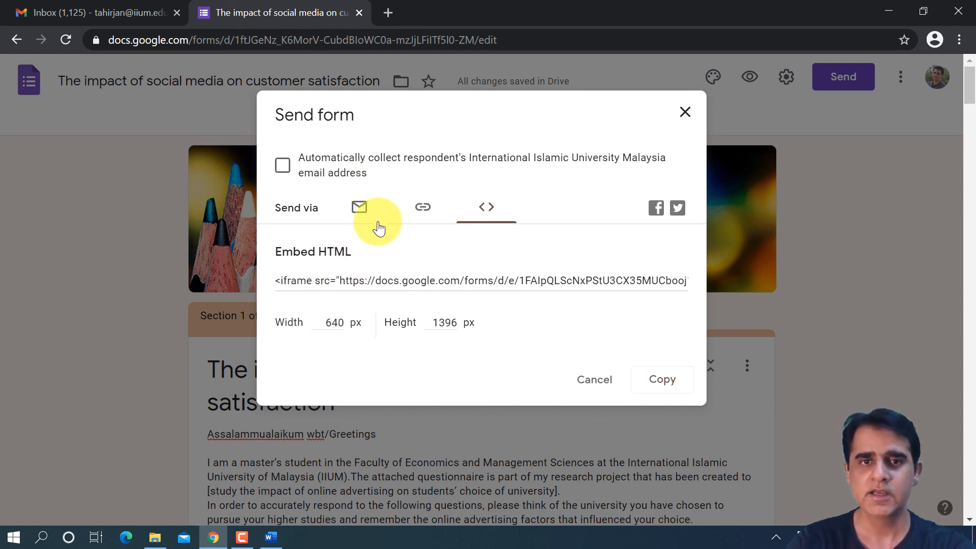
click(358, 209)
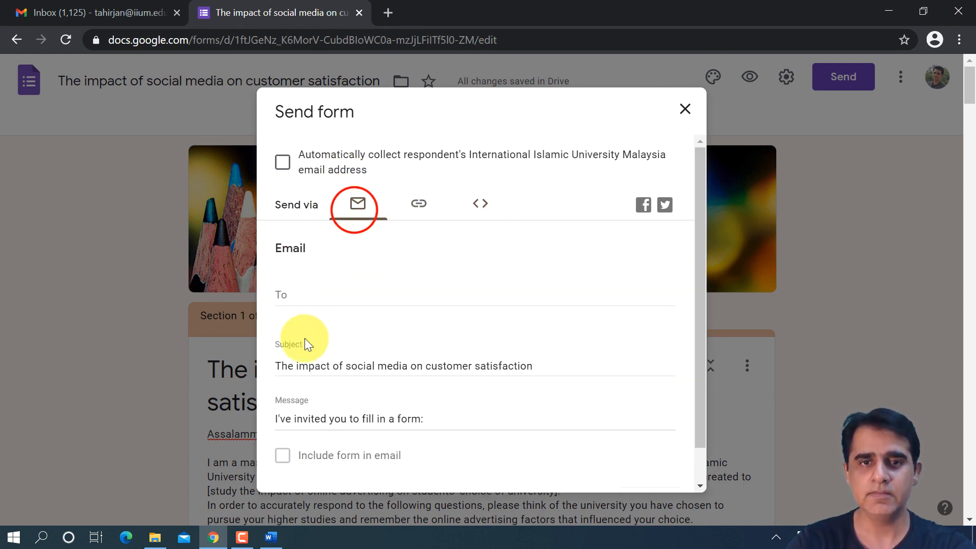
click(435, 202)
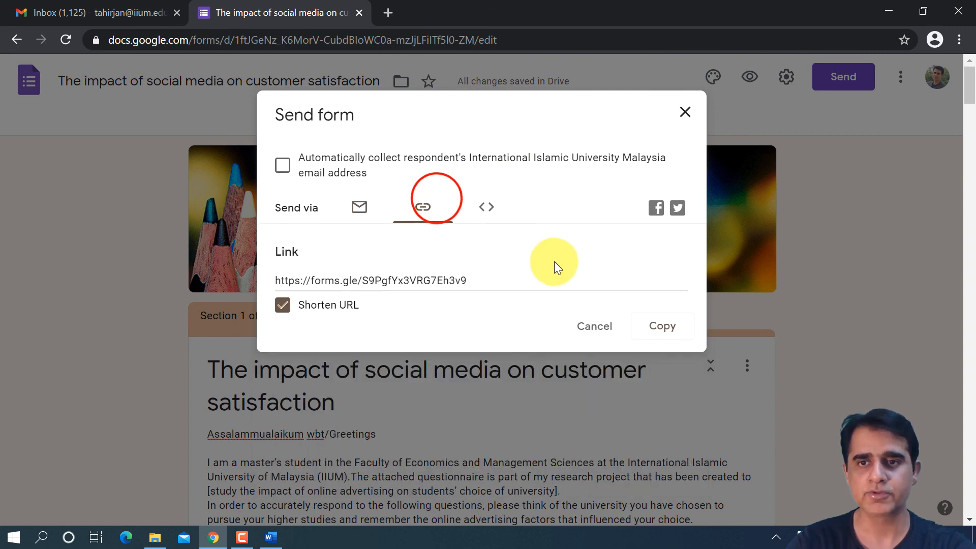
click(690, 111)
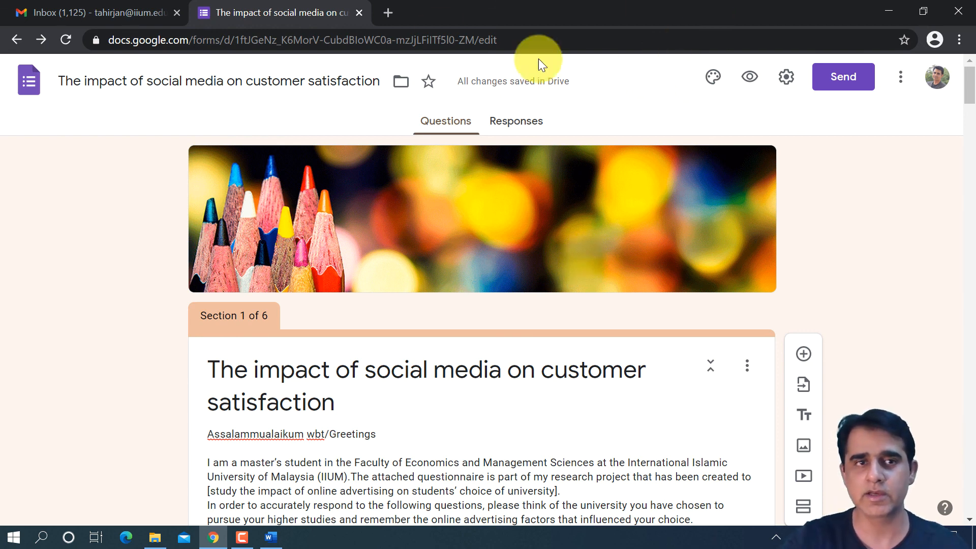
click(27, 102)
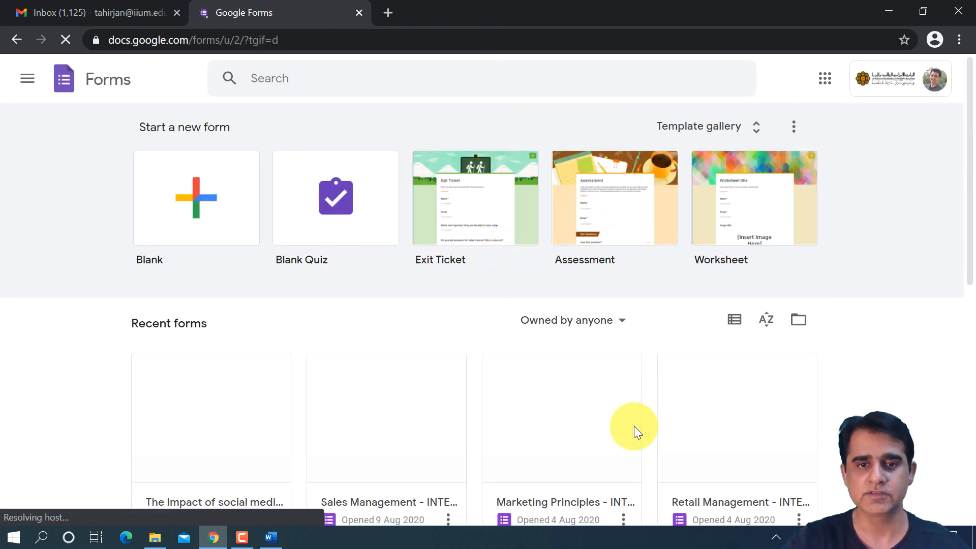
- Check the management options of the social media impact form among the recent forms, without choosing any
scroll(303, 436, down, 2)
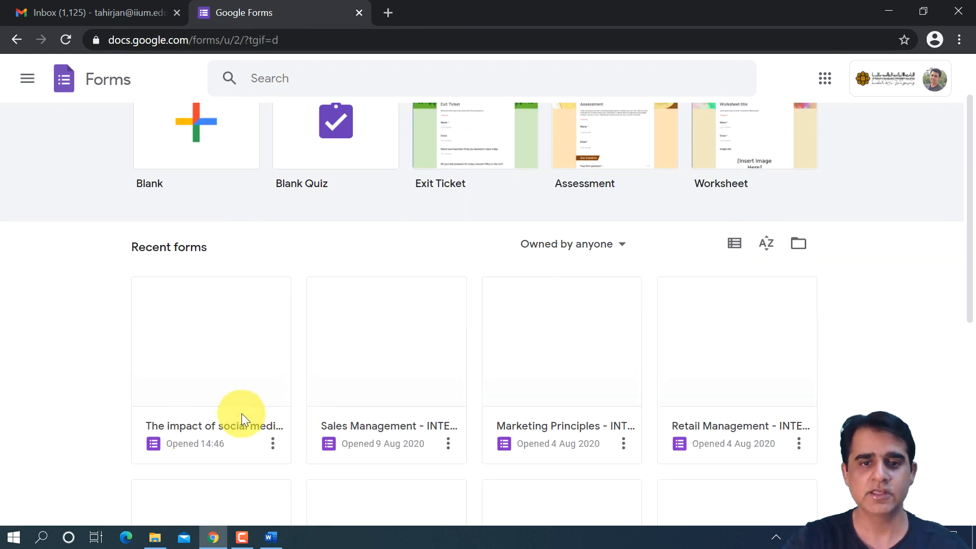
click(259, 444)
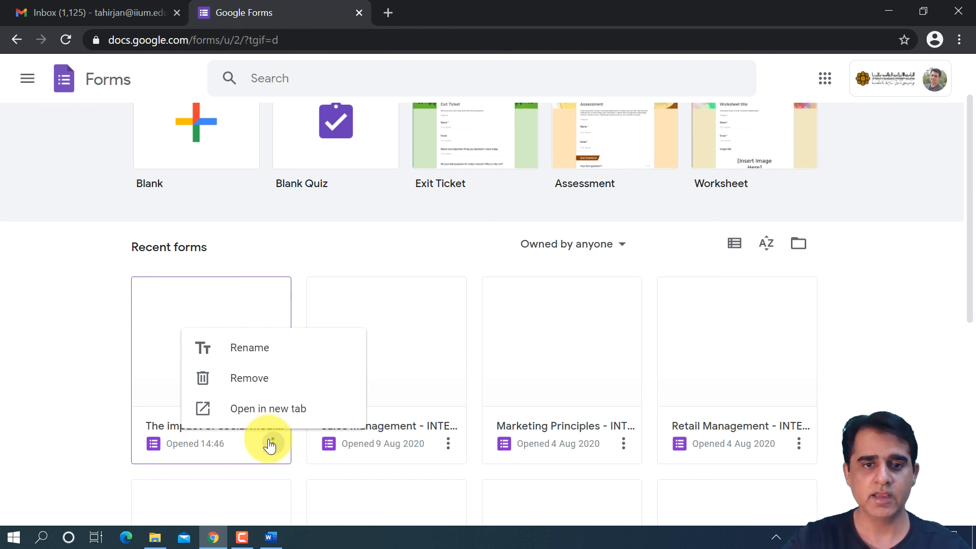
click(98, 358)
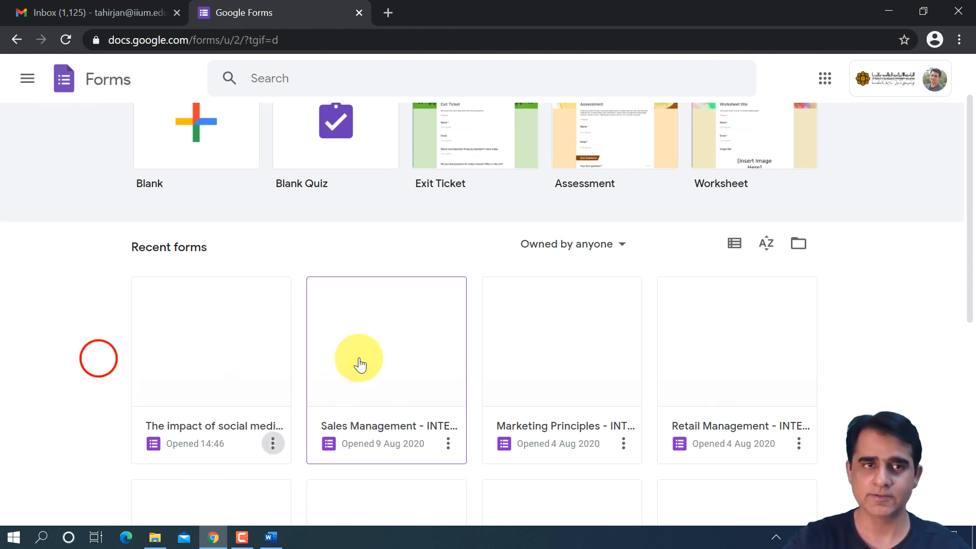
scroll(359, 365, up, 2)
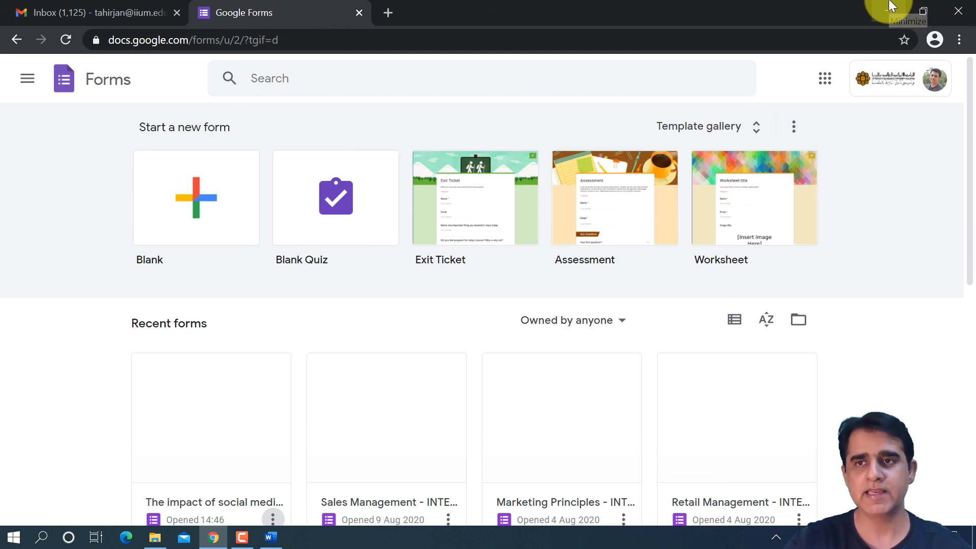
- Minimize the browser window and close the Sample Questionnaire - With cover letter document in Word
click(891, 7)
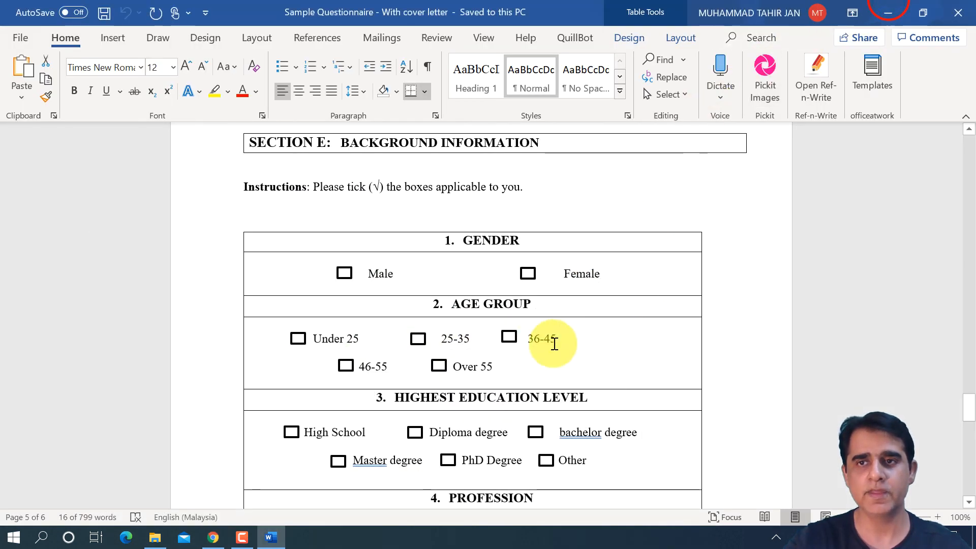
click(956, 14)
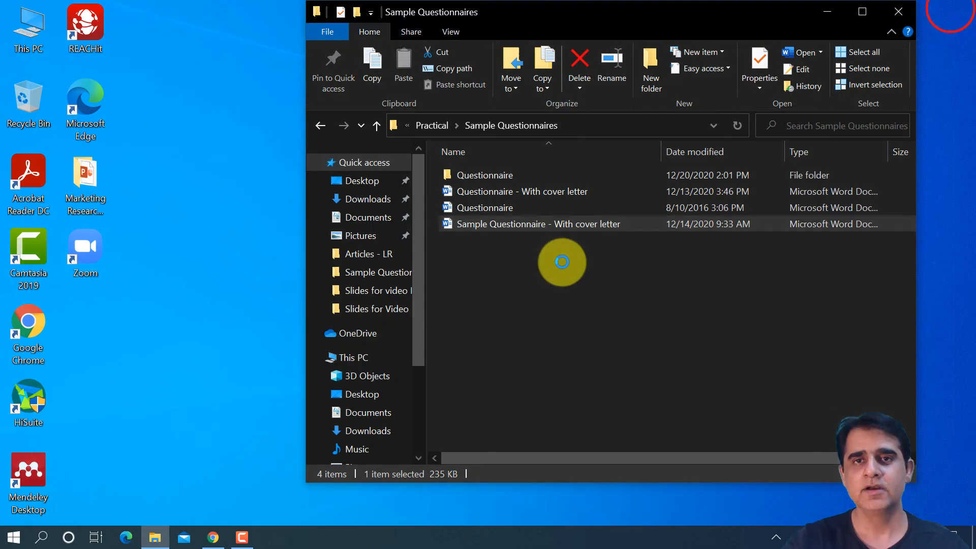